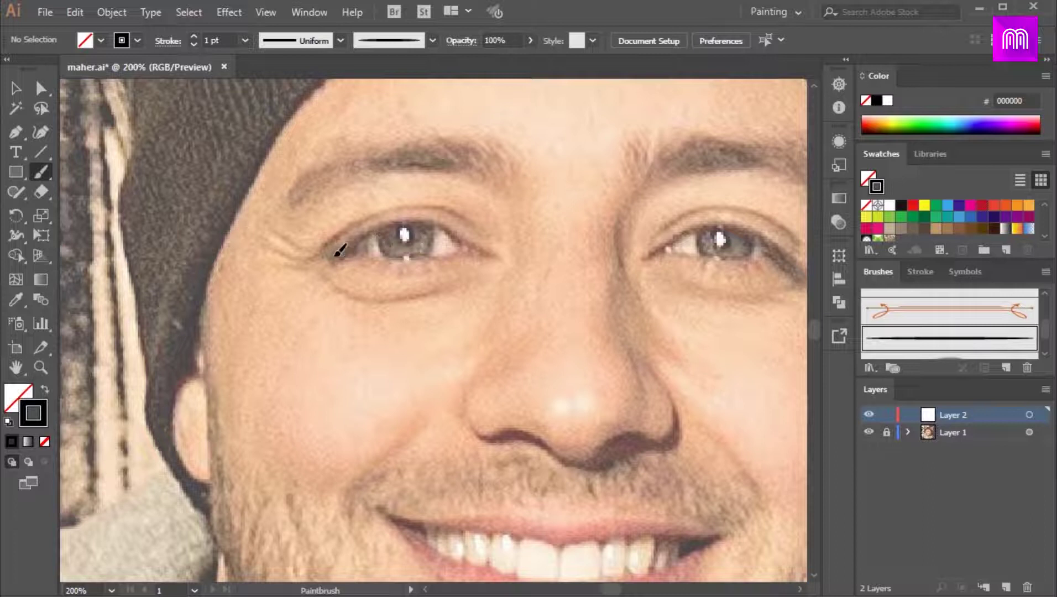
Trace the upper and lower lid lines of the left-hand eye in the photo with the black tapered Paintbrush
drag(393, 231, 411, 226)
key(ctrl+z)
drag(480, 247, 482, 249)
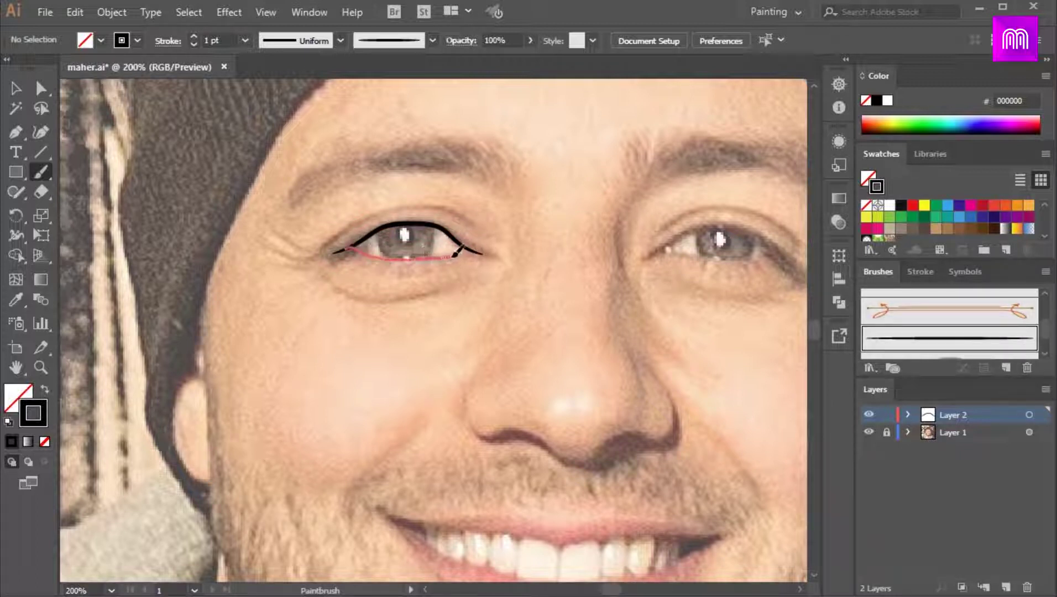
drag(465, 246, 456, 243)
key(ctrl+z)
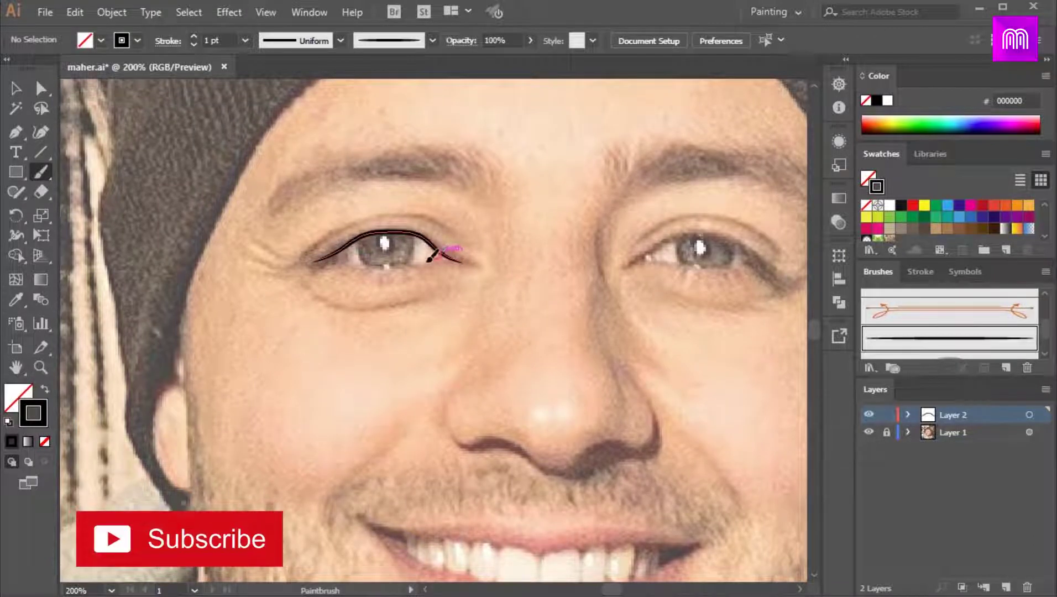
drag(412, 259, 331, 256)
drag(467, 279, 490, 277)
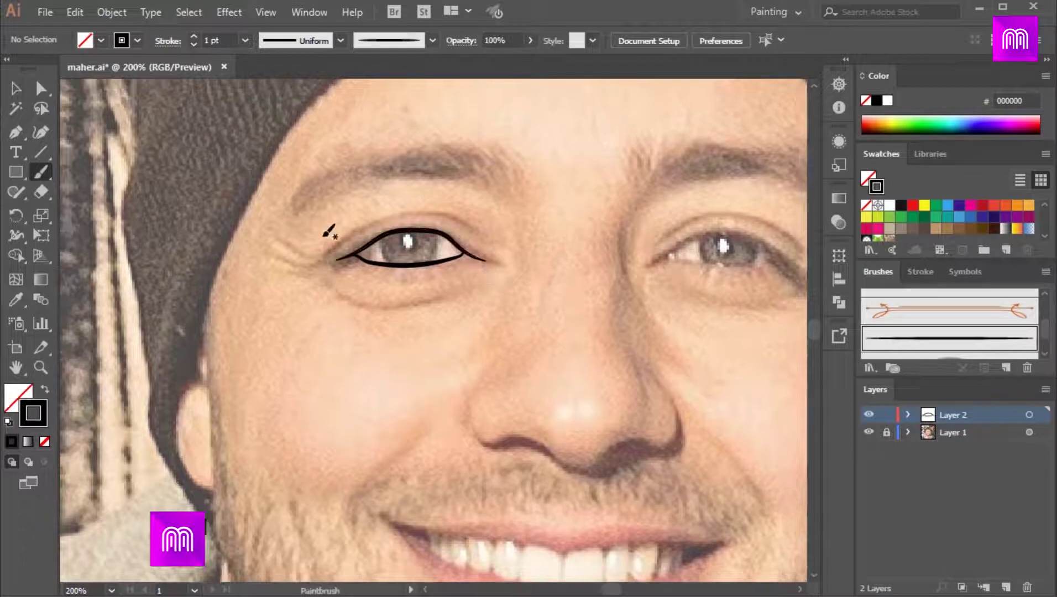
Paint the eyelid crease above the left-hand eye and the short curves inside its corners
drag(315, 263, 342, 243)
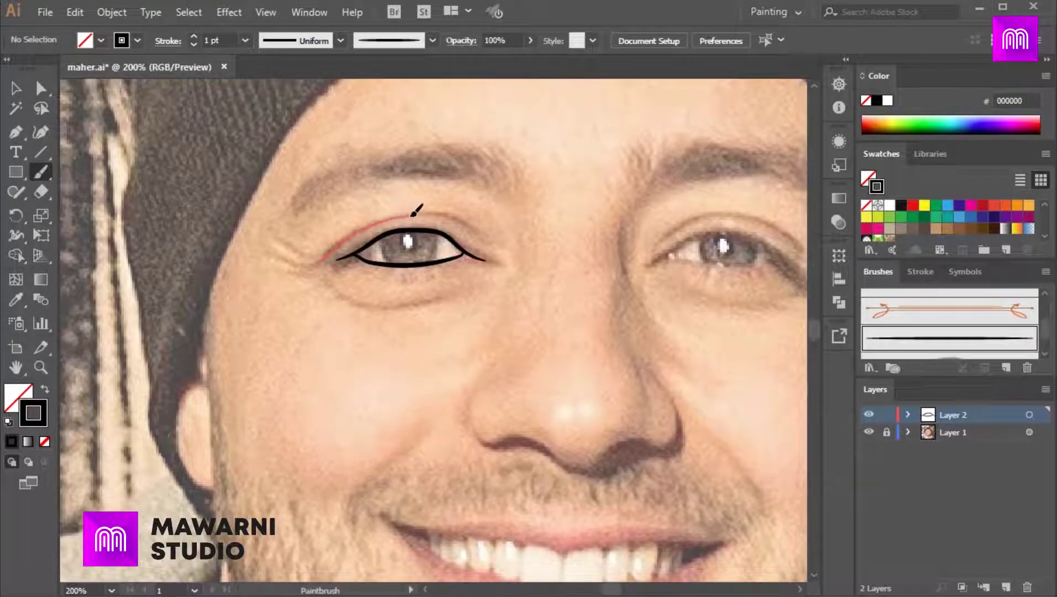
mouse_move(542, 272)
mouse_down()
mouse_move(458, 245)
mouse_move(390, 262)
mouse_up()
drag(498, 279, 485, 266)
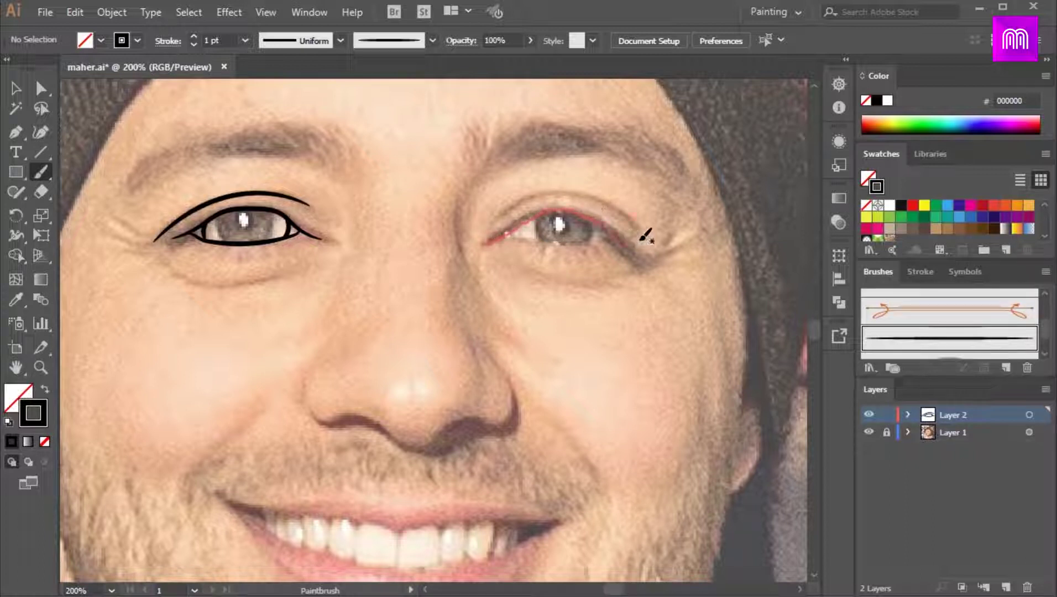
Trace the upper lid, lower lid and eyelid crease of the right-hand eye with the Paintbrush
drag(640, 241, 635, 242)
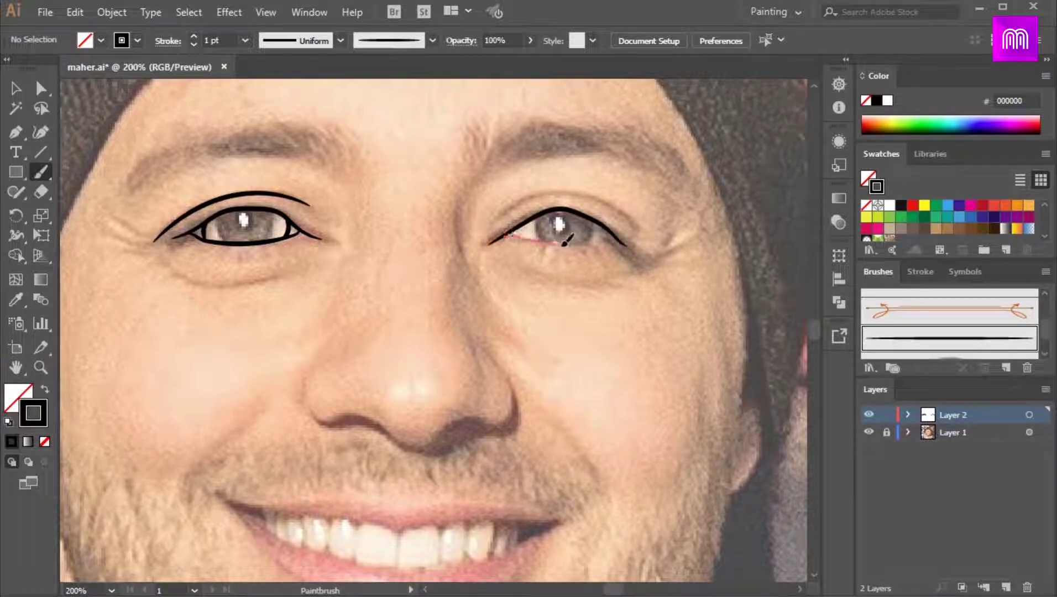
drag(589, 245, 625, 236)
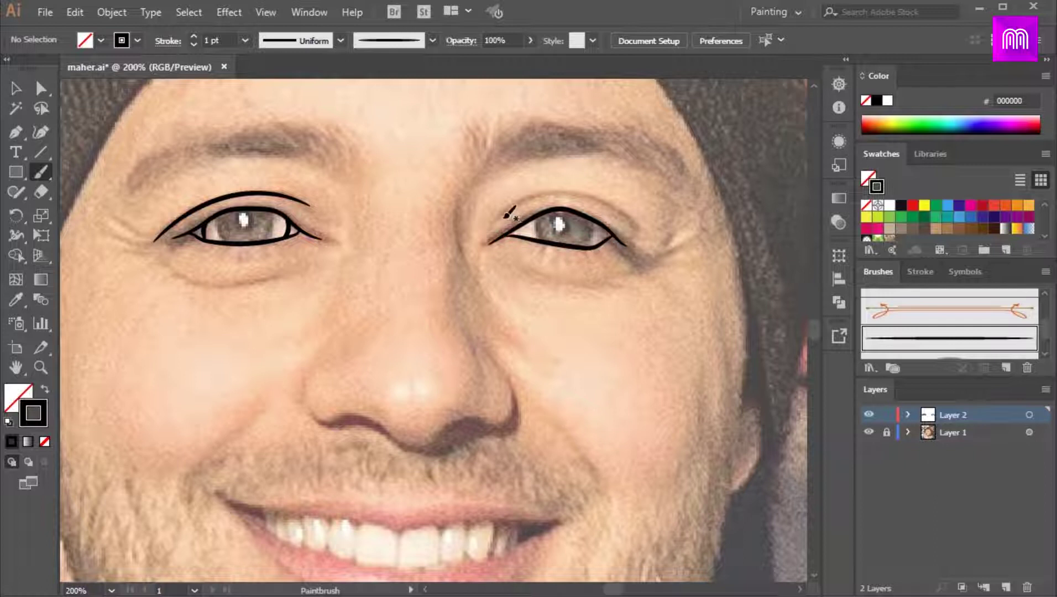
drag(515, 210, 516, 210)
key(ctrl+z)
drag(626, 219, 633, 225)
mouse_move(583, 249)
mouse_down()
mouse_move(628, 204)
mouse_move(641, 224)
mouse_up()
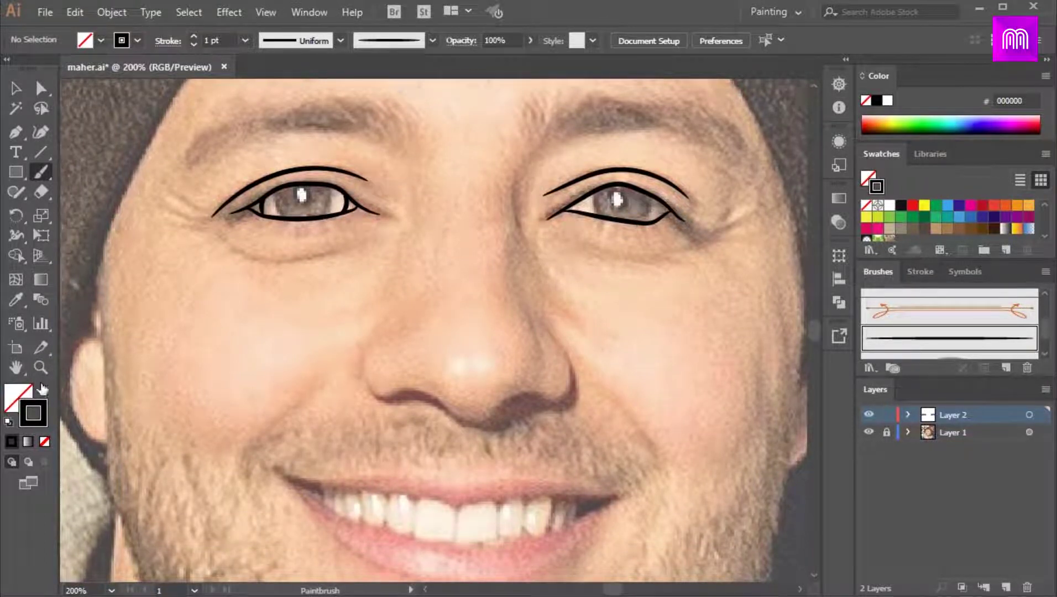
Fill the left-hand eye's iris and the shading beside it with black Pencil shapes that have no stroke
click(45, 389)
click(15, 192)
key(ctrl+=)
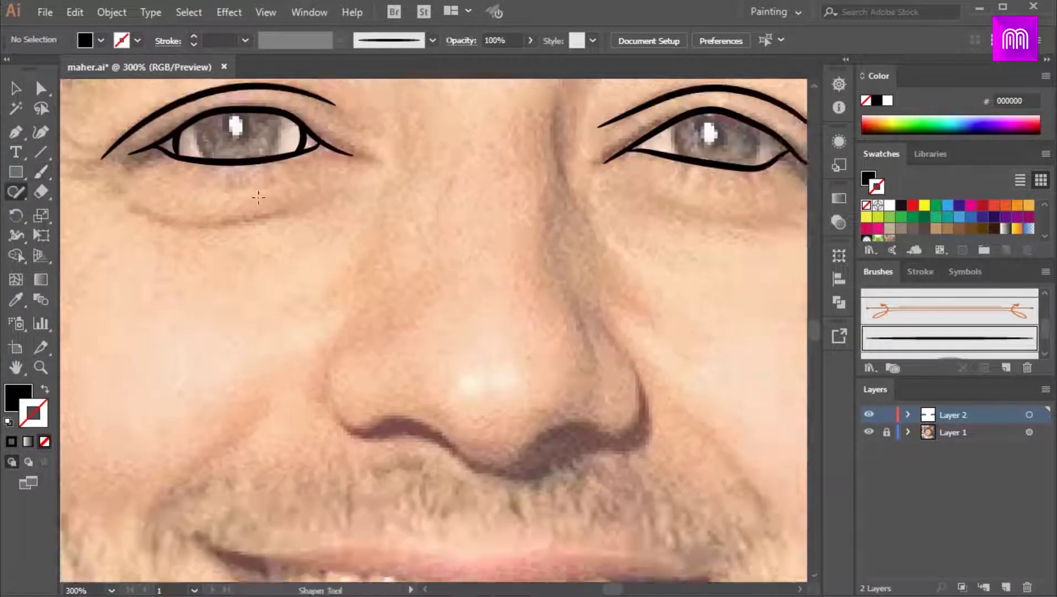
key(n)
mouse_move(281, 237)
mouse_down()
mouse_move(289, 183)
mouse_move(239, 191)
mouse_up()
scroll(299, 199, down, 1)
scroll(298, 199, left, 3)
scroll(321, 188, right, 3)
mouse_move(319, 169)
mouse_down()
mouse_move(363, 185)
mouse_move(341, 178)
mouse_up()
scroll(334, 215, left, 2)
key(ctrl+z)
drag(246, 195, 250, 196)
drag(406, 245, 281, 250)
mouse_move(245, 188)
mouse_down()
mouse_move(231, 184)
mouse_move(246, 188)
mouse_up()
Draw the right-hand eye's iris and the jagged shading at its outer corner as solid black Pencil shapes
mouse_move(730, 230)
mouse_down()
mouse_move(571, 219)
mouse_move(500, 255)
mouse_up()
mouse_move(392, 205)
mouse_down()
mouse_move(388, 230)
mouse_move(458, 256)
mouse_move(409, 196)
mouse_move(391, 205)
mouse_up()
drag(469, 214, 469, 214)
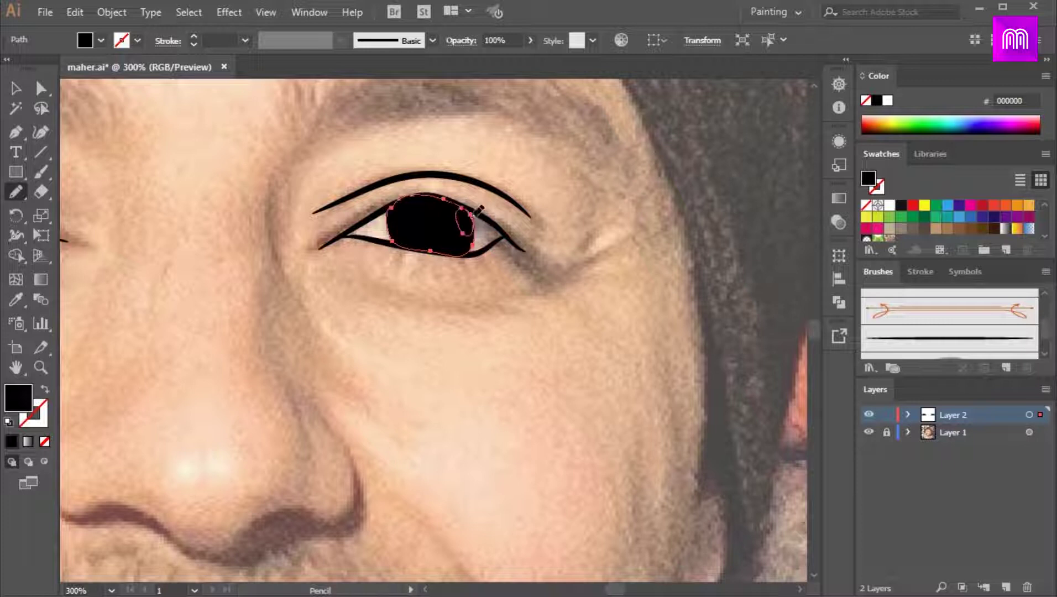
drag(515, 245, 474, 215)
Draw both eyebrows as solid black Pencil shapes with jagged, hair-like edges
scroll(474, 216, down, 1)
drag(260, 180, 454, 193)
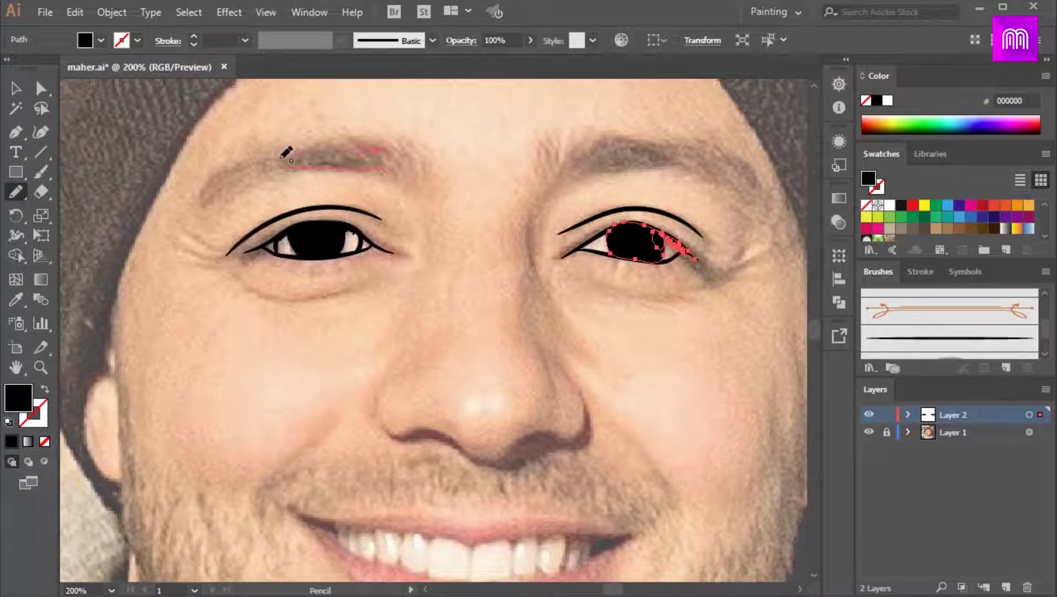
drag(298, 152, 260, 168)
drag(428, 210, 371, 224)
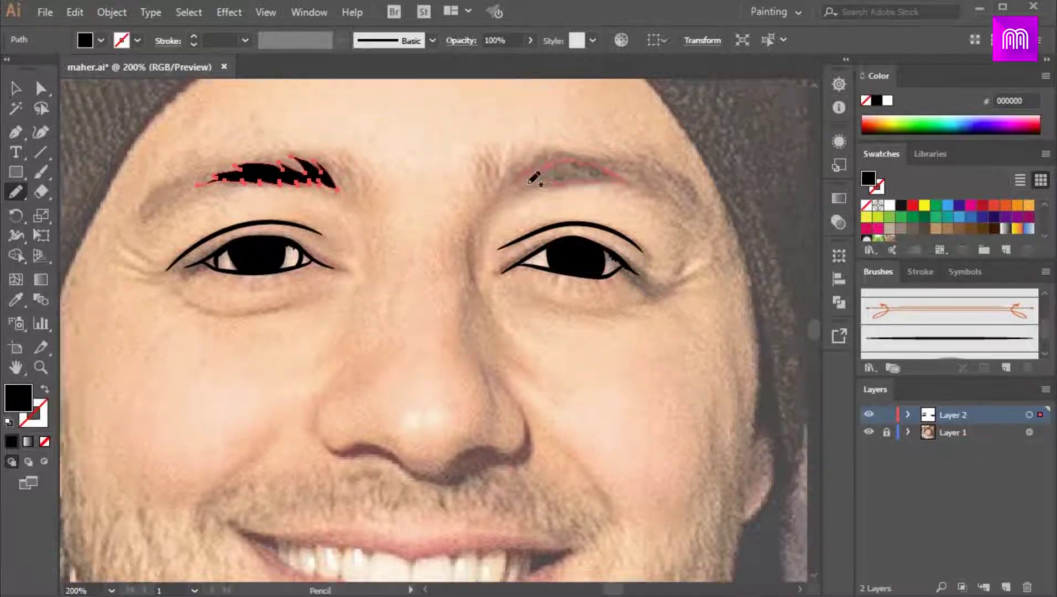
drag(524, 190, 511, 184)
drag(512, 185, 467, 180)
Select the right-hand eyebrow outline and restore its solid black fill
scroll(486, 185, down, 1)
click(44, 390)
click(41, 172)
scroll(531, 160, up, 2)
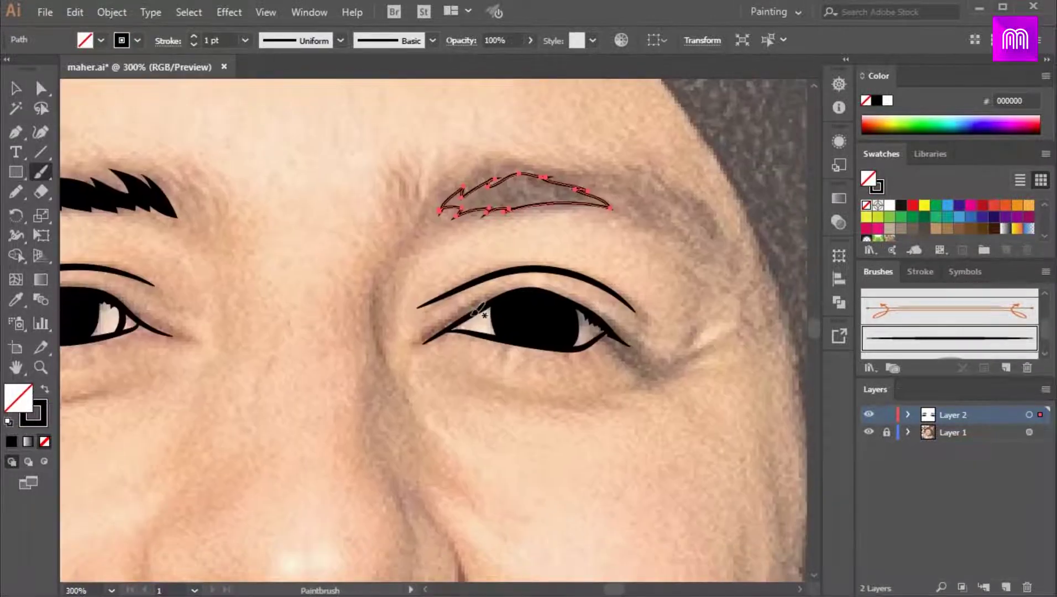
key(ctrl+shift+a)
scroll(605, 325, down, 2)
mouse_move(342, 358)
mouse_down()
mouse_move(376, 318)
mouse_move(360, 322)
mouse_up()
key(v)
click(572, 226)
click(11, 441)
click(274, 391)
Paint the nose outline and the smile line on each cheek with a black stroke and no fill
drag(275, 392, 295, 335)
click(44, 442)
click(16, 192)
scroll(450, 313, up, 1)
key(b)
drag(381, 226, 406, 288)
mouse_move(502, 314)
mouse_down()
mouse_move(592, 279)
mouse_move(567, 214)
mouse_up()
mouse_move(442, 327)
mouse_down()
mouse_move(389, 337)
mouse_move(439, 283)
mouse_up()
drag(313, 249, 257, 313)
drag(635, 259, 675, 326)
Trace the outer contour of the mouth, painting the lower edge of the bottom lip and the upper edge of the top lip
scroll(415, 353, down, 3)
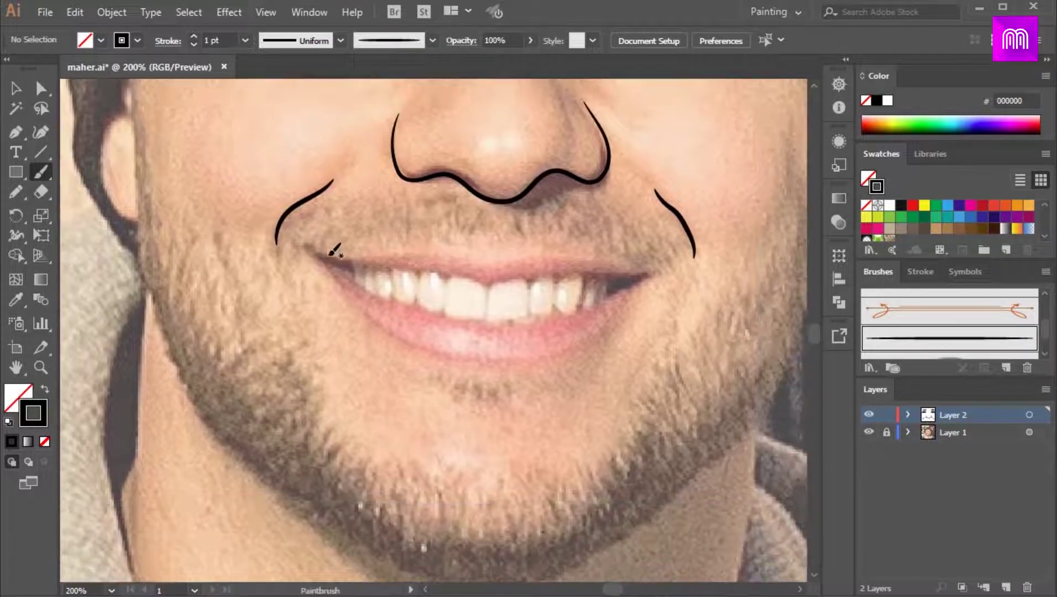
drag(363, 314, 466, 364)
drag(595, 332, 651, 276)
scroll(442, 265, down, 1)
drag(338, 241, 683, 258)
Move the lip lines' end anchor points so the upper and lower contours meet at the right-hand mouth corner
scroll(411, 282, up, 2)
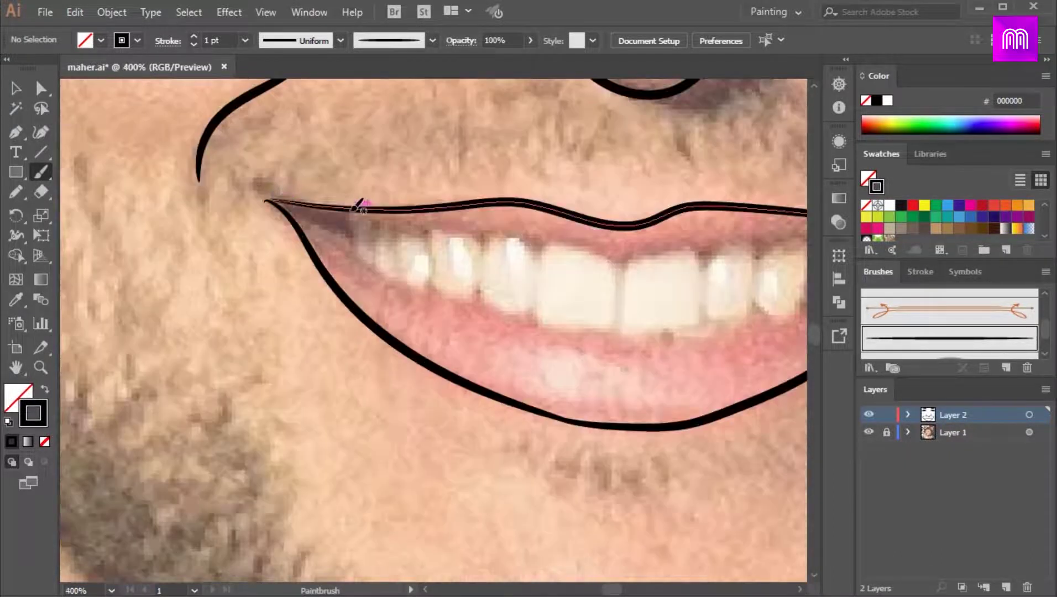
drag(271, 199, 269, 198)
scroll(351, 213, right, 5)
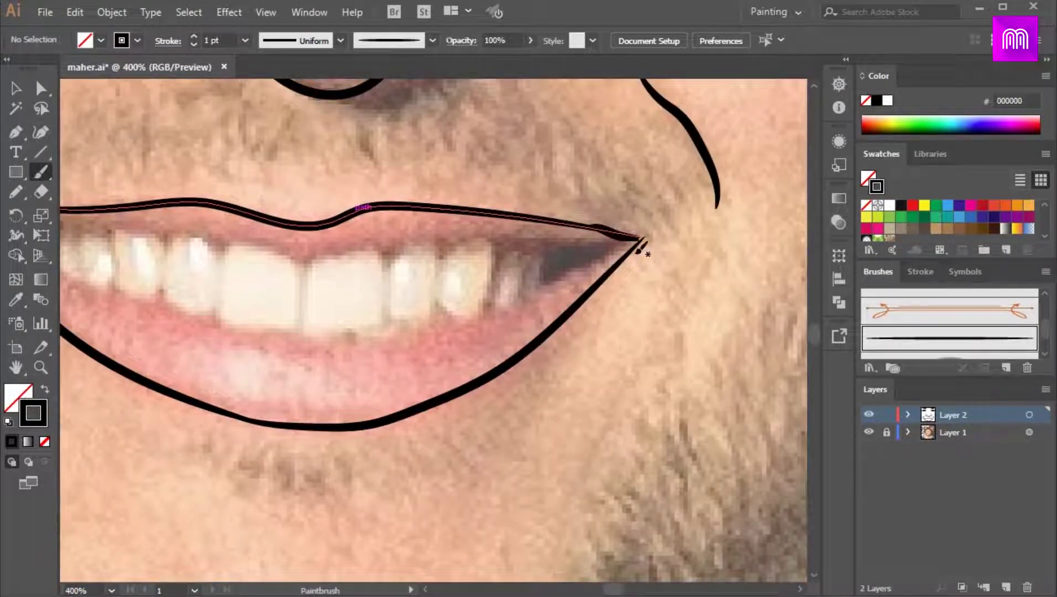
scroll(531, 250, down, 1)
scroll(533, 254, up, 2)
key(v)
ctrl+click(641, 207)
drag(646, 202, 604, 194)
drag(581, 218, 632, 200)
click(644, 201)
drag(515, 173, 625, 205)
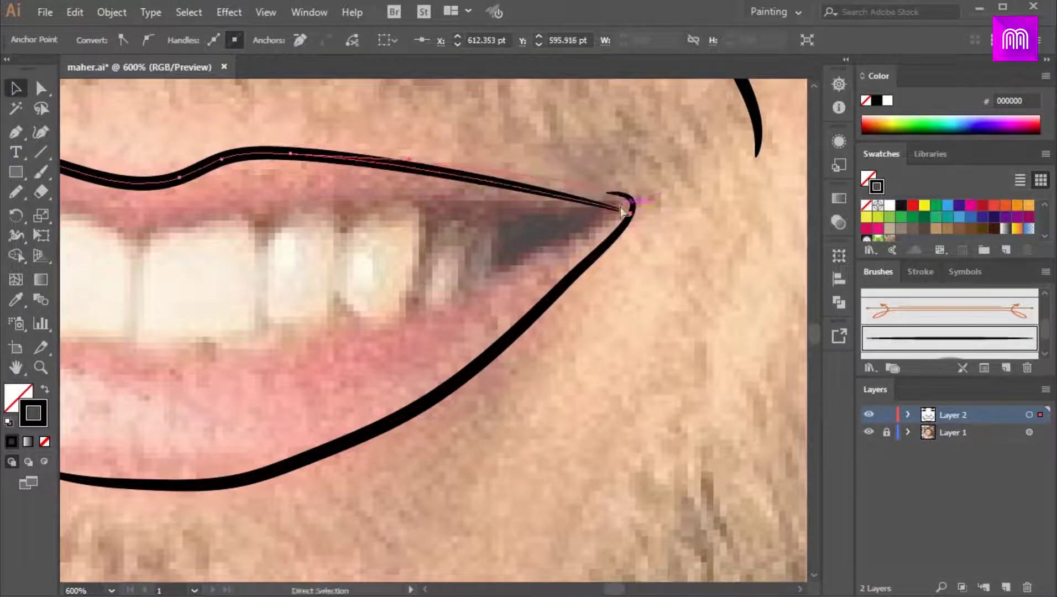
Delete the small extra stroke at the left-hand mouth corner and move the lip line's anchor point to close that corner
scroll(634, 332, down, 2)
click(475, 410)
drag(476, 410, 512, 402)
click(176, 235)
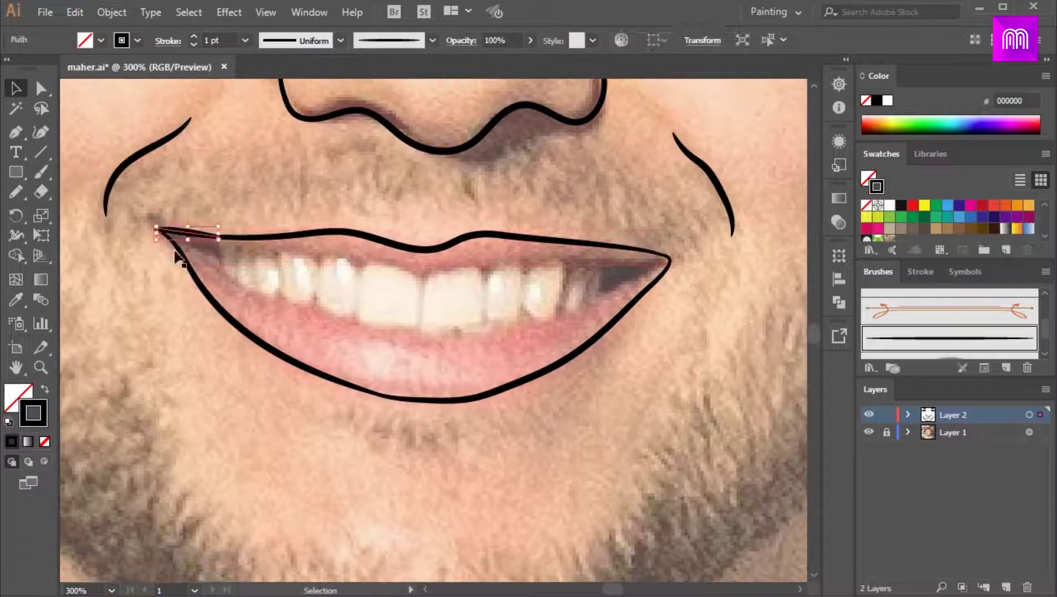
key(Delete)
scroll(232, 170, up, 2)
ctrl+click(250, 253)
drag(276, 256, 176, 237)
scroll(246, 248, down, 2)
Reposition the anchor points along the bottom lip's outer line to smooth its curve
click(246, 249)
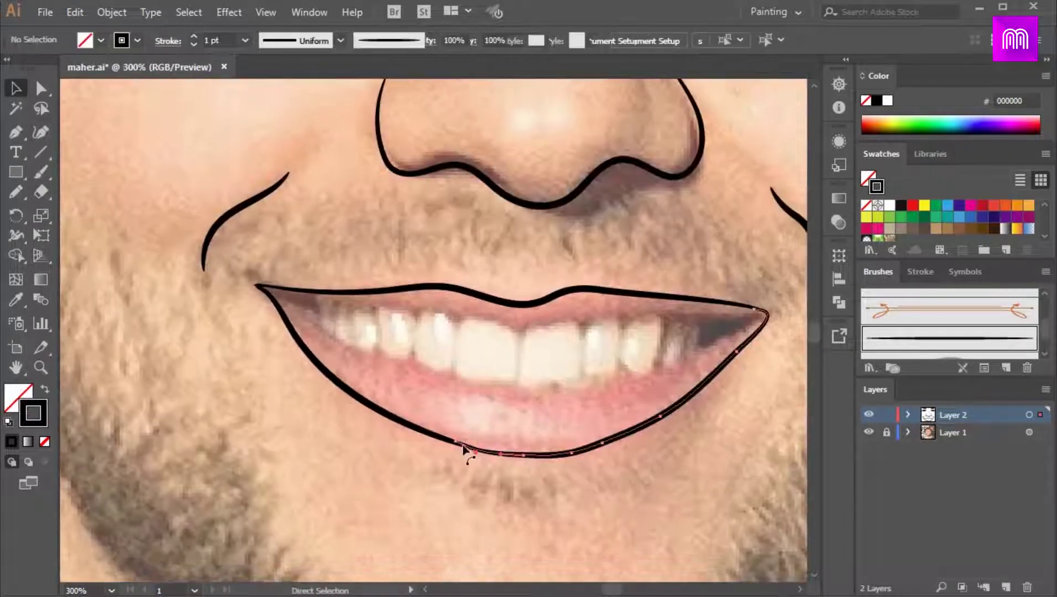
drag(467, 450, 406, 424)
drag(545, 454, 615, 442)
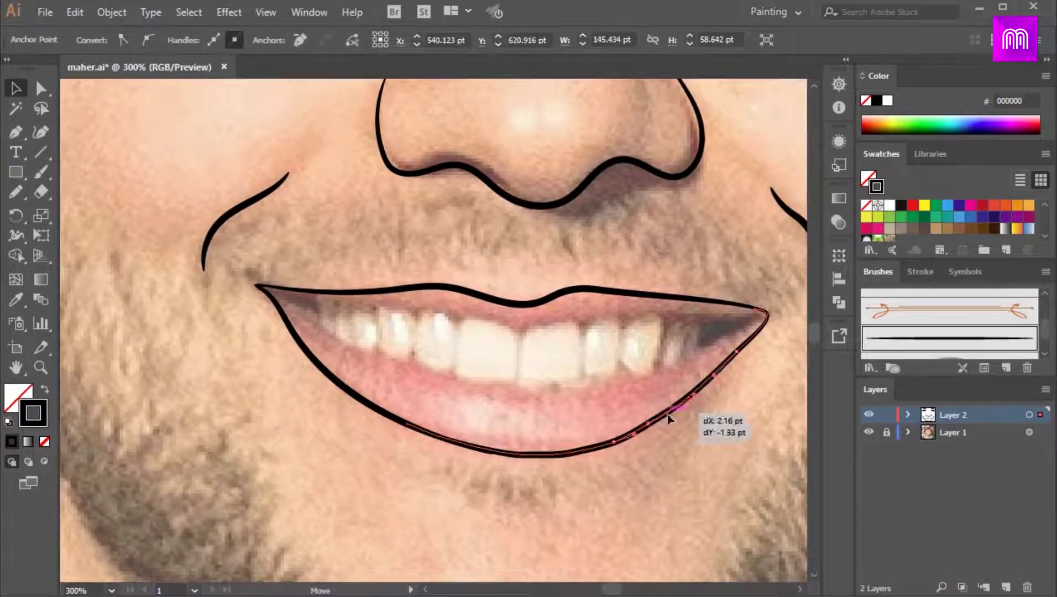
drag(670, 412, 697, 395)
scroll(740, 406, down, 1)
drag(746, 408, 630, 340)
click(629, 340)
Paint the inner edge of the bottom lip along the teeth and align the strokes where they meet in the middle
key(b)
scroll(373, 320, up, 1)
drag(403, 328, 366, 335)
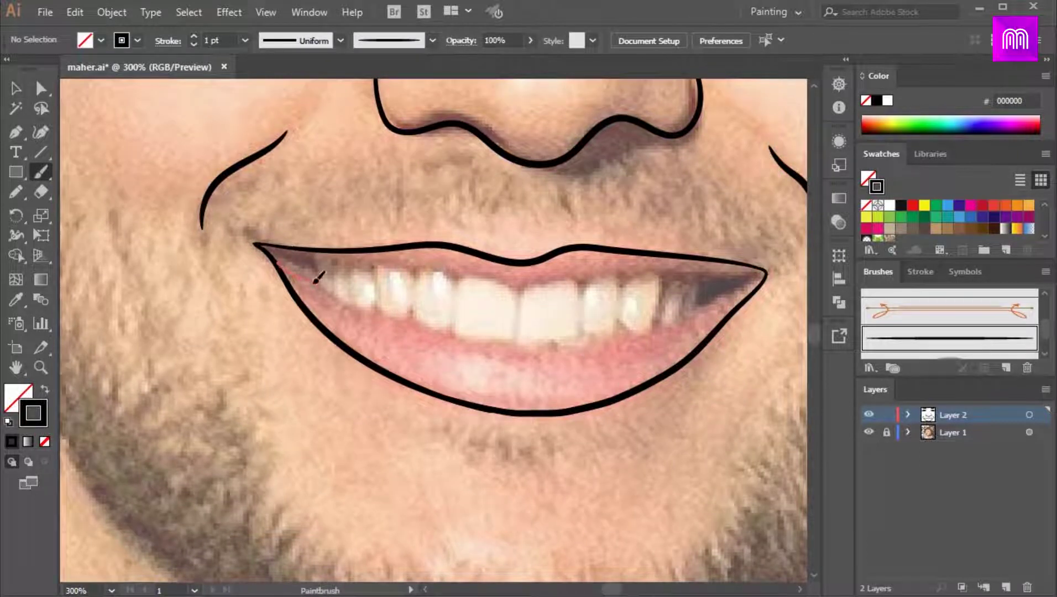
drag(527, 346, 526, 344)
mouse_move(521, 348)
mouse_down()
mouse_move(640, 340)
mouse_move(765, 275)
mouse_up()
mouse_move(528, 330)
mouse_down()
mouse_move(545, 323)
mouse_move(554, 337)
mouse_up()
key(v)
click(541, 337)
drag(307, 172, 238, 187)
Paint the inner edge of the top lip above the teeth from one mouth corner to the other
key(b)
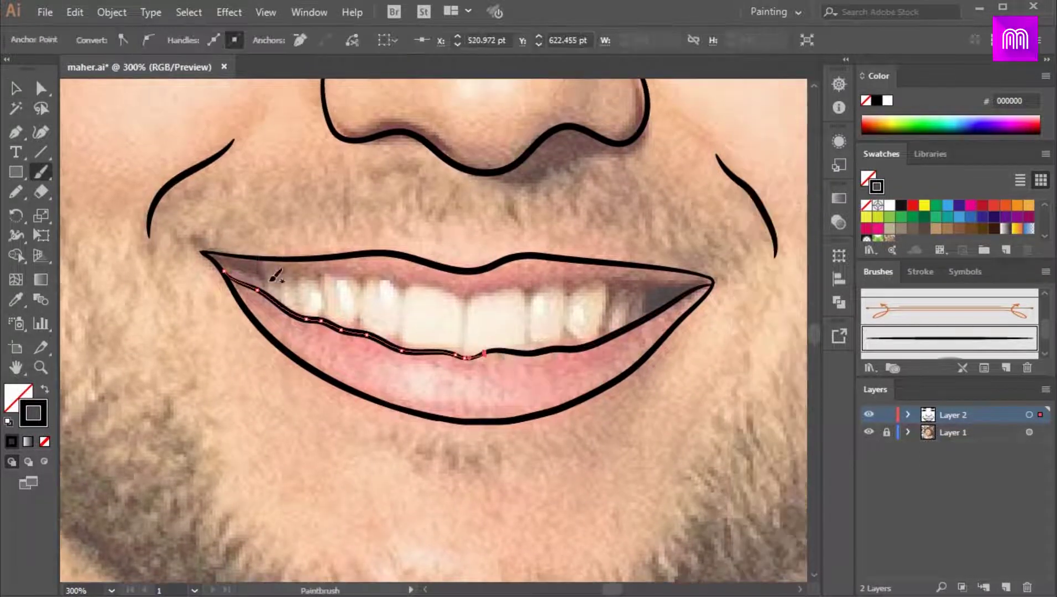
drag(500, 283, 502, 283)
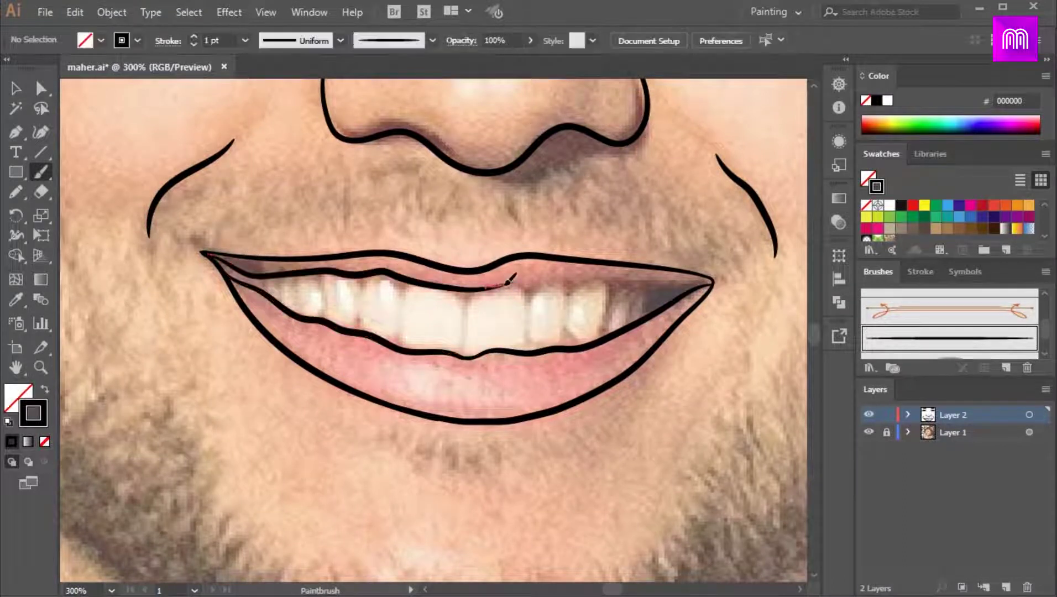
key(v)
drag(665, 285, 713, 285)
drag(553, 298, 613, 293)
Adjust the anchor points of the top lip's inner line so its strokes join smoothly at the middle
ctrl+click(519, 284)
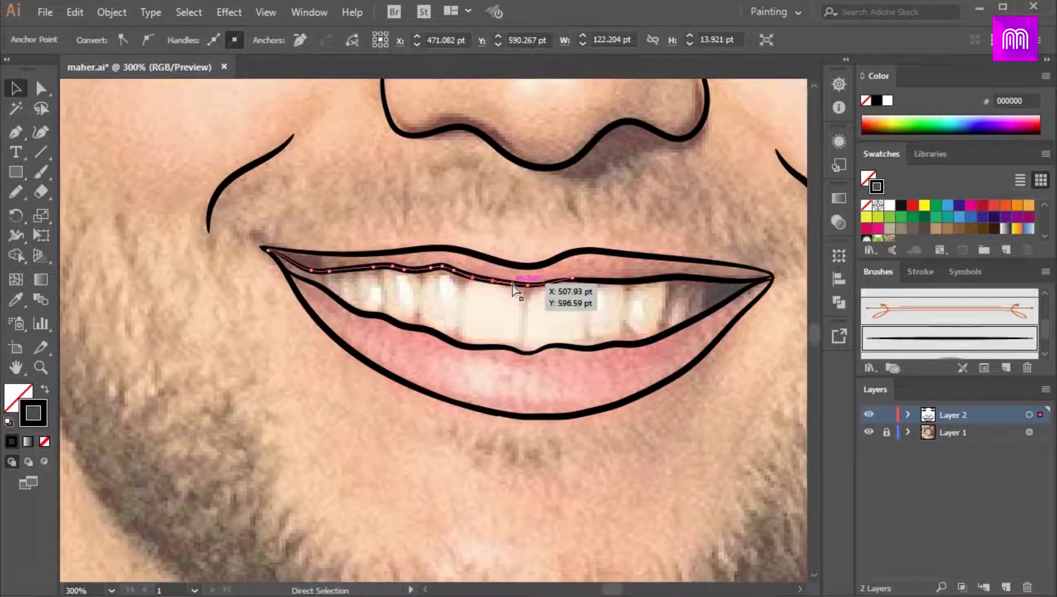
key(ctrl+plus)
drag(425, 339, 479, 280)
click(482, 285)
drag(507, 314, 485, 296)
drag(572, 267, 570, 261)
drag(495, 493, 503, 463)
click(503, 464)
key(ctrl+minus)
Fill the gaps around the central and right-hand teeth with solid black Pencil shapes that have no stroke
drag(325, 268, 399, 285)
click(44, 390)
key(n)
key(ctrl+plus)
key(ctrl+plus)
mouse_move(258, 200)
mouse_down()
mouse_move(472, 217)
mouse_move(258, 200)
mouse_up()
drag(550, 258, 457, 252)
mouse_move(436, 219)
mouse_down()
mouse_move(485, 333)
mouse_move(602, 231)
mouse_move(661, 223)
mouse_move(652, 207)
mouse_move(415, 215)
mouse_up()
drag(786, 239, 573, 222)
mouse_move(492, 210)
mouse_down()
mouse_move(537, 191)
mouse_move(556, 254)
mouse_up()
drag(641, 240, 619, 222)
mouse_move(578, 184)
mouse_down()
mouse_move(725, 181)
mouse_move(593, 254)
mouse_up()
drag(578, 266, 643, 216)
drag(519, 218, 570, 240)
mouse_move(608, 166)
mouse_down()
mouse_move(545, 256)
mouse_move(518, 219)
mouse_up()
drag(519, 213, 541, 229)
Fill the gaps between and around the left-hand teeth with solid black Pencil shapes
mouse_move(544, 186)
mouse_down()
mouse_move(613, 150)
mouse_move(648, 145)
mouse_up()
drag(437, 229, 463, 212)
mouse_move(494, 205)
mouse_down()
mouse_move(508, 241)
mouse_move(488, 248)
mouse_move(493, 204)
mouse_up()
drag(365, 220, 449, 210)
drag(493, 255, 447, 211)
drag(319, 209, 417, 199)
mouse_move(418, 198)
mouse_down()
mouse_move(456, 236)
mouse_move(397, 223)
mouse_move(417, 199)
mouse_up()
mouse_move(339, 169)
mouse_down()
mouse_move(418, 197)
mouse_move(372, 221)
mouse_move(411, 189)
mouse_up()
mouse_move(339, 170)
mouse_down()
mouse_move(409, 189)
mouse_move(395, 221)
mouse_move(409, 183)
mouse_up()
drag(368, 220, 429, 260)
mouse_move(417, 225)
mouse_down()
mouse_move(424, 252)
mouse_move(416, 225)
mouse_up()
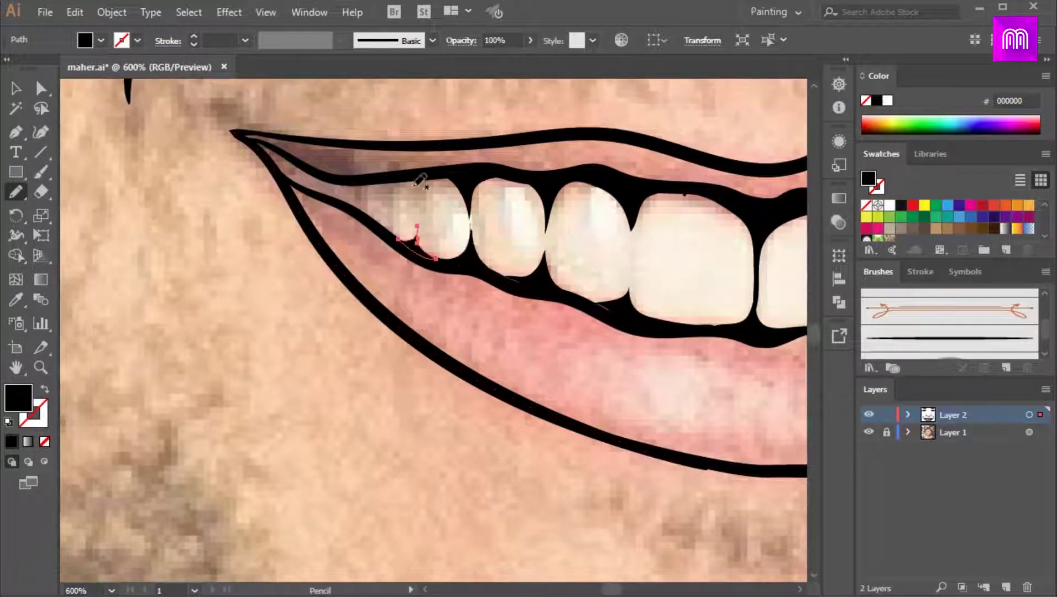
Shape the small back teeth on the left-hand side and fill the dark mouth corner beside them with black
drag(458, 188, 460, 187)
mouse_move(550, 212)
mouse_down()
mouse_move(467, 184)
mouse_move(408, 185)
mouse_up()
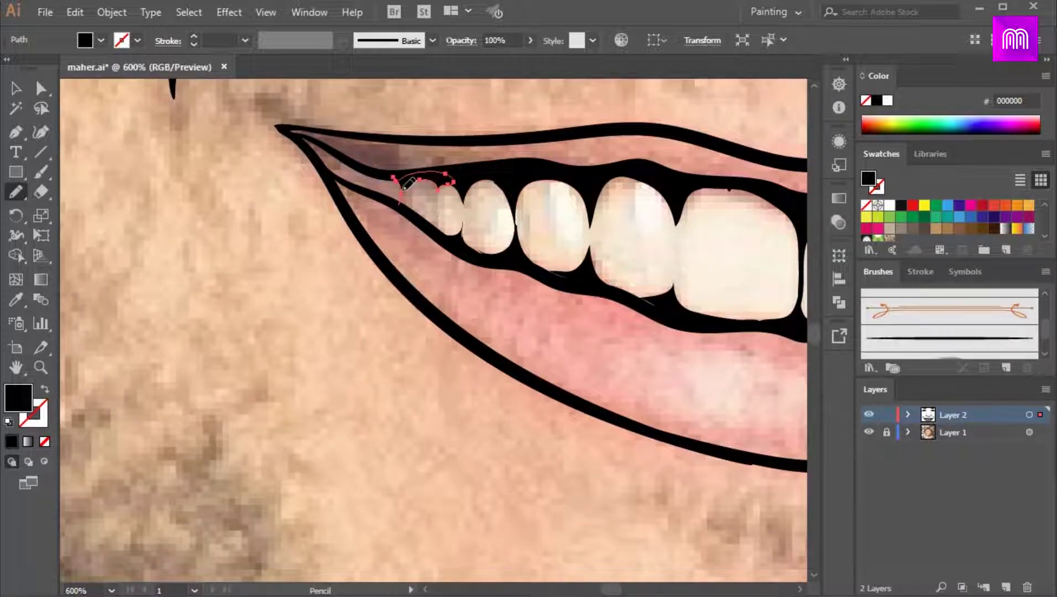
drag(441, 227, 439, 218)
drag(479, 249, 463, 222)
scroll(425, 230, down, 4)
scroll(425, 230, up, 5)
mouse_move(233, 203)
mouse_down()
mouse_move(291, 266)
mouse_move(389, 277)
mouse_move(229, 194)
mouse_up()
scroll(488, 302, down, 5)
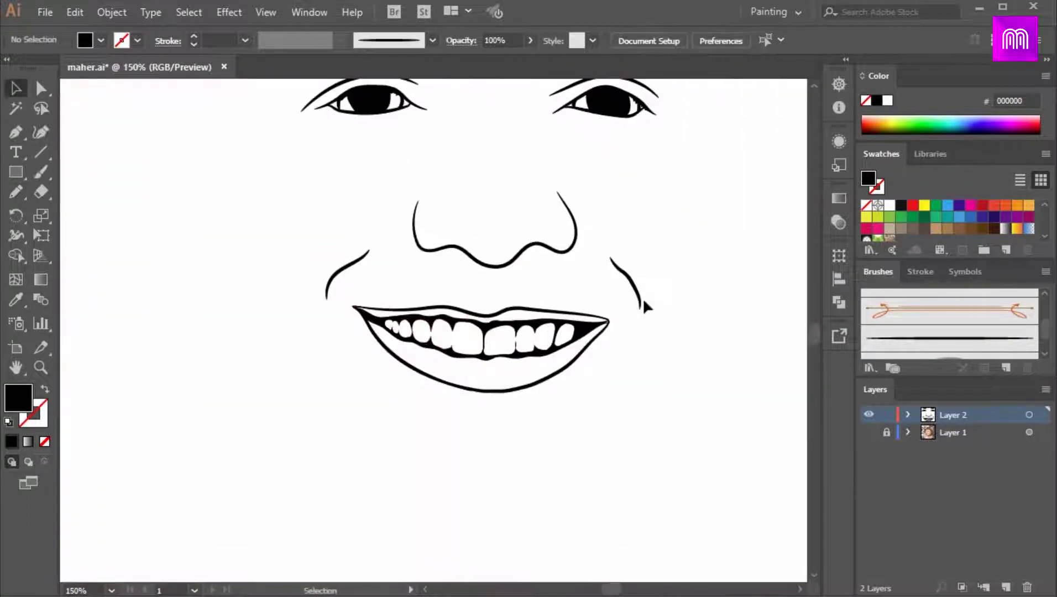
click(568, 359)
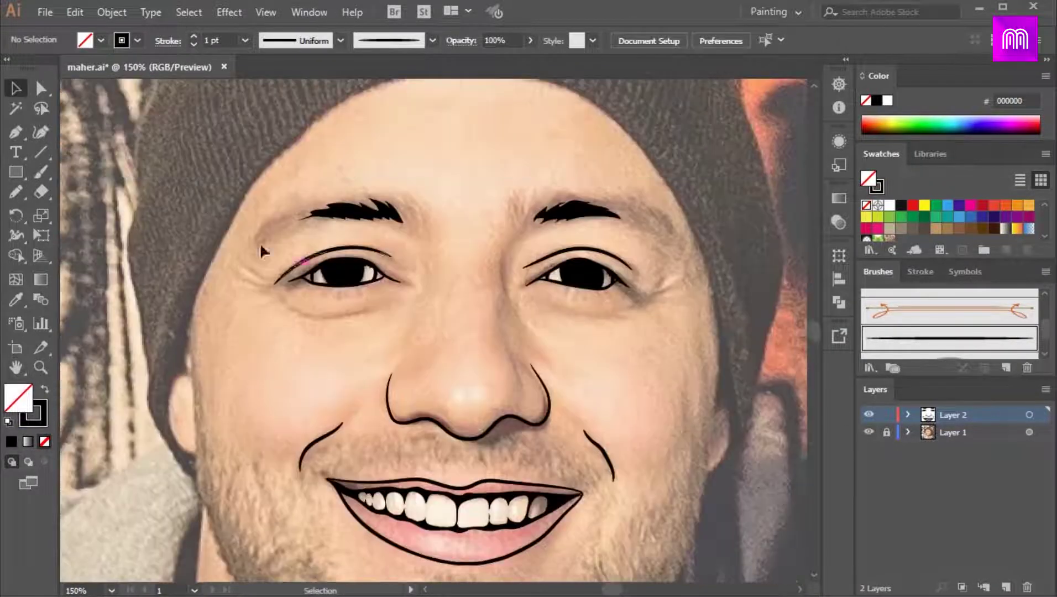
key(b)
key(shift+x)
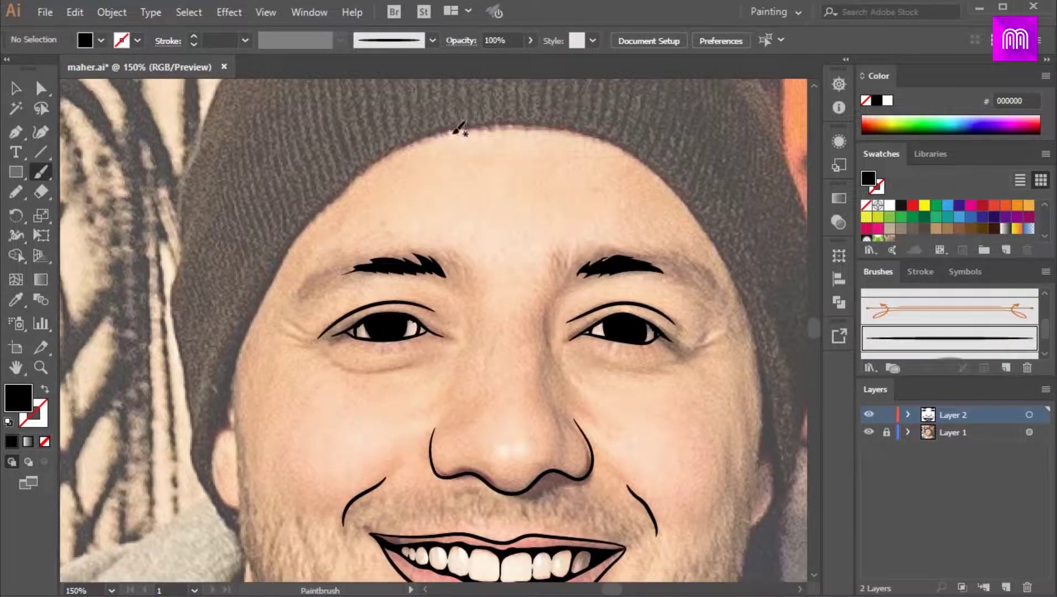
mouse_move(455, 130)
mouse_down()
mouse_move(290, 238)
mouse_move(229, 414)
mouse_up()
key(ctrl+z)
scroll(356, 205, up, 2)
mouse_move(239, 246)
mouse_down()
mouse_move(302, 295)
mouse_move(403, 81)
mouse_up()
mouse_move(339, 128)
mouse_down()
mouse_move(318, 166)
mouse_move(274, 399)
mouse_up()
drag(284, 390, 371, 266)
drag(366, 279, 361, 275)
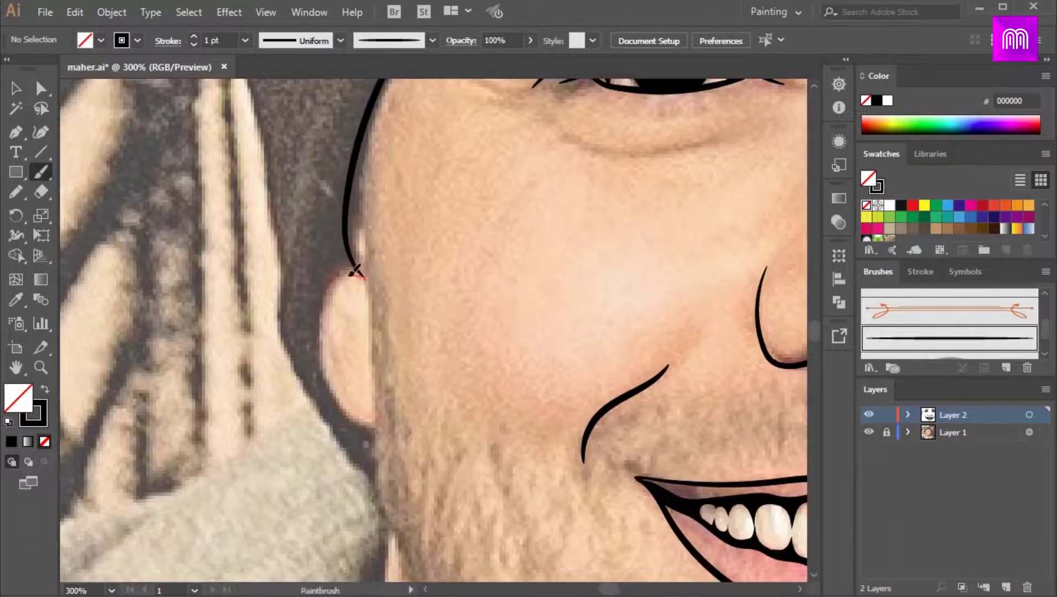
drag(357, 420, 370, 429)
drag(379, 365, 413, 295)
drag(430, 455, 452, 510)
scroll(451, 423, down, 2)
mouse_move(385, 204)
mouse_down()
mouse_move(378, 247)
mouse_move(404, 221)
mouse_up()
mouse_move(377, 165)
mouse_down()
mouse_move(364, 200)
mouse_move(425, 371)
mouse_up()
scroll(415, 319, down, 2)
key(ctrl+z)
key(v)
key(Delete)
Fill the left-hand side of the hat down to the ear with solid black Pencil shapes without a stroke
key(n)
click(45, 389)
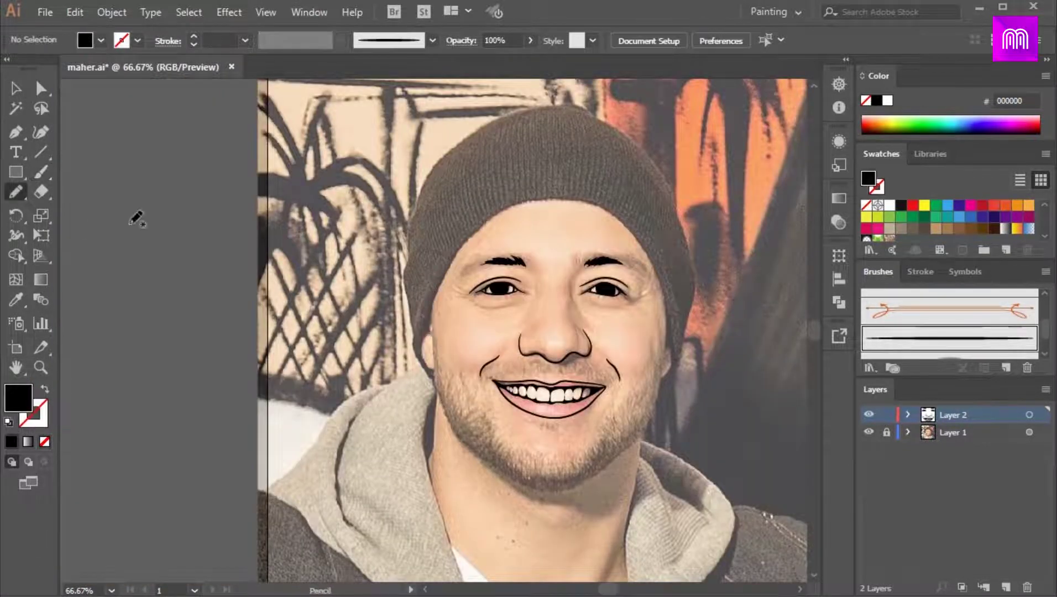
scroll(457, 281, up, 2)
drag(360, 417, 406, 114)
scroll(409, 277, down, 3)
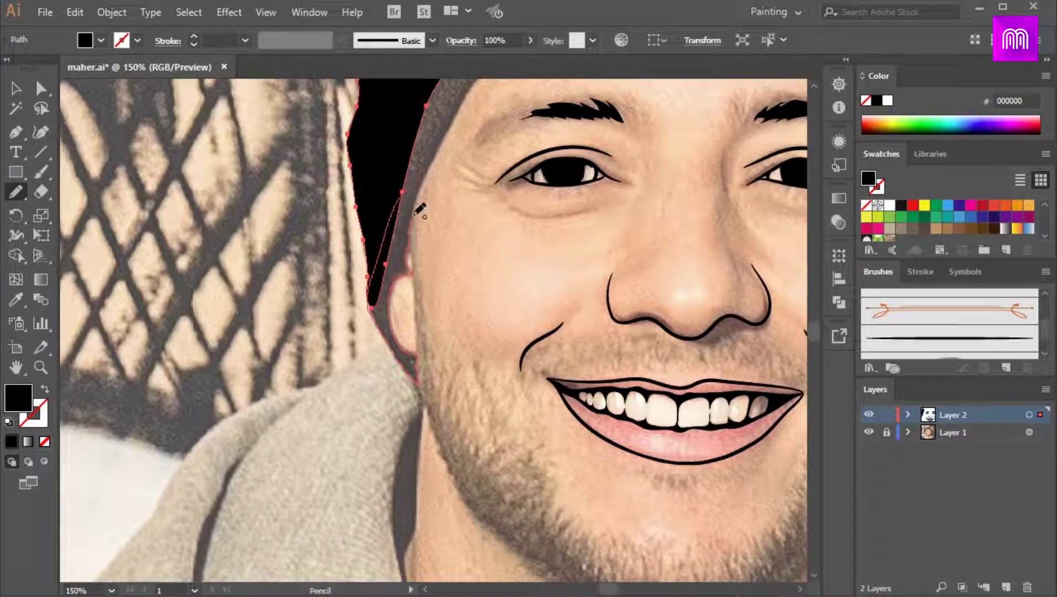
Fill the front of the hat above the forehead with overlapping solid black Pencil shapes
scroll(463, 220, up, 4)
scroll(463, 219, right, 2)
drag(370, 346, 470, 202)
drag(502, 160, 408, 212)
mouse_move(518, 212)
mouse_down()
mouse_move(443, 228)
mouse_move(504, 155)
mouse_move(518, 206)
mouse_up()
drag(511, 182, 487, 285)
mouse_move(261, 214)
mouse_down()
mouse_move(261, 366)
mouse_move(382, 134)
mouse_up()
mouse_move(555, 313)
mouse_down()
mouse_move(440, 257)
mouse_move(368, 260)
mouse_up()
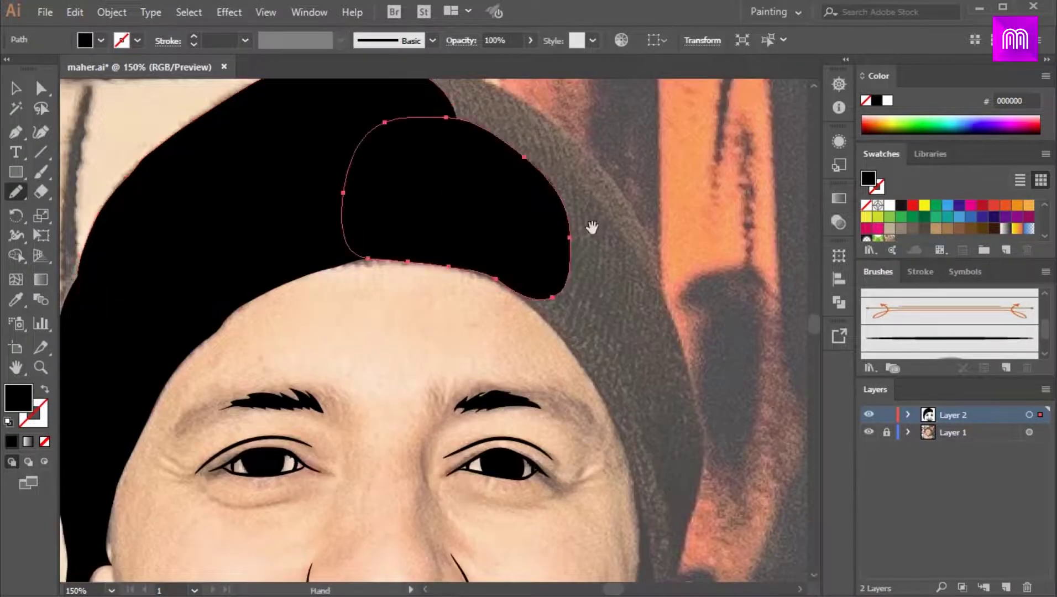
Fill the remaining crown of the hat with a solid black Pencil shape following its upper edge
drag(592, 229, 499, 301)
drag(159, 176, 215, 133)
drag(400, 159, 161, 178)
mouse_move(575, 384)
mouse_down()
mouse_move(472, 295)
mouse_move(476, 366)
mouse_up()
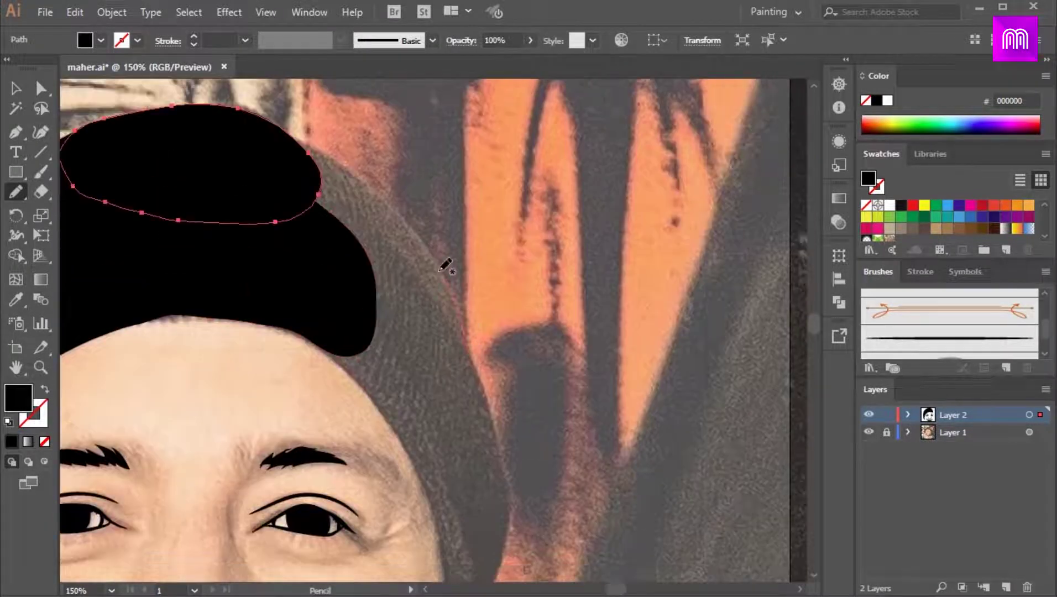
Fill the right-hand side of the hat down past the temple and around the ear with solid black Pencil shapes
drag(334, 164, 471, 359)
drag(488, 315, 493, 228)
mouse_move(278, 231)
mouse_down()
mouse_move(391, 336)
mouse_move(492, 330)
mouse_move(279, 230)
mouse_up()
drag(472, 316, 454, 90)
drag(429, 165, 426, 205)
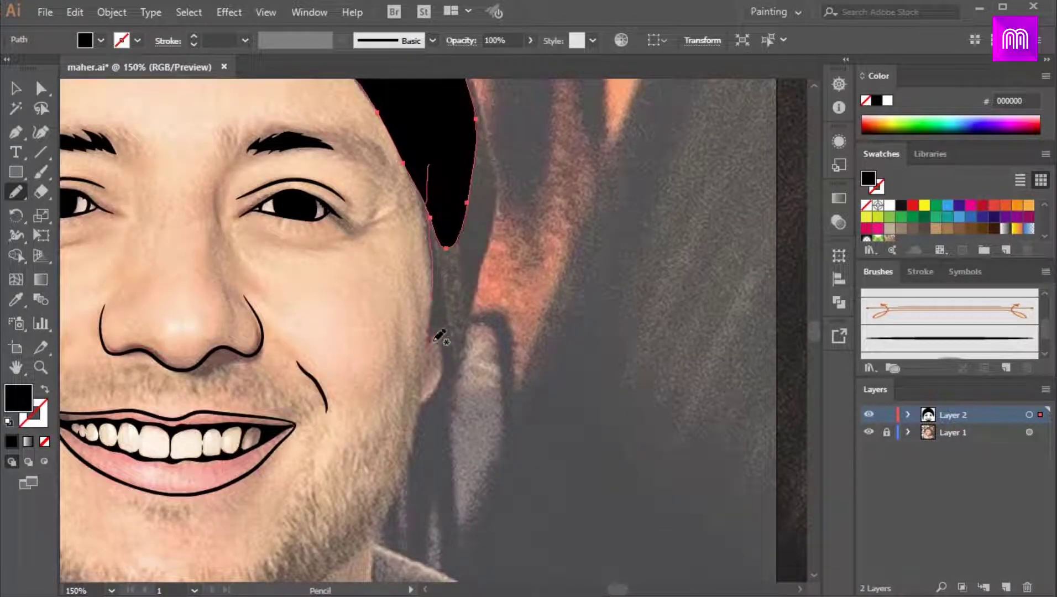
mouse_move(467, 333)
mouse_down()
mouse_move(443, 140)
mouse_move(429, 164)
mouse_up()
drag(436, 133, 430, 340)
mouse_move(425, 191)
mouse_down()
mouse_move(442, 234)
mouse_move(424, 190)
mouse_up()
drag(265, 221, 516, 189)
mouse_move(426, 180)
mouse_down()
mouse_move(400, 160)
mouse_move(356, 183)
mouse_up()
Examine the filled hat and the line art of the face at different magnifications
key(ctrl+minus)
key(ctrl+minus)
key(ctrl+minus)
key(ctrl+minus)
key(ctrl+equal)
key(ctrl+equal)
key(ctrl+equal)
drag(634, 467, 632, 331)
key(ctrl+equal)
drag(611, 453, 621, 355)
key(ctrl+equal)
mouse_move(190, 351)
mouse_down()
mouse_move(337, 132)
mouse_move(255, 54)
mouse_up()
Paint fine 0.25 pt black Paintbrush hairs without fill at the outer end of the left-hand eyebrow
click(46, 388)
click(41, 172)
click(245, 40)
click(265, 62)
key(ctrl+equal)
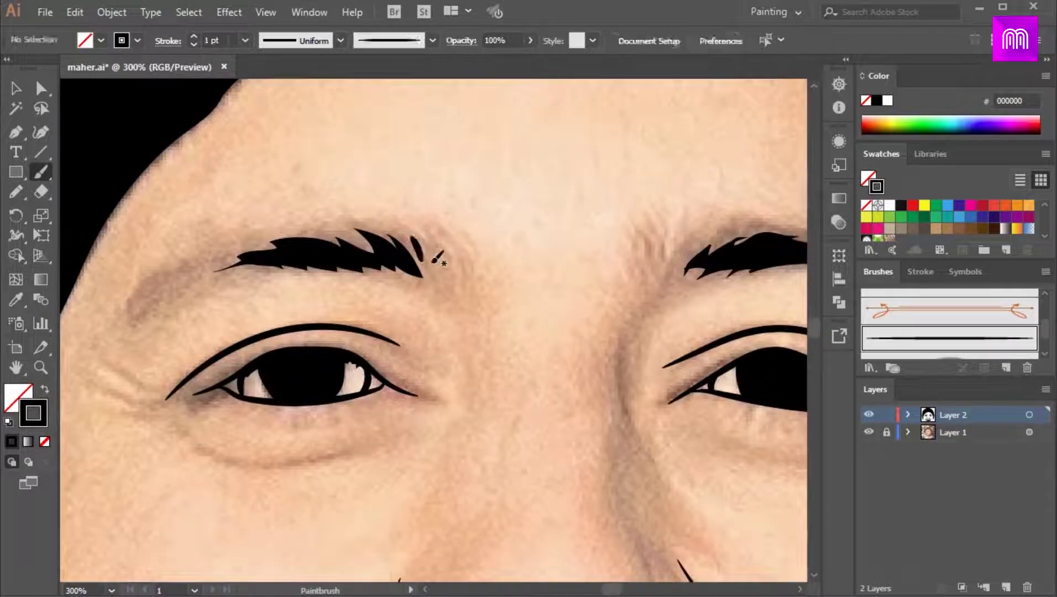
drag(260, 255, 229, 255)
drag(238, 264, 209, 266)
drag(272, 251, 246, 247)
Add fine brush hairs along the upper edge and inner end of the left-hand eyebrow
drag(342, 242, 305, 236)
mouse_move(371, 251)
mouse_down()
mouse_move(354, 234)
mouse_move(362, 273)
mouse_move(397, 276)
mouse_up()
mouse_move(416, 267)
mouse_down()
mouse_move(404, 237)
mouse_move(413, 238)
mouse_up()
drag(422, 274, 425, 242)
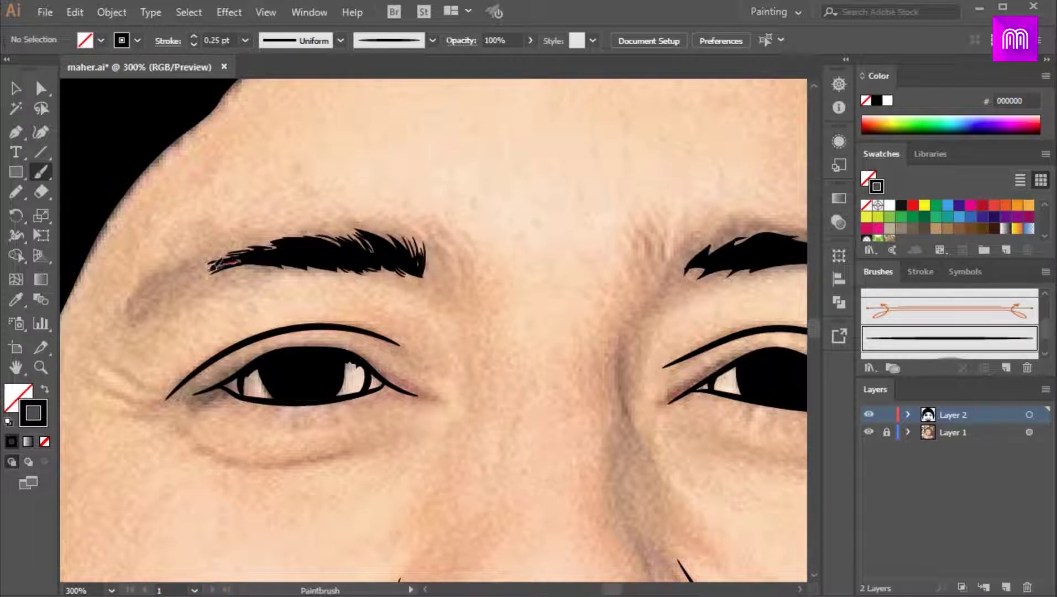
drag(301, 261, 285, 270)
key(ctrl+z)
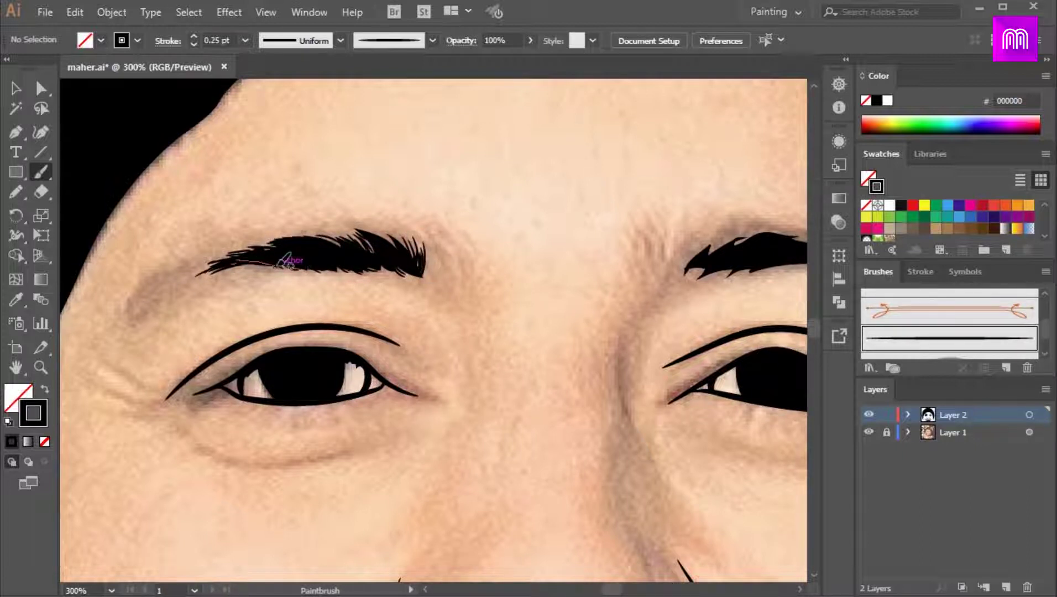
mouse_move(395, 269)
mouse_down()
mouse_move(339, 262)
mouse_move(376, 252)
mouse_up()
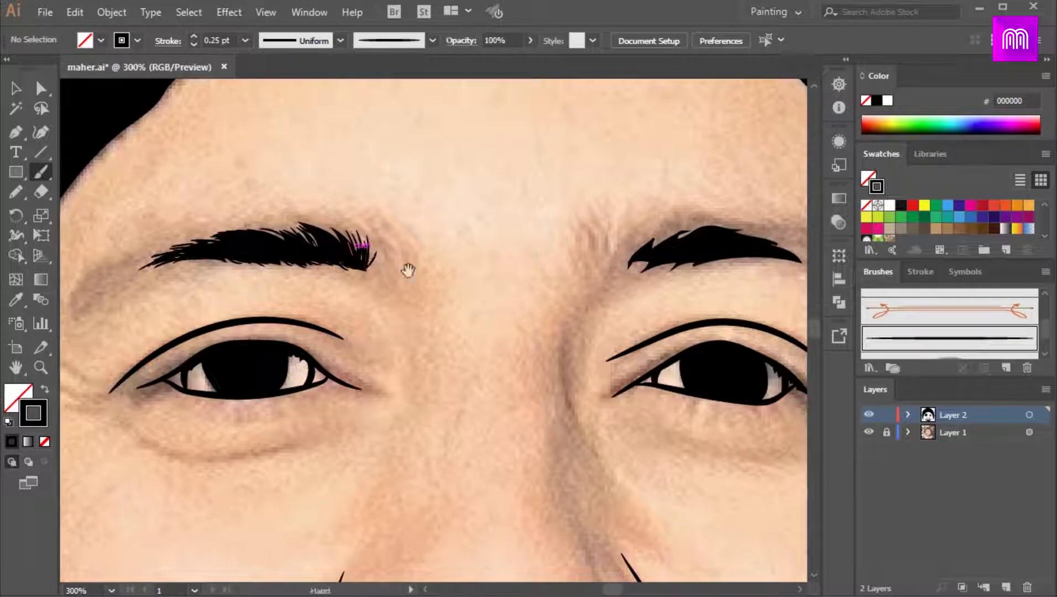
Paint fine 0.25 pt hairs along the inner end and upper edge of the right-hand eyebrow
scroll(460, 250, right, 5)
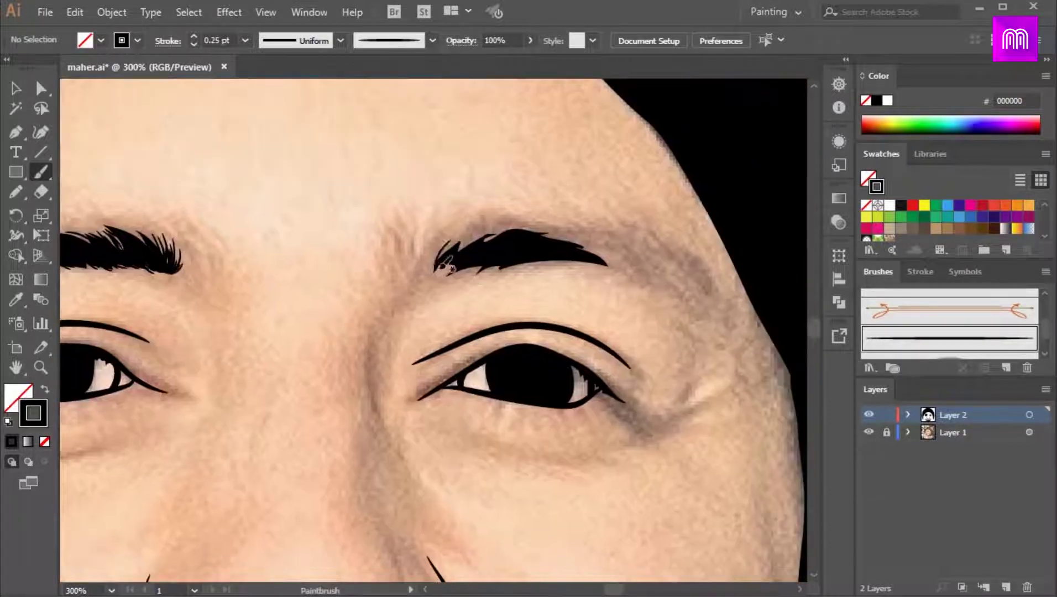
mouse_move(436, 267)
mouse_down()
mouse_move(456, 257)
mouse_move(447, 276)
mouse_move(476, 238)
mouse_up()
mouse_move(539, 229)
mouse_down()
mouse_move(498, 223)
mouse_move(470, 237)
mouse_move(580, 255)
mouse_move(555, 241)
mouse_up()
key(v)
key(b)
mouse_move(481, 224)
mouse_down()
mouse_move(536, 230)
mouse_move(592, 257)
mouse_up()
Draw a curved crease line under each eye with the Paintbrush at a 0.75 pt stroke weight
scroll(616, 248, down, 2)
mouse_move(340, 396)
mouse_down()
mouse_move(408, 298)
mouse_move(405, 307)
mouse_up()
drag(324, 257, 388, 266)
click(194, 36)
click(194, 37)
key(ctrl+equal)
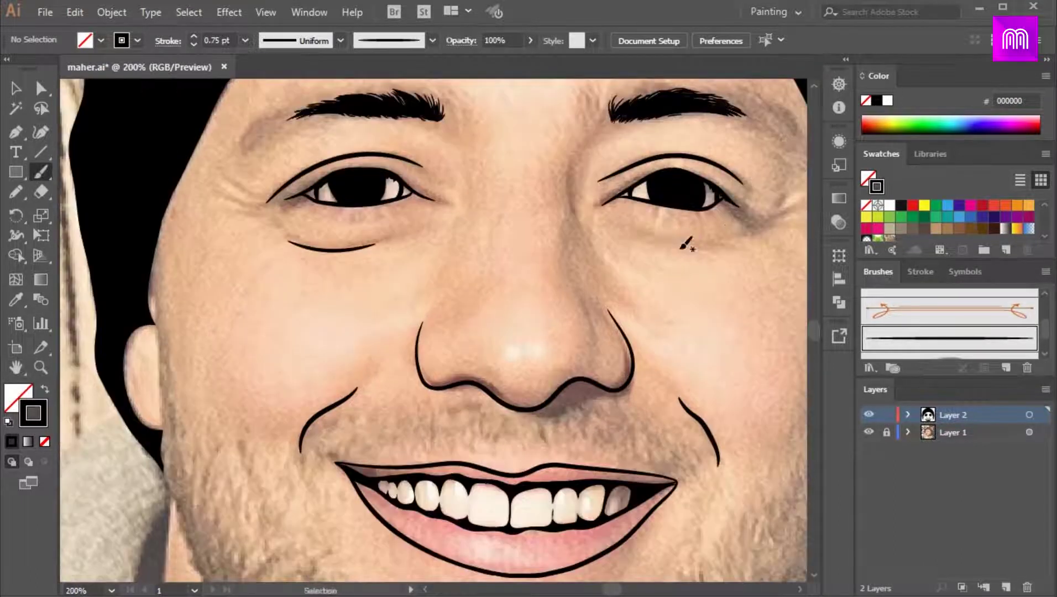
drag(647, 232, 690, 242)
Extend the outer ends of both eyebrows with fine Paintbrush hairs at a 0.25 pt stroke weight
key(ctrl+minus)
key(ctrl+minus)
drag(573, 278, 554, 199)
key(ctrl+equal)
scroll(498, 243, up, 3)
click(244, 41)
click(252, 58)
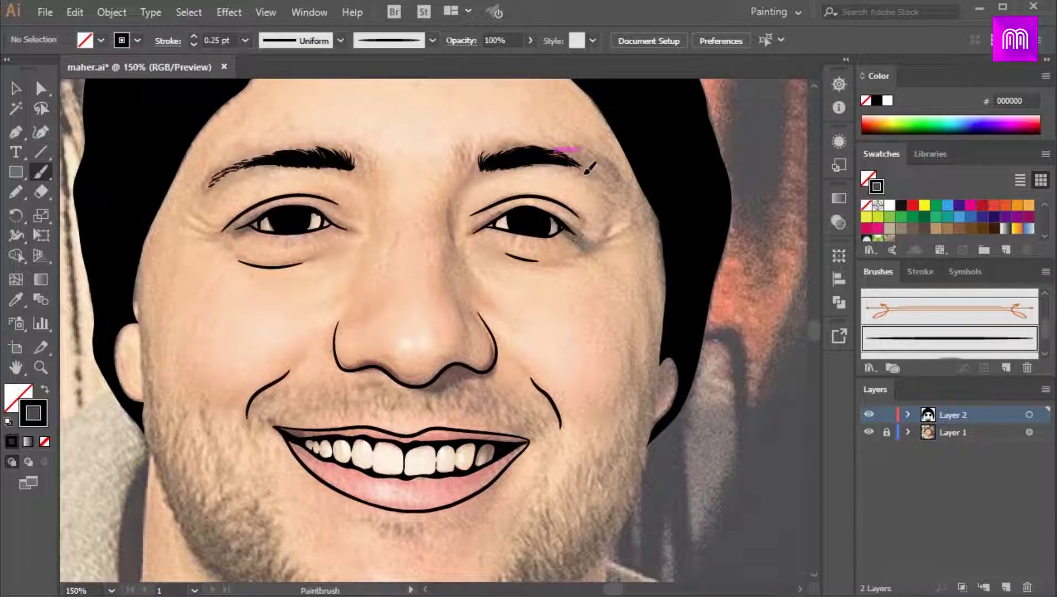
drag(566, 152, 591, 168)
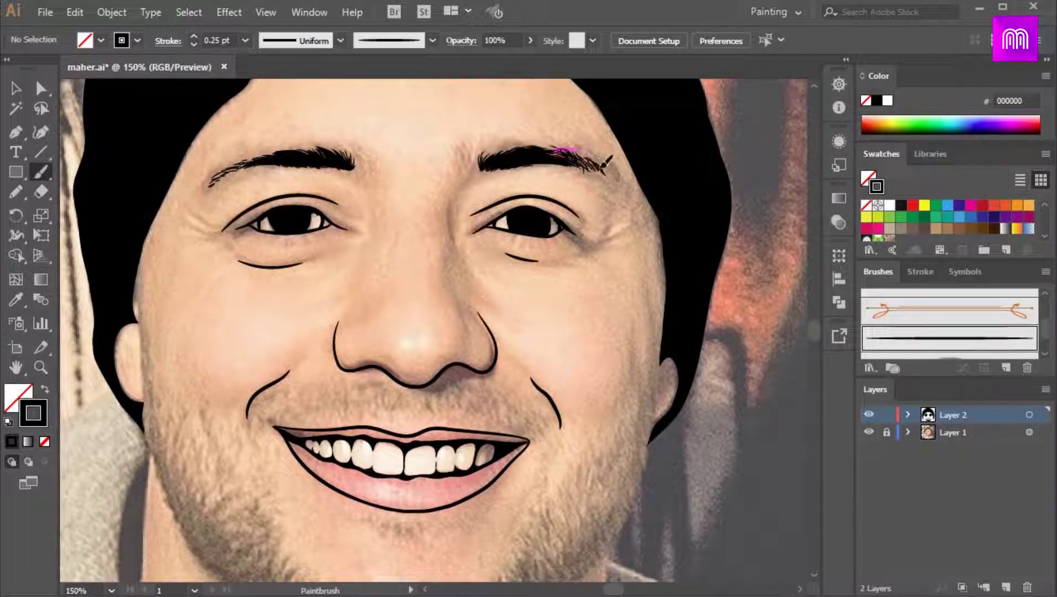
key(ctrl+minus)
Paint a small patch of short 0.25 pt beard hairs at the middle of the chin
key(ctrl+equal)
drag(302, 326, 342, 181)
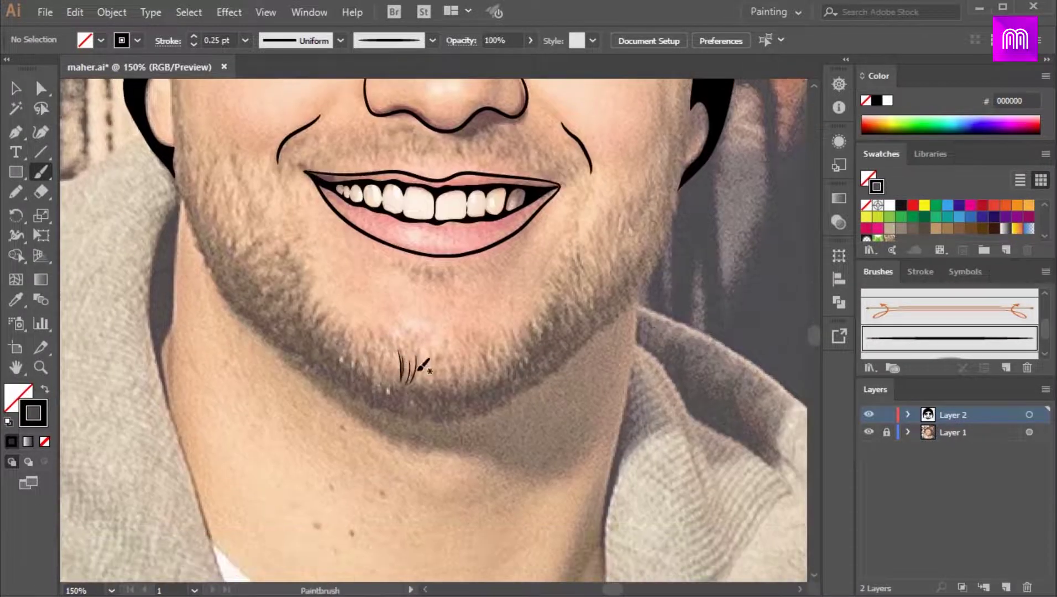
drag(439, 380, 440, 365)
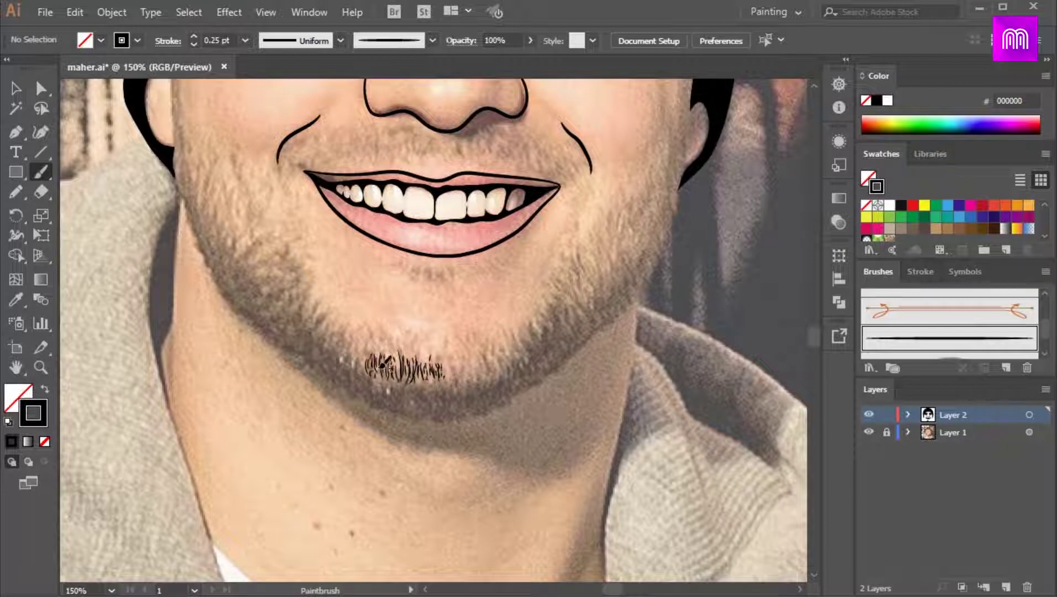
Duplicate the patch of beard hairs across and below the chin to build a dense strip
key(v)
drag(496, 389, 359, 349)
mouse_move(412, 382)
mouse_down()
mouse_move(401, 385)
mouse_move(421, 407)
mouse_up()
drag(454, 427, 370, 360)
drag(396, 394, 467, 397)
drag(466, 394, 517, 382)
drag(569, 412, 576, 403)
Place copies of the beard hairs up along the right-hand jaw and delete the unwanted hairs
drag(554, 349, 617, 297)
drag(621, 294, 577, 335)
drag(675, 276, 644, 321)
key(Delete)
drag(538, 436, 610, 449)
Copy the beard hairs of the right-hand jaw over to the left-hand jaw
drag(434, 341, 498, 391)
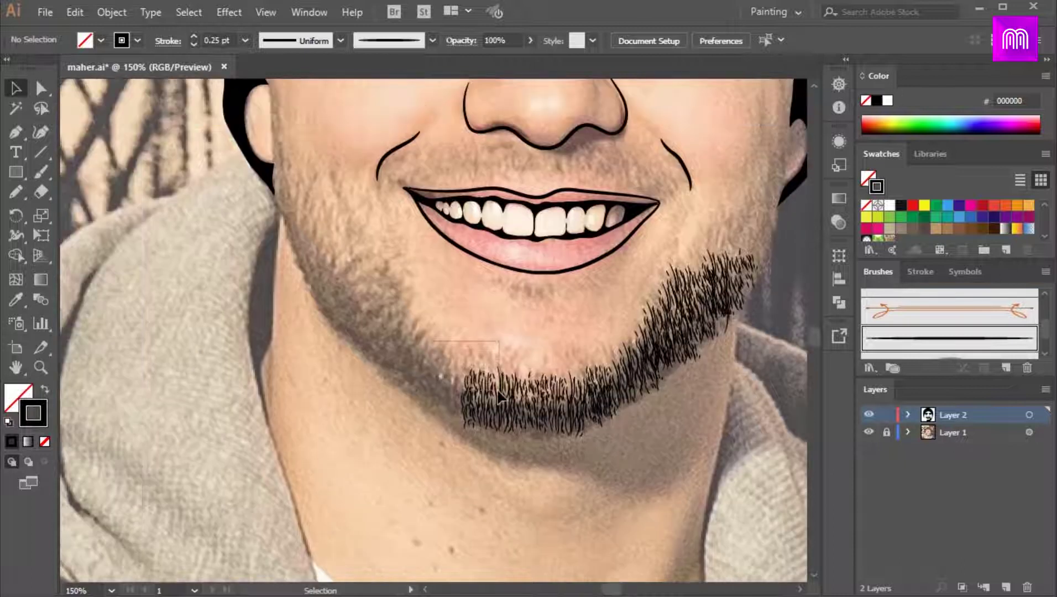
drag(781, 252, 622, 394)
drag(762, 307, 478, 335)
key(ctrl+z)
drag(708, 311, 424, 325)
drag(479, 320, 191, 334)
drag(335, 381, 459, 372)
Arrange copies of the beard hairs so they follow the left-hand jaw up towards the ear
drag(448, 258, 462, 269)
drag(446, 374, 467, 381)
click(460, 454)
drag(375, 338, 401, 391)
drag(339, 328, 382, 394)
drag(384, 373, 326, 251)
drag(325, 263, 397, 353)
click(362, 416)
key(ctrl+z)
click(362, 415)
Adjust the beard hairs along the upper part of the right-hand jaw towards the ear
drag(793, 359, 605, 371)
drag(605, 371, 569, 330)
mouse_move(578, 337)
mouse_down()
mouse_move(601, 278)
mouse_move(618, 344)
mouse_move(586, 323)
mouse_up()
click(636, 284)
click(608, 335)
Delete the stray hairs along the upper part of the left-hand jaw
drag(323, 376, 383, 386)
drag(208, 303, 188, 329)
key(Delete)
drag(206, 332, 200, 370)
key(Delete)
key(Delete)
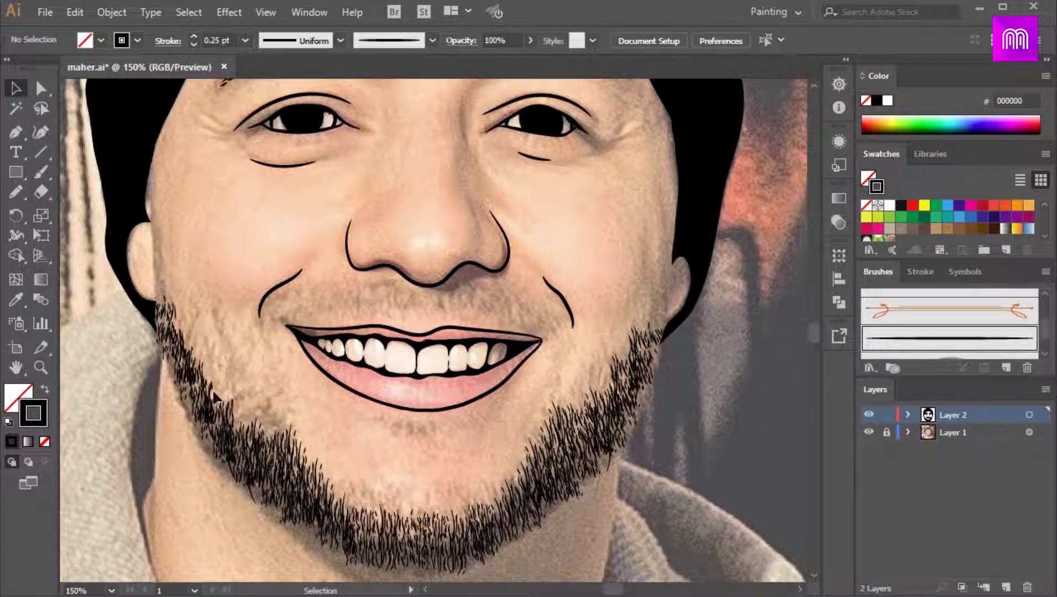
Thicken sparse areas of the beard along the jaw with Paintbrush hairs of 0.25 and 0.5 pt
drag(639, 538, 662, 451)
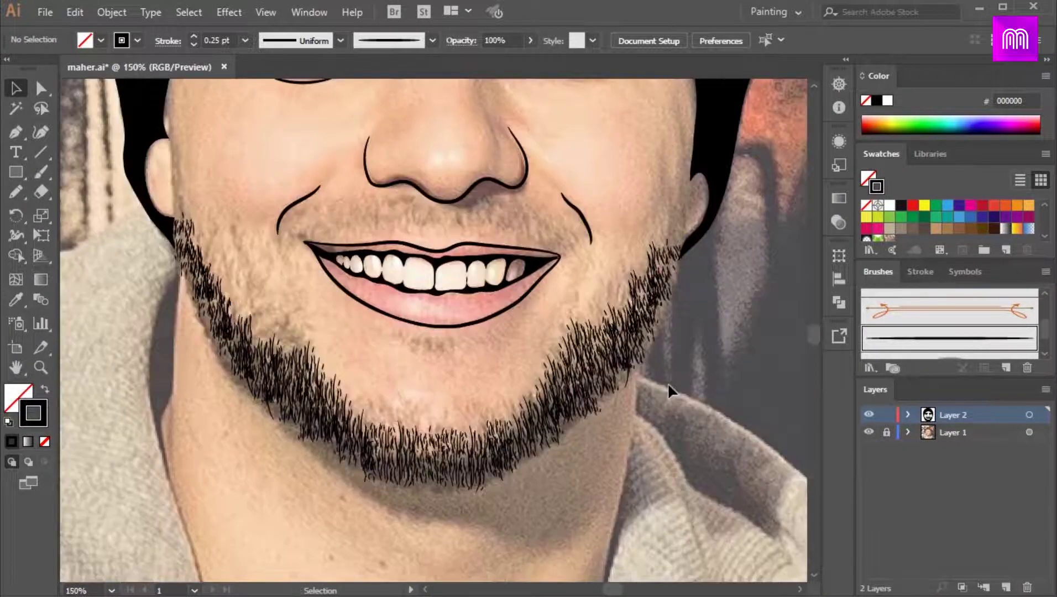
key(b)
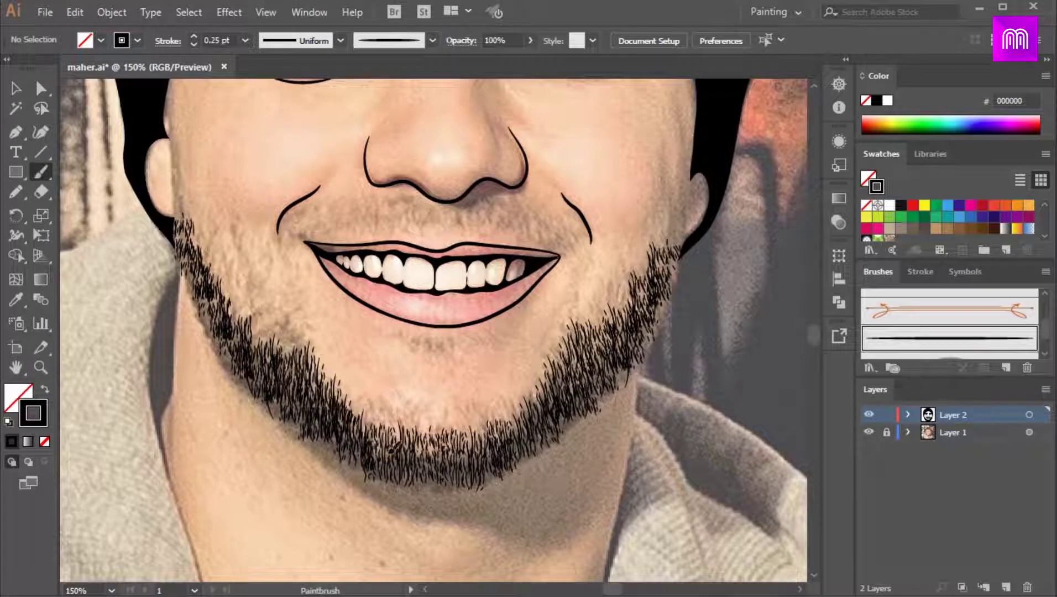
drag(544, 381, 539, 398)
drag(588, 366, 592, 343)
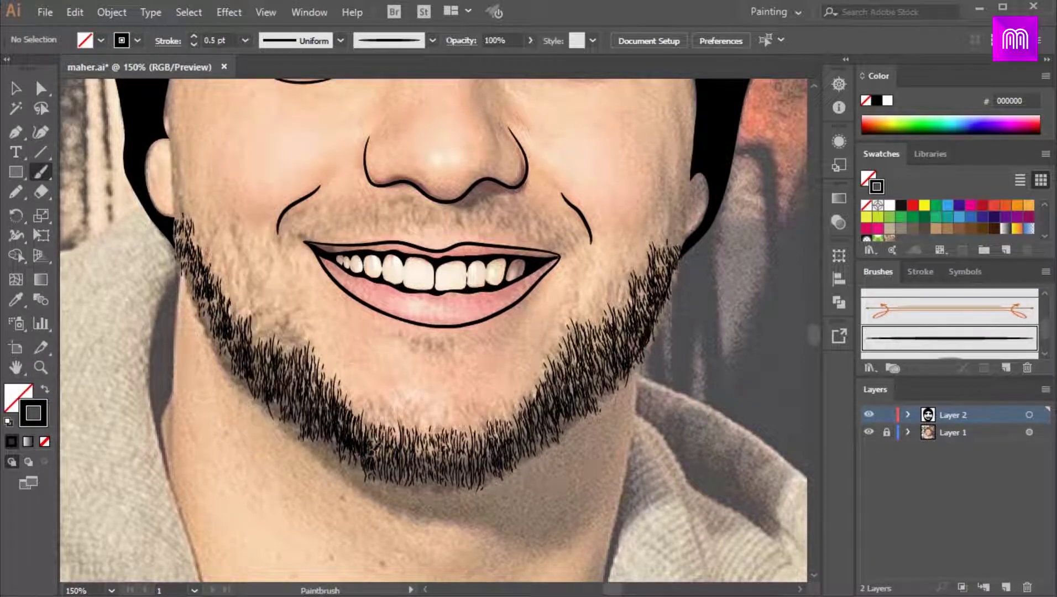
Delete the hairs sticking out below the chin and along the jaw to tidy the beard's lower edge
key(v)
drag(360, 489, 520, 478)
key(Delete)
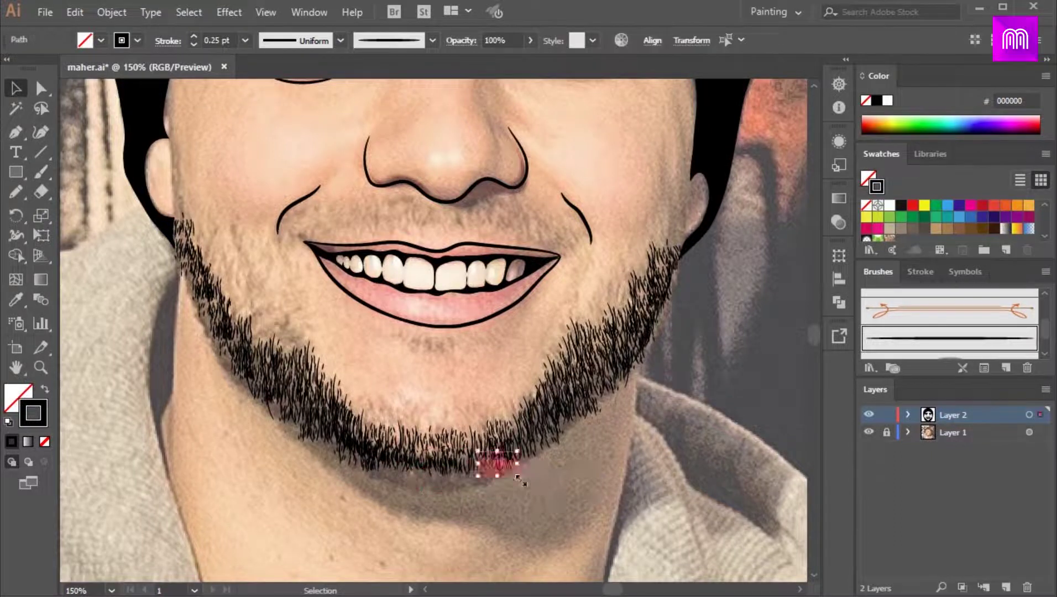
key(Delete)
drag(231, 410, 244, 379)
key(Delete)
drag(583, 435, 613, 405)
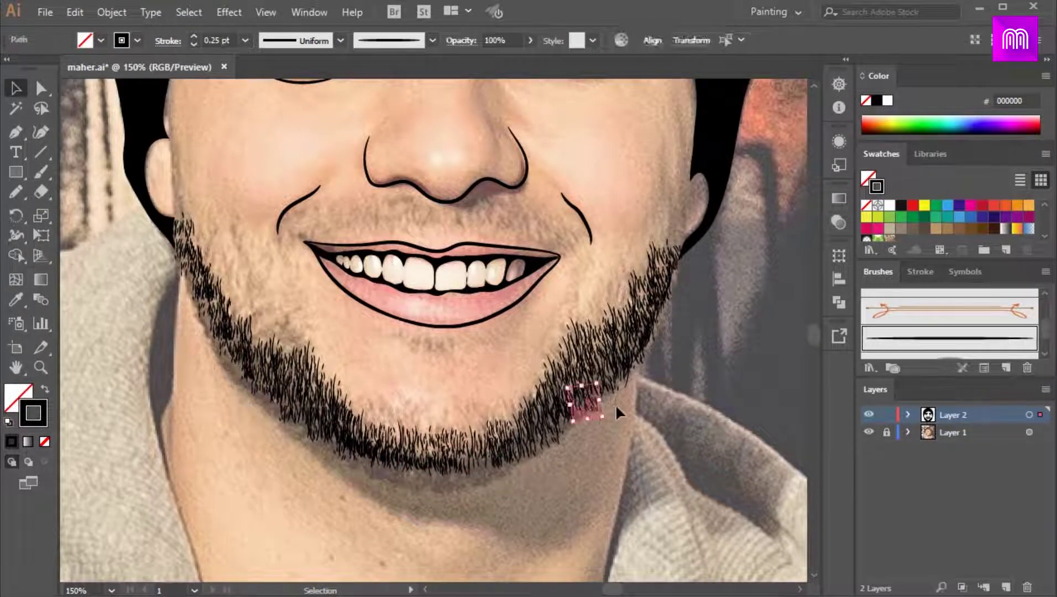
key(Delete)
drag(556, 471, 571, 440)
key(Delete)
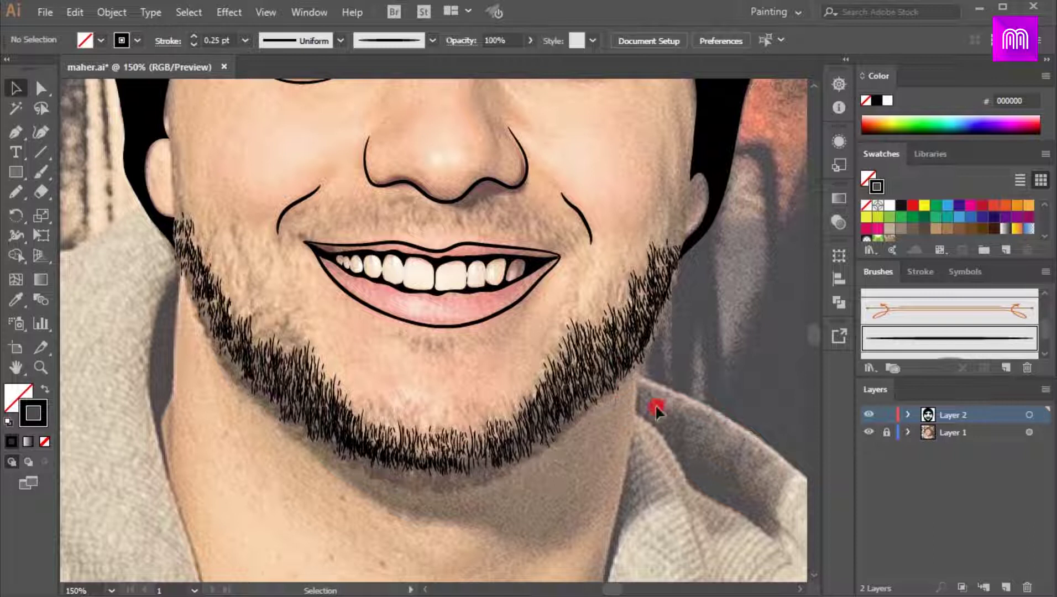
Fill sparse areas of the beard along the chin and the right-hand jaw with fine Paintbrush hairs
key(b)
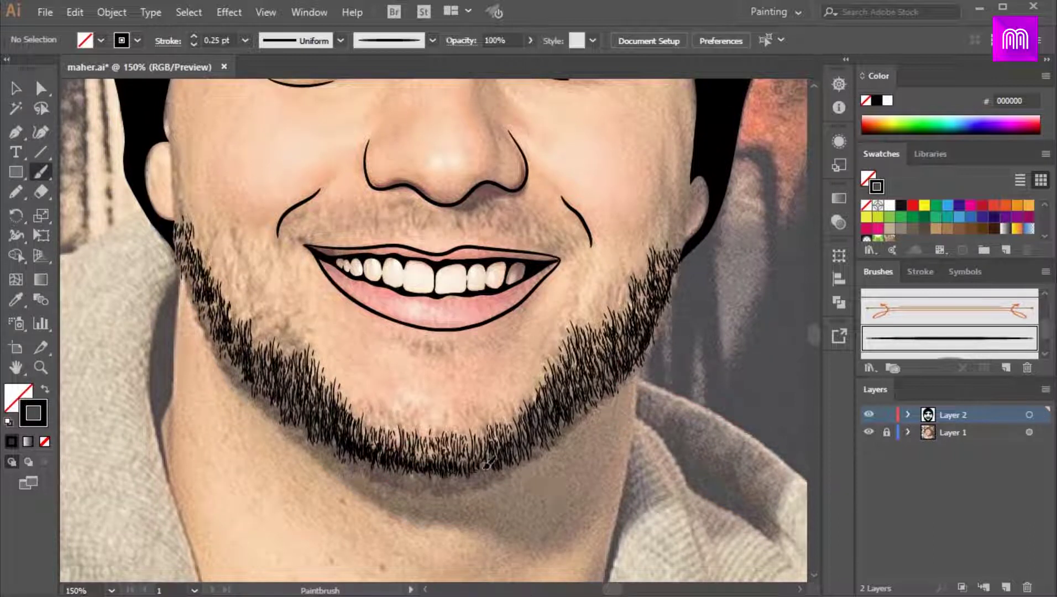
scroll(486, 457, up, 1)
drag(356, 420, 362, 400)
click(245, 40)
click(263, 76)
drag(586, 401, 609, 375)
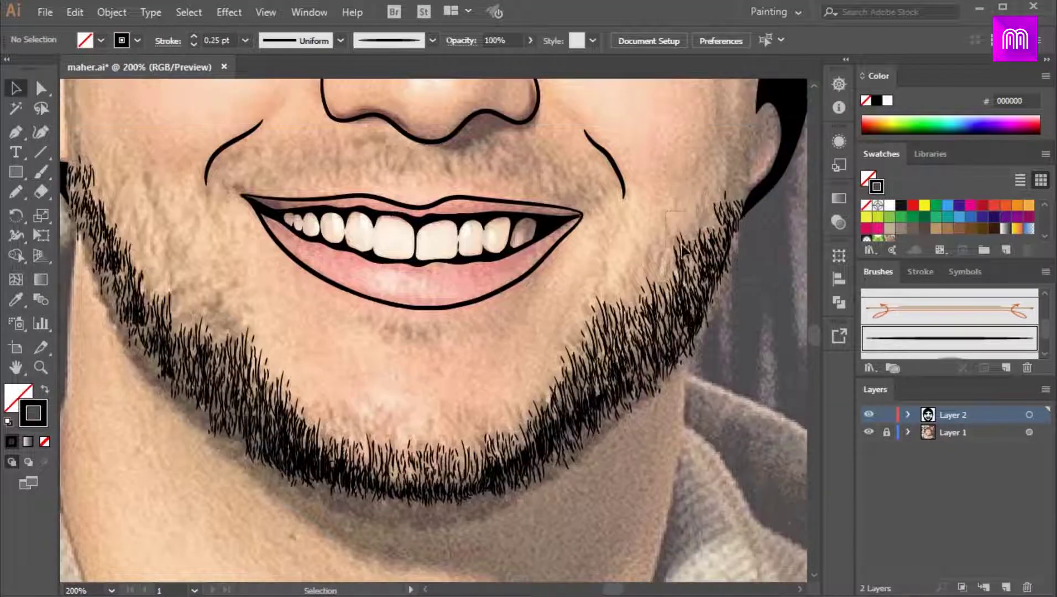
Delete the stray hairs at the beard's upper end beside the right-hand ear and add hairs along the right-hand jaw
drag(720, 182, 745, 219)
key(Delete)
key(b)
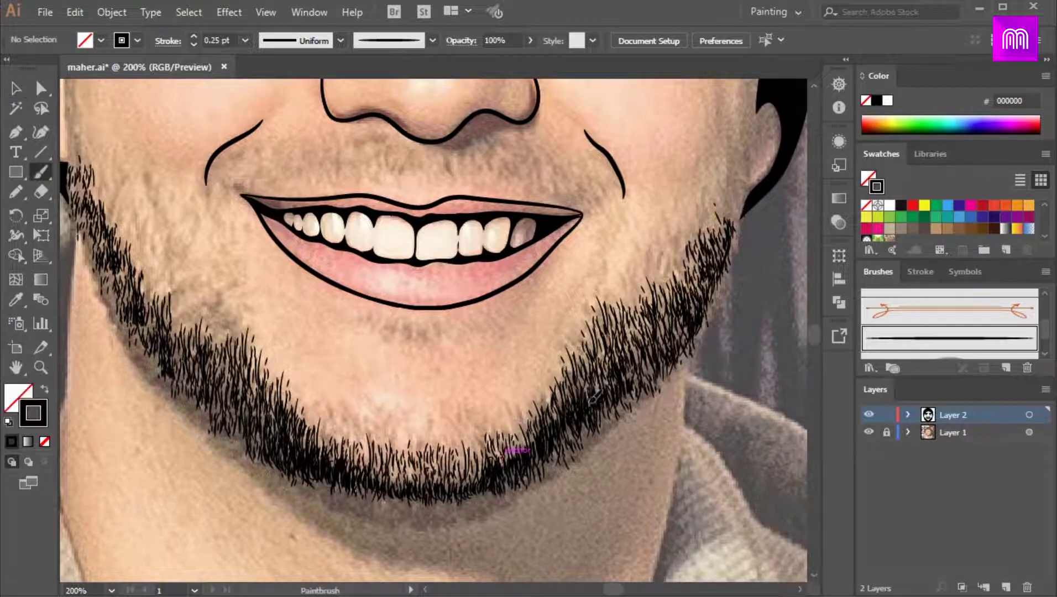
drag(555, 359, 572, 324)
Paint 0.25 pt hairs along the inner edge of the beard on the left-hand jaw up to the ear
mouse_move(293, 329)
mouse_down()
mouse_move(263, 314)
mouse_move(266, 280)
mouse_move(238, 278)
mouse_move(232, 252)
mouse_move(204, 280)
mouse_move(244, 355)
mouse_move(338, 421)
mouse_up()
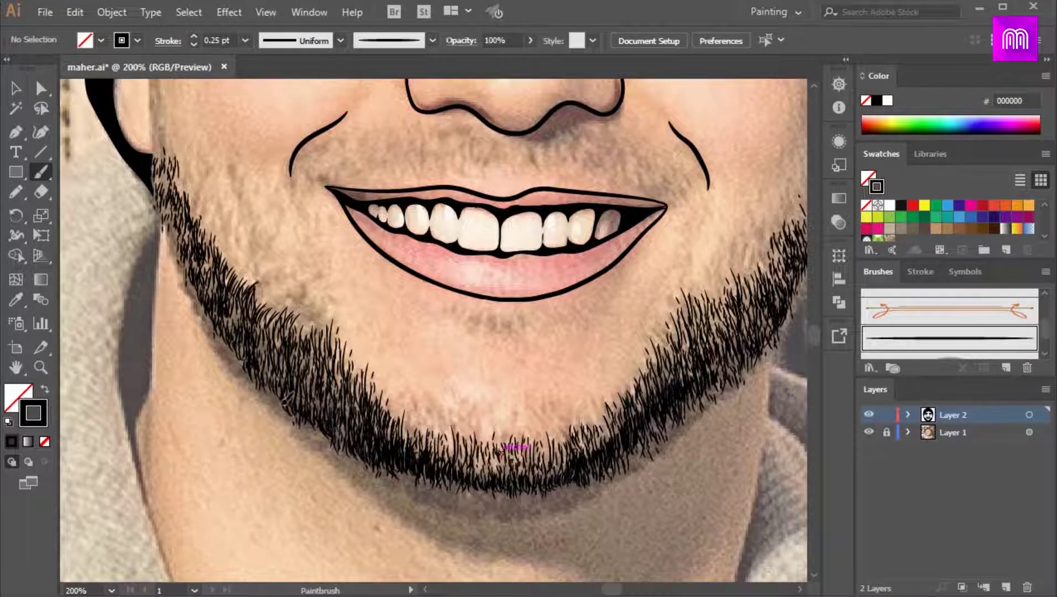
drag(249, 313, 287, 359)
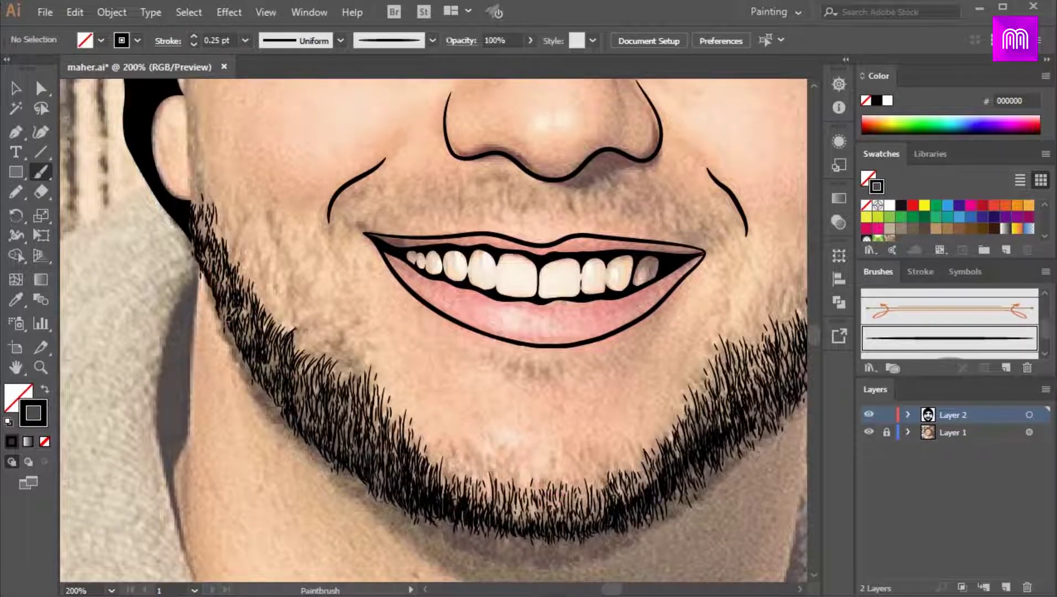
drag(266, 355, 281, 408)
drag(209, 257, 207, 232)
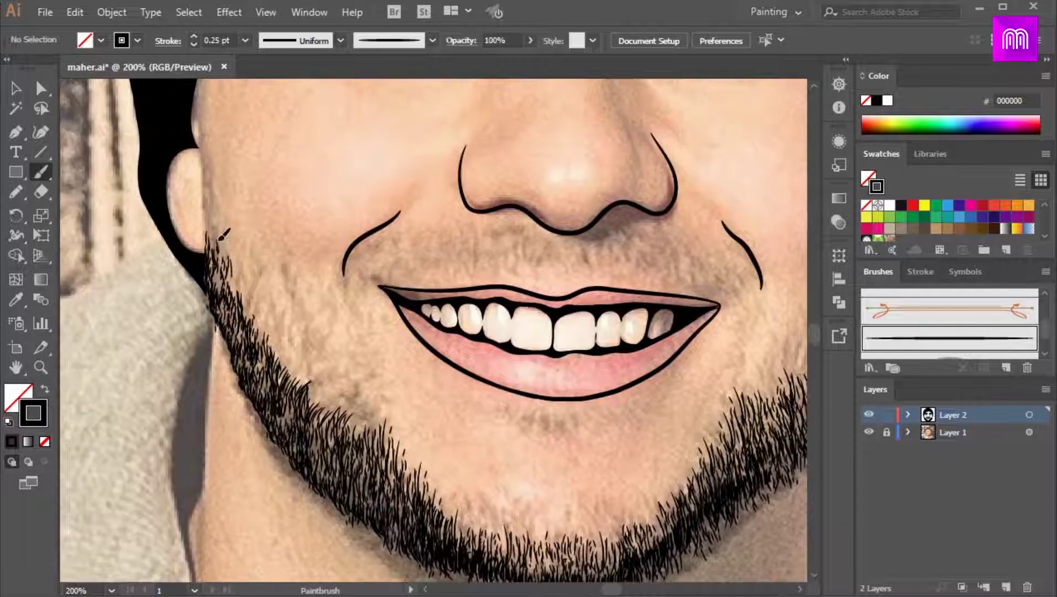
drag(229, 334, 225, 311)
drag(249, 326, 244, 296)
drag(263, 346, 257, 316)
drag(280, 381, 270, 346)
drag(316, 418, 307, 394)
Paint 0.25 pt hairs along the inner edge of the beard on the right-hand jaw towards the ear
mouse_move(702, 489)
mouse_down()
mouse_move(562, 434)
mouse_move(519, 454)
mouse_up()
drag(640, 356, 643, 334)
mouse_move(680, 290)
mouse_down()
mouse_move(674, 269)
mouse_move(694, 250)
mouse_up()
key(ctrl+minus)
key(ctrl+minus)
key(ctrl+minus)
key(ctrl+equal)
key(ctrl+equal)
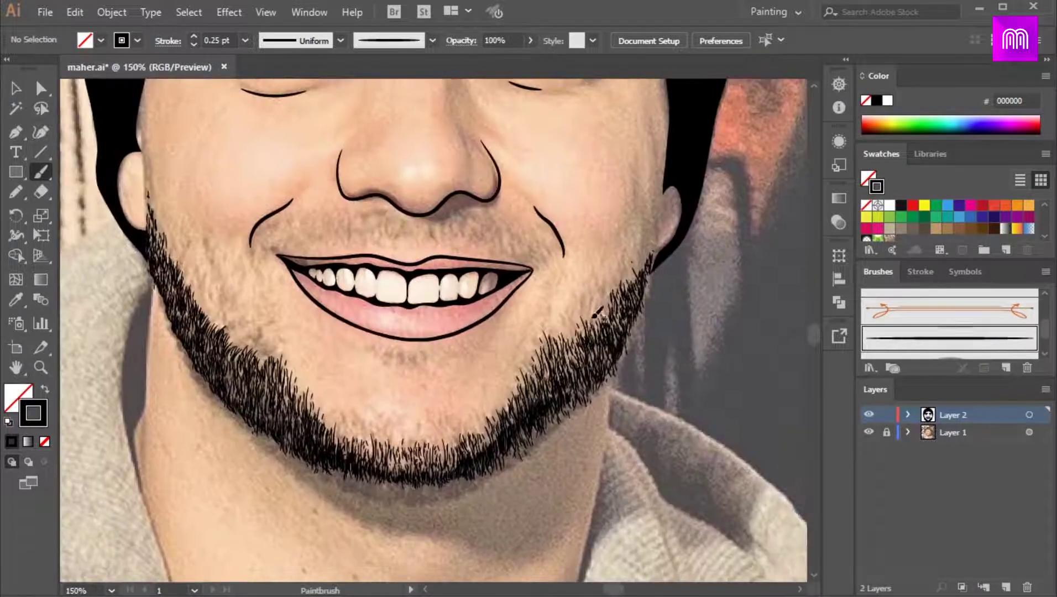
Paint short 0.25 pt moustache hairs above the upper lip and continue them beside the mouth down to the beard
scroll(399, 247, up, 1)
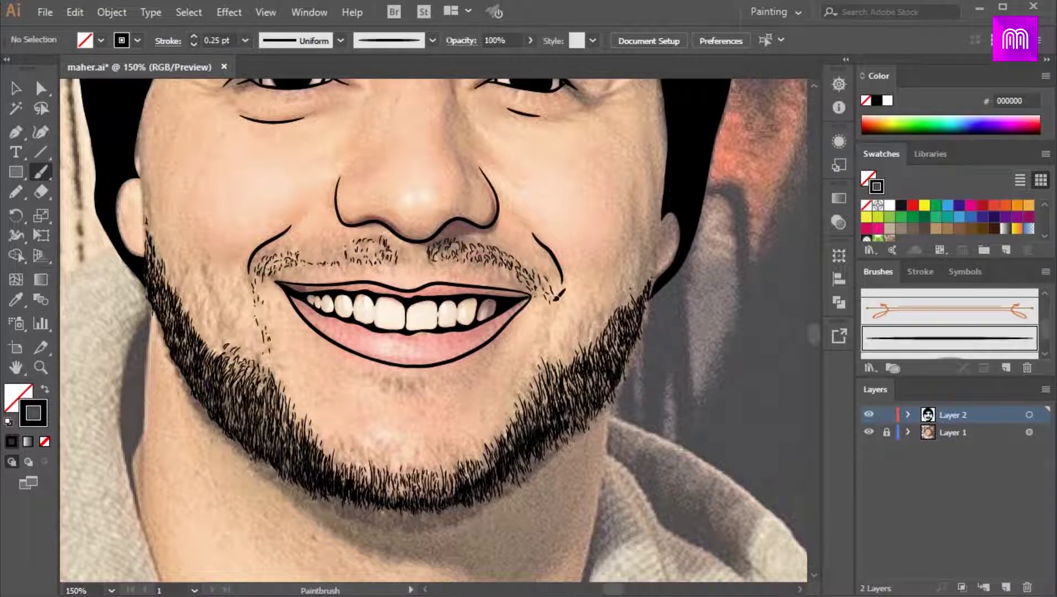
drag(580, 358, 584, 346)
drag(590, 349, 594, 336)
drag(598, 330, 602, 323)
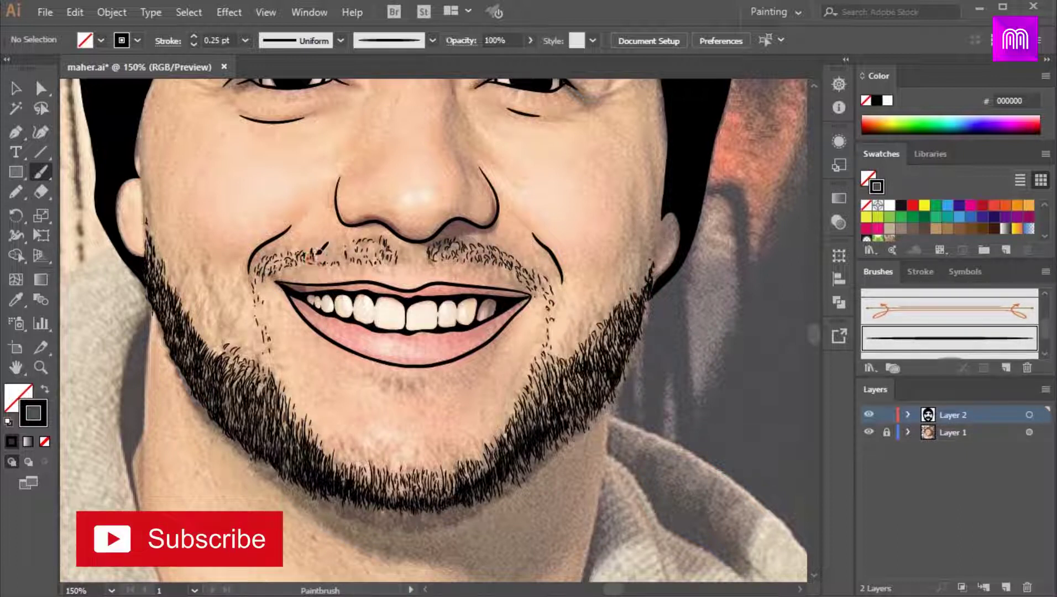
Paint sparse 0.25 pt hairs on the left-hand cheek and a small patch of hairs below the lower lip
drag(259, 365, 256, 354)
mouse_move(199, 319)
mouse_down()
mouse_move(195, 309)
mouse_move(216, 325)
mouse_move(211, 297)
mouse_up()
drag(406, 383, 404, 390)
drag(423, 383, 420, 390)
drag(440, 381, 382, 385)
drag(397, 379, 416, 391)
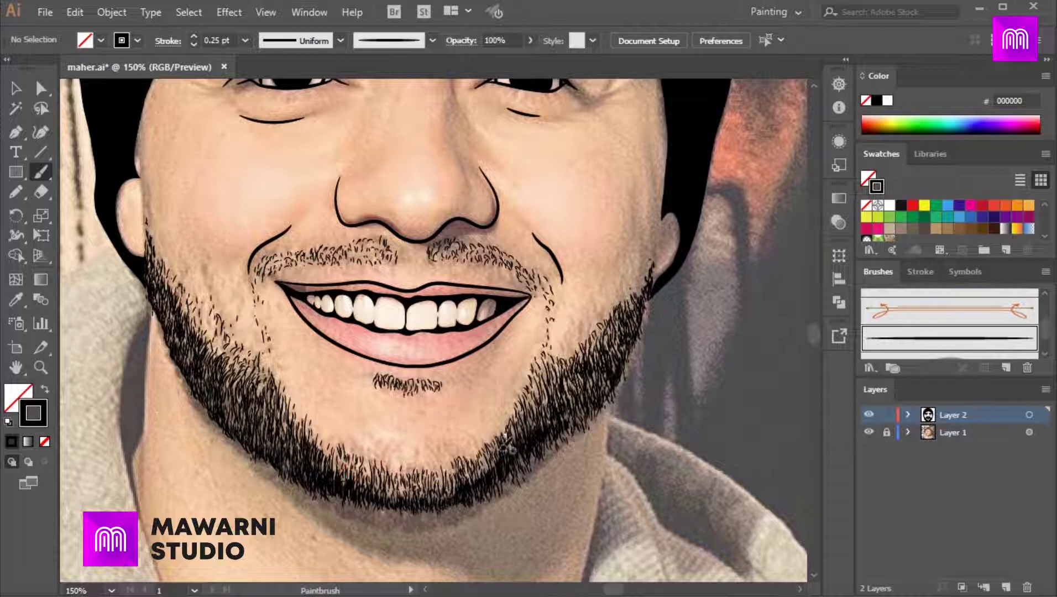
Hide the photo on Layer 1 and thicken the beard's outer edge along both jaws and the chin with 0.5 pt hairs
click(869, 432)
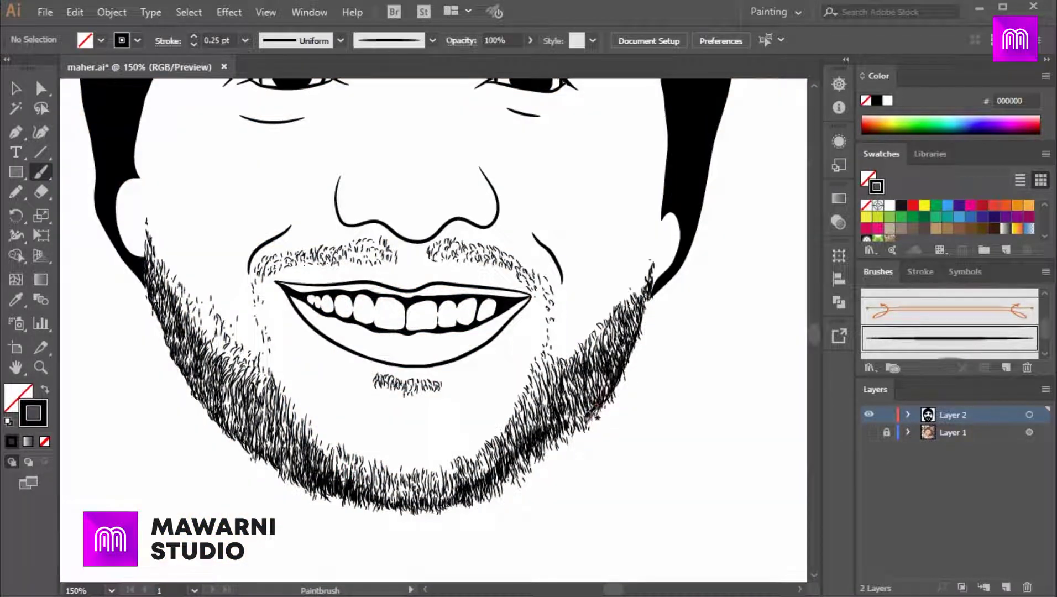
click(245, 40)
click(265, 80)
drag(518, 472, 489, 489)
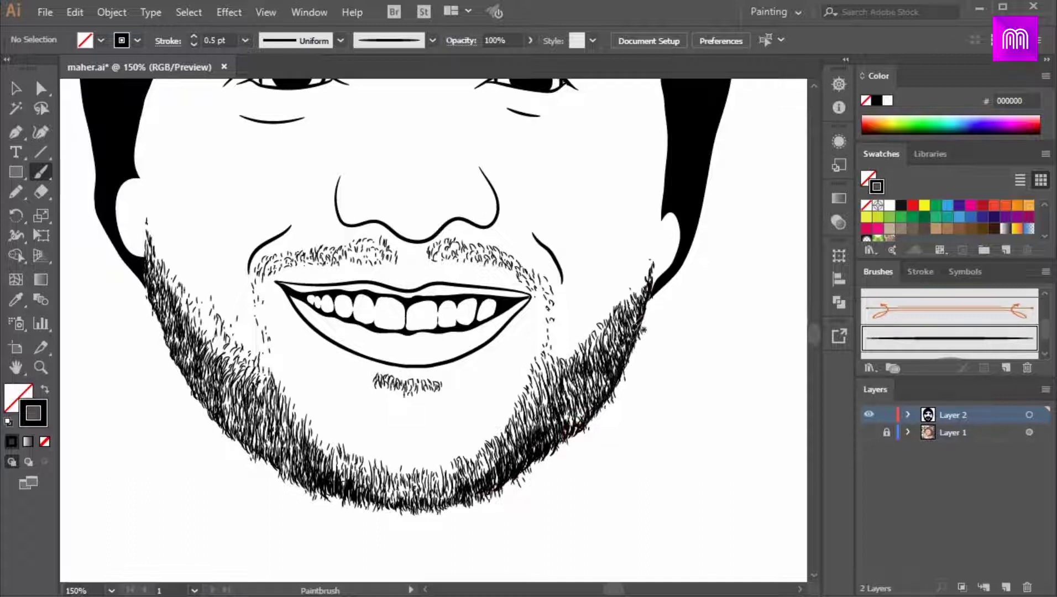
drag(163, 301, 218, 412)
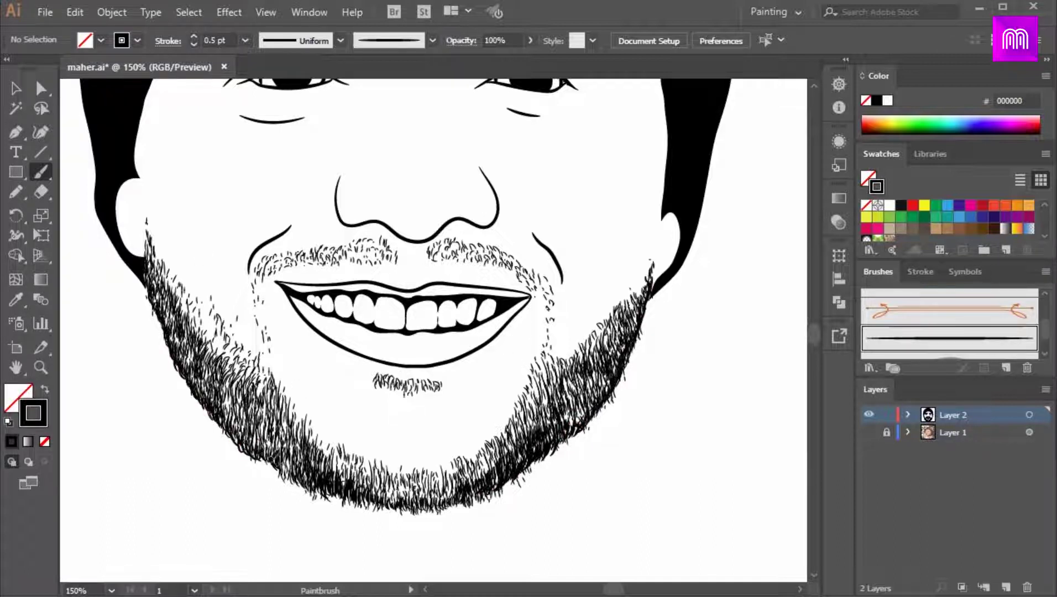
drag(274, 453, 342, 490)
drag(482, 478, 604, 394)
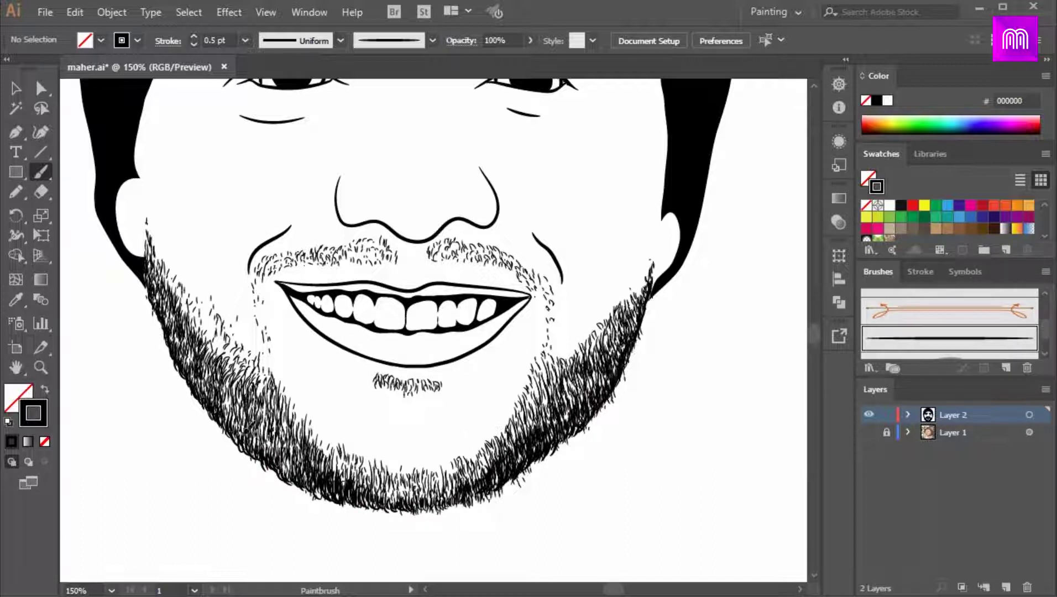
Show Layer 1 again and delete the stray hair sticking out below the right-hand side of the chin
key(ctrl+0)
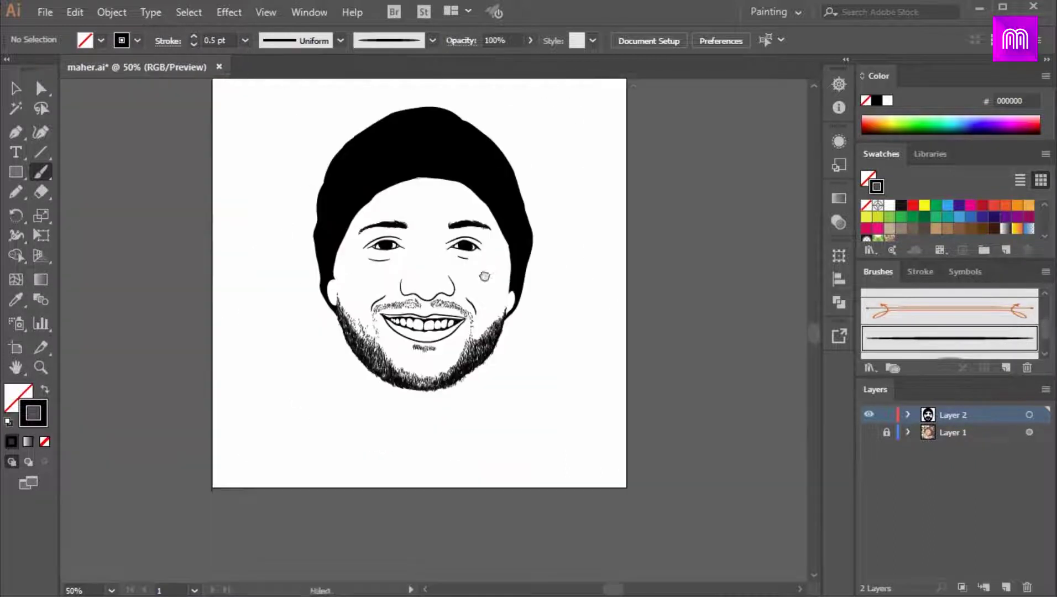
key(v)
click(869, 432)
scroll(426, 377, up, 4)
drag(426, 377, 441, 245)
click(42, 173)
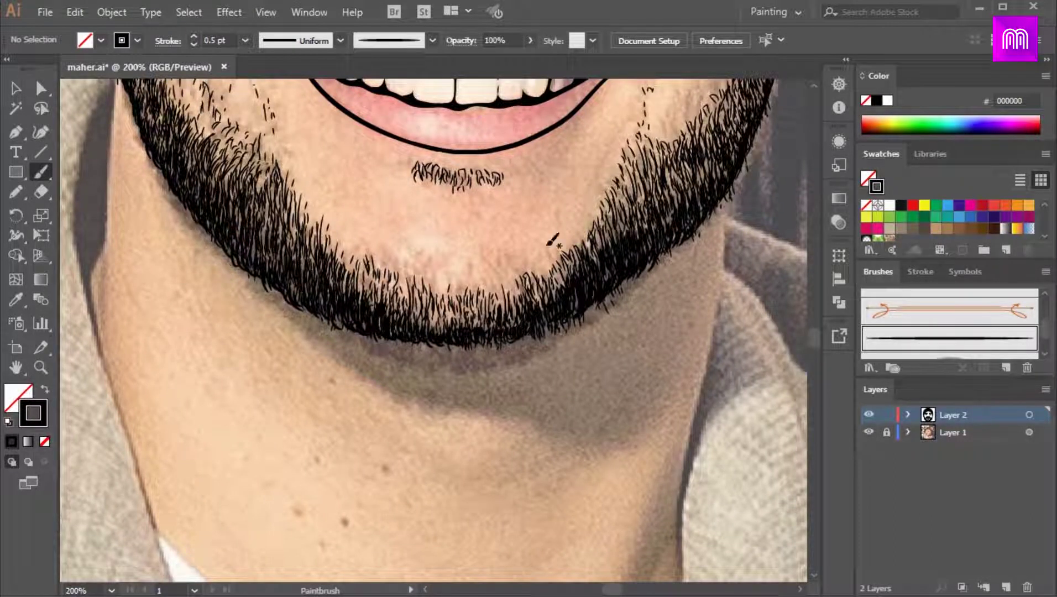
key(v)
click(607, 304)
click(578, 335)
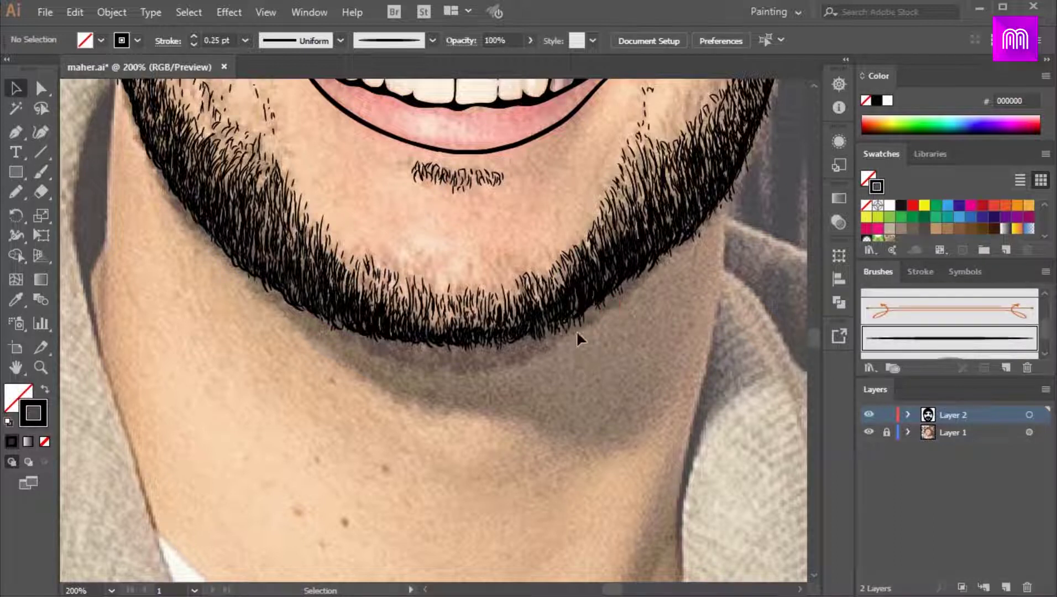
Trace the left-hand side of the neck from the beard downwards with a 1 pt Paintbrush stroke
key(ctrl+minus)
key(ctrl+minus)
key(ctrl+minus)
key(b)
click(244, 41)
click(266, 115)
mouse_move(335, 229)
mouse_down()
mouse_move(377, 423)
mouse_move(559, 235)
mouse_up()
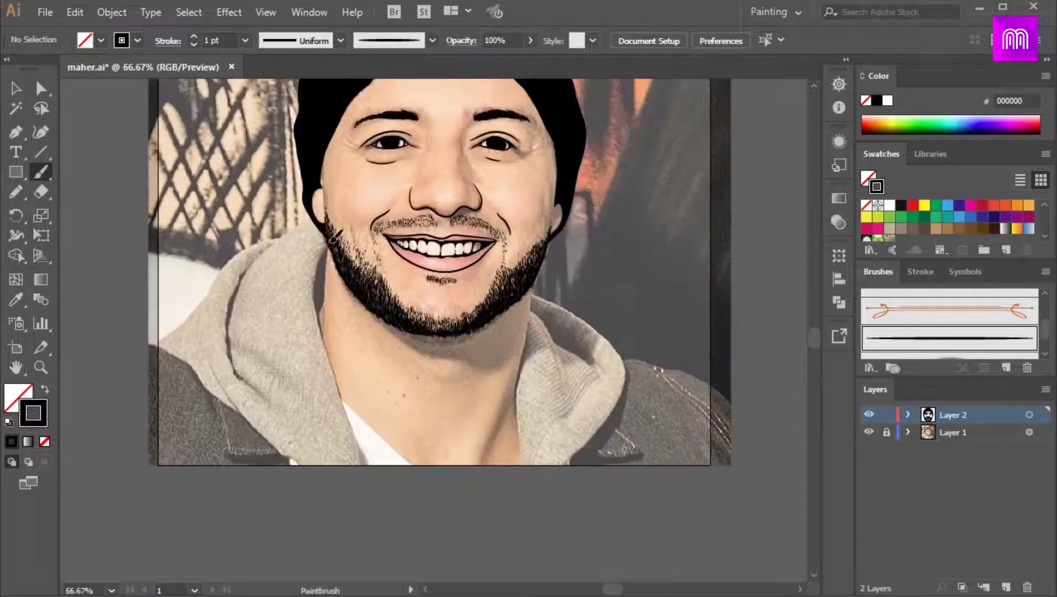
drag(332, 243, 323, 331)
key(ctrl+plus)
key(ctrl+plus)
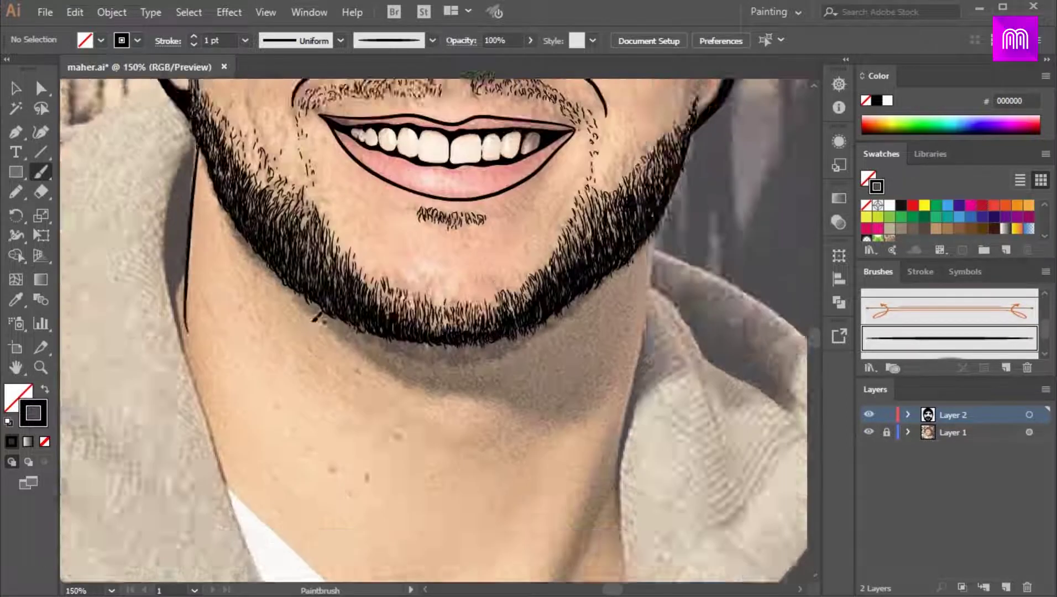
drag(204, 103, 361, 150)
key(ctrl+z)
Trace the right-hand side of the neck from the beard down along the hood's edge with a 1 pt stroke
drag(356, 289, 342, 382)
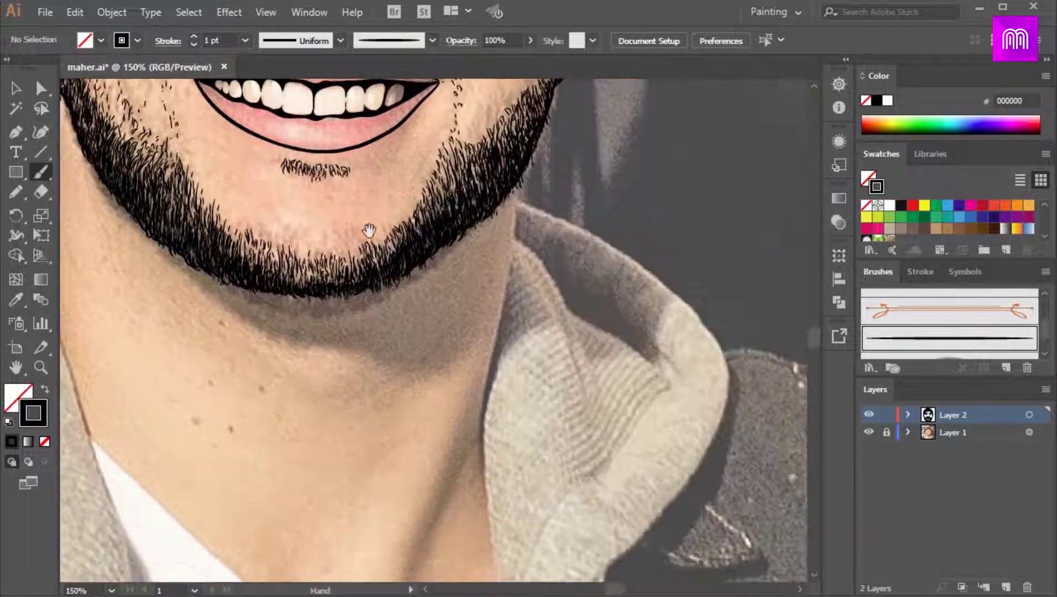
drag(535, 141, 486, 478)
key(ctrl+minus)
key(ctrl+minus)
key(ctrl+plus)
key(ctrl+plus)
key(ctrl+minus)
Trace the outer contour of the right-hand side of the hood from the jaw down to the artboard's lower edge
drag(491, 254, 512, 217)
drag(551, 396, 553, 399)
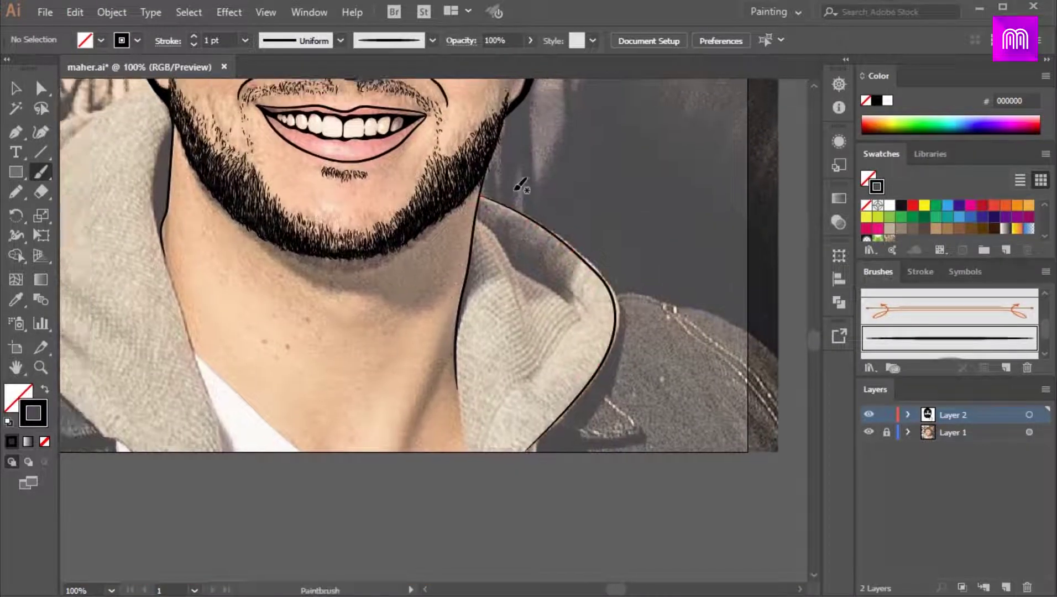
key(ctrl+plus)
key(ctrl+minus)
key(ctrl+minus)
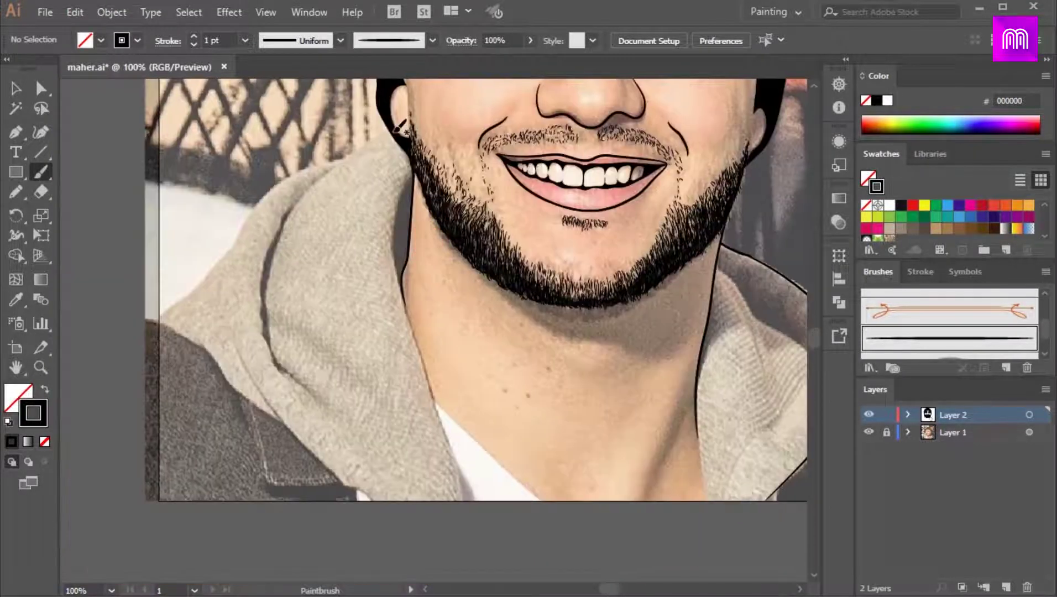
Trace the left-hand side of the hood with its inner fold, outer contour and lower edge over the jacket
drag(299, 206, 272, 267)
drag(363, 145, 488, 135)
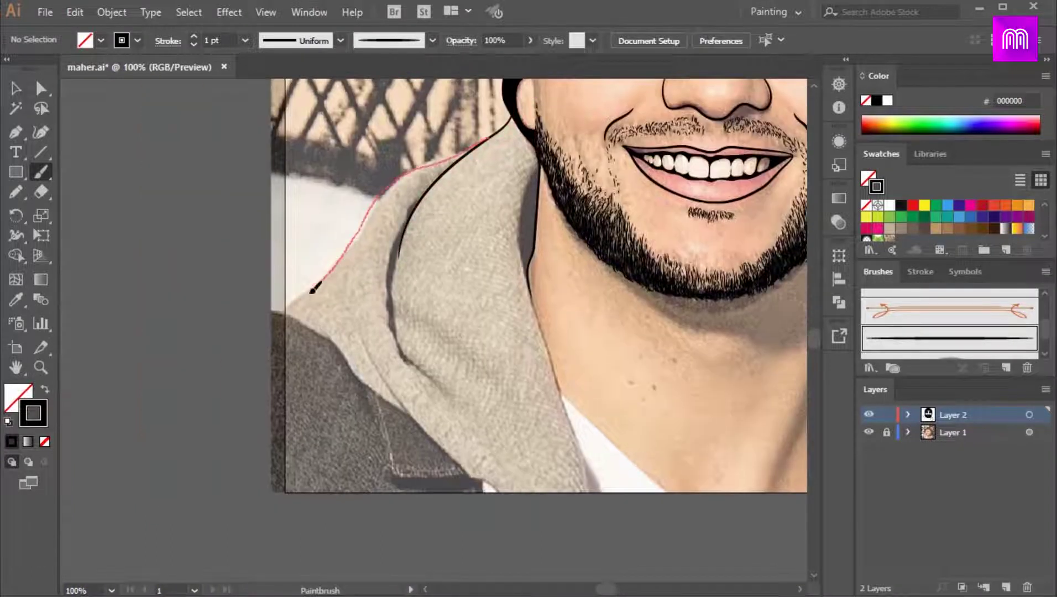
drag(312, 290, 286, 311)
scroll(276, 235, down, 2)
drag(477, 406, 485, 417)
drag(566, 248, 384, 229)
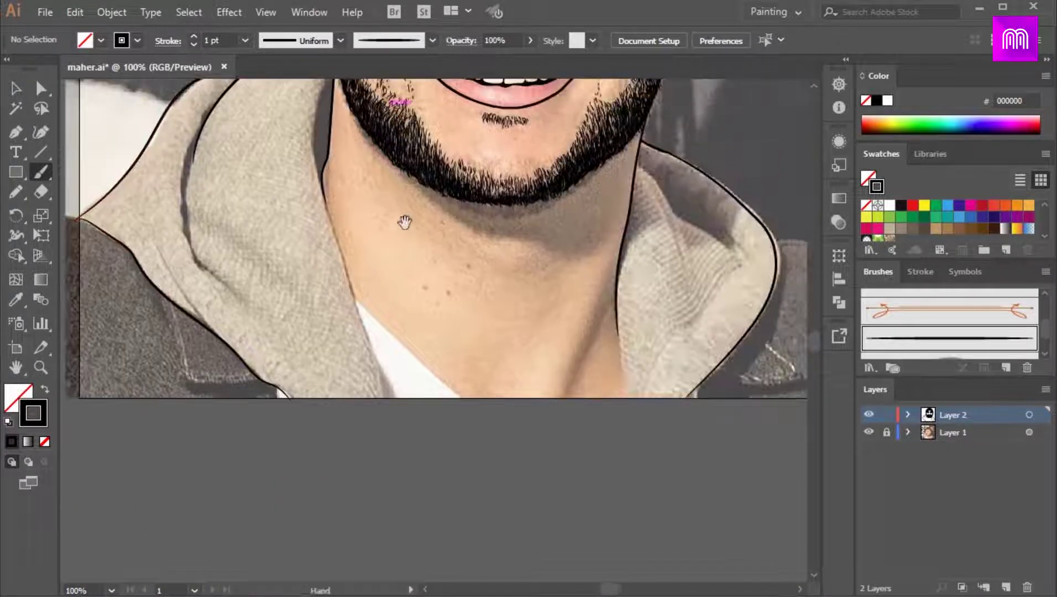
Trace the hood's inner edge beside the left-hand side of the neck and the edge of the white T-shirt
drag(329, 167, 330, 220)
drag(338, 136, 349, 118)
drag(365, 326, 393, 445)
scroll(432, 279, down, 2)
scroll(431, 279, right, 2)
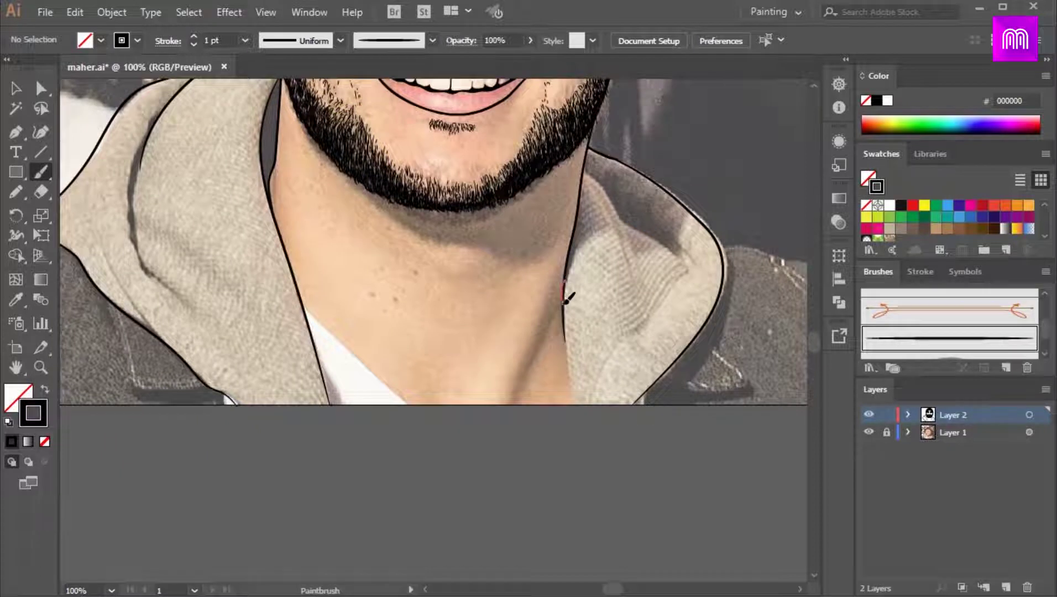
drag(364, 362, 408, 405)
key(ctrl+plus)
Draw the fold lines inside the right-hand side of the hood
drag(630, 209, 537, 333)
mouse_move(566, 219)
mouse_down()
mouse_move(590, 240)
mouse_move(644, 362)
mouse_up()
drag(621, 291, 721, 371)
key(ctrl+minus)
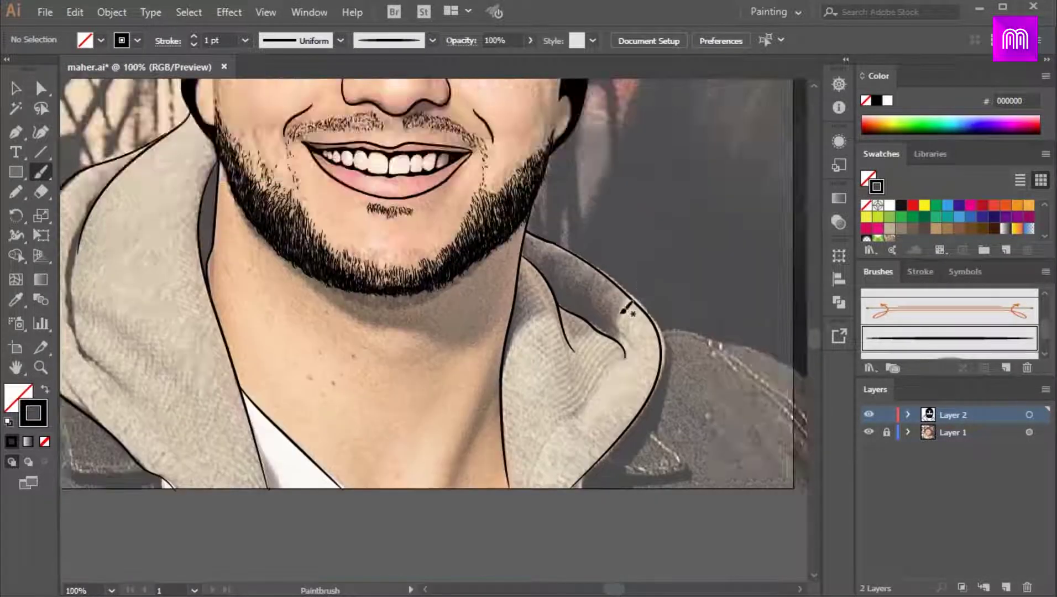
Close the bottom of the hood outline with a curve running below the artboard and hide Layer 1
drag(231, 483, 320, 382)
drag(574, 390, 658, 385)
click(869, 432)
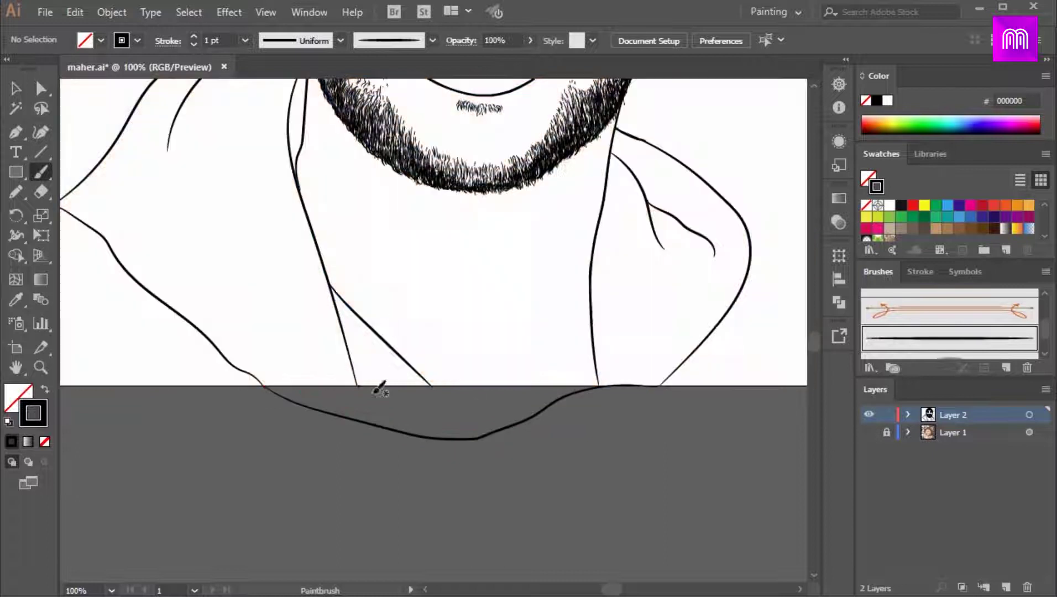
Extend the hood's inner edges on both sides of the neck down to the closing curve below the artboard
drag(335, 293, 394, 428)
drag(590, 341, 594, 377)
key(ctrl+plus)
key(ctrl+plus)
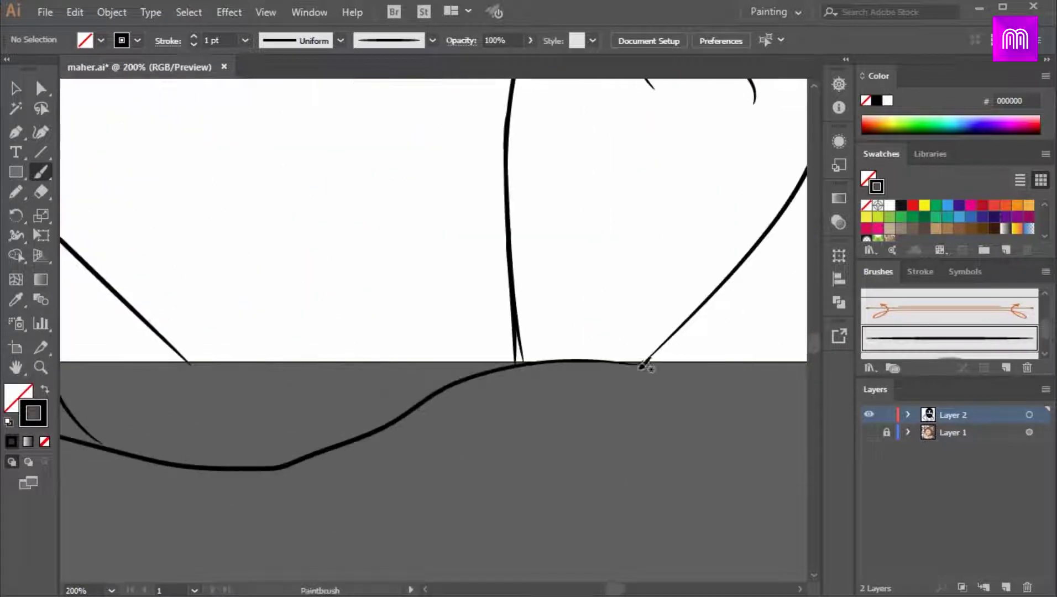
drag(522, 362, 516, 365)
Adjust the end points of the right-hand neck and hood lines so they meet the closing curve
key(v)
drag(645, 362, 693, 313)
ctrl+click(680, 328)
ctrl+click(625, 363)
drag(516, 365, 497, 369)
drag(481, 301, 627, 213)
Adjust the end points of the T-shirt neckline and lower hood lines to join them to the neighbouring outlines
ctrl+click(509, 217)
ctrl+click(312, 298)
drag(318, 304, 446, 386)
key(ctrl+minus)
ctrl+click(256, 311)
drag(272, 326, 282, 329)
key(ctrl+minus)
key(ctrl+minus)
key(ctrl+minus)
key(ctrl+plus)
ctrl+click(503, 332)
drag(505, 332, 463, 309)
Close the remaining gaps between the hood and neck lines by moving their end points onto adjacent strokes
key(ctrl+minus)
click(530, 280)
key(ctrl+plus)
key(ctrl+plus)
drag(329, 304, 369, 321)
key(ctrl+plus)
key(ctrl+plus)
drag(434, 329, 365, 300)
key(ctrl+minus)
key(ctrl+minus)
click(489, 312)
key(ctrl+plus)
key(ctrl+plus)
drag(431, 390, 458, 430)
drag(443, 409, 434, 393)
key(ctrl+minus)
key(ctrl+minus)
Align the ends of the overlapping strokes beside the left-hand side of the neck with the hood's inner edge
ctrl+click(396, 217)
key(ctrl+plus)
key(ctrl+plus)
key(ctrl+plus)
drag(370, 159, 374, 177)
key(ctrl+minus)
key(ctrl+minus)
key(ctrl+minus)
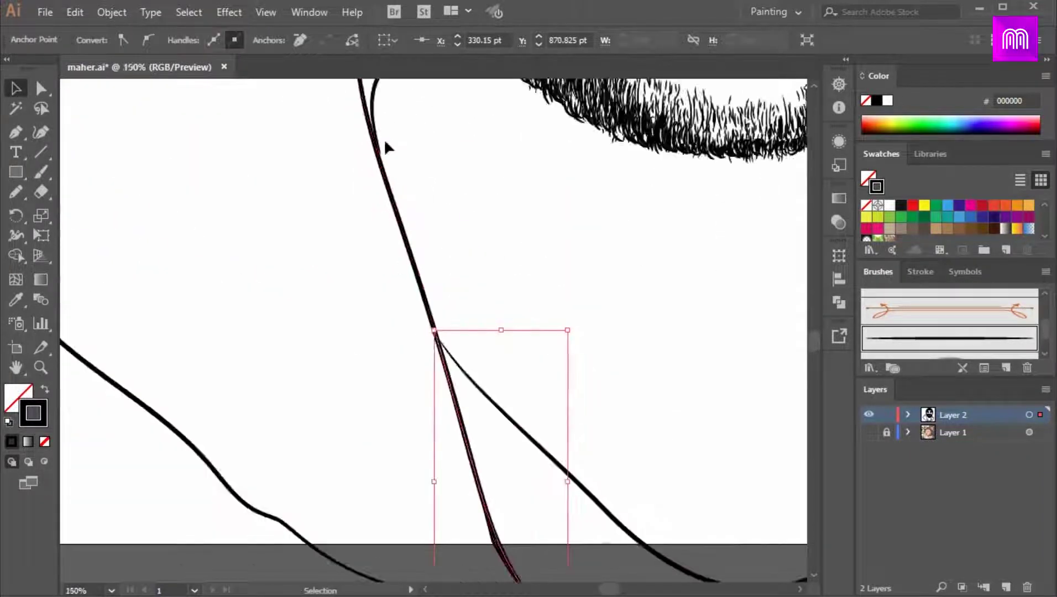
ctrl+click(403, 218)
key(ctrl+plus)
key(ctrl+plus)
key(ctrl+minus)
key(ctrl+minus)
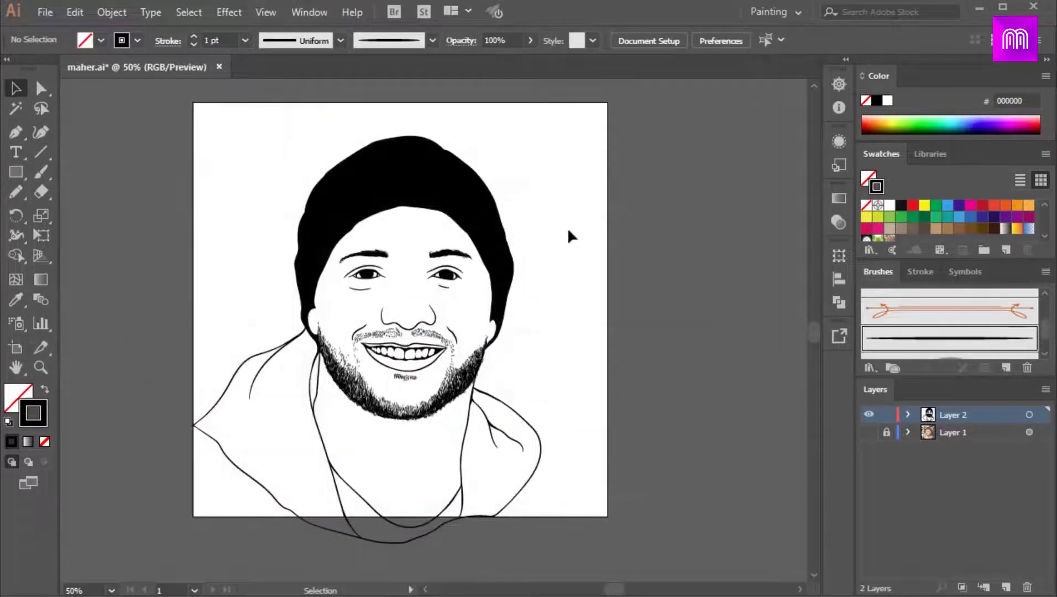
Expand the appearance of all the line art and unite the resulting shapes with Pathfinder
key(ctrl+a)
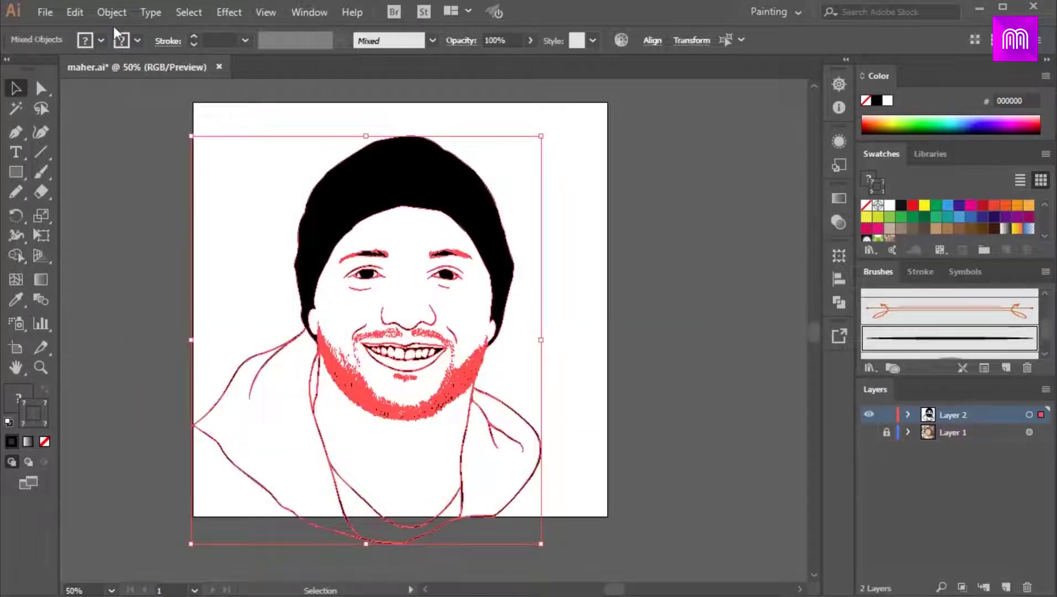
click(112, 11)
click(170, 208)
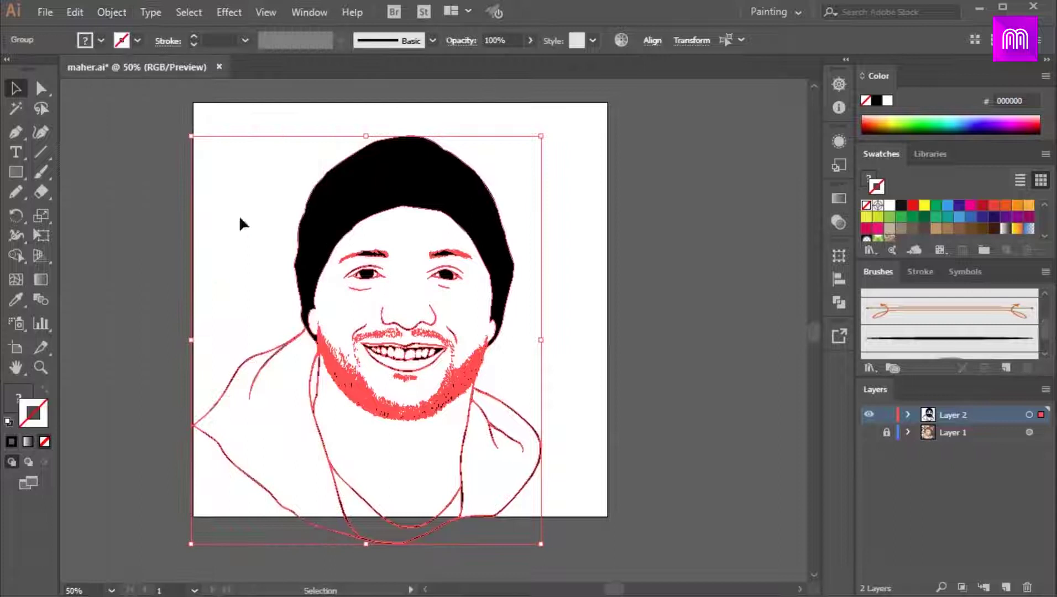
key(shift+ctrl+F9)
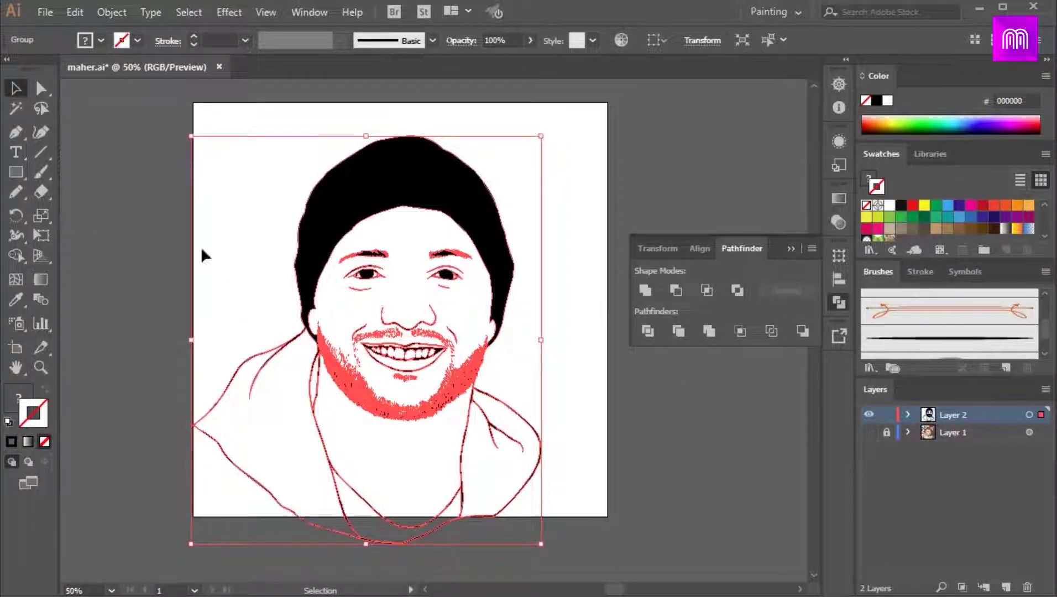
key(shift+ctrl+a)
Draw a rectangle enclosing the artboard and the whole portrait
click(15, 172)
mouse_move(143, 95)
mouse_down()
mouse_move(271, 272)
mouse_move(619, 555)
mouse_up()
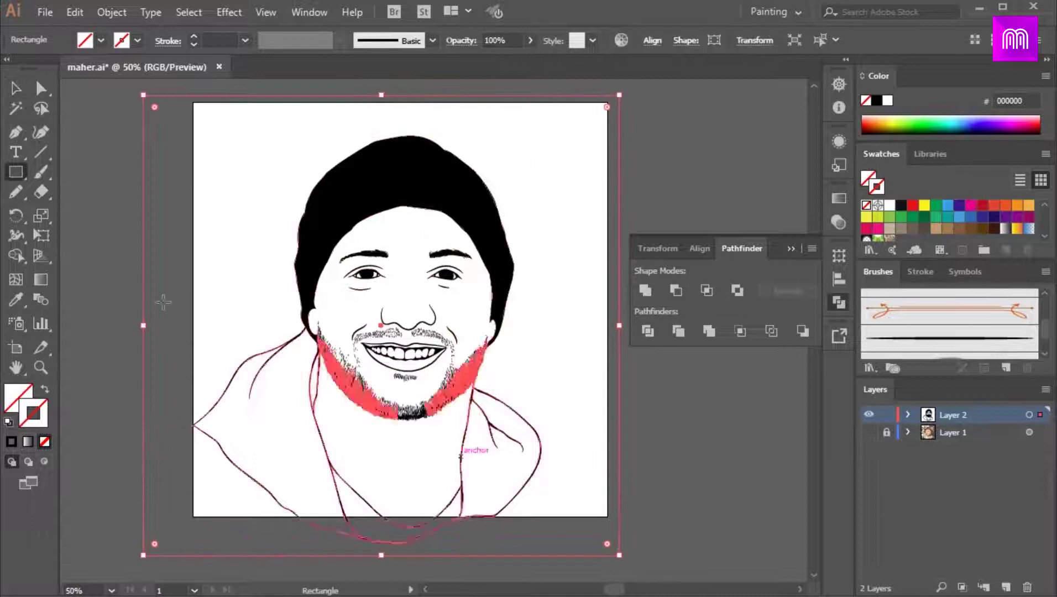
Fill the enclosing rectangle with the skin tone ffc68d and send it behind the line art
click(15, 394)
click(935, 228)
double_click(20, 402)
drag(653, 227, 653, 179)
click(949, 185)
key(v)
right_click(576, 136)
mouse_move(621, 394)
click(791, 449)
Duplicate Layer 2 with its artwork, lock the copy, and make Layer 2 the active layer
click(654, 147)
drag(654, 147, 197, 519)
click(670, 438)
click(471, 376)
drag(992, 419, 1005, 587)
click(615, 426)
click(636, 416)
click(887, 414)
click(956, 432)
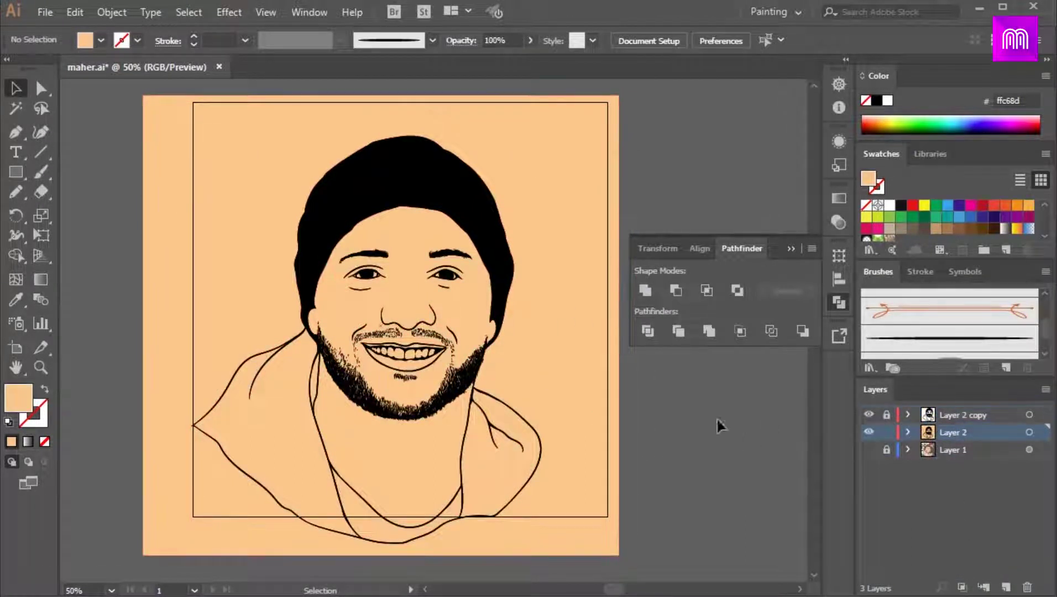
Isolate the artwork group on Layer 2 and delete the skin-coloured area surrounding the portrait
click(188, 524)
click(683, 408)
click(552, 211)
right_click(553, 214)
click(582, 341)
click(598, 376)
key(Delete)
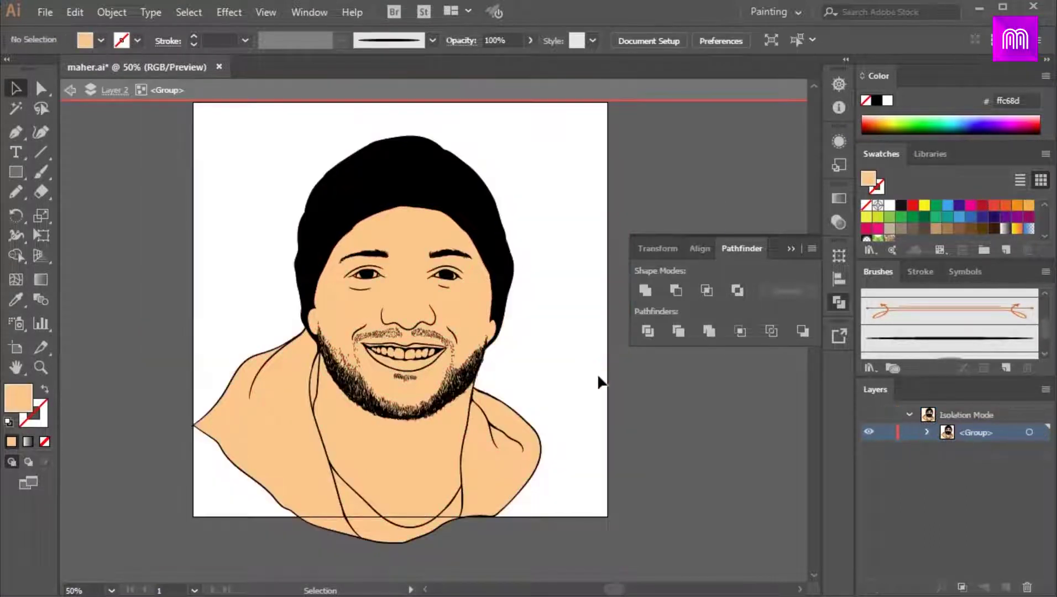
Fill the eyeball areas on either side of both irises with white
click(797, 249)
key(ctrl+plus)
key(ctrl+plus)
key(ctrl+plus)
key(ctrl+plus)
scroll(585, 269, up, 3)
click(585, 260)
click(888, 205)
click(555, 268)
drag(524, 255, 548, 274)
key(ctrl+z)
click(888, 205)
click(270, 255)
shift+click(204, 257)
click(888, 205)
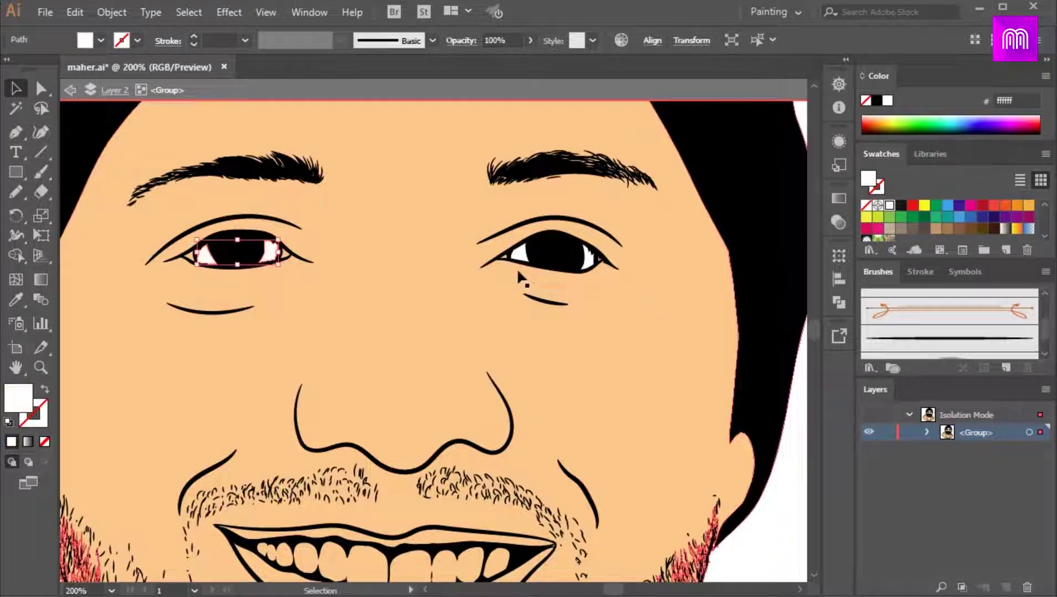
click(517, 279)
key(ctrl+shift+a)
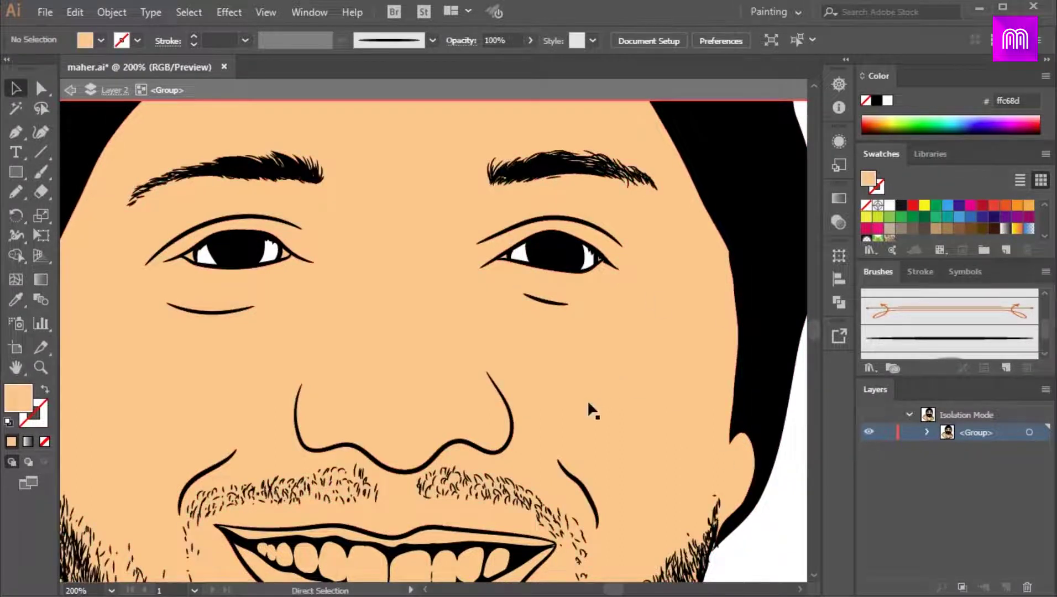
Lock the black line and hair paths inside the isolated group
key(ctrl+plus)
key(ctrl+plus)
key(ctrl+minus)
drag(578, 435, 592, 338)
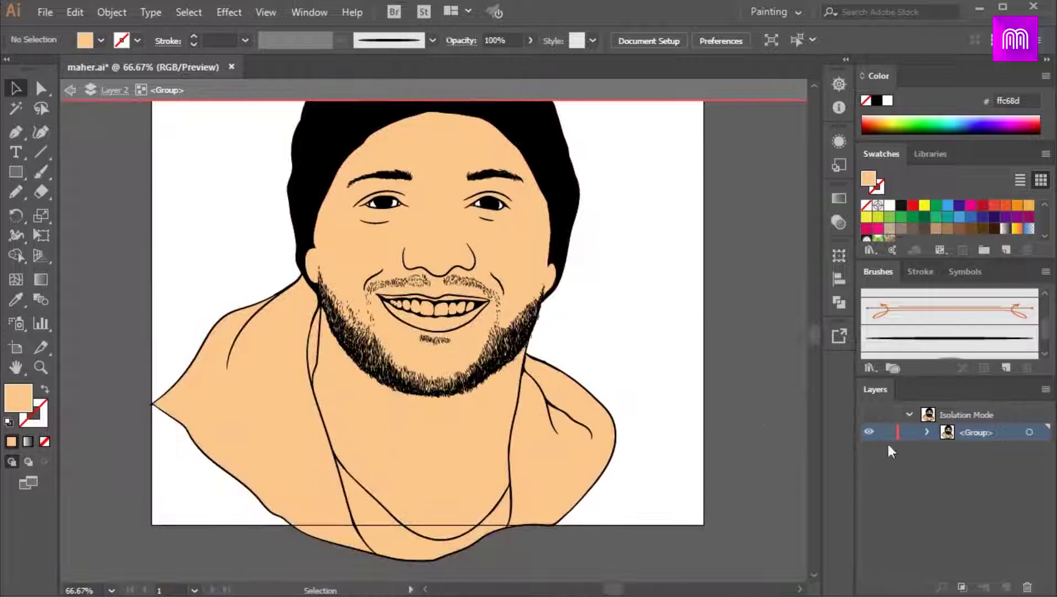
click(926, 432)
scroll(1044, 458, down, 3)
scroll(1045, 458, down, 5)
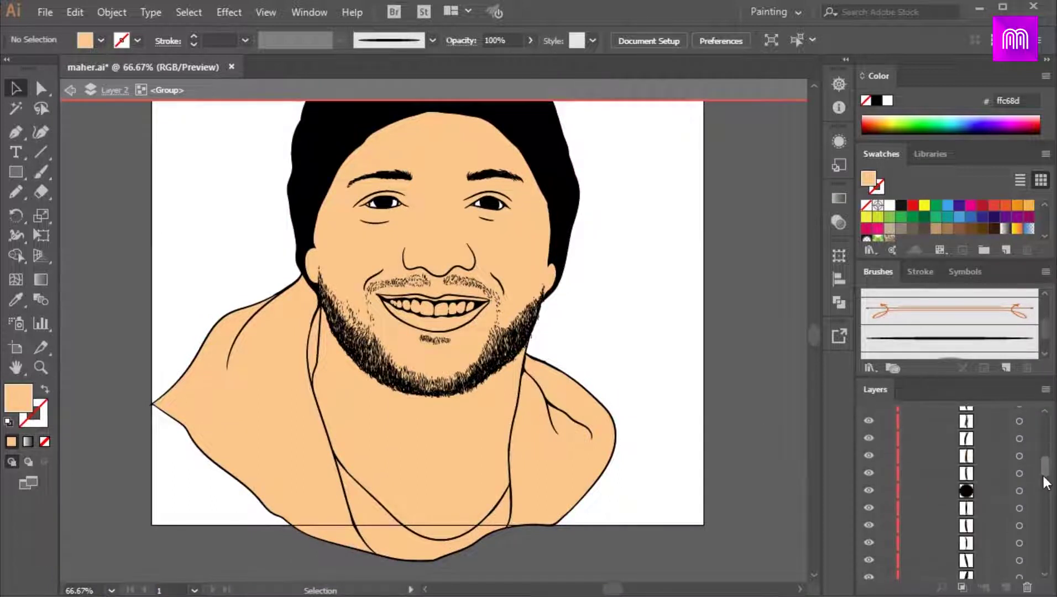
scroll(1045, 491, up, 3)
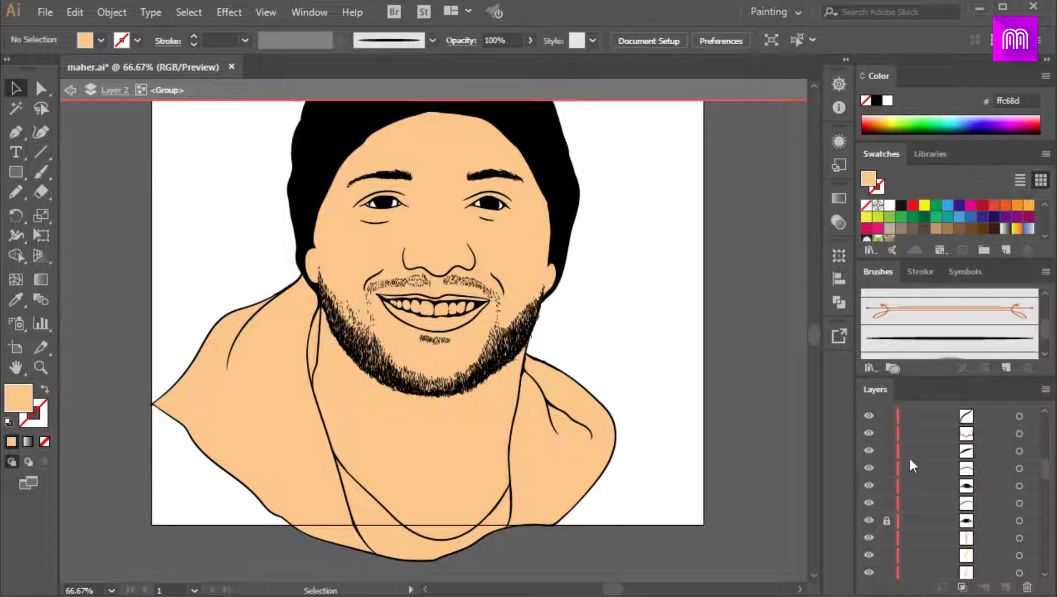
drag(892, 409, 932, 459)
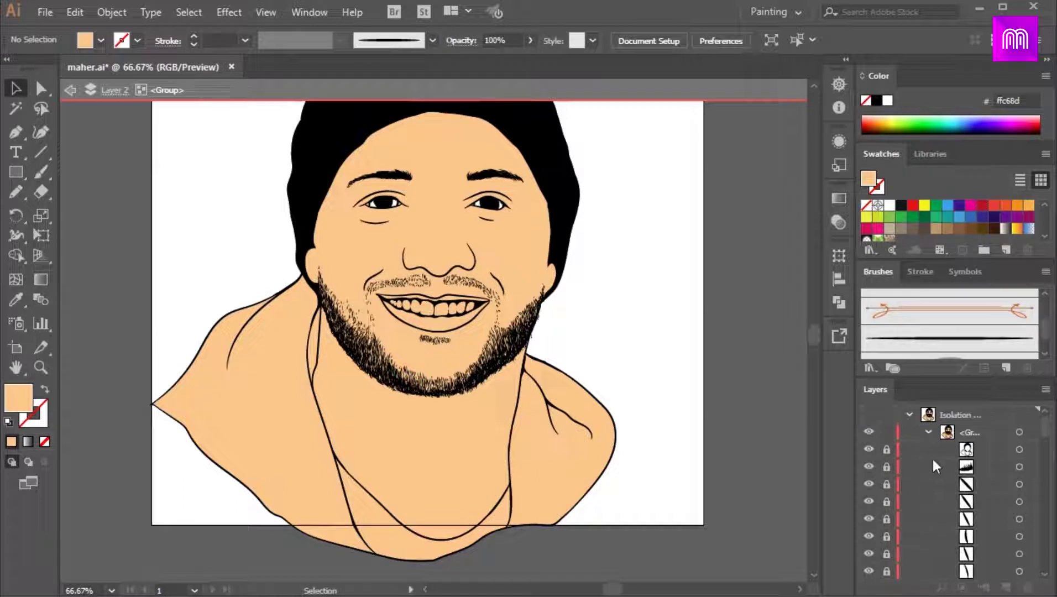
Fill the inner corner of the left-hand eye with pink ff7fad
click(557, 418)
click(665, 355)
key(ctrl+plus)
key(ctrl+plus)
key(ctrl+plus)
drag(465, 248, 529, 333)
click(394, 273)
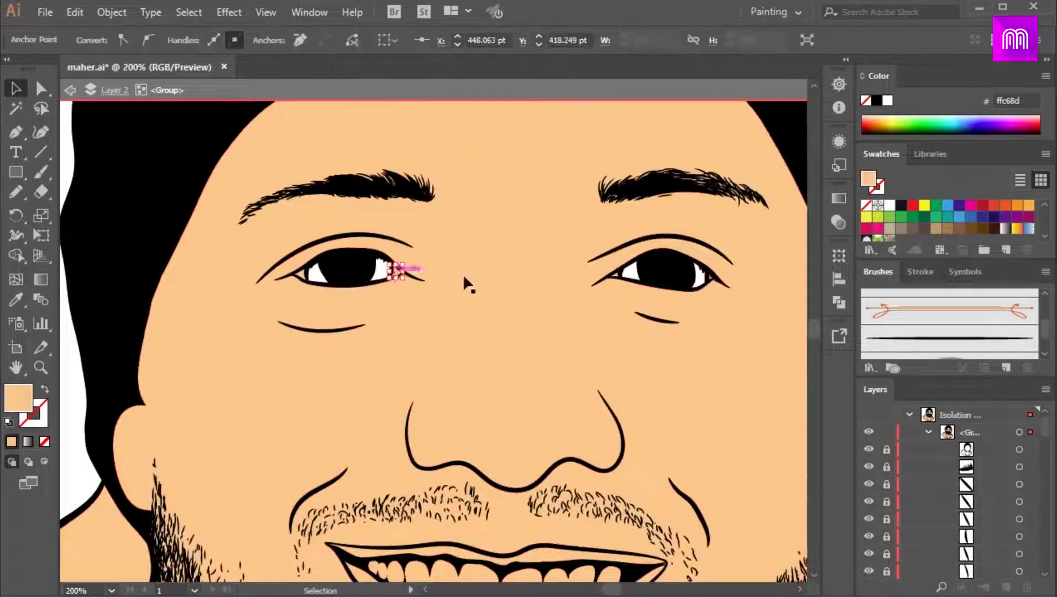
drag(1039, 125, 1037, 117)
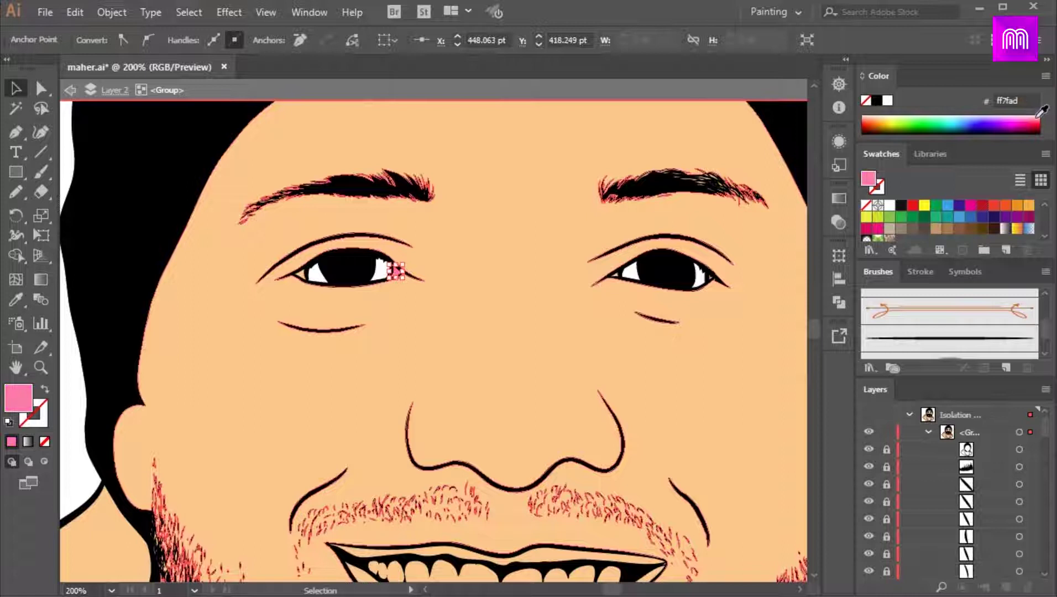
Try to recolour the outer corner of the left-hand eye pink with the Eyedropper
click(318, 282)
click(16, 300)
key(ctrl+plus)
key(ctrl+plus)
drag(284, 239, 321, 271)
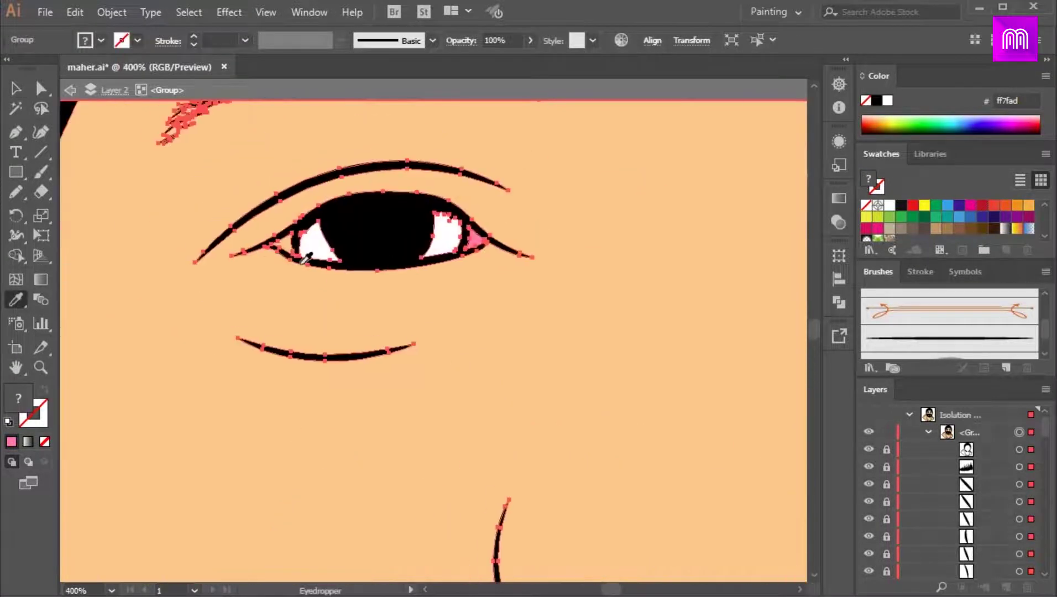
key(v)
ctrl+click(291, 240)
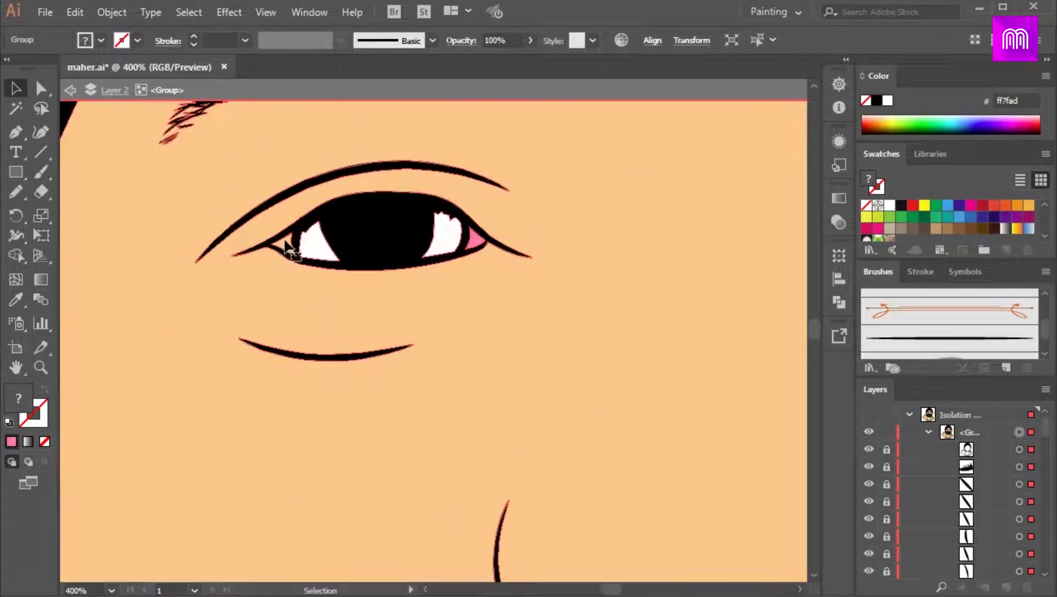
drag(284, 243, 332, 297)
key(ctrl+z)
right_click(287, 244)
click(286, 245)
click(15, 300)
click(472, 244)
key(ctrl+z)
Ungroup the isolated artwork so its shapes can be selected individually
key(v)
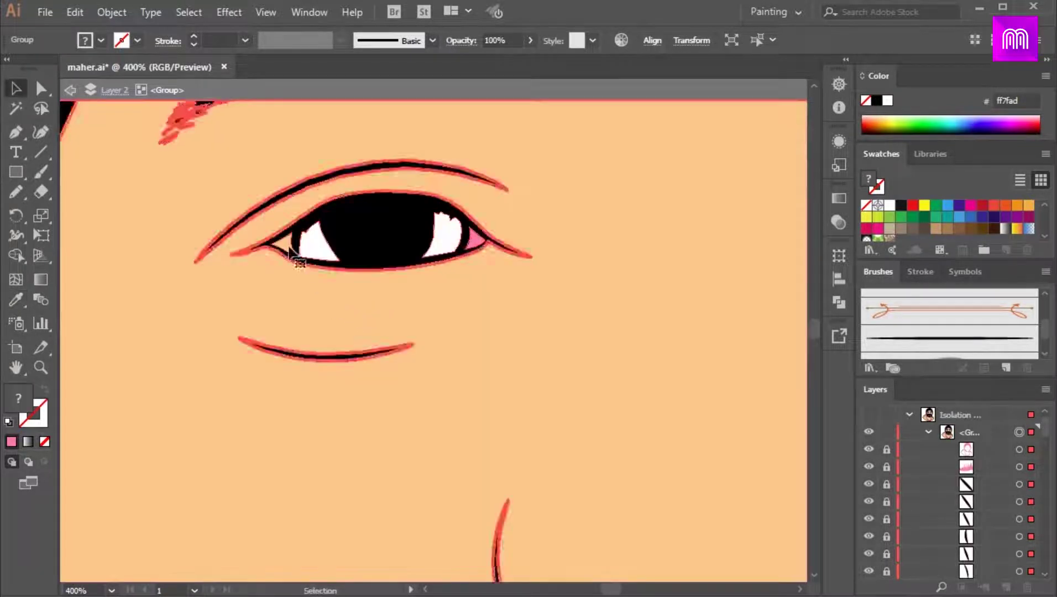
right_click(288, 246)
click(365, 403)
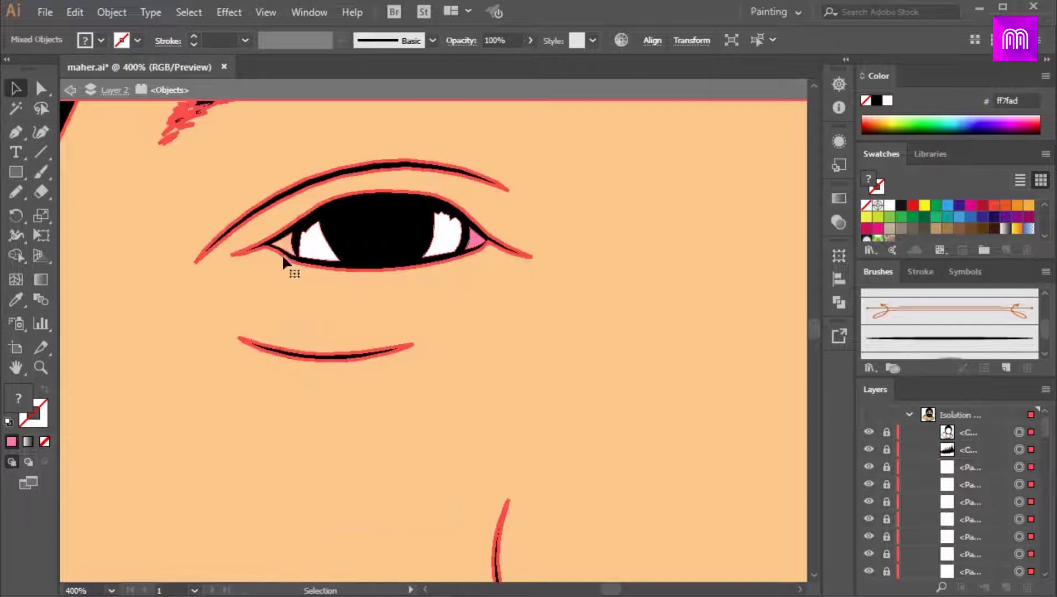
drag(291, 247, 281, 269)
key(ctrl+z)
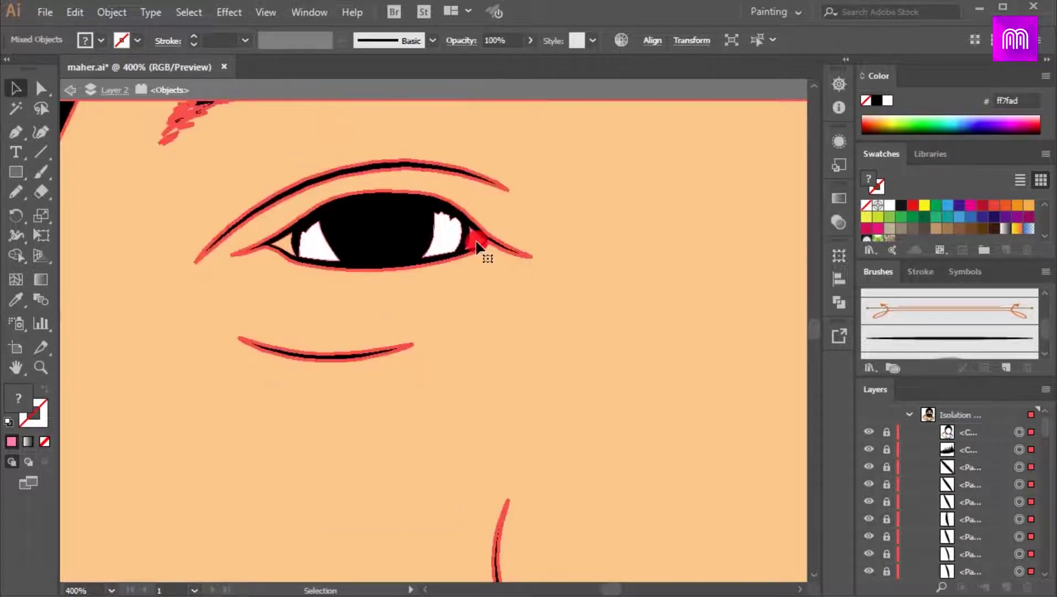
Fill the inner corner of the right-hand eye with the pink sampled from the left-hand eye's corner
click(286, 245)
key(space)
drag(599, 309, 115, 328)
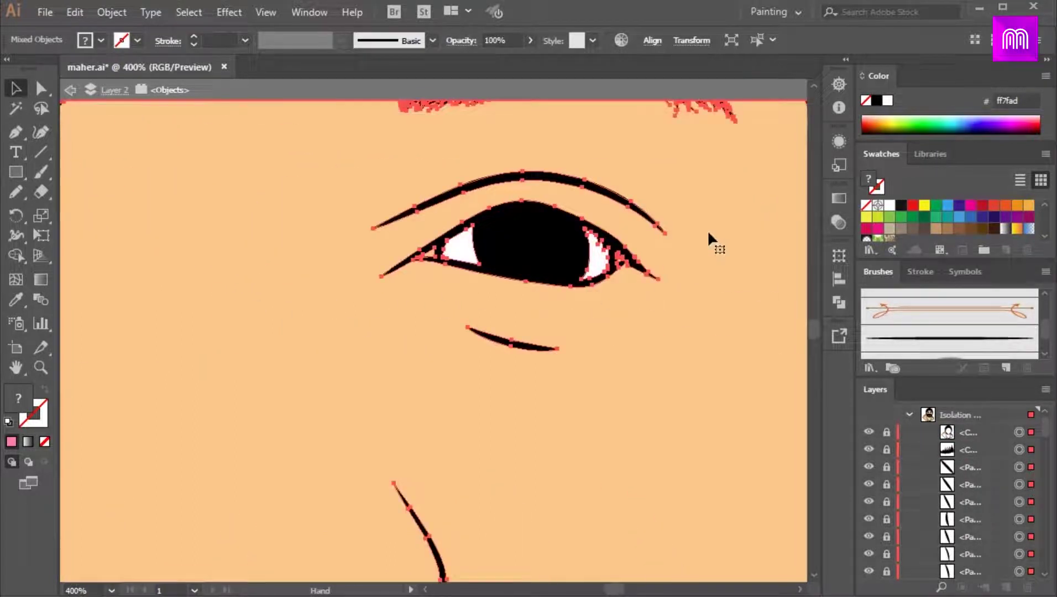
click(441, 261)
key(space)
drag(448, 272, 491, 296)
click(661, 291)
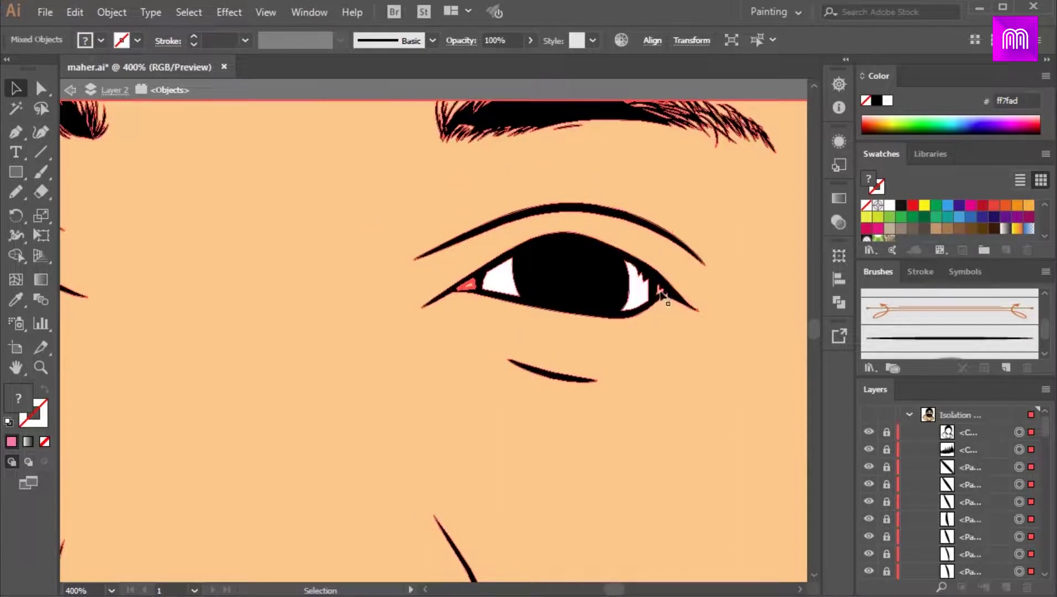
click(471, 287)
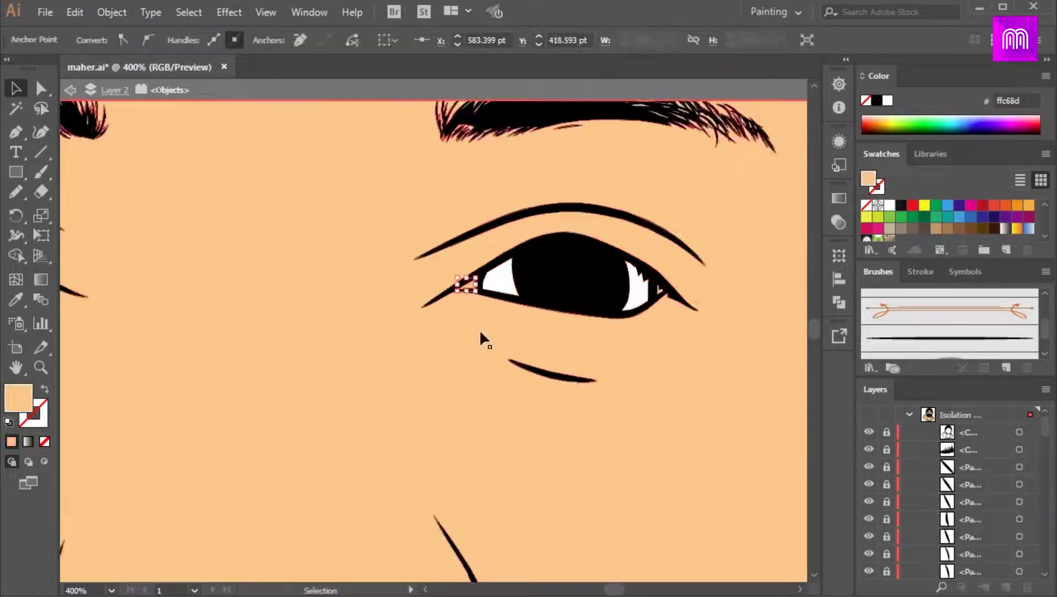
key(space)
drag(479, 331, 644, 345)
key(i)
click(198, 293)
Fill the outer corner of the left-hand eye with the pink sampled from its inner corner
key(space)
drag(321, 330, 424, 336)
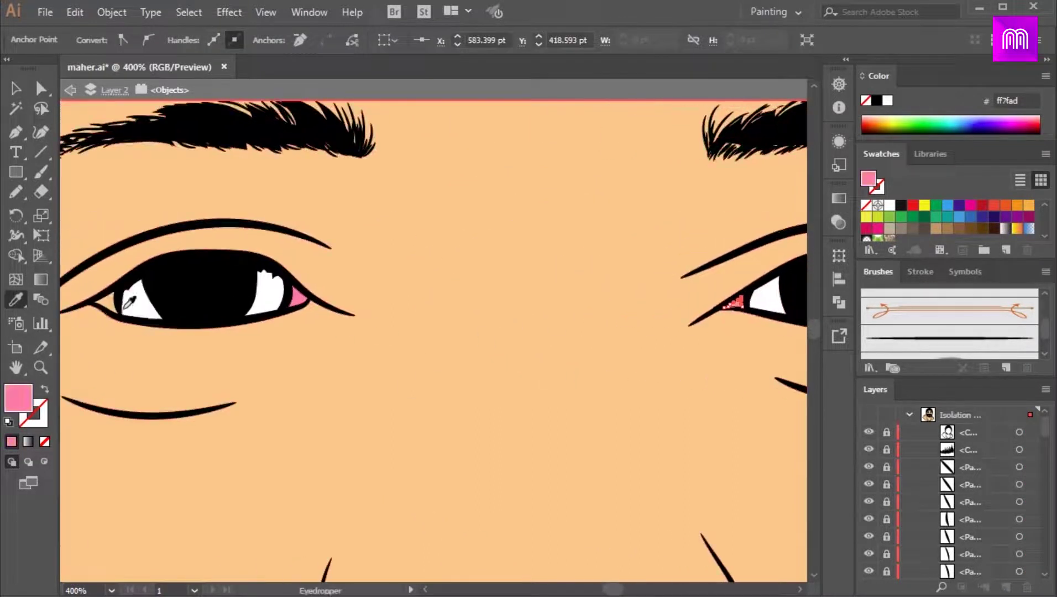
key(v)
click(113, 308)
key(i)
click(298, 300)
Recolour the small shape in the right-hand eye's outer corner black with the Eyedropper
key(v)
key(space)
drag(804, 351, 399, 348)
click(519, 306)
click(17, 302)
click(332, 307)
key(v)
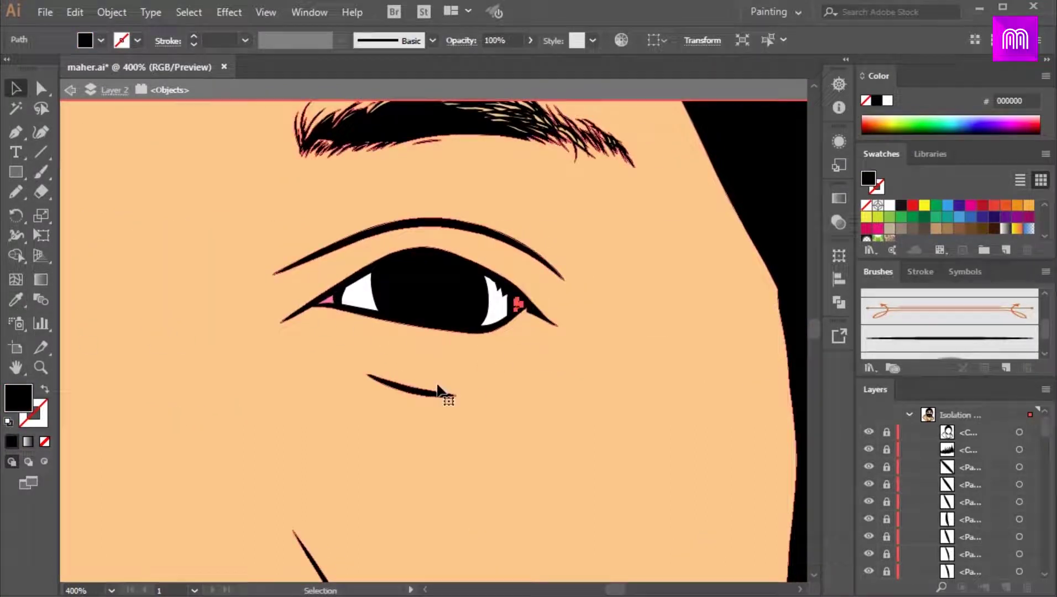
Select all the teeth and fill them with the pale off-white f9eeed
click(441, 388)
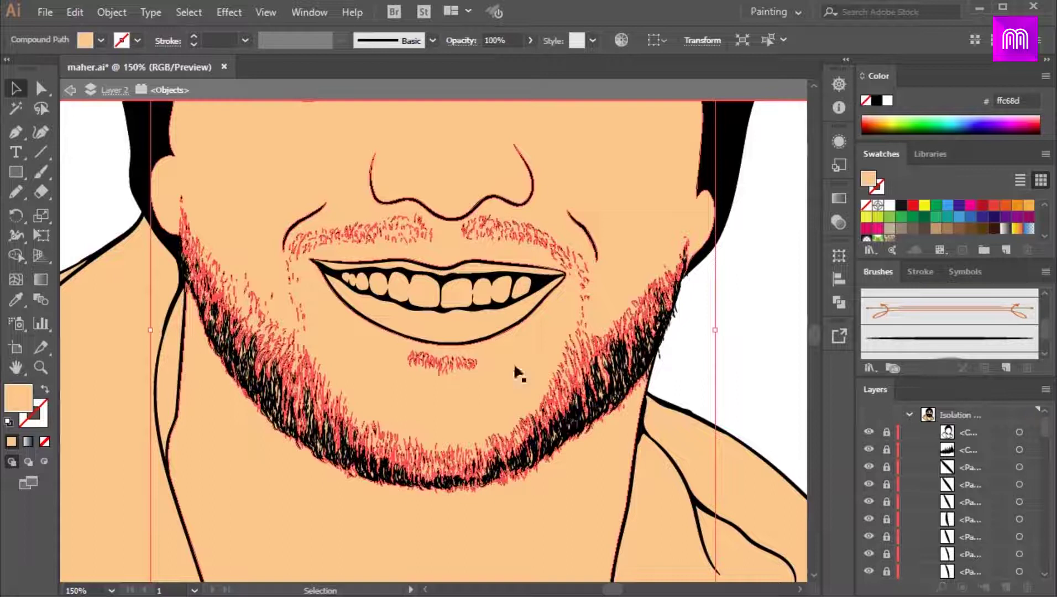
click(464, 294)
click(464, 297)
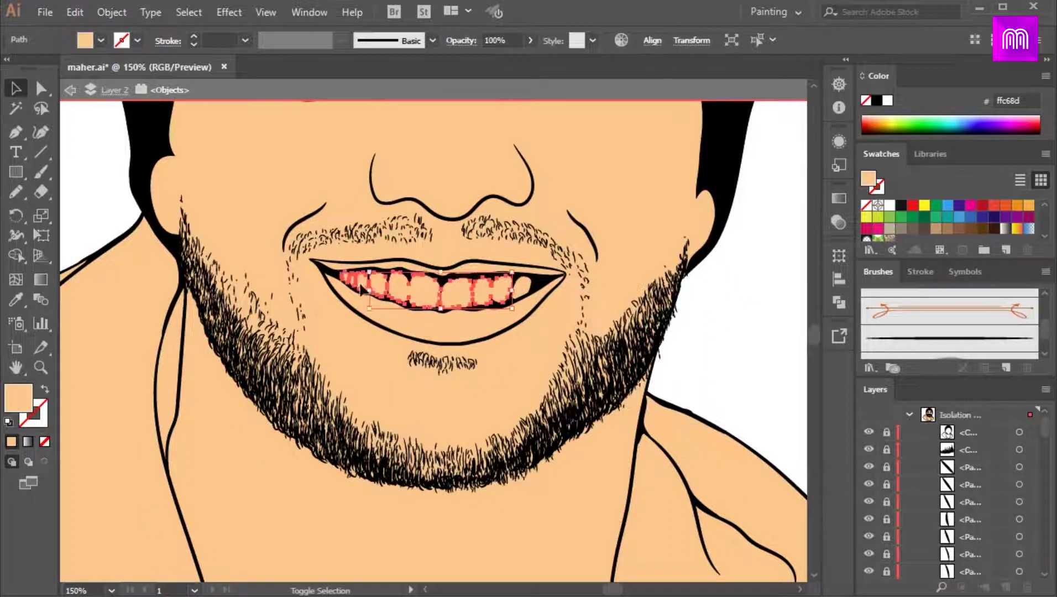
shift+click(523, 288)
click(888, 205)
double_click(18, 398)
drag(799, 363, 779, 386)
drag(596, 182, 568, 185)
click(952, 188)
double_click(16, 399)
click(950, 187)
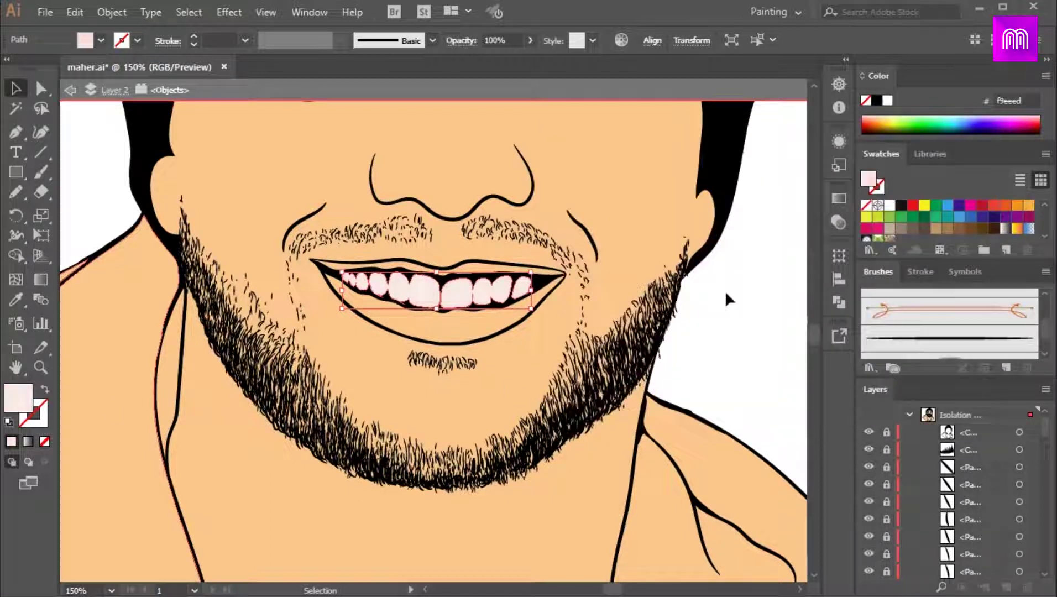
Fill the upper lip with red fc5d42 and copy that fill to the lower lip with the Eyedropper
click(544, 281)
click(475, 269)
double_click(18, 398)
drag(795, 362, 795, 382)
drag(741, 212, 714, 181)
drag(798, 364, 795, 385)
click(949, 187)
click(502, 317)
key(i)
click(436, 271)
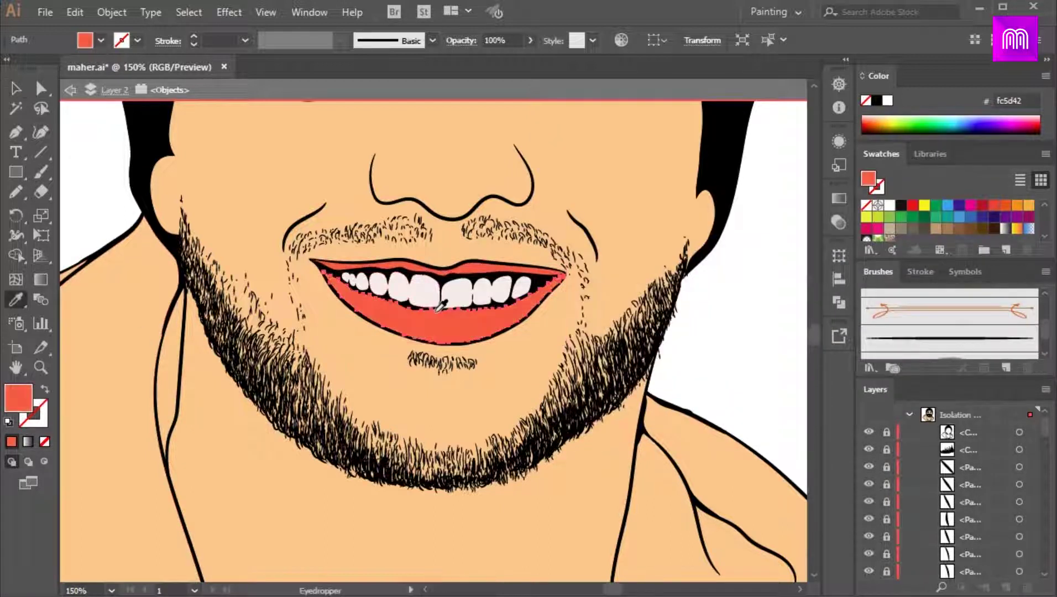
Lighten the lower lip's fill to ff7b69
key(v)
double_click(20, 399)
drag(694, 189, 683, 174)
click(935, 188)
click(724, 288)
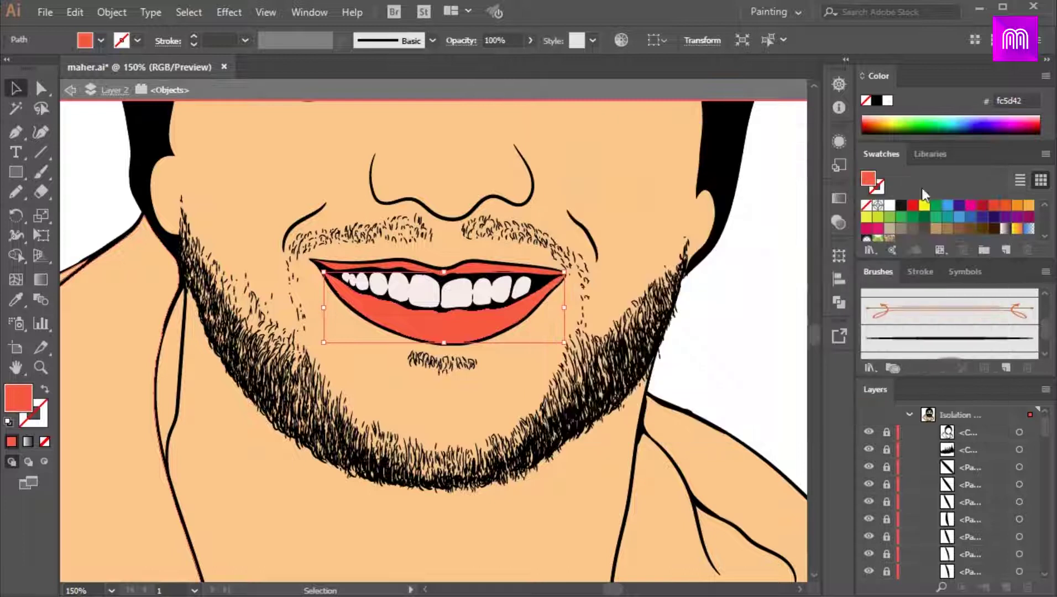
key(ctrl+minus)
key(ctrl+minus)
key(ctrl+minus)
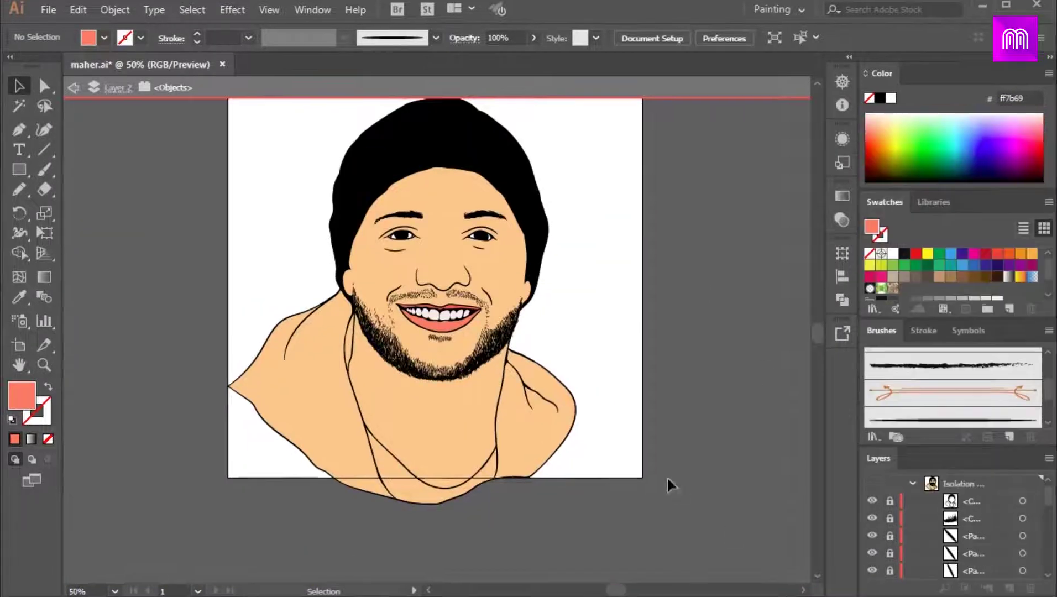
Select both halves of the hood and fill them with dark teal
click(534, 437)
shift+click(318, 410)
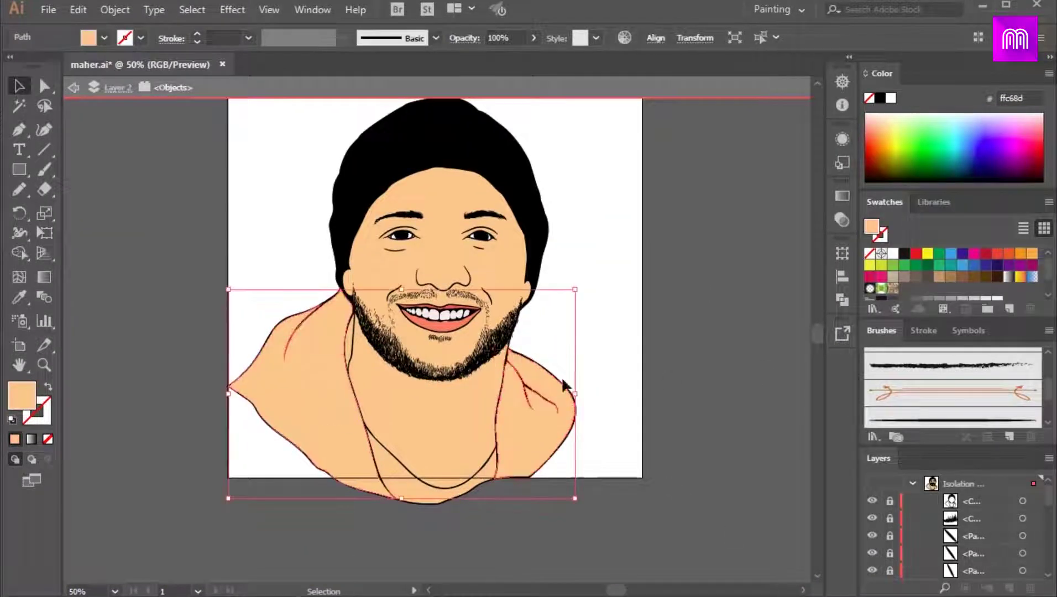
double_click(22, 395)
click(795, 288)
click(724, 235)
click(948, 184)
Fill the shirt area below the neckline with grey 839190
click(473, 501)
click(450, 495)
shift+click(349, 345)
click(652, 369)
click(349, 345)
click(421, 494)
double_click(22, 392)
click(698, 209)
click(794, 281)
drag(795, 281, 795, 277)
click(796, 355)
click(796, 288)
click(614, 314)
click(585, 273)
click(579, 271)
click(963, 184)
click(680, 247)
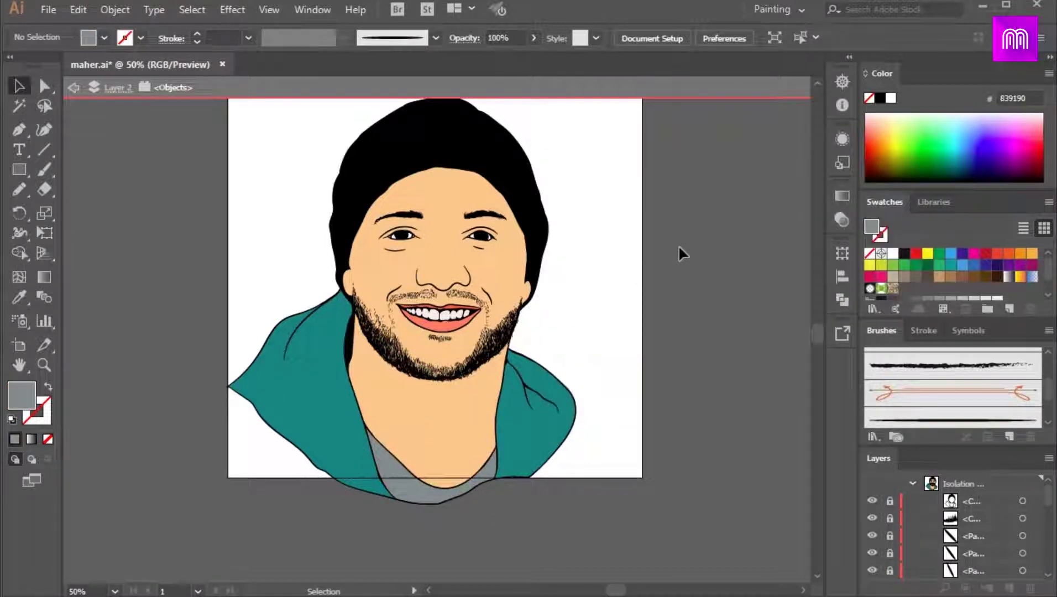
Leave isolation mode and extend the artboard downwards and to both sides, about 1424 pt wide, so it encloses the whole portrait
double_click(264, 179)
click(652, 39)
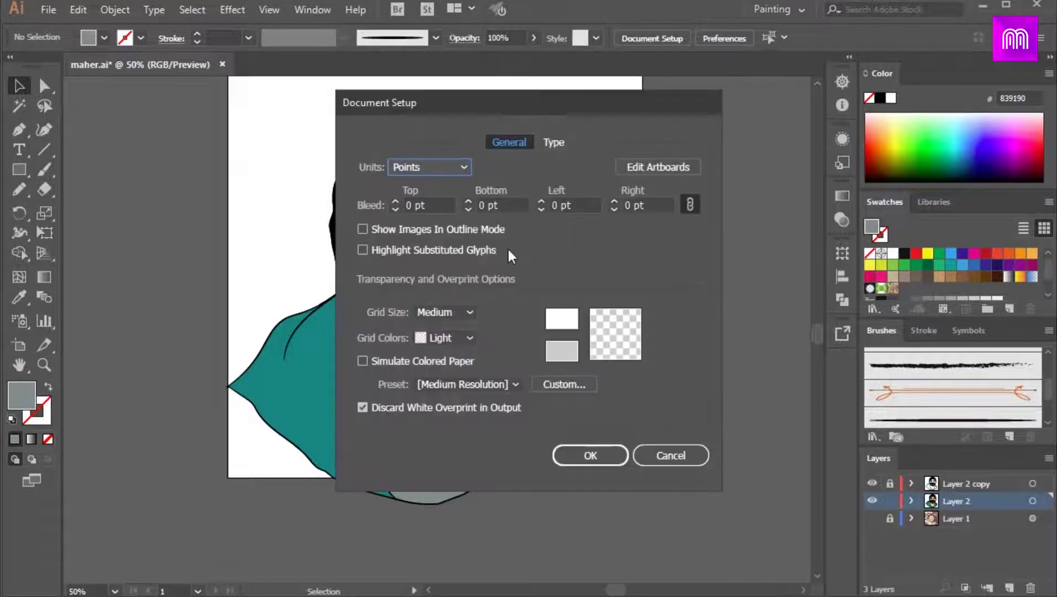
click(661, 167)
drag(434, 478, 435, 538)
drag(227, 300, 122, 300)
drag(642, 300, 713, 301)
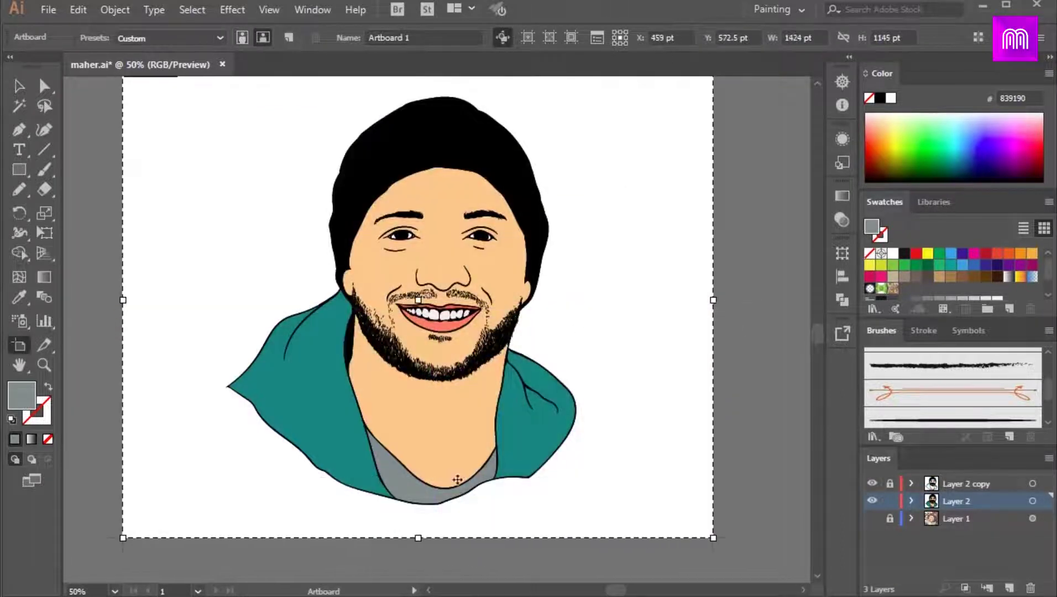
drag(418, 538, 418, 554)
key(Escape)
Hide and lock Layer 2, add a new layer directly above it, and show the photo on Layer 1
scroll(754, 391, down, 1)
drag(668, 320, 683, 265)
scroll(604, 310, up, 2)
click(873, 519)
click(873, 536)
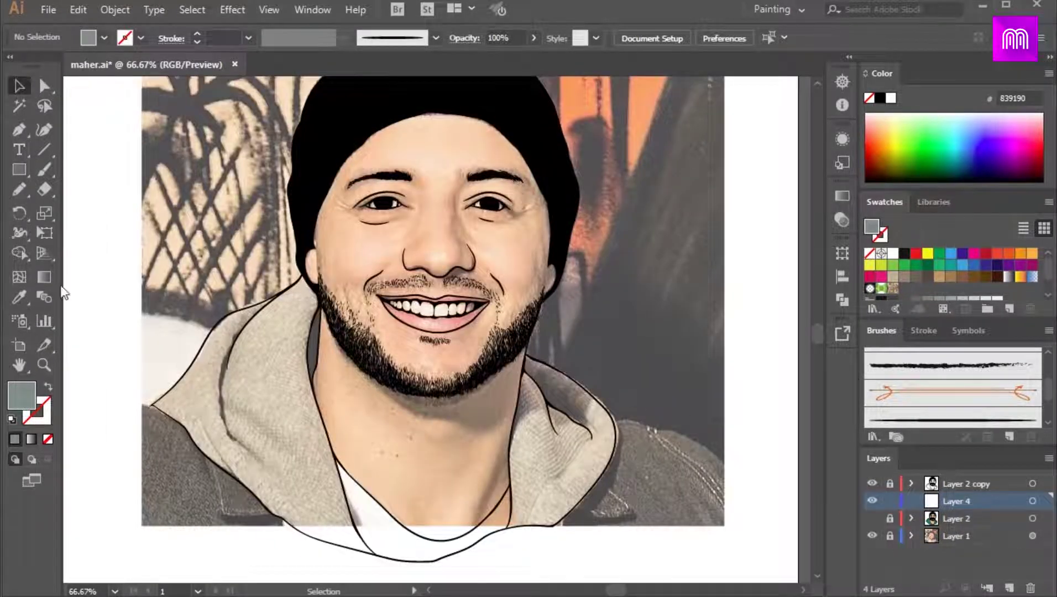
Ready the Pencil tool with a dark brown 66412e fill and no stroke for the shadow shapes
key(n)
double_click(20, 406)
click(796, 380)
click(685, 234)
drag(669, 227, 673, 306)
click(918, 189)
Draw dark brown shadow shapes at the outer and inner corners of the left-hand eye, following its lash line
scroll(345, 271, up, 6)
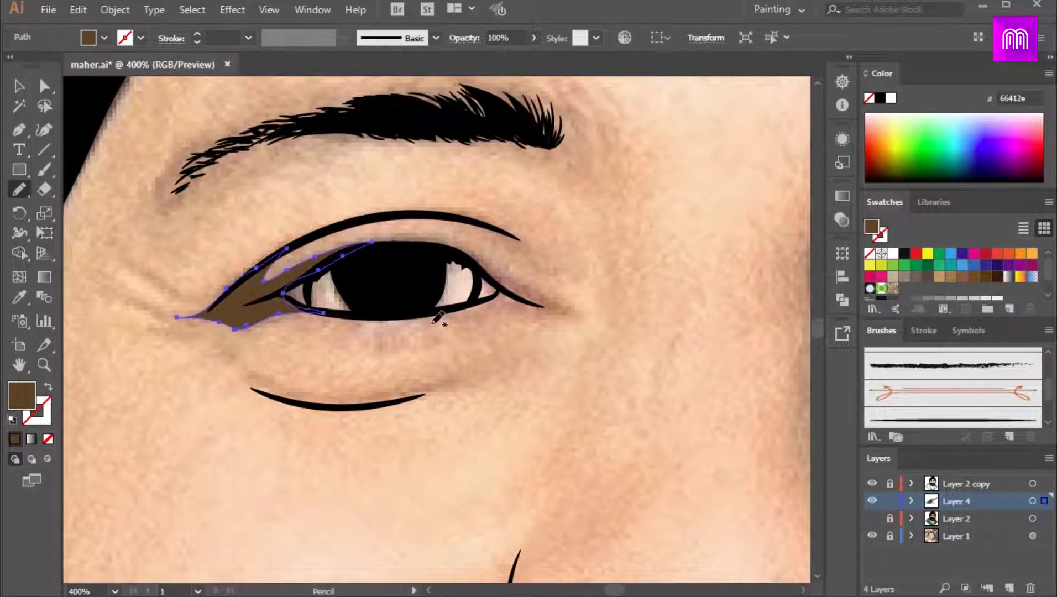
drag(505, 325, 477, 323)
drag(417, 313, 436, 308)
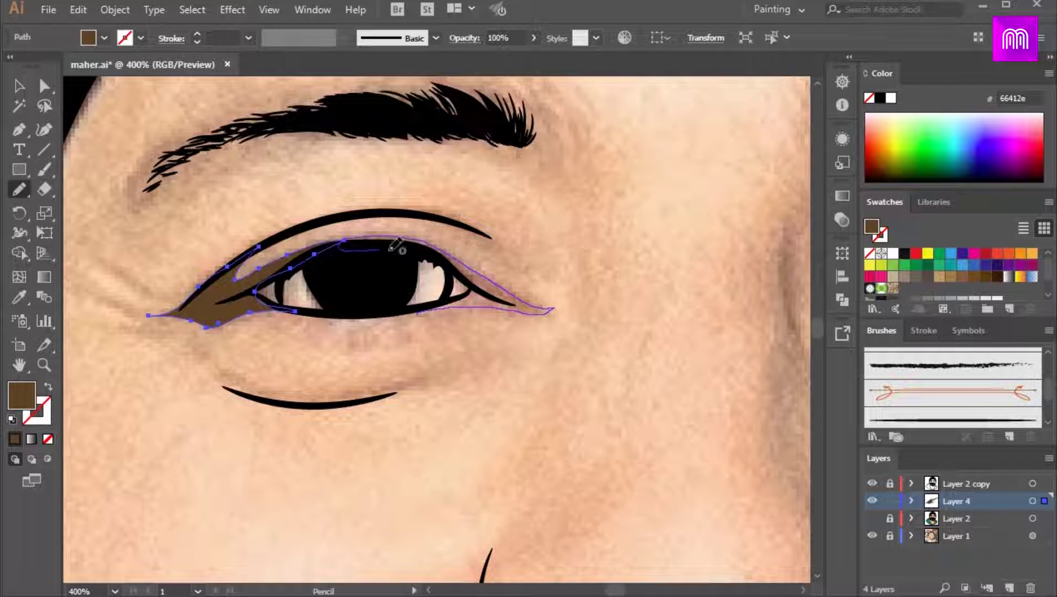
drag(408, 312, 413, 313)
mouse_move(504, 301)
mouse_down()
mouse_move(469, 329)
mouse_move(545, 302)
mouse_move(492, 326)
mouse_up()
Unlock Layer 1, set the photo's opacity to 98%, and lock the layer again
click(889, 536)
click(1032, 536)
click(637, 38)
click(629, 61)
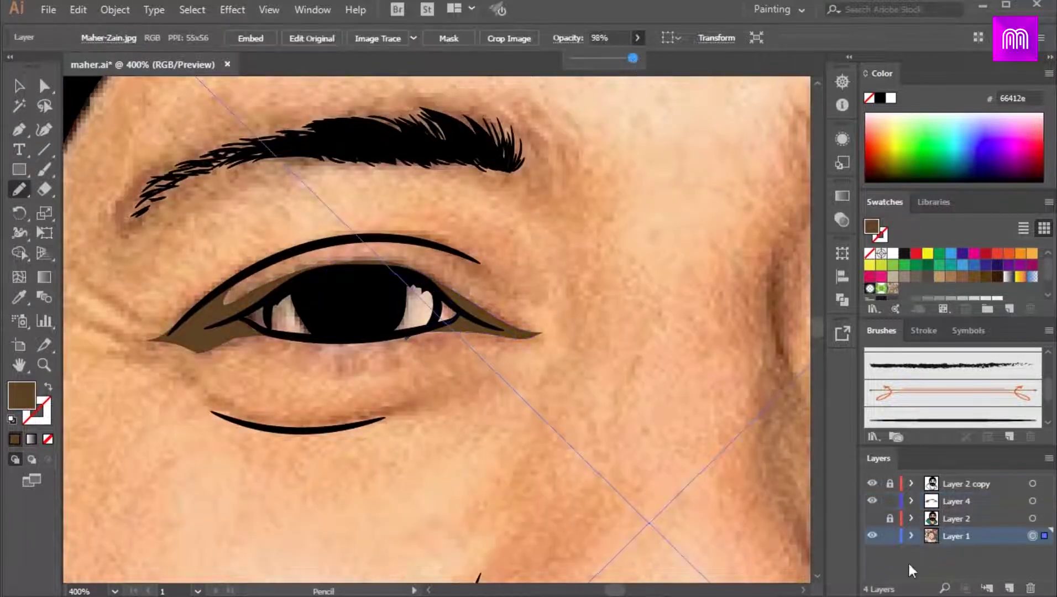
click(889, 536)
Recolour the eye shadow shapes on Layer 4 with the lighter brown 84512f
drag(583, 383, 649, 366)
click(1031, 501)
click(19, 297)
click(208, 196)
click(195, 208)
double_click(21, 396)
click(698, 263)
drag(698, 264, 697, 281)
key(Return)
Extend the left-hand eye's outer-corner shadow along the eyelid crease and outwards into a pointed wrinkle with the Pencil tool
key(v)
click(425, 267)
key(n)
scroll(461, 221, up, 1)
drag(255, 266, 371, 234)
drag(310, 272, 370, 236)
mouse_move(281, 282)
mouse_down()
mouse_move(338, 241)
mouse_move(325, 263)
mouse_up()
drag(432, 196, 398, 211)
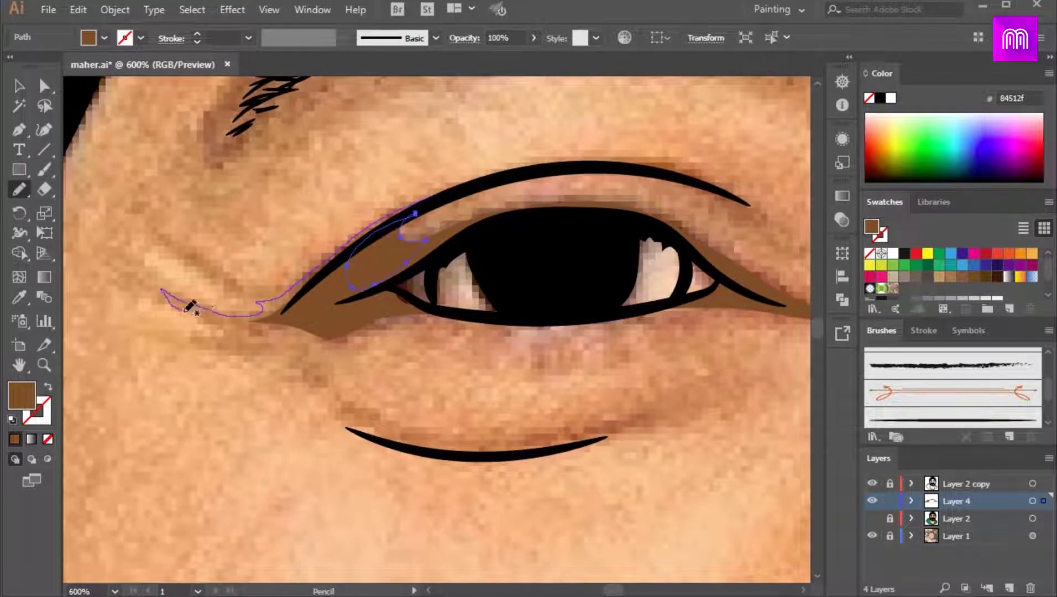
drag(390, 264, 432, 197)
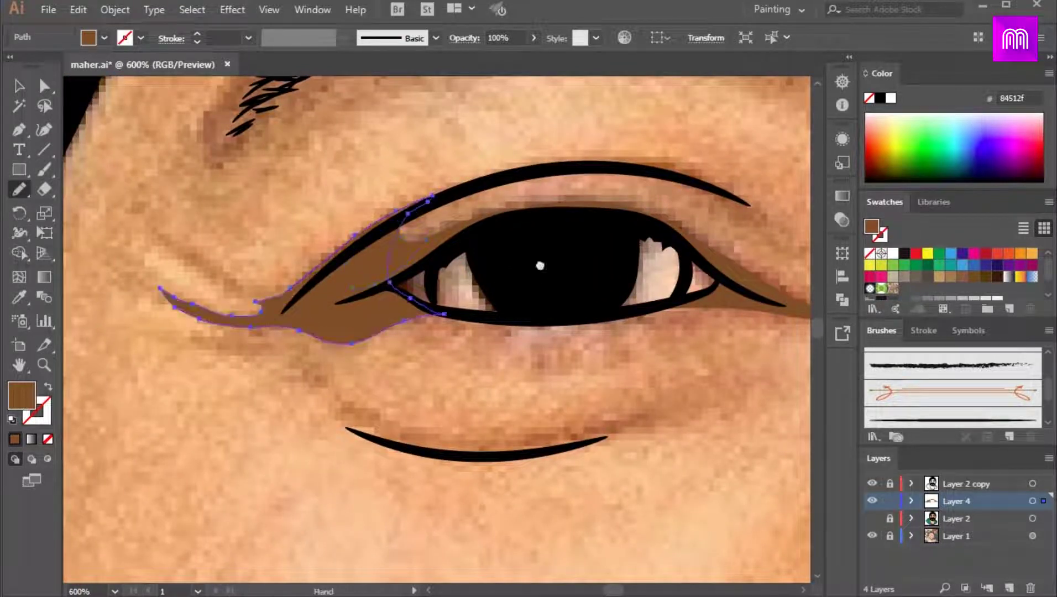
Draw a shadow beneath the left-hand eye, running from its inner corner along the lower crease line
drag(545, 272, 452, 185)
mouse_move(275, 338)
mouse_down()
mouse_move(404, 345)
mouse_move(523, 294)
mouse_move(547, 265)
mouse_up()
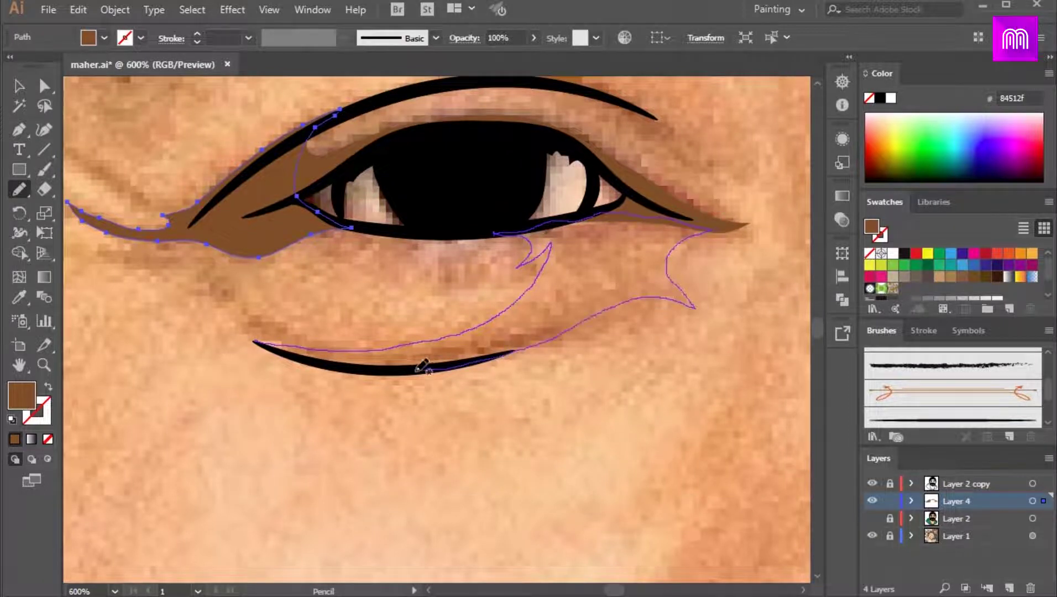
drag(284, 352, 255, 342)
key(ctrl+minus)
key(ctrl+minus)
Draw a long shadow from the inner end of the left-hand eyebrow down the side of the nose to the nostril
mouse_move(599, 251)
mouse_down()
mouse_move(576, 304)
mouse_move(588, 276)
mouse_up()
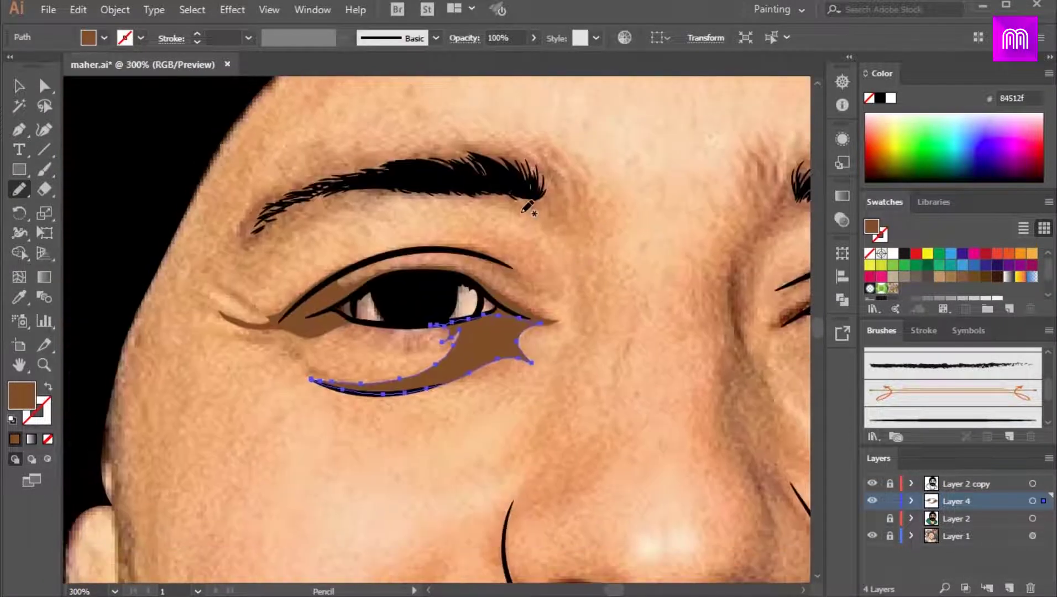
drag(567, 378, 515, 501)
mouse_move(575, 481)
mouse_down()
mouse_move(594, 432)
mouse_move(624, 262)
mouse_up()
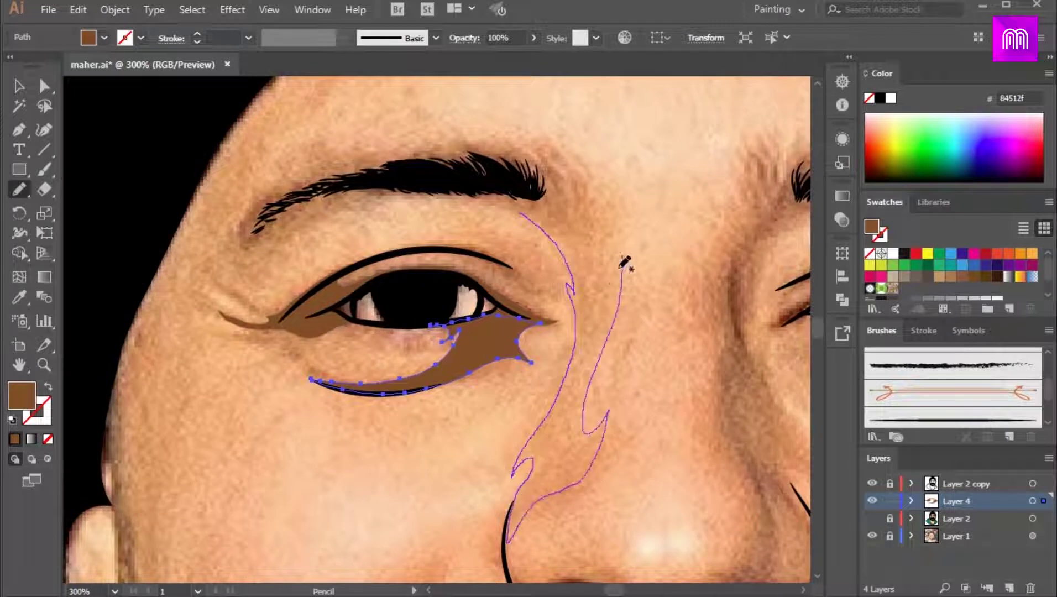
drag(516, 210, 519, 212)
Draw the brown shadow around the rest of the left-hand eyebrow, out to its outer tip
drag(278, 254, 402, 260)
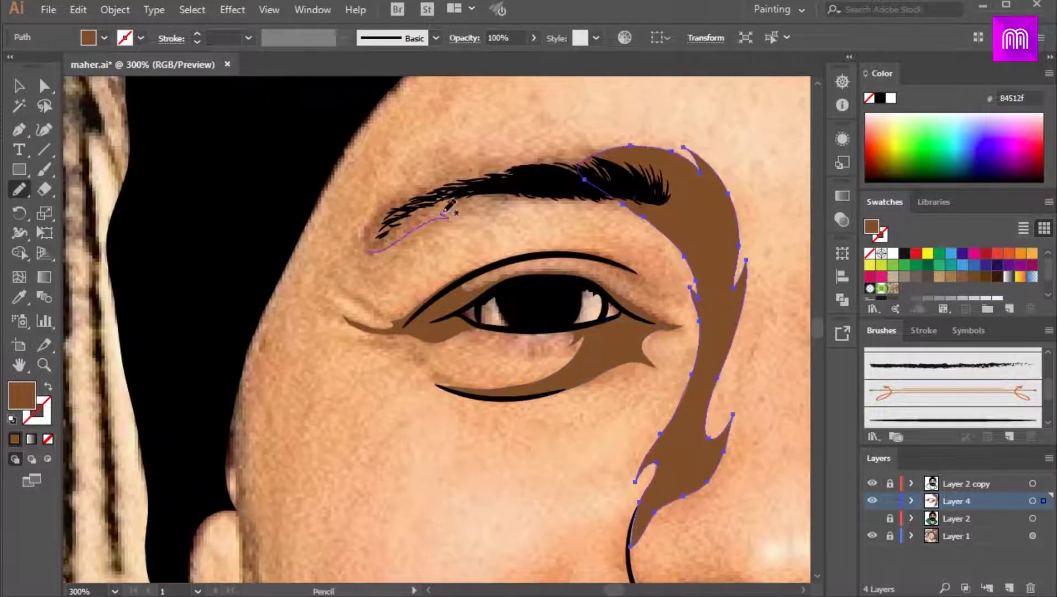
drag(364, 234, 367, 251)
drag(584, 228, 518, 282)
drag(452, 234, 497, 205)
drag(523, 245, 453, 235)
Draw a pointed shadow on the left-hand eye's upper lid, reaching down to the inner corner
drag(592, 283, 565, 247)
drag(568, 249, 557, 239)
drag(464, 223, 566, 247)
drag(550, 319, 488, 349)
mouse_move(415, 303)
mouse_down()
mouse_move(441, 311)
mouse_move(416, 303)
mouse_up()
Draw a narrow curved shadow along the nose bridge beside the right-hand eye
mouse_move(699, 367)
mouse_down()
mouse_move(486, 297)
mouse_move(456, 322)
mouse_up()
drag(482, 229, 480, 369)
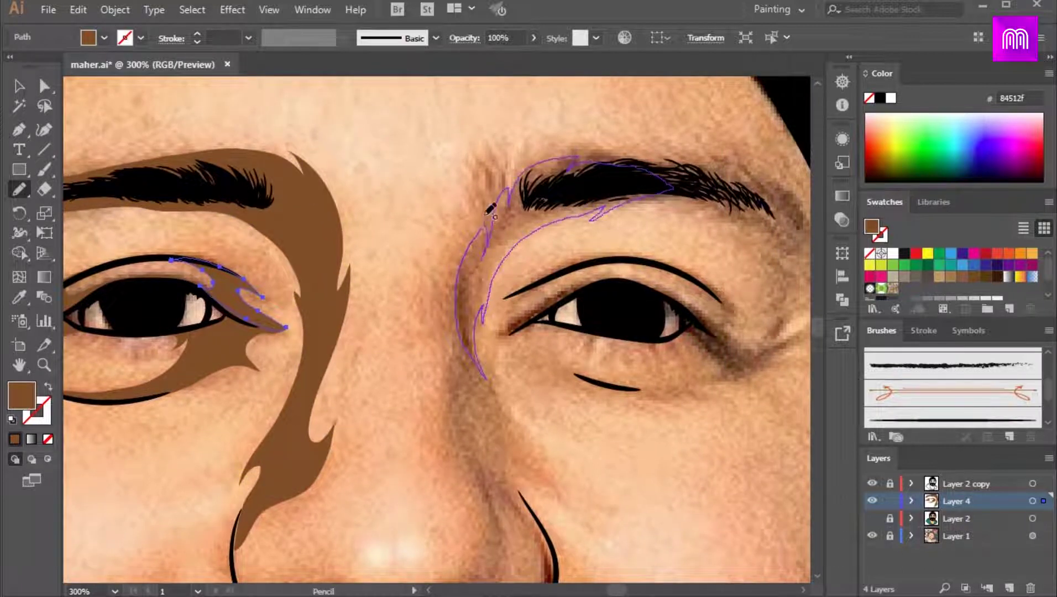
drag(487, 214, 482, 228)
drag(492, 227, 446, 245)
key(ctrl+z)
mouse_move(437, 315)
mouse_down()
mouse_move(451, 238)
mouse_move(452, 258)
mouse_up()
drag(446, 195, 425, 255)
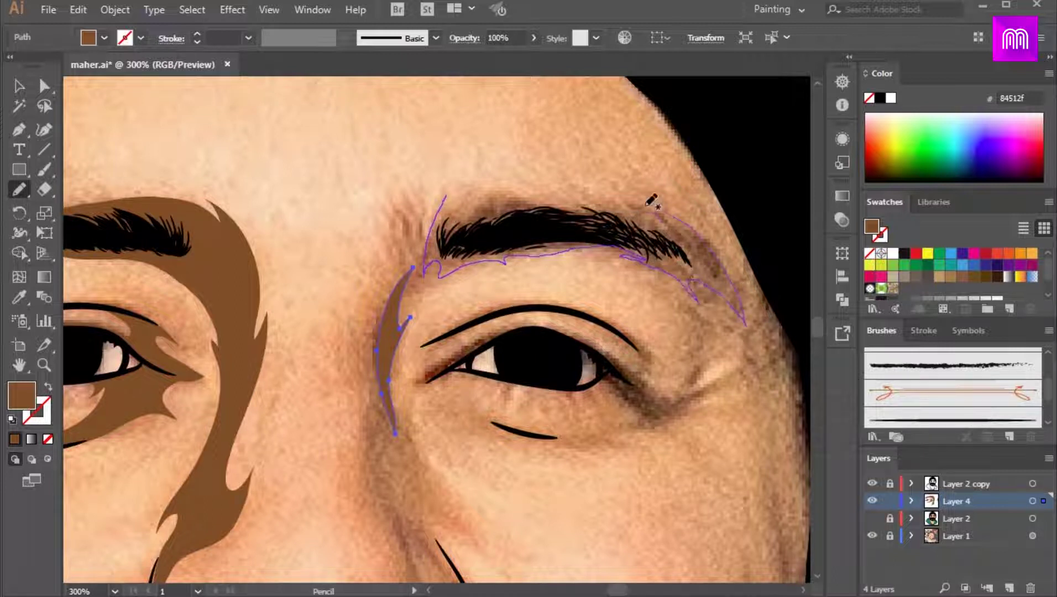
drag(510, 193, 446, 195)
key(ctrl+plus)
mouse_move(290, 238)
mouse_down()
mouse_move(406, 200)
mouse_move(317, 307)
mouse_move(273, 301)
mouse_up()
key(ctrl+z)
key(ctrl+z)
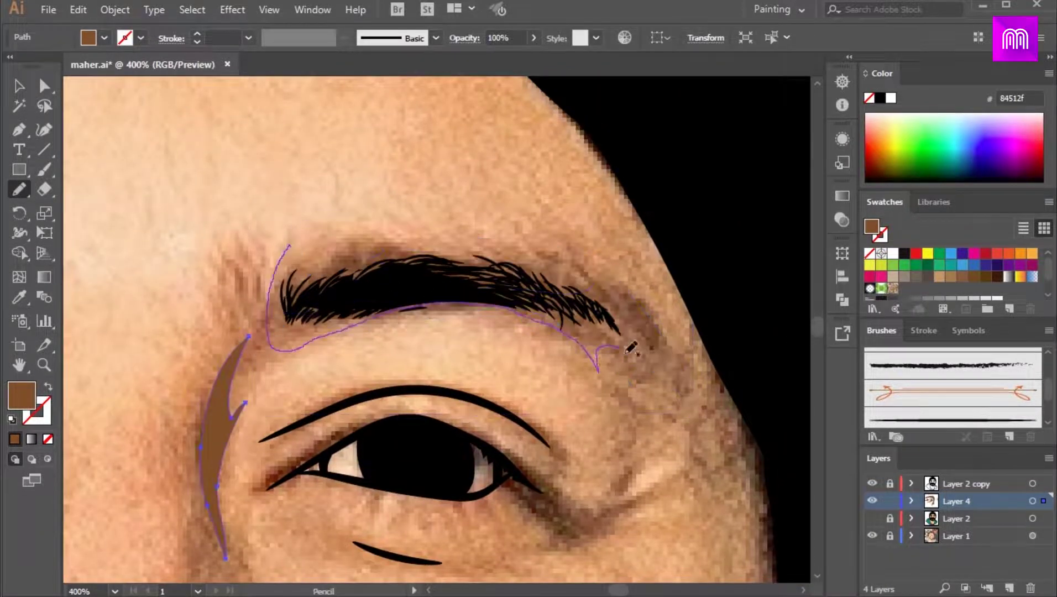
Draw a brown shadow shape enclosing the right-hand eyebrow, with pointed ends at its outer tip
drag(284, 261, 280, 280)
scroll(460, 152, down, 2)
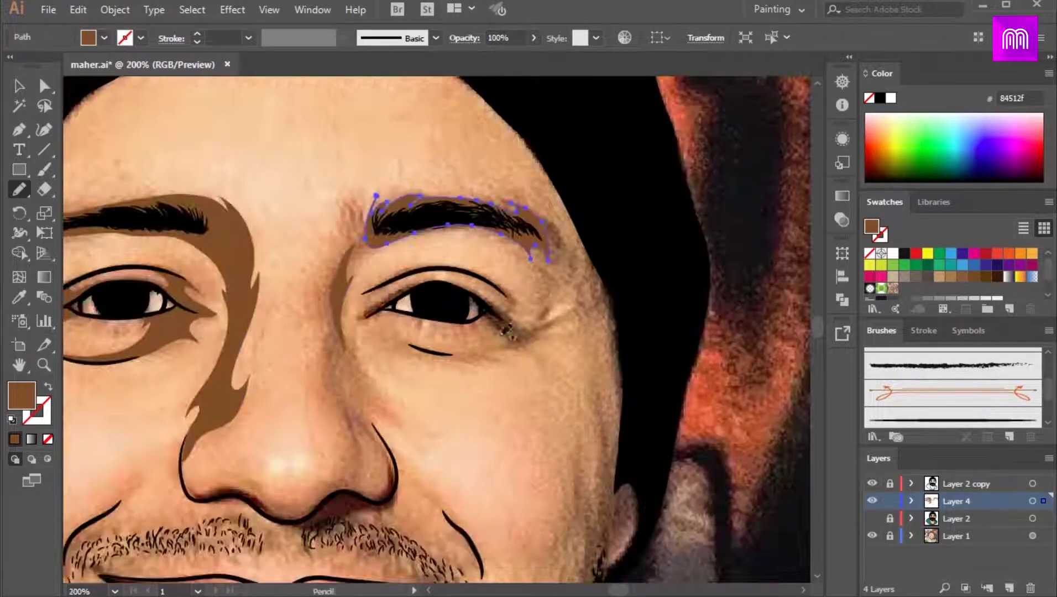
Draw a branching shadow from the right-hand eye's outer corner along the wrinkles towards the temple
scroll(501, 246, up, 2)
drag(439, 409, 432, 372)
drag(478, 440, 592, 347)
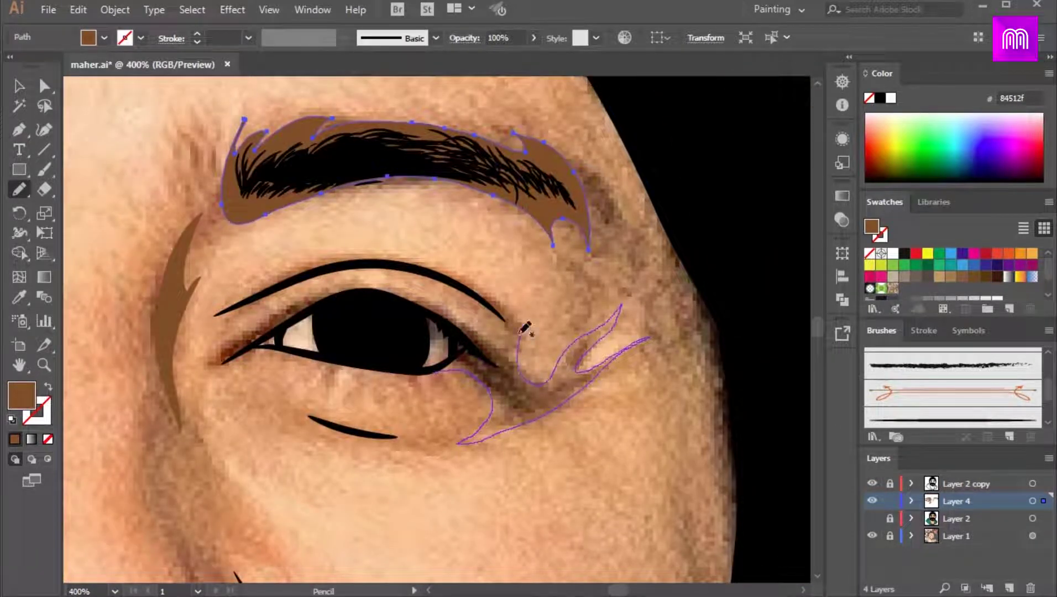
drag(465, 339, 467, 343)
Draw thin shadows along the right-hand eye's upper lid, inner corner and lower lash line
drag(456, 330, 531, 365)
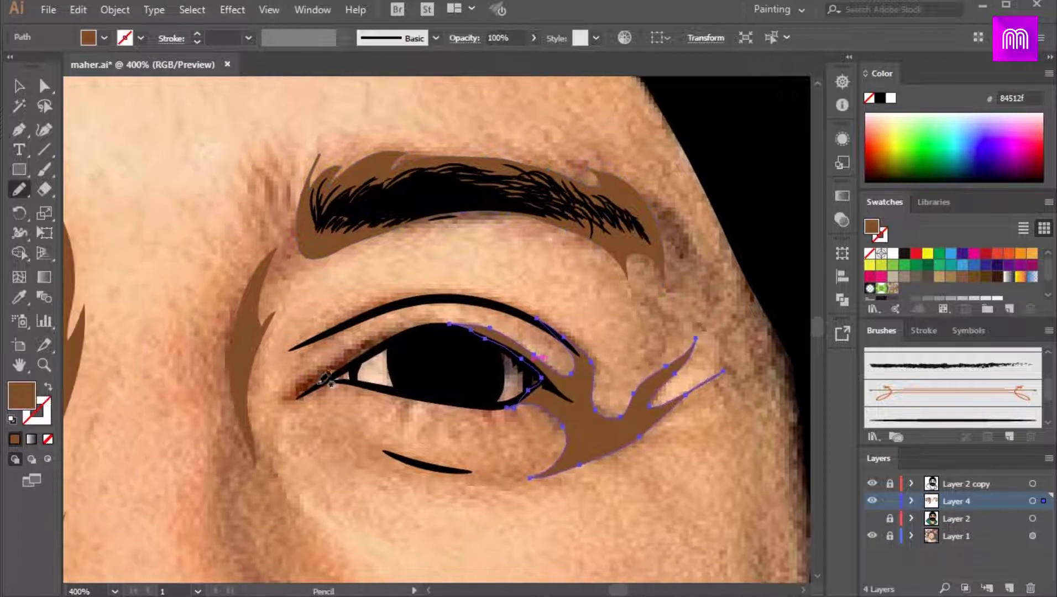
drag(277, 399, 274, 398)
drag(384, 425, 362, 375)
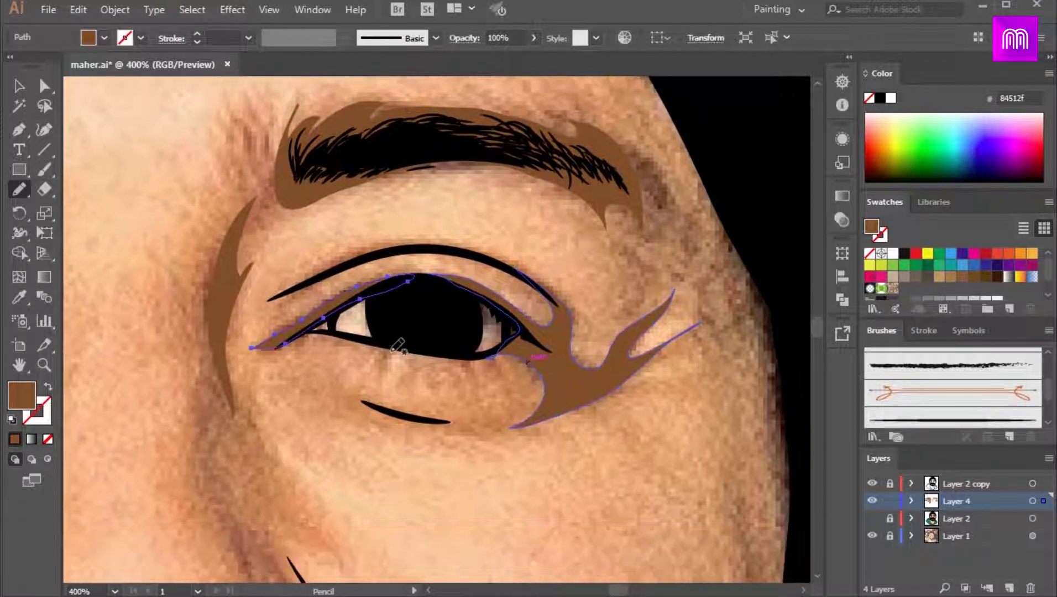
drag(354, 335, 394, 347)
drag(557, 383, 523, 344)
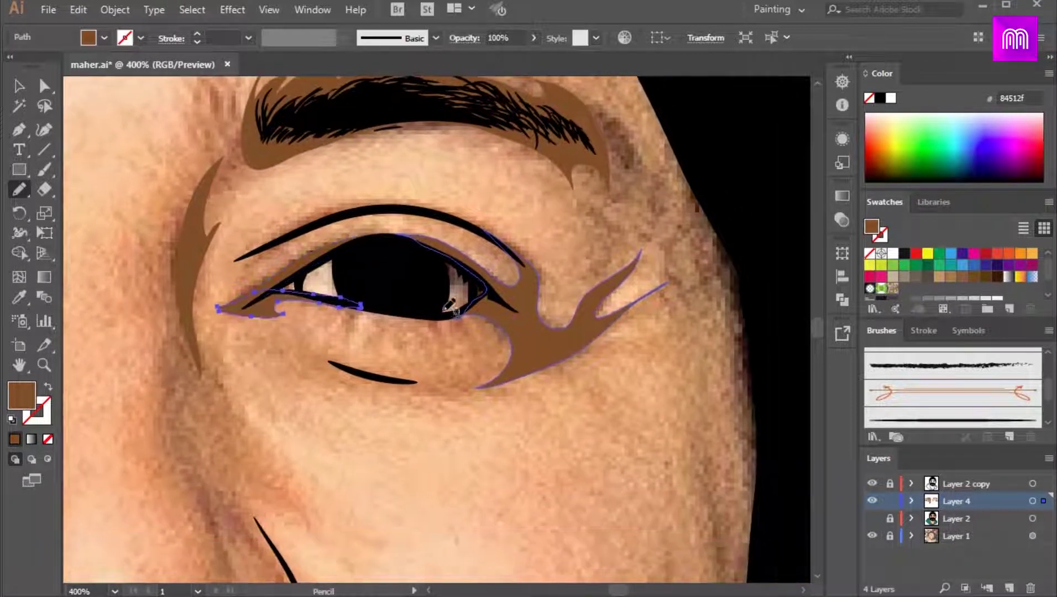
drag(457, 316, 389, 318)
Draw a thin shadow inside the nose outline, from the left-hand nostril wing along the base to the nose tip
scroll(389, 332, down, 2)
drag(326, 520, 418, 311)
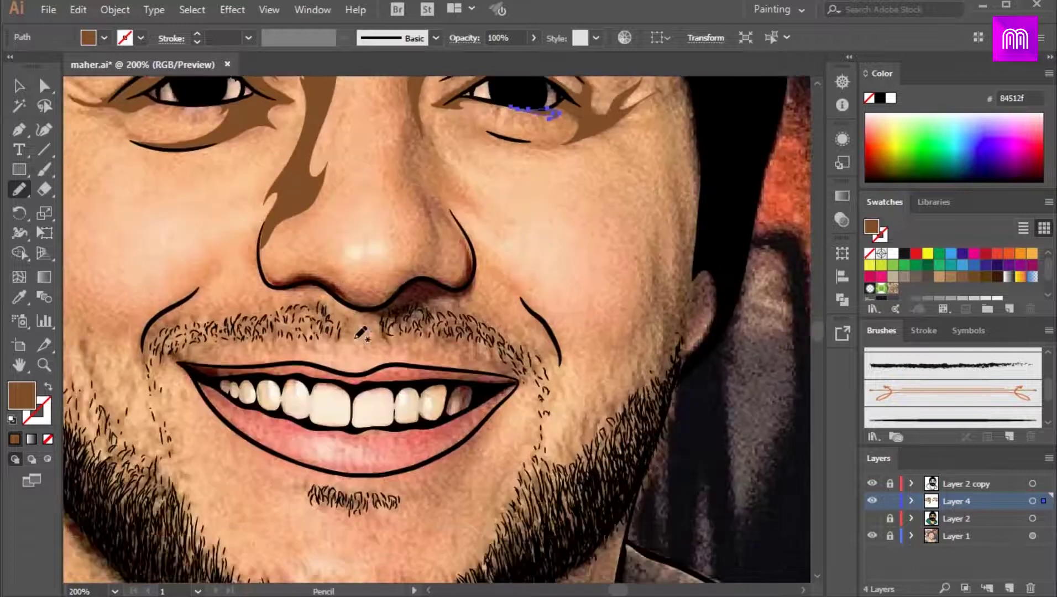
scroll(353, 303, up, 1)
drag(352, 303, 368, 294)
drag(219, 239, 195, 298)
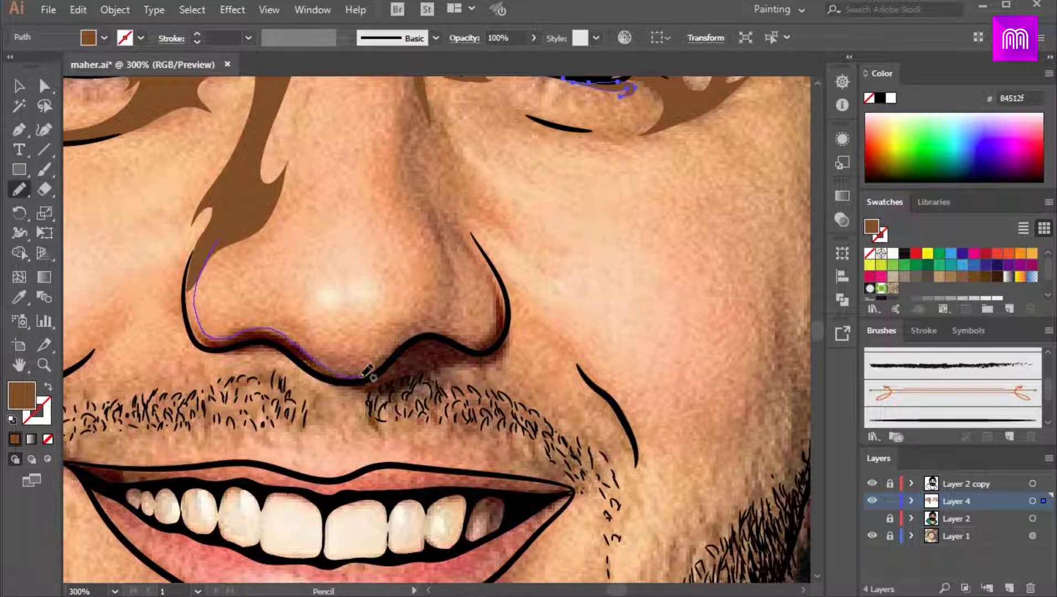
drag(222, 236, 227, 209)
Draw shadows inside the right-hand nostril wing and beneath the nose, and check them with the photo hidden
drag(487, 250, 495, 232)
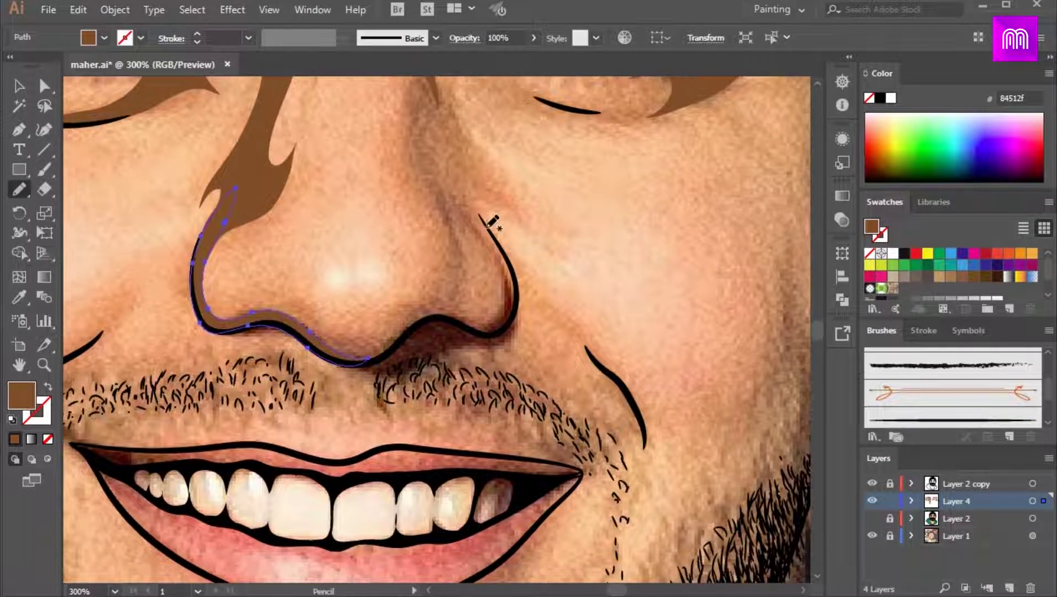
drag(509, 268, 462, 326)
drag(464, 367, 489, 299)
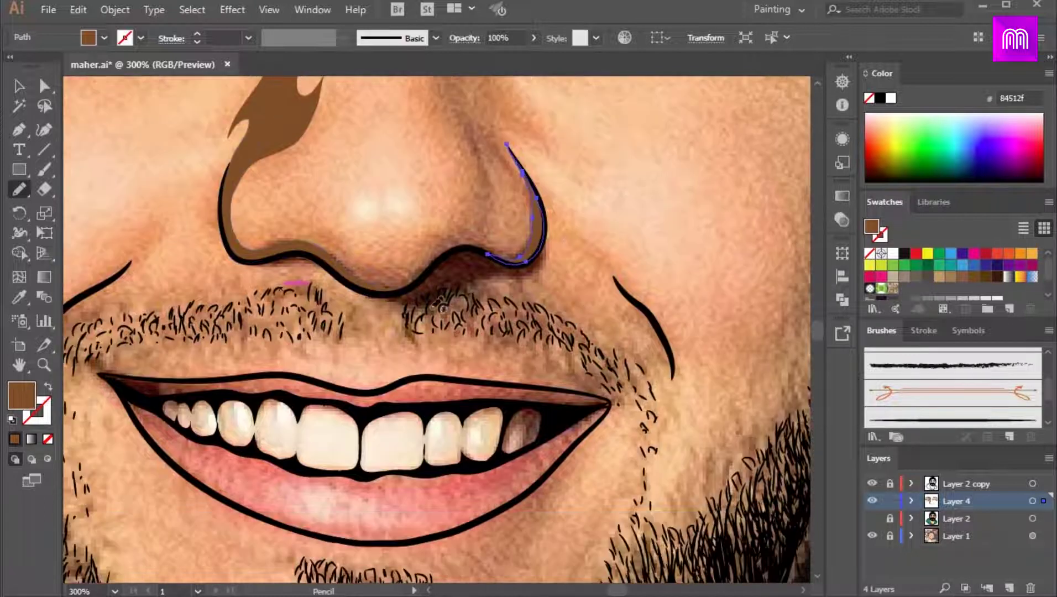
drag(442, 254, 373, 295)
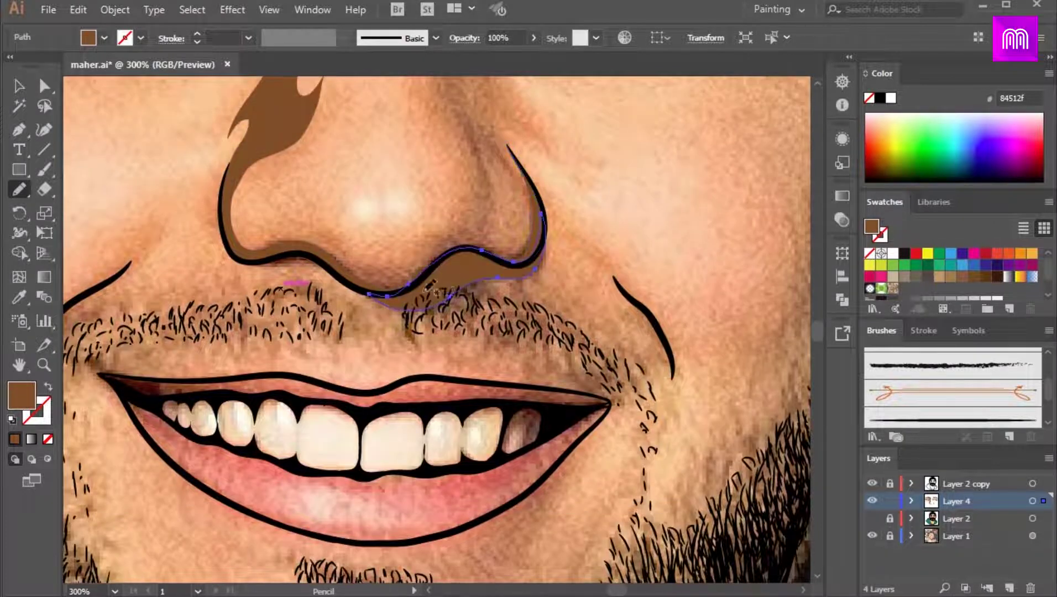
scroll(427, 362, down, 3)
click(872, 535)
click(872, 535)
Draw a shadow shape down the left-hand edge of the face along the beanie
scroll(372, 331, up, 1)
mouse_move(372, 331)
mouse_down()
mouse_move(409, 332)
mouse_move(435, 401)
mouse_up()
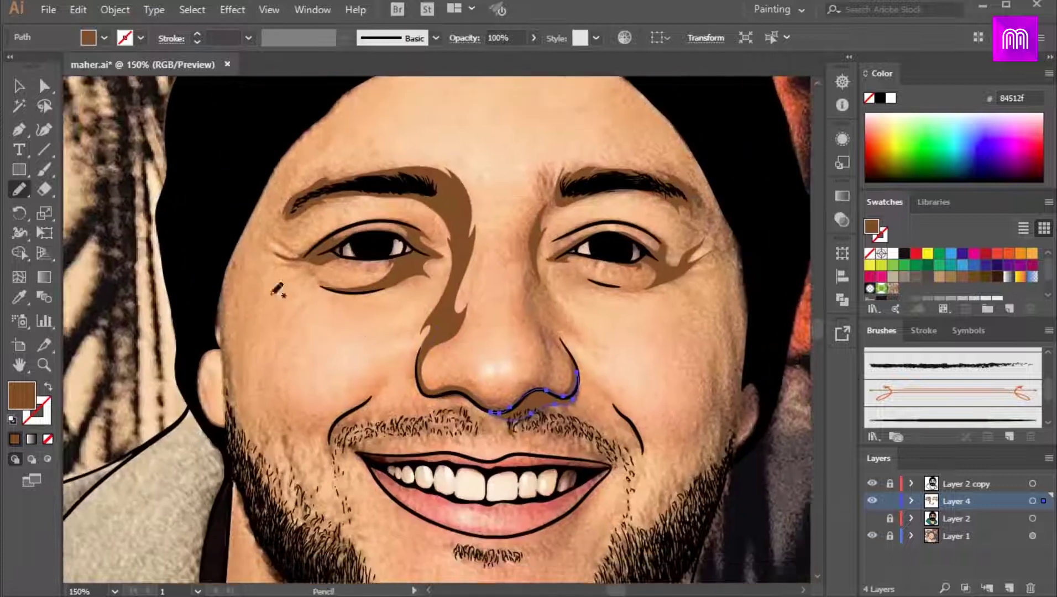
drag(227, 242, 226, 244)
Draw a jagged shadow down the right-hand edge of the face, covering the ear and the upper beard
mouse_move(584, 393)
mouse_down()
mouse_move(479, 266)
mouse_move(354, 381)
mouse_up()
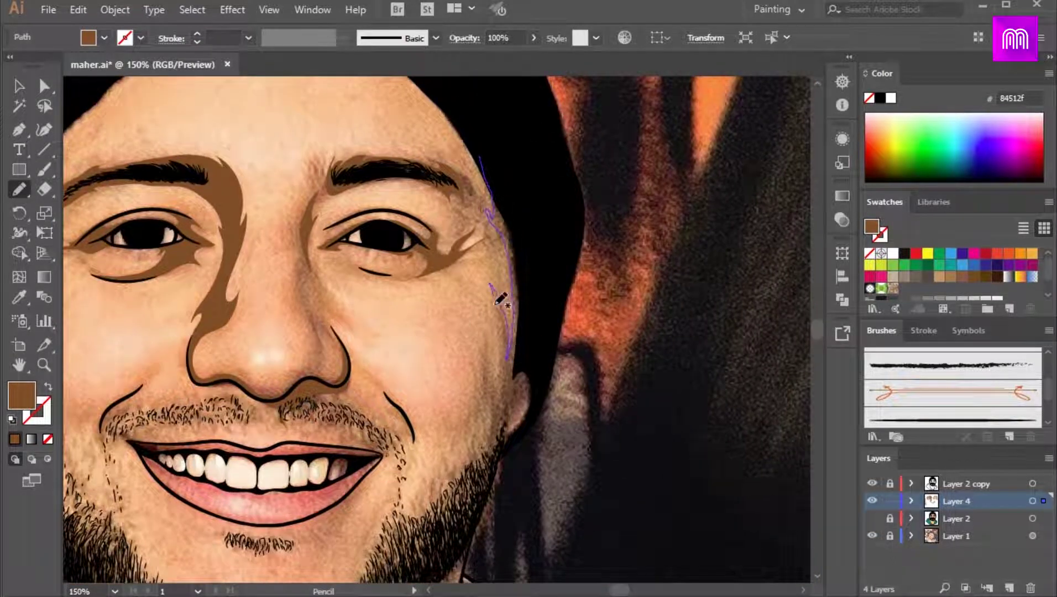
drag(515, 432, 482, 161)
scroll(474, 369, up, 2)
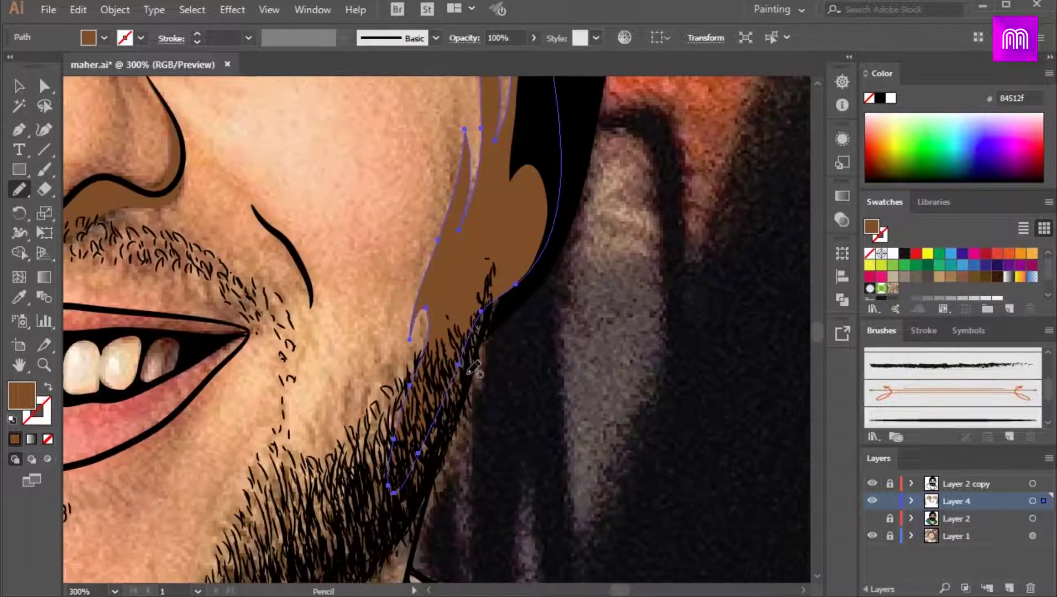
scroll(499, 261, down, 2)
Draw brown shadow shapes behind the beard, under the chin and along both sides of the jaw
drag(162, 356, 197, 390)
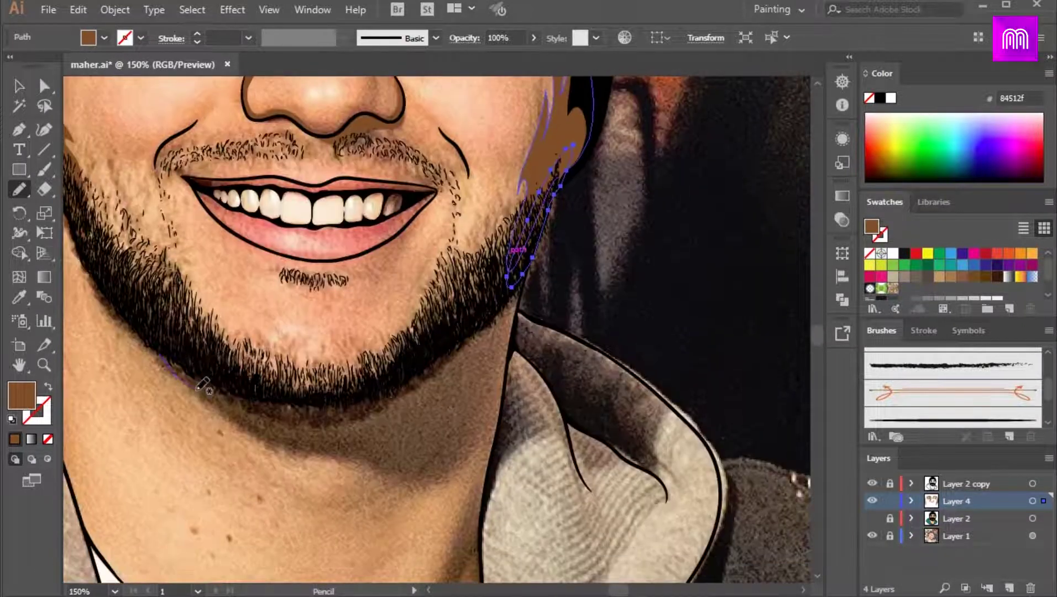
mouse_move(424, 345)
mouse_down()
mouse_move(147, 332)
mouse_move(138, 312)
mouse_up()
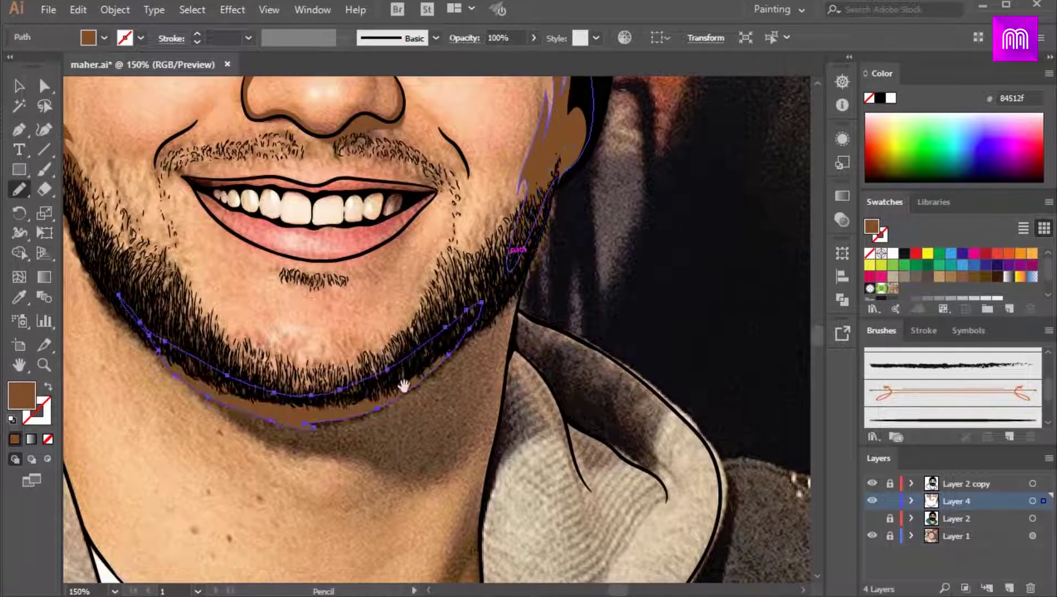
drag(107, 153, 276, 214)
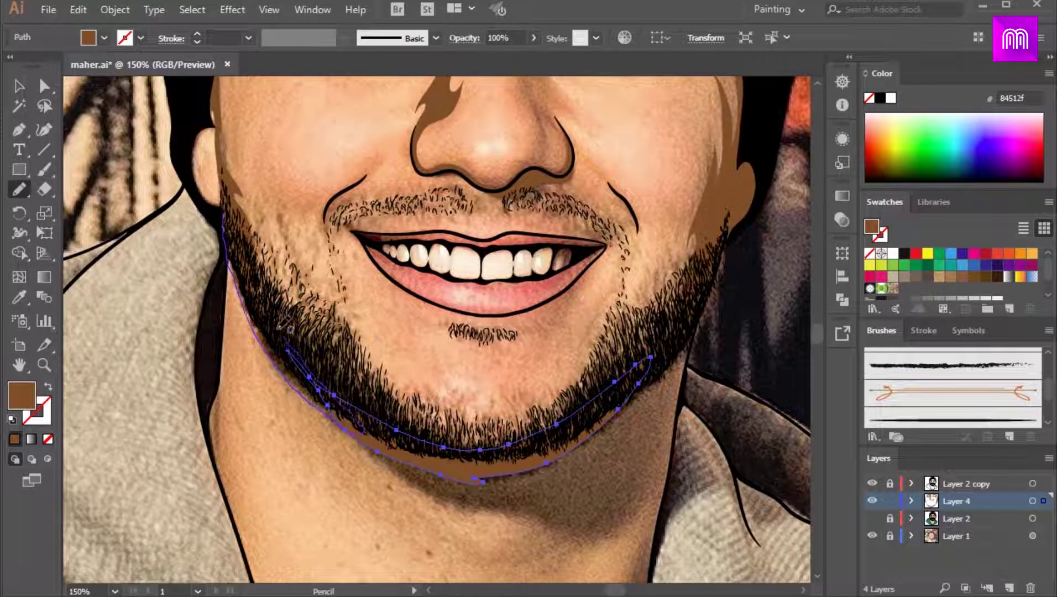
drag(284, 283, 256, 250)
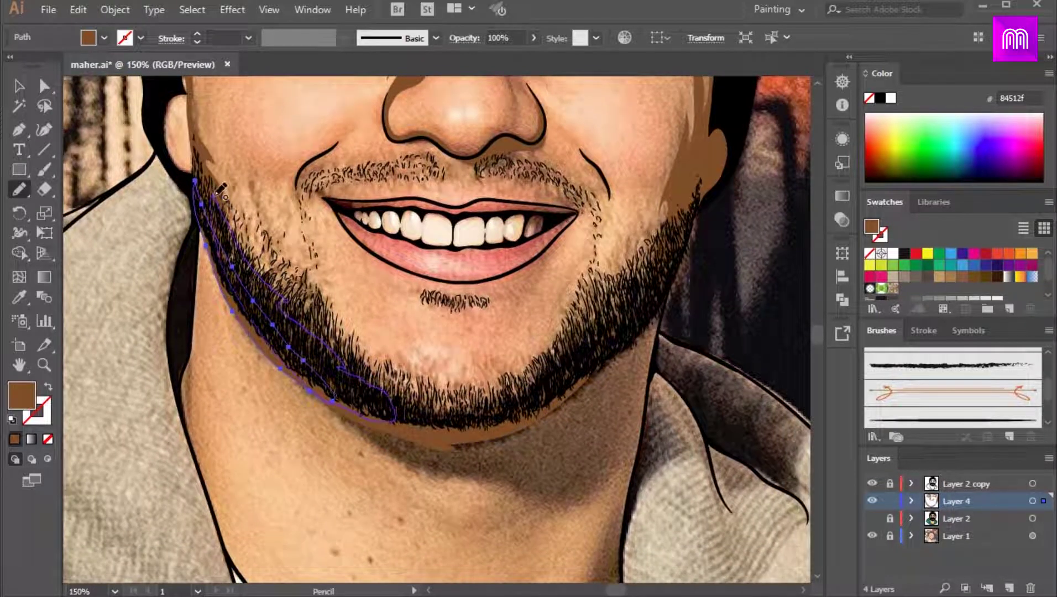
drag(215, 194, 212, 194)
drag(667, 244, 621, 246)
drag(486, 400, 387, 426)
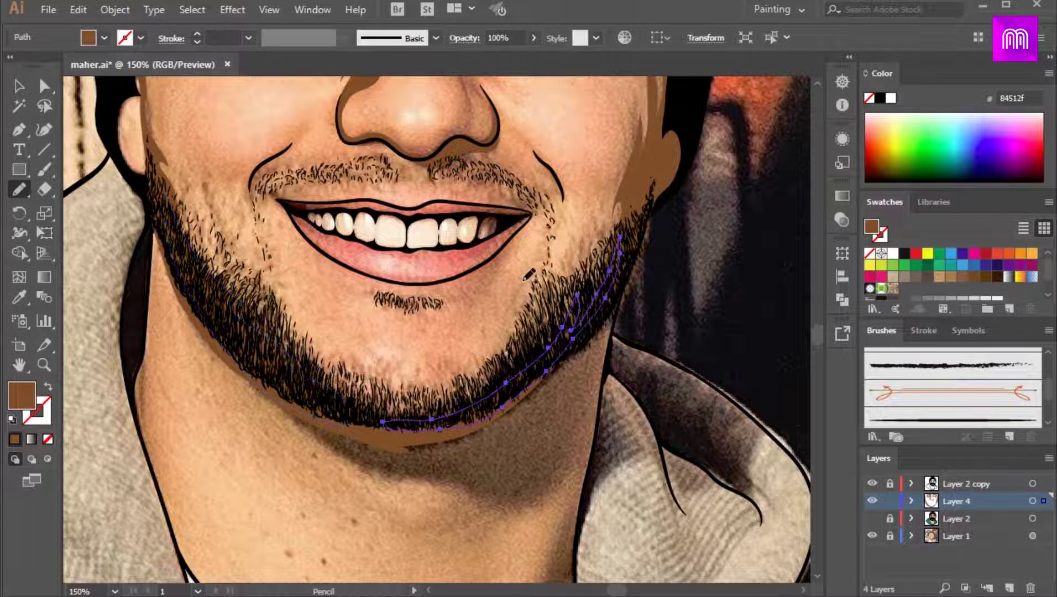
Draw a brown shadow along the right-hand side of the nose bridge up to the inner end of the eyebrow
key(ctrl+0)
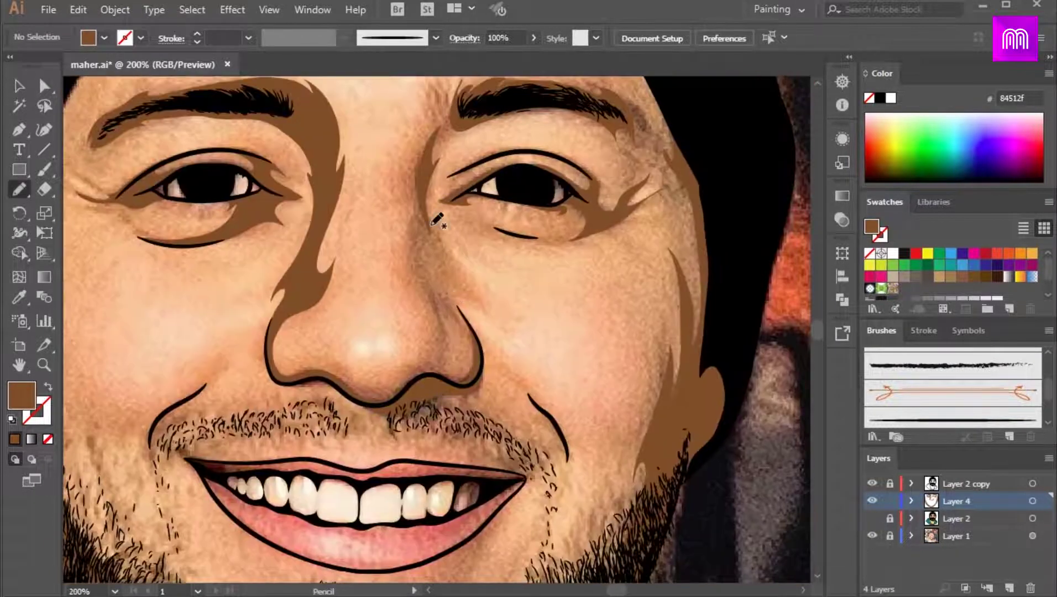
scroll(432, 225, up, 1)
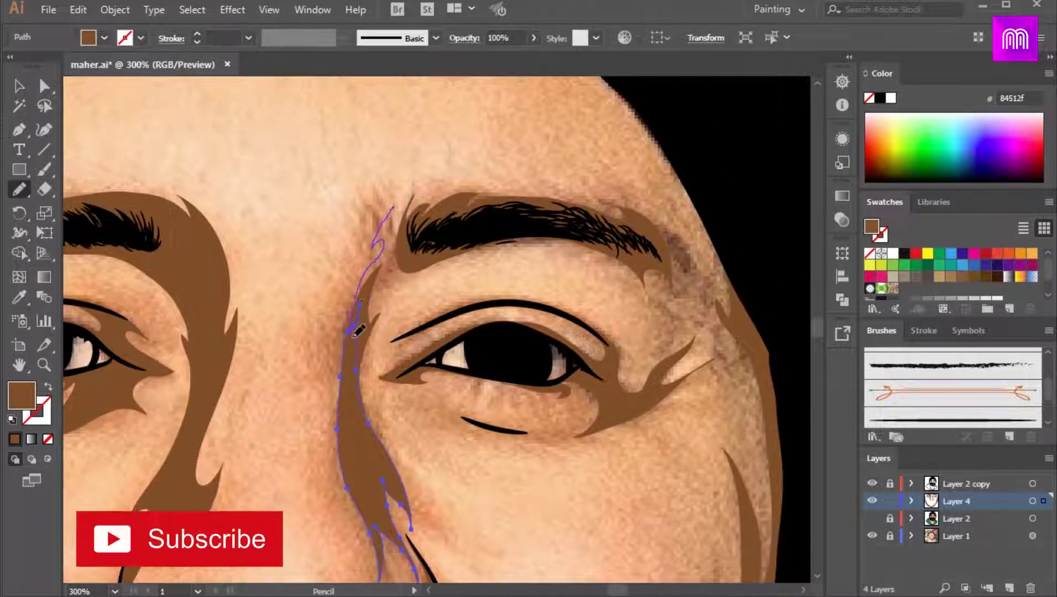
drag(397, 286, 393, 208)
scroll(429, 295, down, 1)
scroll(430, 294, up, 1)
drag(400, 413, 396, 335)
mouse_move(433, 228)
mouse_down()
mouse_move(418, 406)
mouse_move(401, 412)
mouse_up()
scroll(423, 317, down, 2)
drag(411, 347, 408, 233)
Draw a brown shadow over the right-hand temple, from the outer end of the eyebrow along the beanie's edge
drag(600, 136, 554, 303)
drag(534, 265, 536, 343)
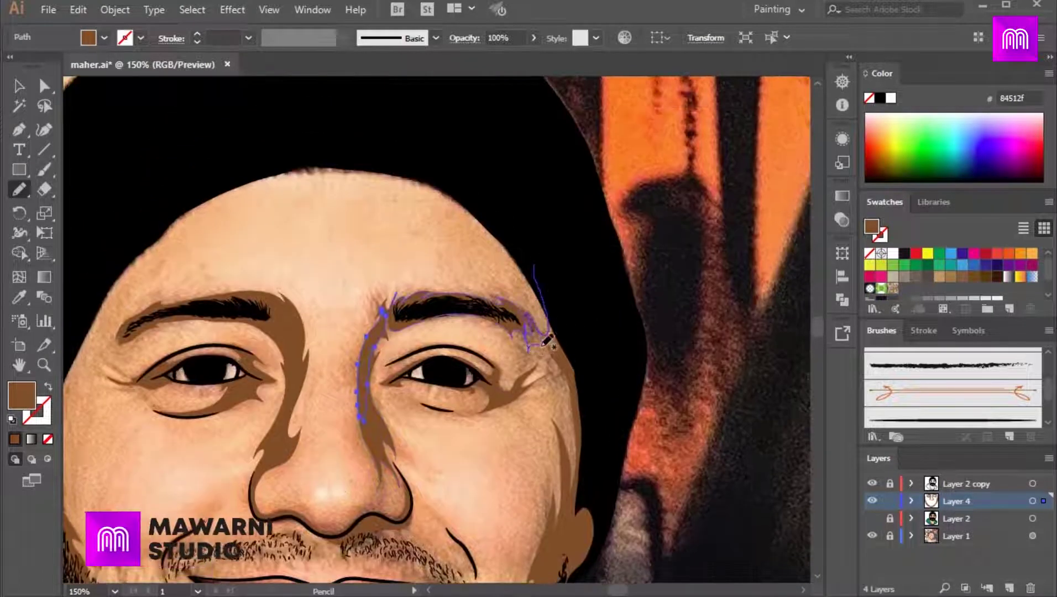
drag(559, 299, 534, 265)
mouse_move(583, 356)
mouse_down()
mouse_move(463, 338)
mouse_move(557, 218)
mouse_up()
scroll(463, 337, up, 2)
scroll(557, 218, down, 1)
Try to draw a brown shadow from the left-hand smile line across the top of the moustache
drag(446, 439, 561, 309)
mouse_move(296, 323)
mouse_down()
mouse_move(346, 290)
mouse_move(349, 305)
mouse_up()
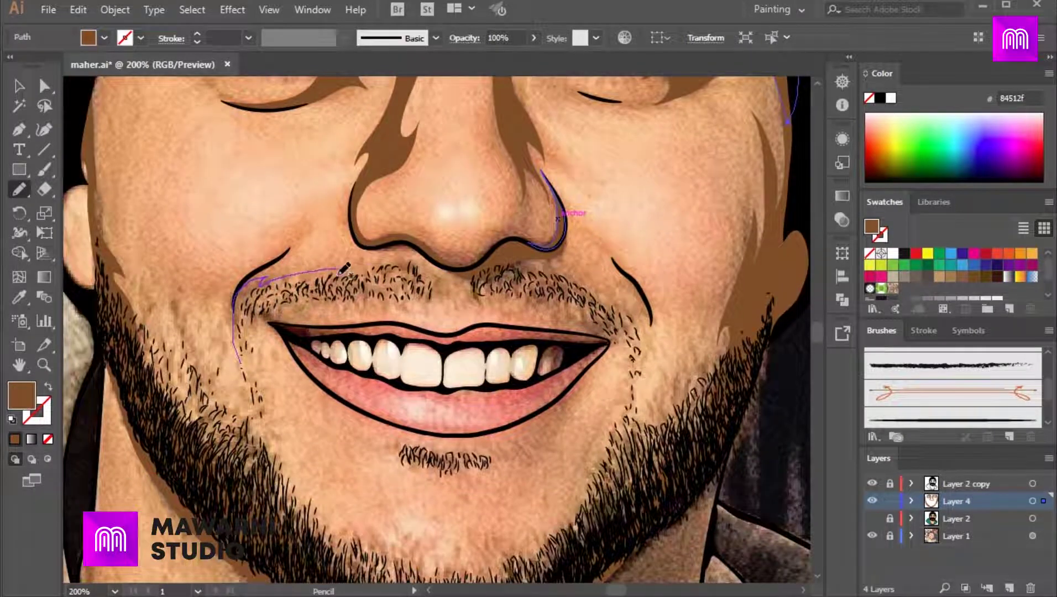
mouse_move(345, 269)
mouse_down()
mouse_move(393, 260)
mouse_move(434, 299)
mouse_up()
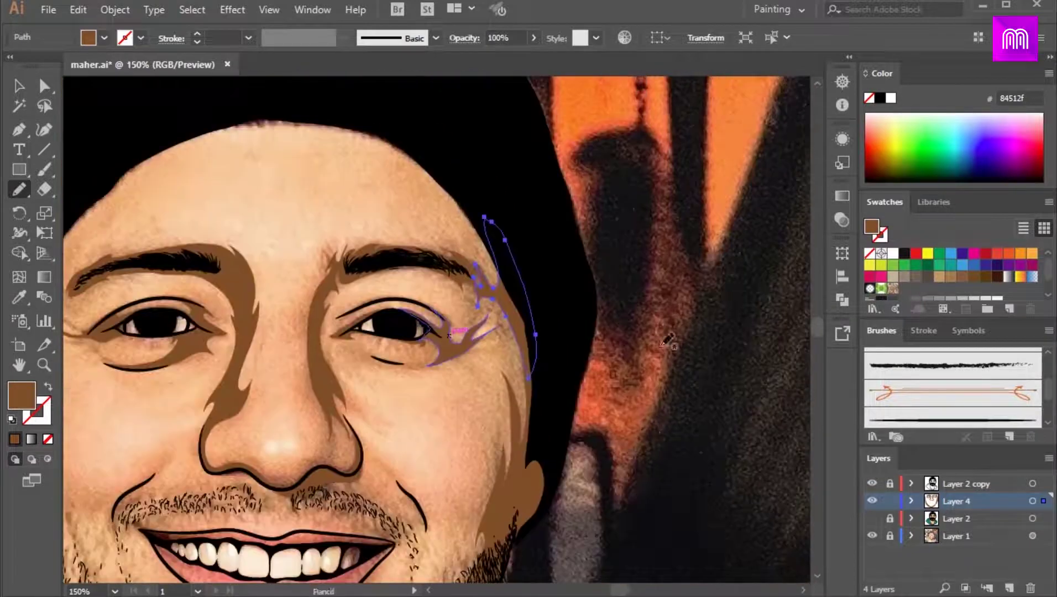
Hide the photo layer and draw a tapering brown shadow from the left-hand nostril wing towards the smile line
key(ctrl+minus)
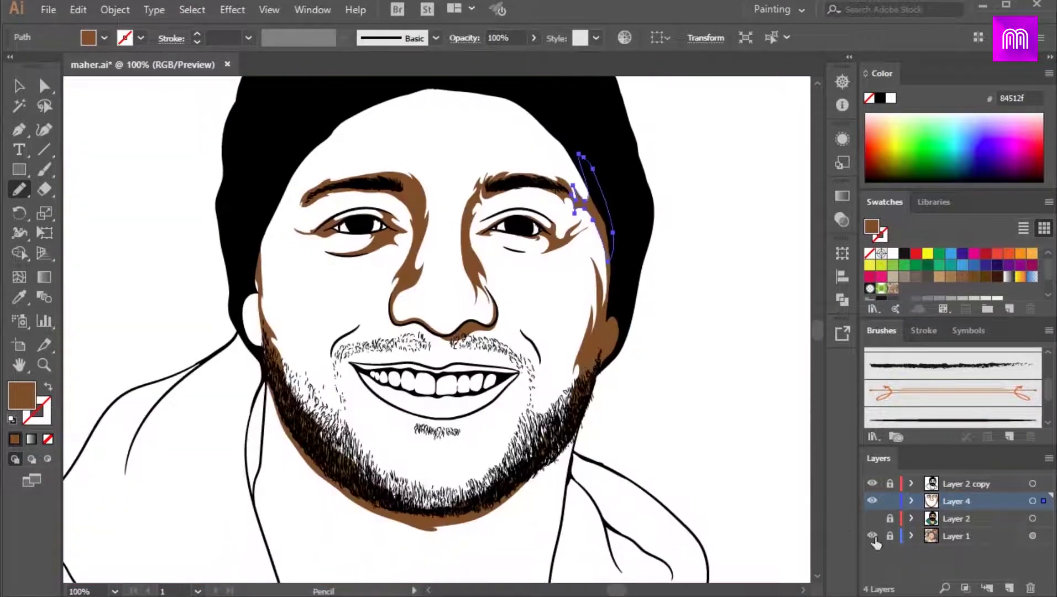
key(ctrl+plus)
key(ctrl+plus)
mouse_move(203, 462)
mouse_down()
mouse_move(380, 307)
mouse_move(514, 213)
mouse_up()
drag(307, 298, 336, 260)
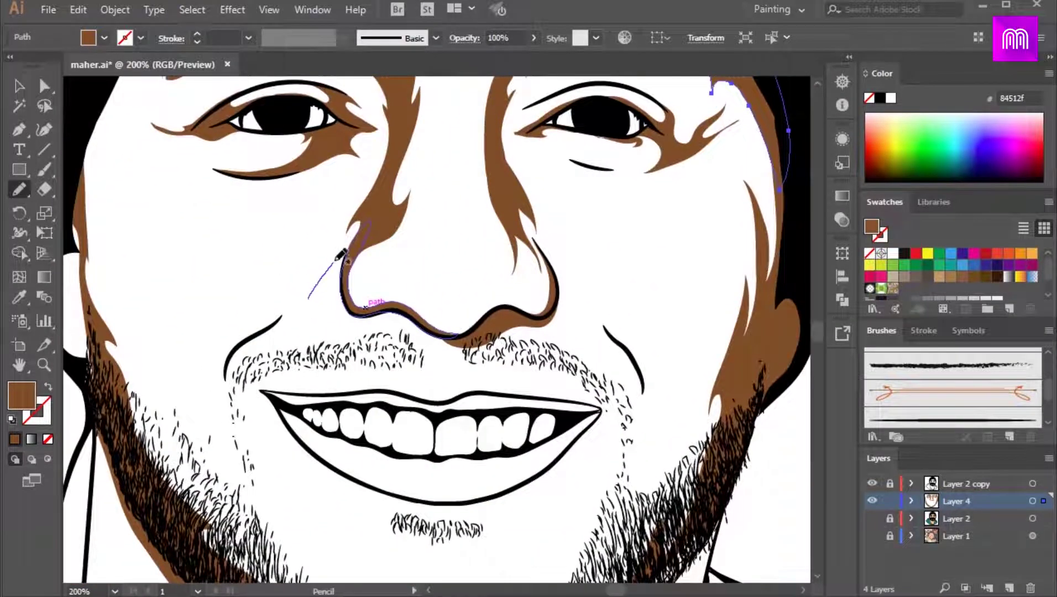
drag(309, 292, 291, 305)
Draw thin brown shadows along the left-hand and right-hand smile lines
key(ctrl+plus)
mouse_move(317, 408)
mouse_down()
mouse_move(393, 325)
mouse_move(350, 349)
mouse_move(315, 410)
mouse_up()
mouse_move(709, 427)
mouse_down()
mouse_move(453, 359)
mouse_move(396, 367)
mouse_up()
drag(571, 272, 587, 301)
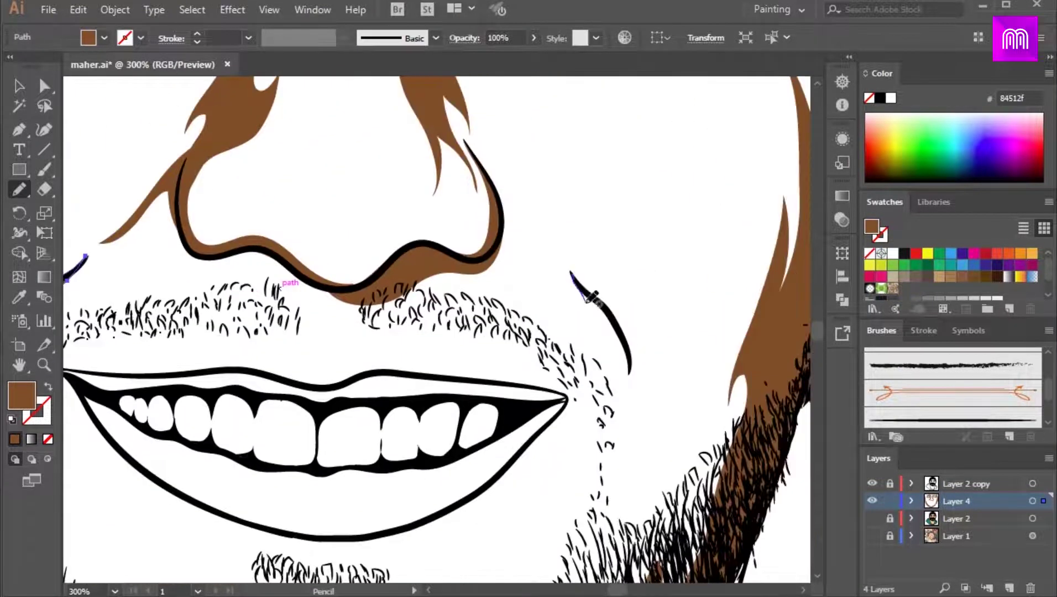
drag(628, 374, 634, 380)
Draw a small brown shadow along the outside of the right-hand nostril wing and touch up above the right-hand eyelid crease
drag(469, 114, 523, 283)
mouse_move(547, 346)
mouse_down()
mouse_move(506, 299)
mouse_move(514, 283)
mouse_up()
key(ctrl+minus)
key(ctrl+minus)
key(ctrl+minus)
key(ctrl+plus)
key(ctrl+plus)
drag(521, 221, 515, 312)
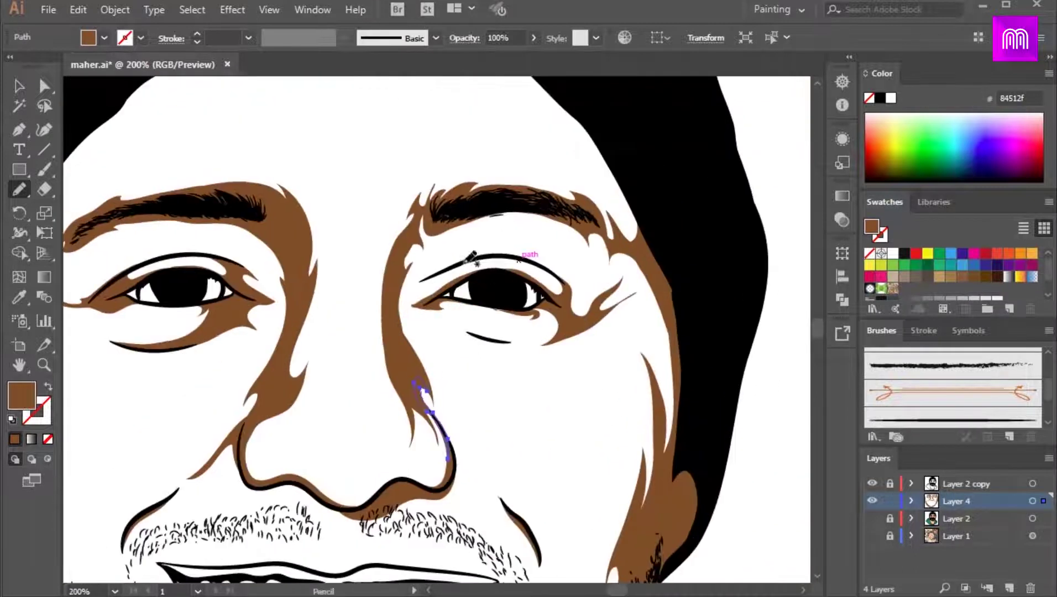
drag(437, 294, 460, 268)
mouse_move(517, 239)
mouse_down()
mouse_move(512, 257)
mouse_move(582, 265)
mouse_move(497, 235)
mouse_up()
mouse_move(484, 223)
mouse_down()
mouse_move(553, 283)
mouse_move(686, 283)
mouse_up()
Draw brown shadows inside the left-hand ear and around its lobe
drag(220, 508, 282, 276)
drag(240, 165, 247, 234)
drag(253, 328, 240, 169)
key(ctrl+plus)
drag(453, 427, 464, 317)
mouse_move(443, 342)
mouse_down()
mouse_move(459, 432)
mouse_move(445, 354)
mouse_up()
drag(462, 416, 474, 347)
drag(474, 347, 485, 400)
mouse_move(412, 280)
mouse_down()
mouse_move(451, 360)
mouse_move(462, 326)
mouse_move(418, 265)
mouse_up()
key(ctrl+1)
drag(509, 256, 453, 368)
Draw brown shadow shapes across the forehead along the beanie's lower edge, and clear the selection
drag(409, 313, 417, 299)
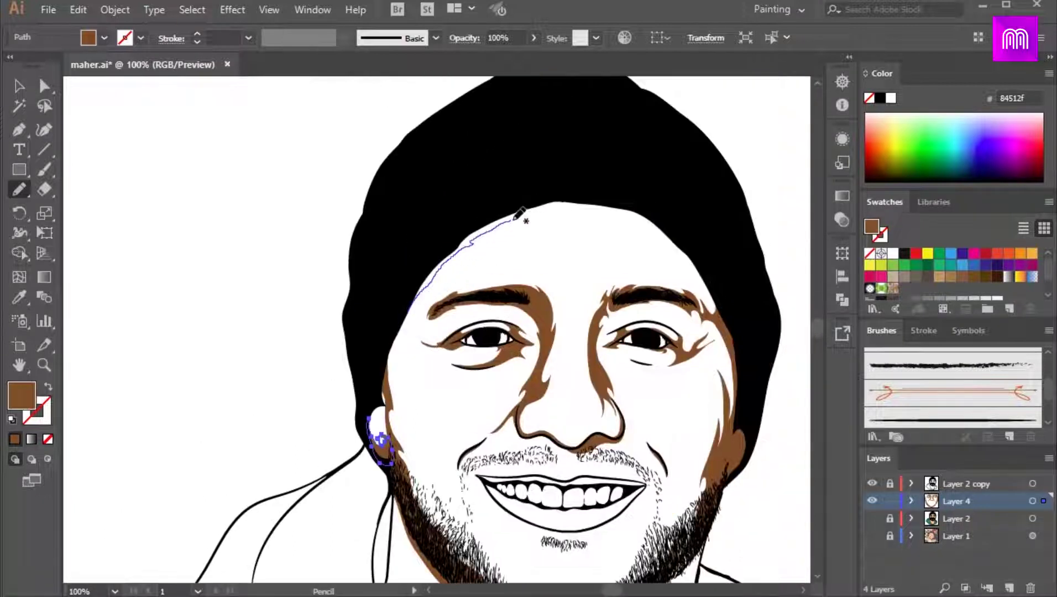
drag(661, 226, 403, 320)
drag(552, 279, 492, 253)
drag(655, 262, 622, 229)
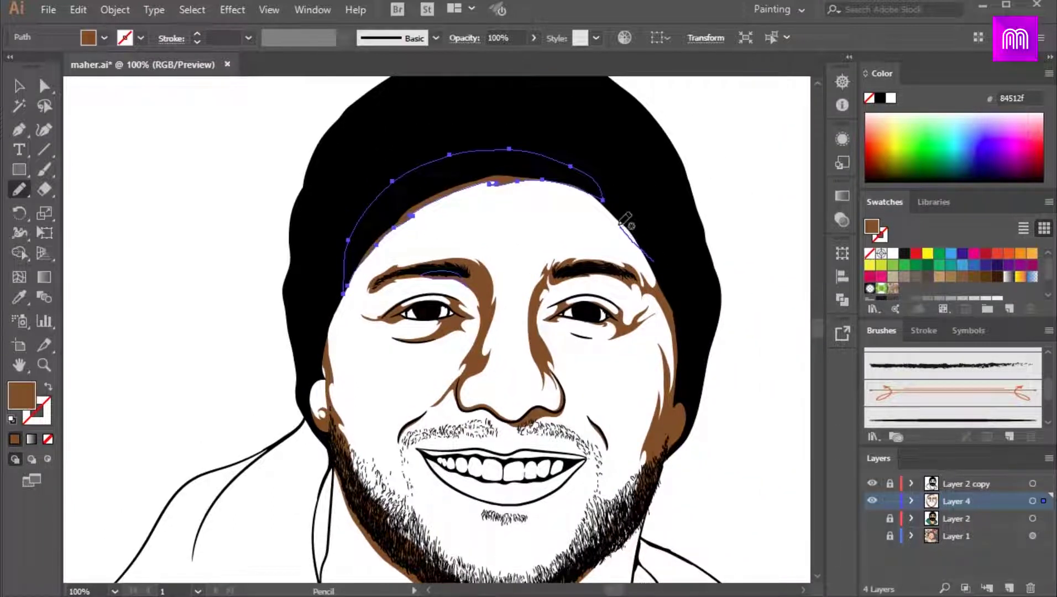
drag(575, 196, 655, 262)
key(ctrl+plus)
key(ctrl+minus)
key(ctrl+plus)
key(ctrl+plus)
key(v)
drag(376, 288, 460, 286)
key(ctrl+minus)
click(622, 234)
key(ctrl+minus)
key(ctrl+minus)
key(ctrl+minus)
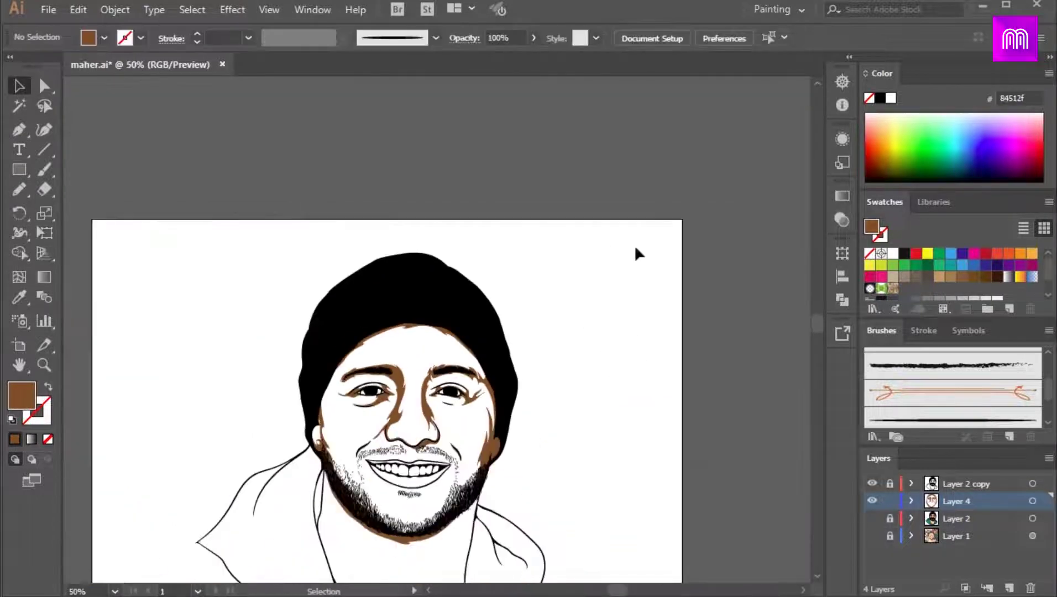
Add a new layer above the brown shadows, show the flat-colour layer and lock the brown shadow layer
click(1009, 588)
click(869, 536)
key(ctrl+plus)
drag(464, 426, 533, 286)
click(888, 519)
double_click(23, 398)
click(662, 262)
key(Escape)
Sample the face's skin colour and darken the fill to tan cc9562
click(19, 299)
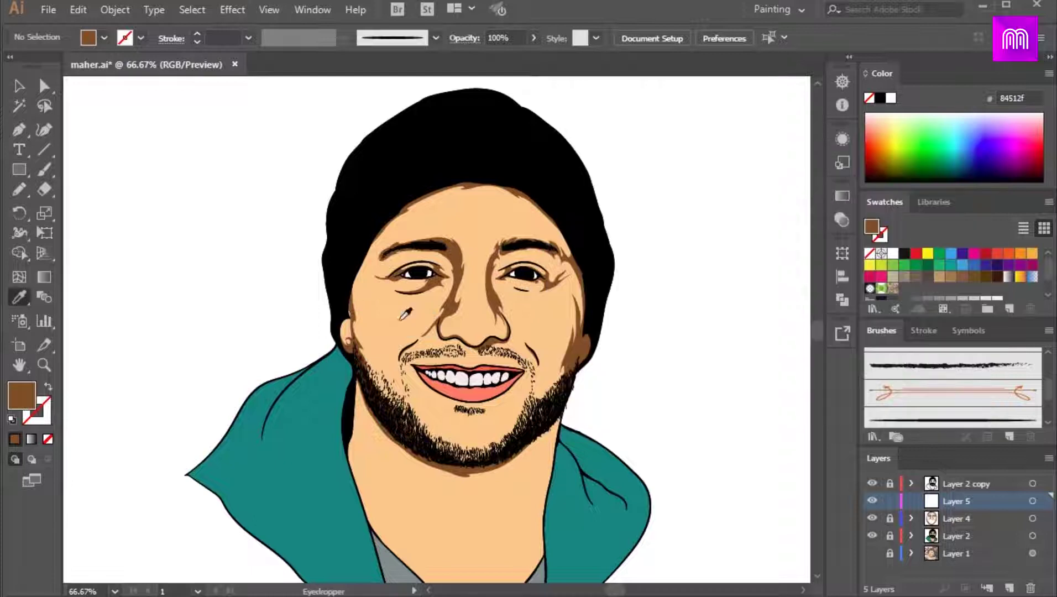
click(421, 314)
key(v)
double_click(23, 396)
mouse_move(649, 221)
mouse_down()
mouse_move(684, 219)
mouse_move(673, 219)
mouse_up()
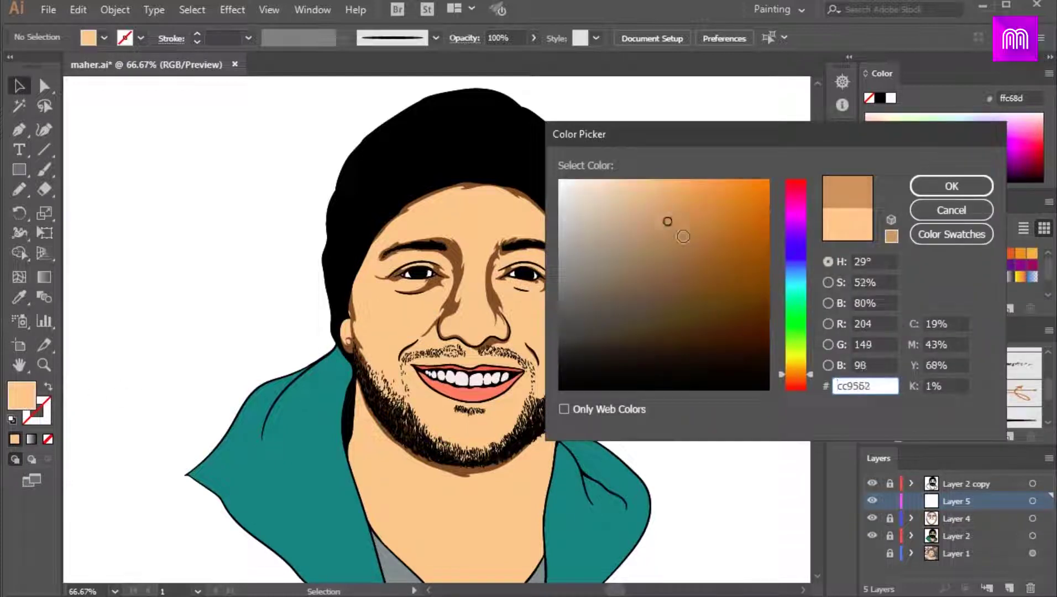
key(Return)
Draw a tan shadow from the left-hand eyebrow past the nose into the beard, and move Layer 5 beneath Layer 4
key(n)
key(ctrl+plus)
drag(429, 309, 490, 235)
key(ctrl+plus)
drag(493, 357, 458, 340)
drag(450, 271, 425, 434)
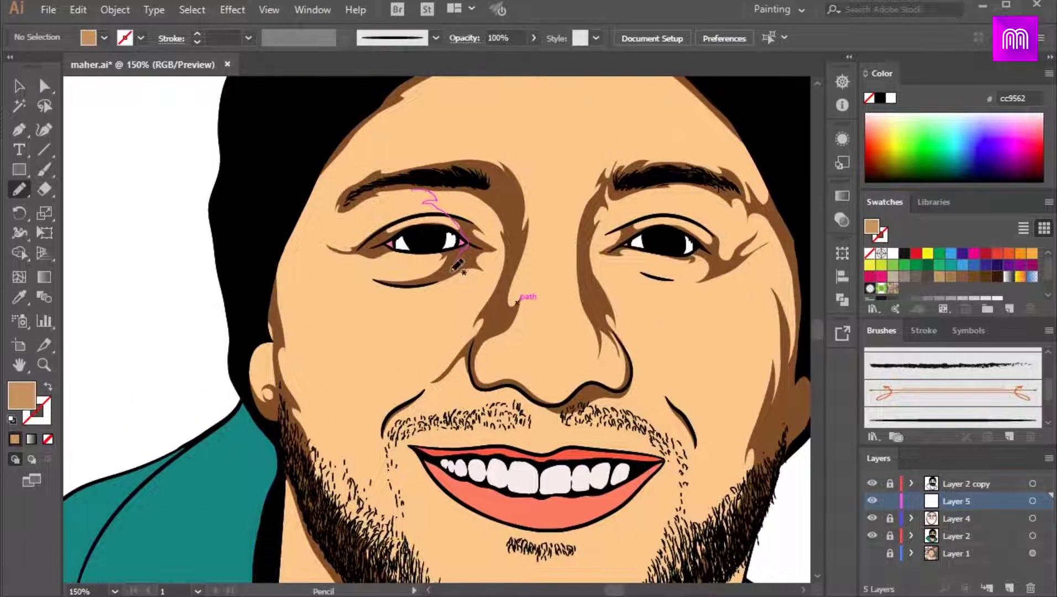
mouse_move(440, 341)
mouse_down()
mouse_move(381, 486)
mouse_move(369, 563)
mouse_up()
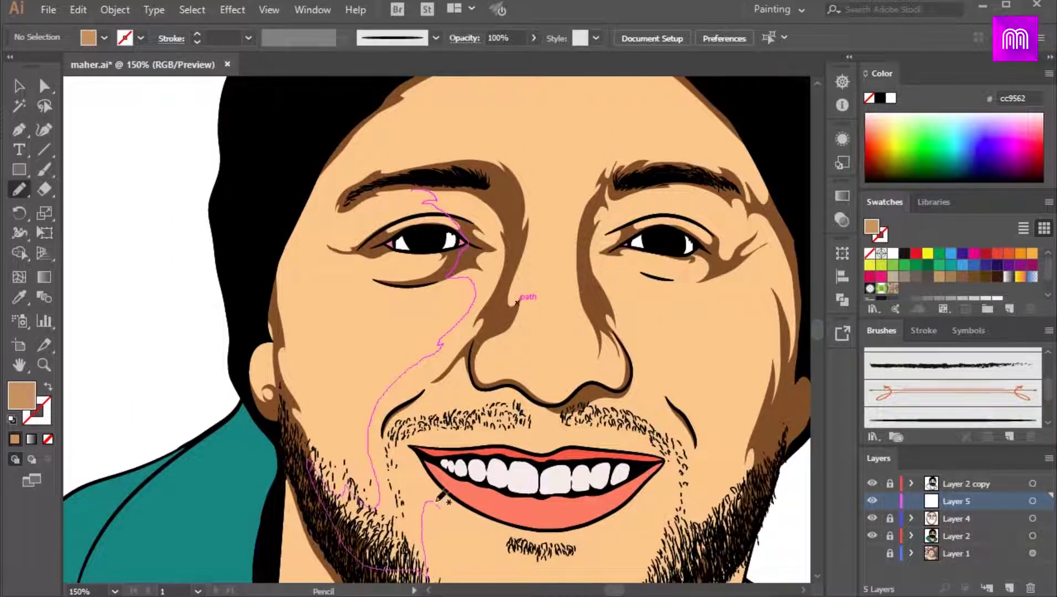
mouse_move(473, 413)
mouse_down()
mouse_move(500, 294)
mouse_move(436, 182)
mouse_move(413, 172)
mouse_up()
drag(956, 500, 956, 522)
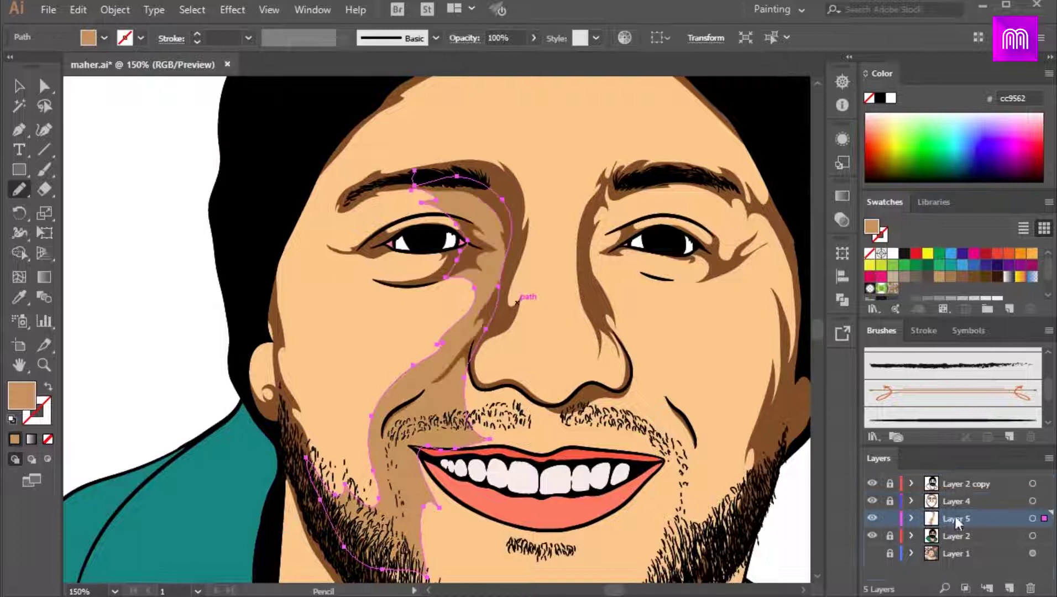
Draw a tan shadow on the left-hand temple, from the beanie around the outer end of the eyebrow
key(ctrl+plus)
key(ctrl+plus)
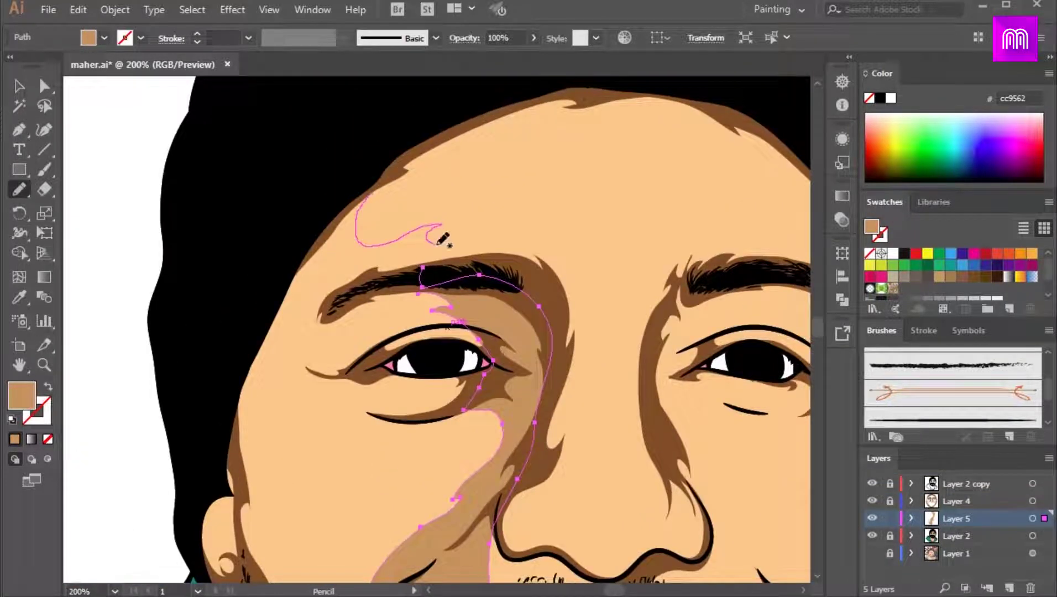
drag(365, 356, 363, 186)
key(ctrl+minus)
key(ctrl+minus)
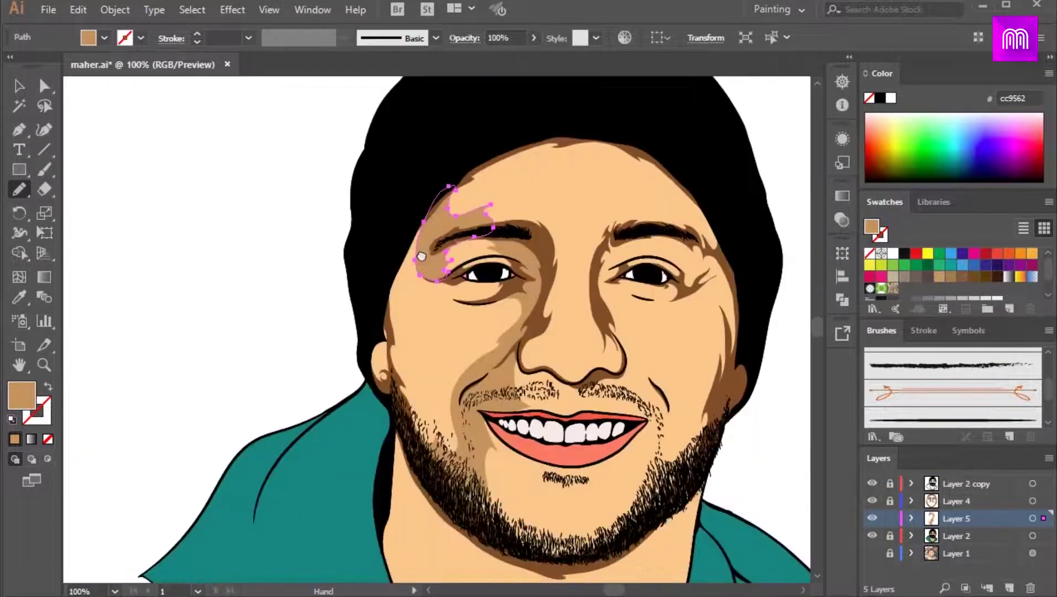
Draw a curved tan shadow down the left-hand edge of the face, from the temple to the beard
mouse_move(429, 362)
mouse_down()
mouse_move(435, 258)
mouse_move(394, 280)
mouse_move(405, 358)
mouse_move(451, 436)
mouse_up()
key(ctrl+minus)
key(ctrl+plus)
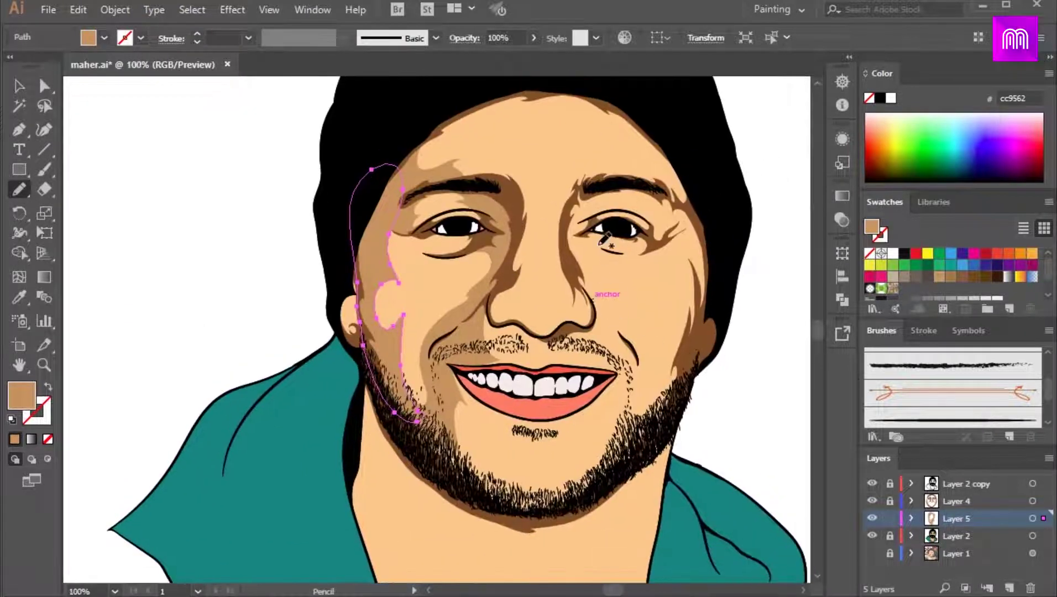
Draw a tan shadow from the right-hand eyebrow down the cheek into the beard, and another along the nose bridge
mouse_move(671, 358)
mouse_down()
mouse_move(677, 407)
mouse_move(590, 474)
mouse_up()
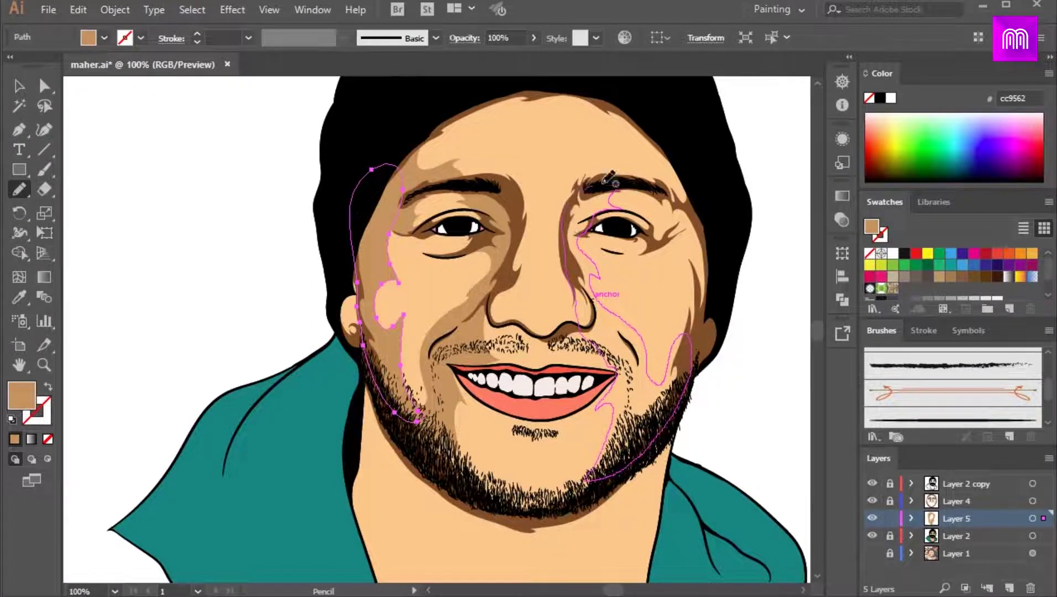
drag(608, 178, 610, 181)
key(ctrl+plus)
key(ctrl+plus)
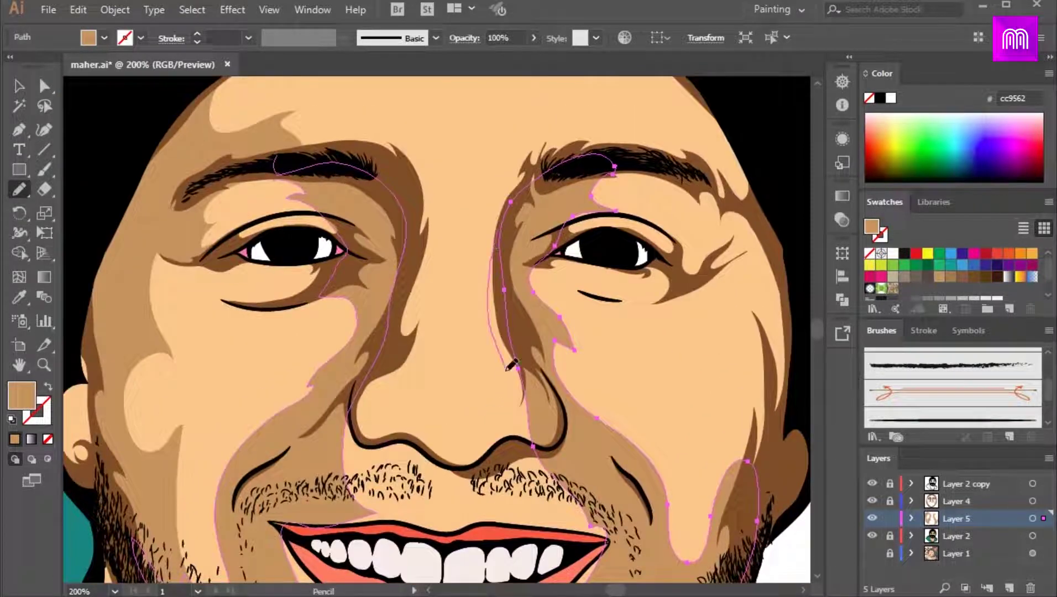
drag(496, 227, 497, 225)
Draw a tan shadow inside the left-hand nostril wing and along the underside of the nose
mouse_move(543, 421)
mouse_down()
mouse_move(383, 298)
mouse_move(423, 292)
mouse_up()
mouse_move(279, 242)
mouse_down()
mouse_move(308, 303)
mouse_move(243, 252)
mouse_up()
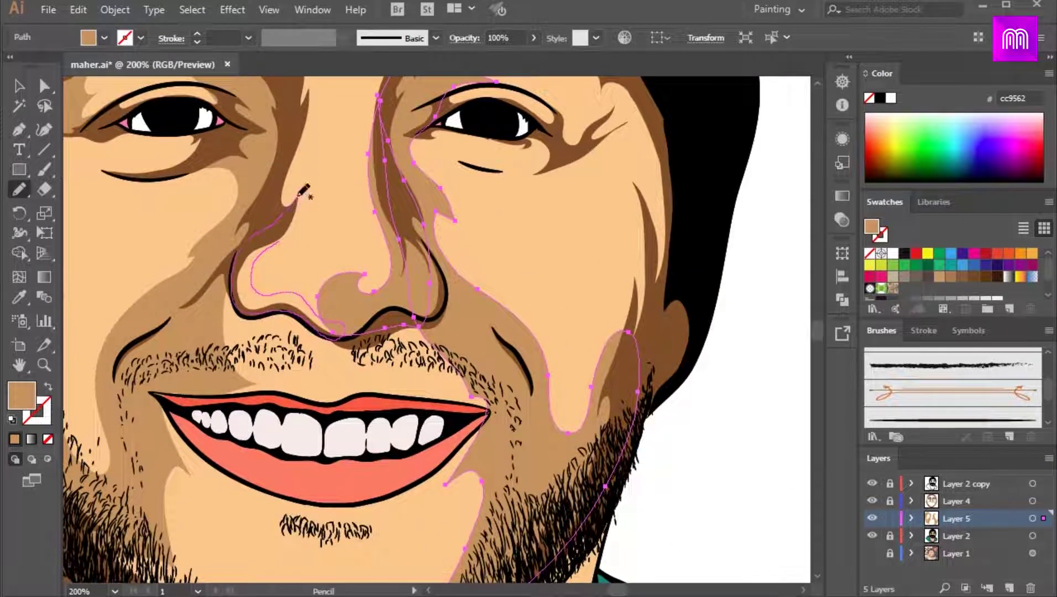
key(ctrl+minus)
key(ctrl+minus)
Draw a tan shadow down the right-hand temple and outer cheek, from the beanie to the beard
scroll(579, 230, up, 1)
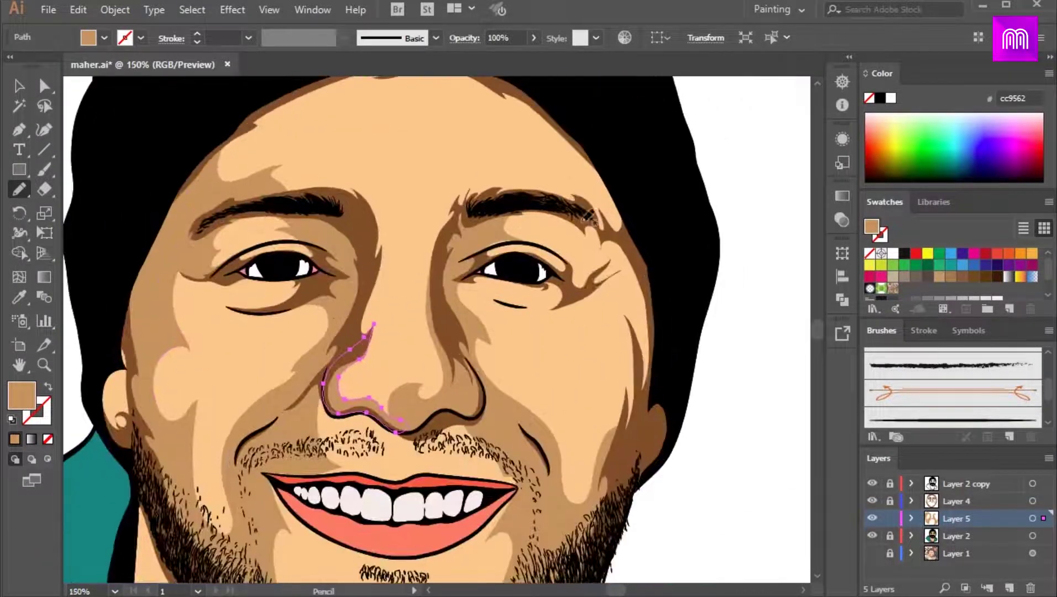
drag(556, 433, 555, 435)
key(ctrl+z)
drag(615, 243, 607, 268)
drag(569, 248, 573, 278)
mouse_move(561, 316)
mouse_down()
mouse_move(599, 464)
mouse_move(587, 176)
mouse_move(536, 221)
mouse_move(570, 251)
mouse_up()
key(ctrl+minus)
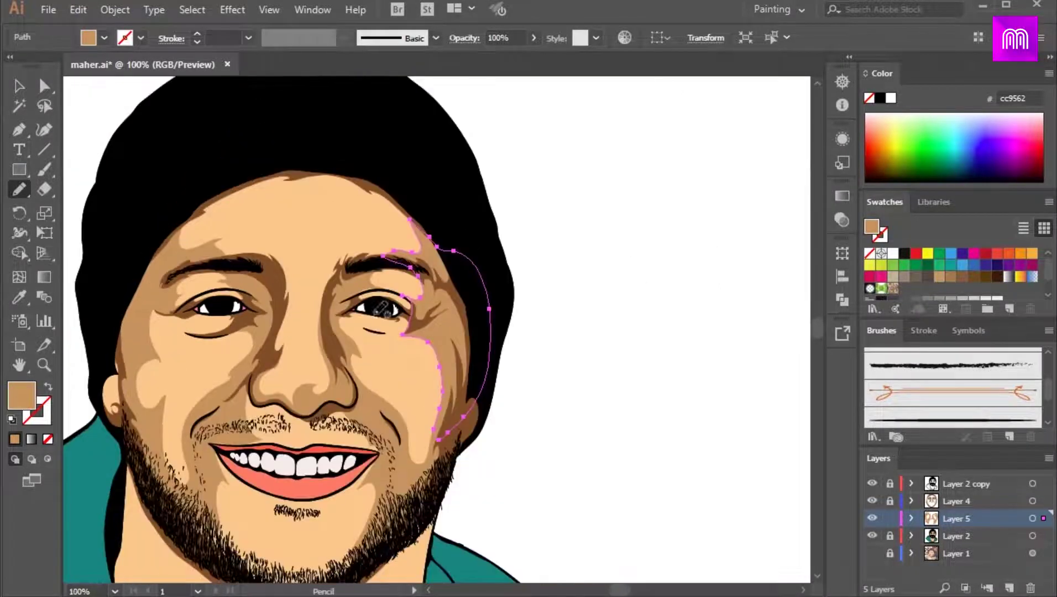
Draw a tan shadow under the nose and around the right-hand corner of the mouth
scroll(433, 283, up, 2)
scroll(455, 243, down, 3)
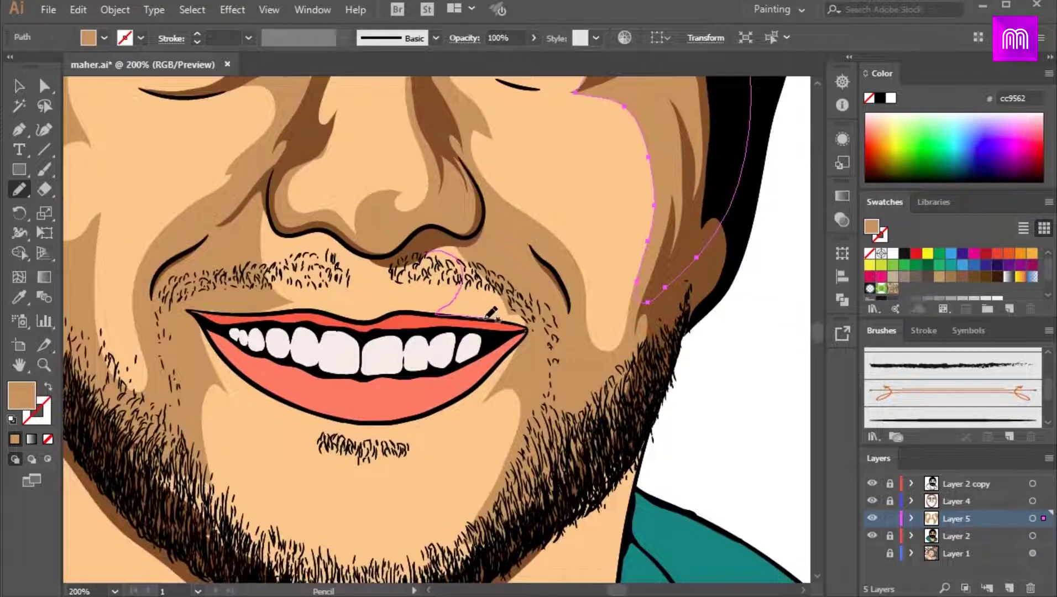
drag(445, 237, 421, 256)
key(ctrl+minus)
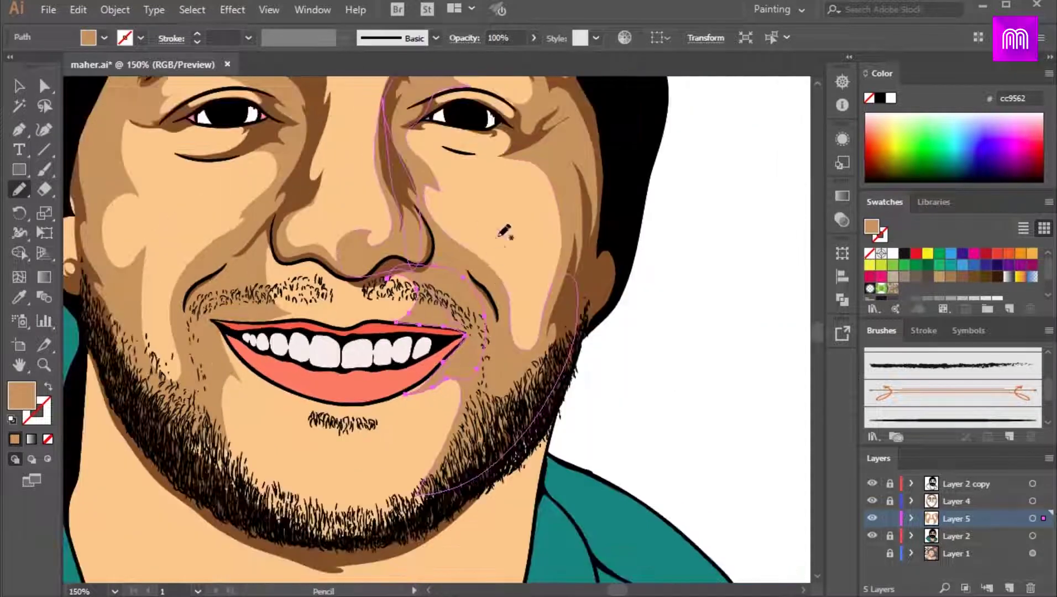
Draw a tan shadow around the left-hand corner of the mouth
key(ctrl+plus)
drag(354, 287, 455, 301)
drag(240, 335, 267, 365)
drag(311, 417, 273, 325)
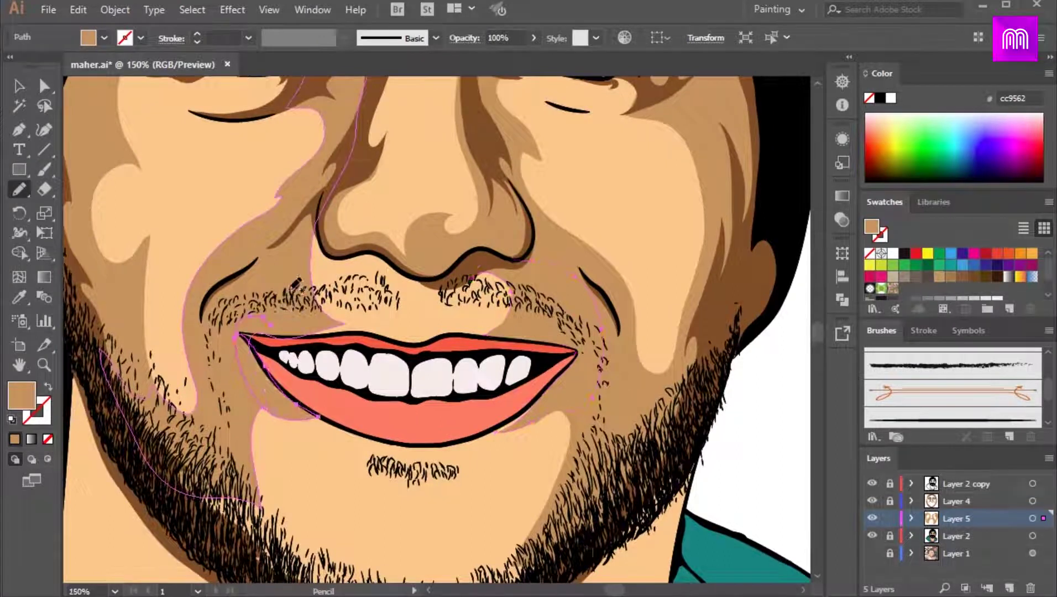
Draw tan shadows from both sides of the lower lip down into the beard
key(ctrl+minus)
key(ctrl+plus)
key(ctrl+plus)
drag(444, 385, 484, 263)
mouse_move(466, 300)
mouse_down()
mouse_move(381, 478)
mouse_move(538, 279)
mouse_move(556, 284)
mouse_up()
key(ctrl+minus)
key(ctrl+plus)
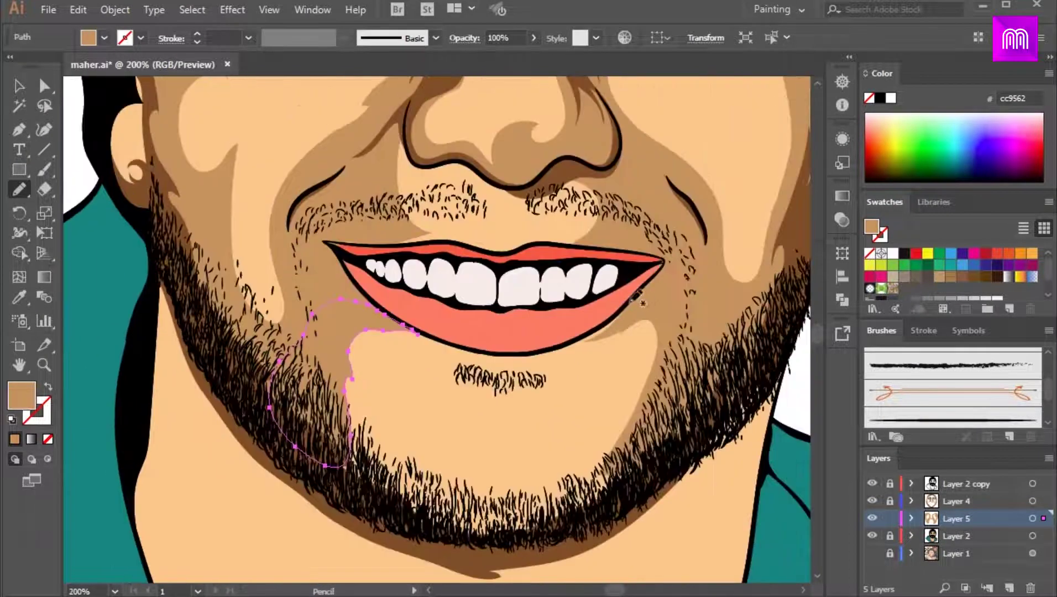
mouse_move(611, 432)
mouse_down()
mouse_move(674, 449)
mouse_move(633, 300)
mouse_up()
Try to draw a broad tan shadow across the forehead beneath the beanie
key(ctrl+minus)
key(ctrl+minus)
key(ctrl+minus)
mouse_move(407, 160)
mouse_down()
mouse_move(453, 276)
mouse_move(437, 290)
mouse_move(438, 317)
mouse_up()
key(ctrl+plus)
key(ctrl+plus)
mouse_move(235, 270)
mouse_down()
mouse_move(290, 217)
mouse_move(485, 192)
mouse_move(565, 273)
mouse_move(297, 275)
mouse_up()
key(ctrl+minus)
key(ctrl+plus)
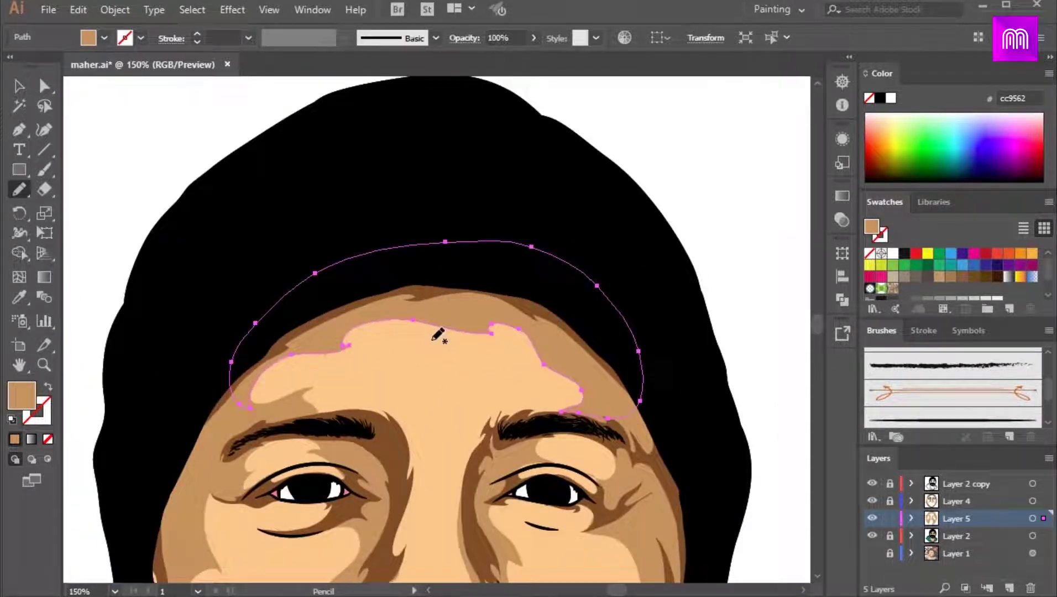
key(ctrl+minus)
key(ctrl+plus)
key(ctrl+plus)
drag(546, 271, 562, 229)
key(ctrl+z)
Draw narrow tan shadows beside the inner end of the right-hand eyebrow and along the forehead beneath the beanie
drag(491, 526, 500, 452)
mouse_move(502, 371)
mouse_down()
mouse_move(647, 255)
mouse_move(409, 134)
mouse_move(516, 421)
mouse_move(490, 467)
mouse_up()
drag(321, 276, 365, 326)
drag(257, 361, 376, 276)
drag(465, 250, 257, 360)
key(ctrl+minus)
key(ctrl+minus)
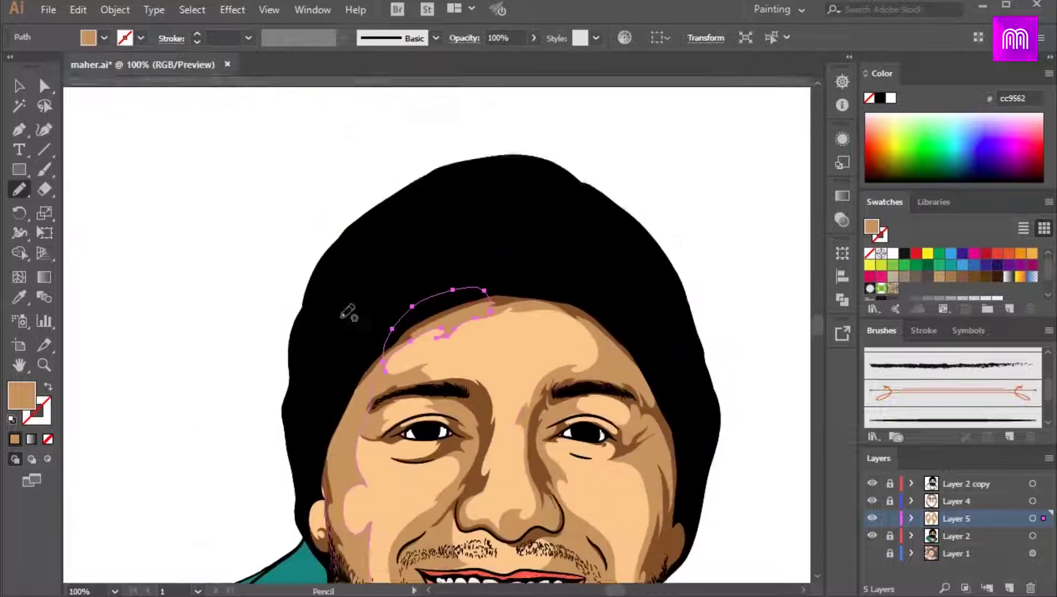
drag(420, 388, 408, 280)
key(ctrl+minus)
key(ctrl+plus)
key(ctrl+plus)
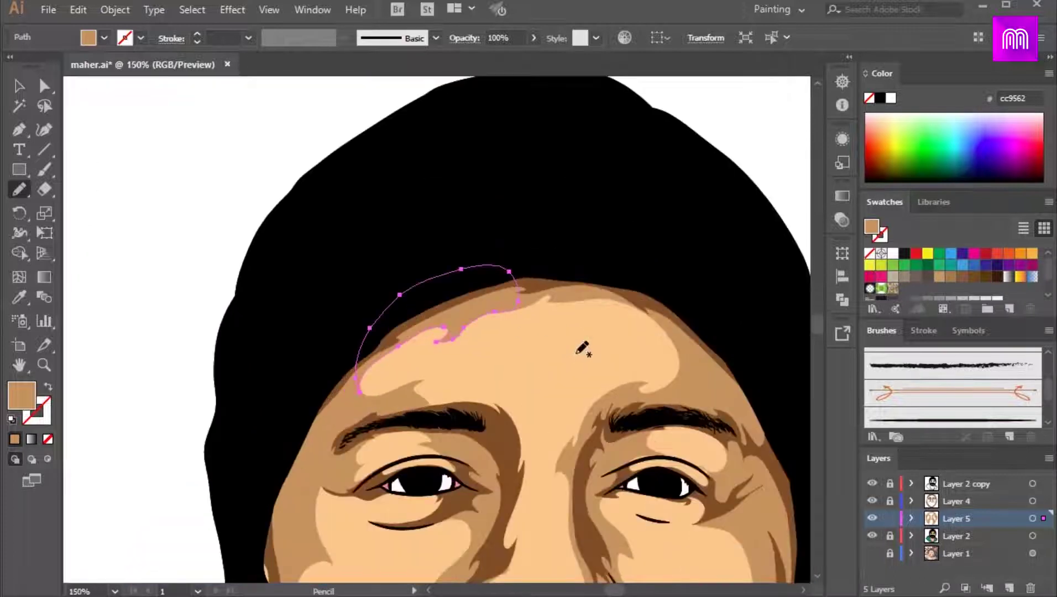
Draw a tan shadow on the right-hand side of the forehead beneath the beanie and clear the selection
mouse_move(561, 303)
mouse_down()
mouse_move(677, 378)
mouse_move(679, 369)
mouse_up()
key(ctrl+minus)
key(ctrl+minus)
drag(589, 324, 658, 251)
key(v)
click(664, 348)
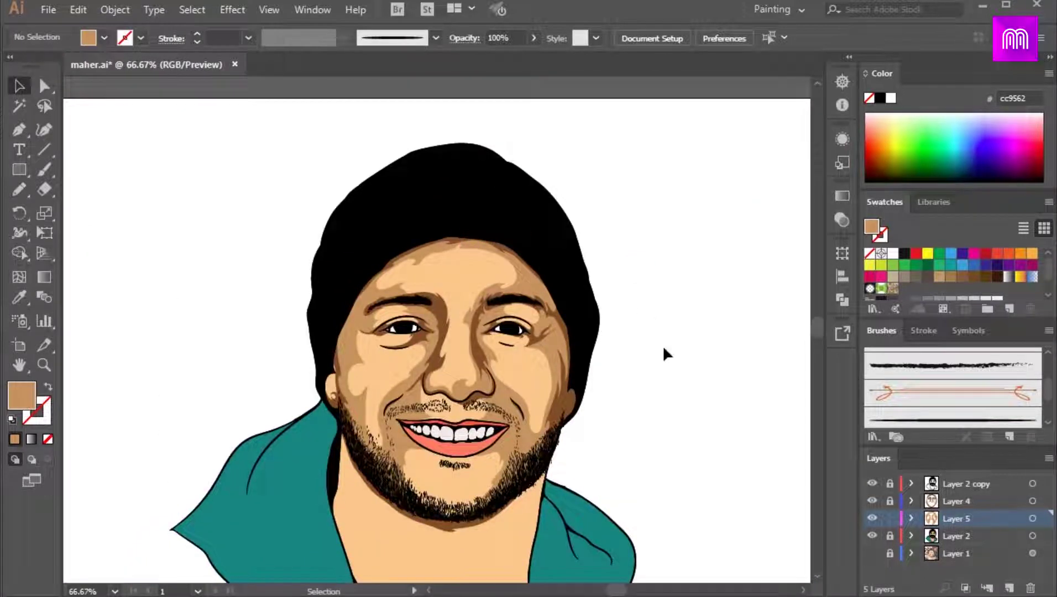
Draw a large tan shadow down the left-hand side of the neck from the beard to the collar
drag(426, 468, 484, 268)
key(ctrl+plus)
drag(477, 405, 448, 367)
key(n)
mouse_move(442, 325)
mouse_down()
mouse_move(506, 536)
mouse_move(456, 311)
mouse_move(474, 332)
mouse_up()
key(ctrl+plus)
mouse_move(338, 255)
mouse_down()
mouse_move(388, 395)
mouse_move(400, 481)
mouse_move(357, 116)
mouse_up()
Fill the gap between the neck shadow and the grey collar with tan and extend the tan shading beneath the chin
drag(477, 518, 454, 328)
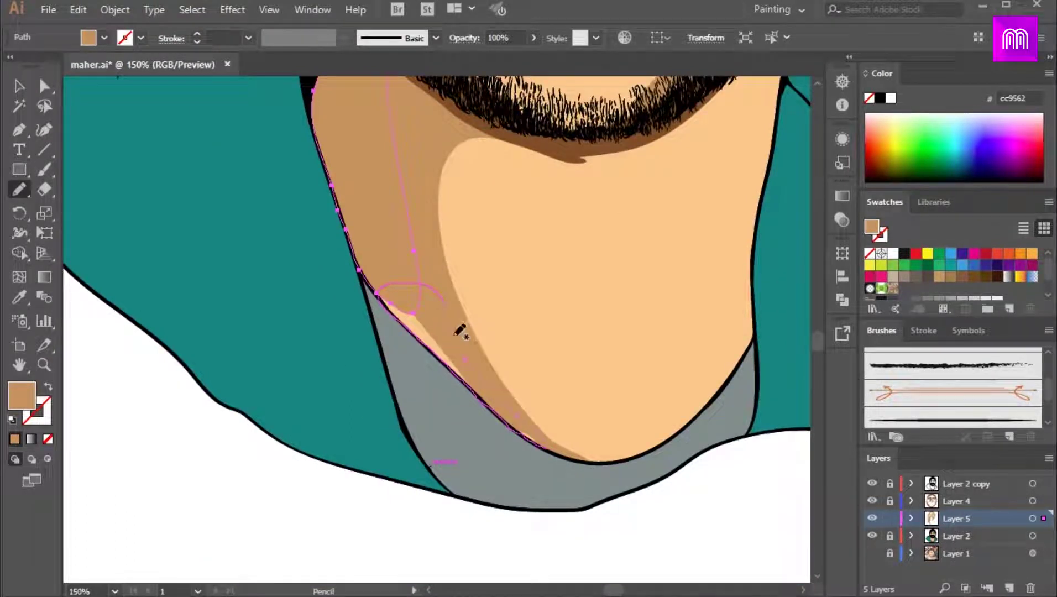
scroll(459, 330, down, 4)
scroll(519, 292, up, 3)
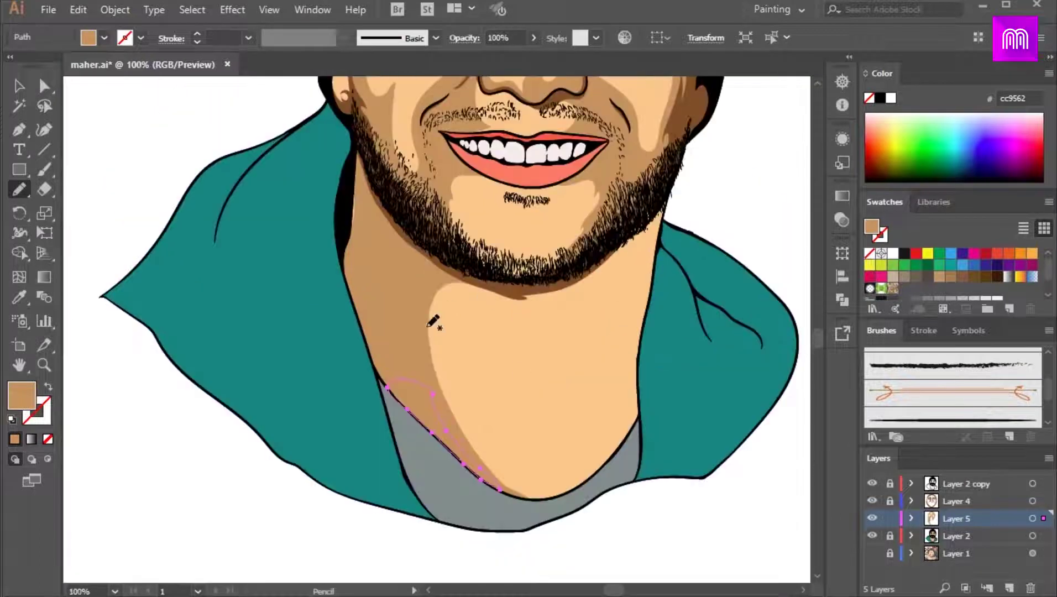
drag(655, 263, 423, 331)
drag(447, 295, 442, 358)
Lock Layer 5, unlock Layer 4, and draw a brown 84512f shadow on the neck beneath the left-hand jaw
click(890, 519)
click(890, 501)
click(1033, 501)
key(ctrl+shift+a)
scroll(296, 390, up, 2)
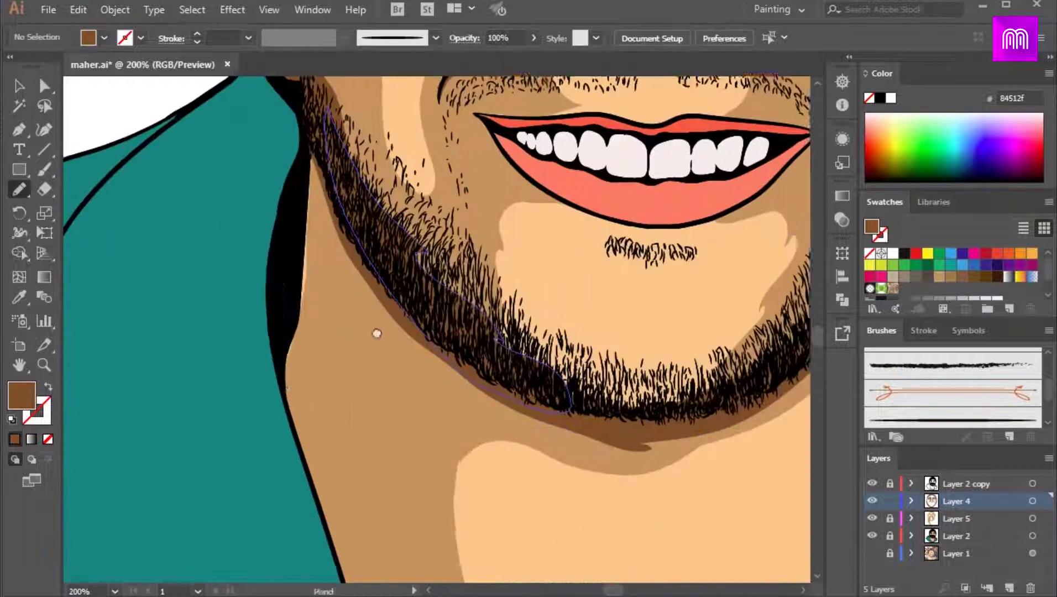
drag(302, 287, 287, 373)
drag(329, 294, 346, 383)
drag(325, 331, 326, 325)
Draw brown shadows along the left-hand edge of the neck and join them to the shadow beneath the jaw
scroll(397, 309, down, 3)
scroll(430, 303, up, 1)
mouse_move(419, 300)
mouse_down()
mouse_move(450, 312)
mouse_move(413, 282)
mouse_up()
scroll(451, 304, down, 1)
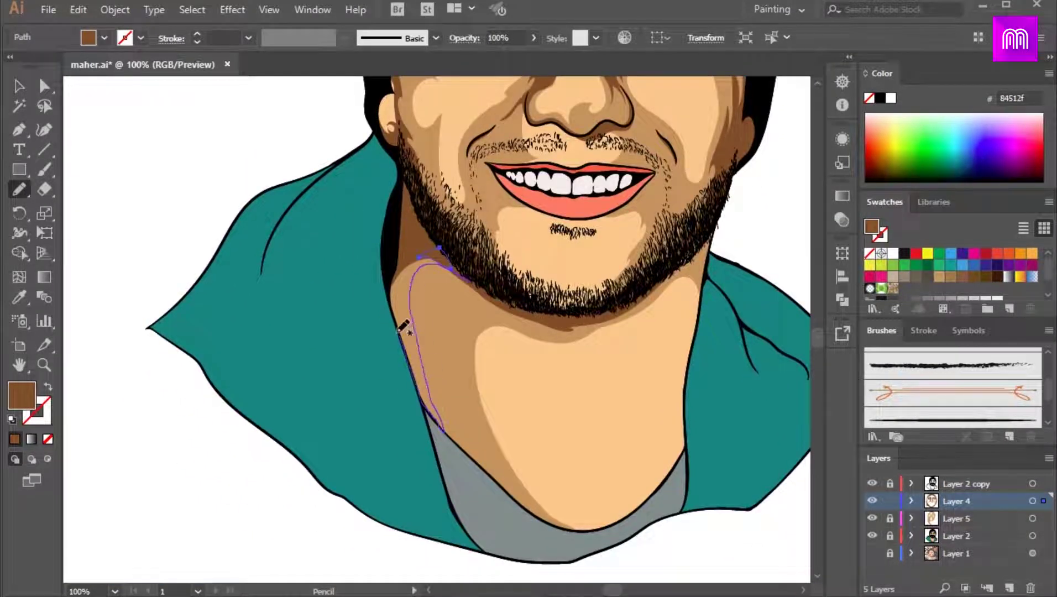
drag(403, 336, 418, 257)
scroll(442, 244, down, 1)
scroll(500, 218, up, 2)
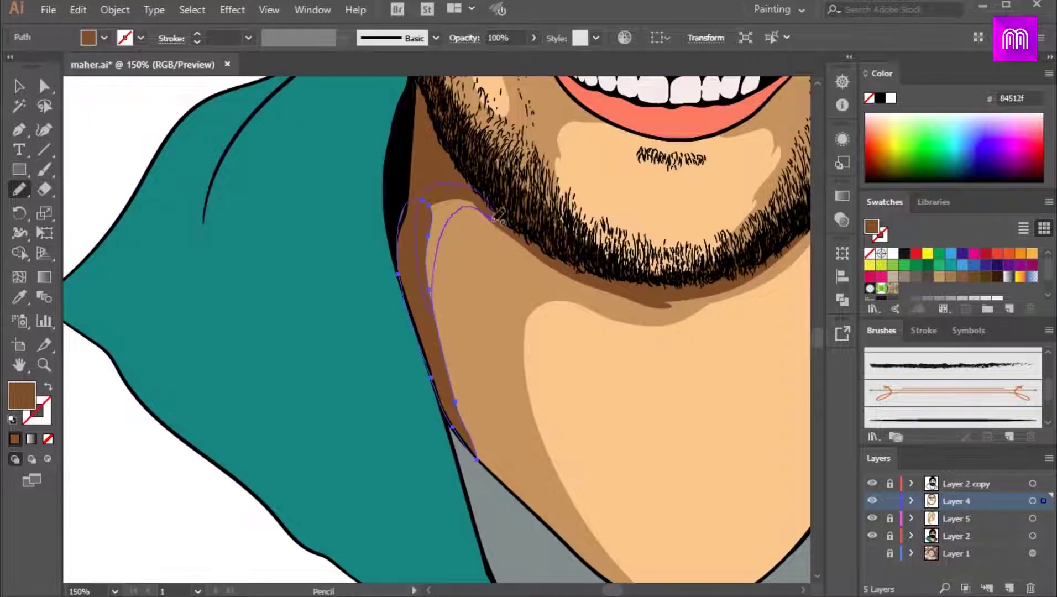
scroll(497, 211, down, 3)
scroll(484, 242, up, 3)
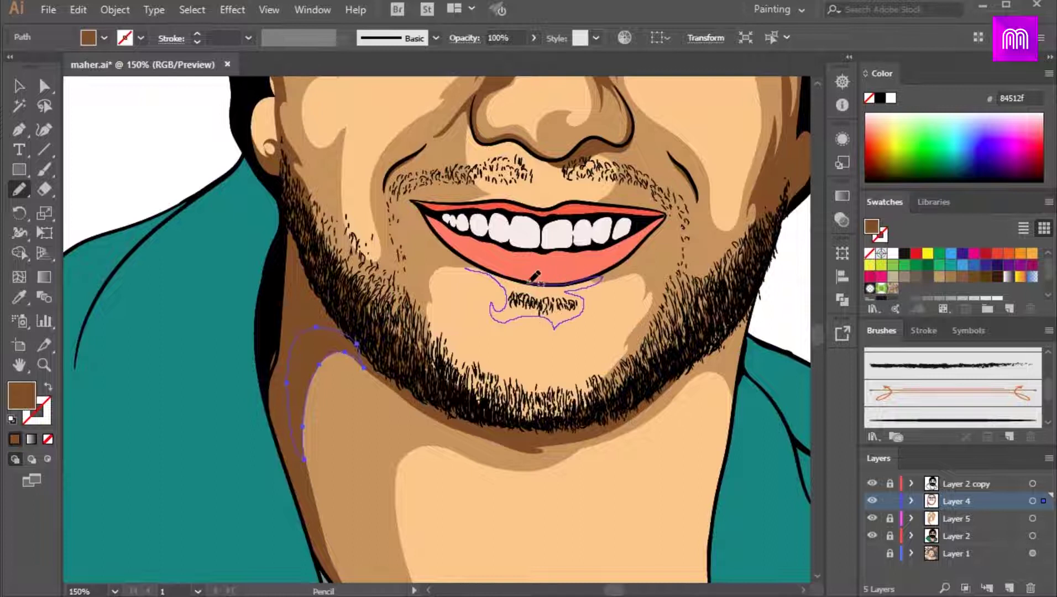
scroll(530, 410, down, 1)
mouse_move(468, 269)
mouse_down()
mouse_move(452, 263)
mouse_move(531, 299)
mouse_up()
key(ctrl+z)
Lock Layer 4, unlock Layer 5, and draw tan cc9562 shadows at the centre of the chin where the beard begins
scroll(268, 368, up, 2)
click(890, 501)
click(890, 518)
click(1032, 518)
key(v)
click(554, 443)
key(n)
mouse_move(444, 334)
mouse_down()
mouse_move(545, 359)
mouse_move(661, 320)
mouse_move(370, 271)
mouse_up()
scroll(530, 359, down, 1)
scroll(518, 359, up, 1)
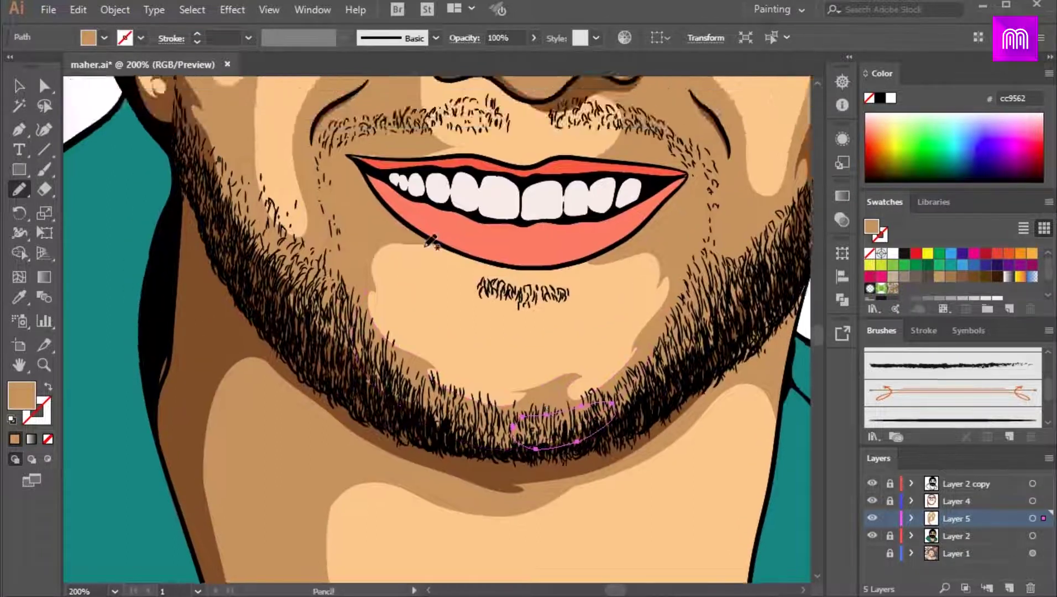
Draw a tan shadow beneath the lower lip around the small beard patch, ending in a downward point
scroll(362, 257, up, 1)
drag(417, 297, 484, 381)
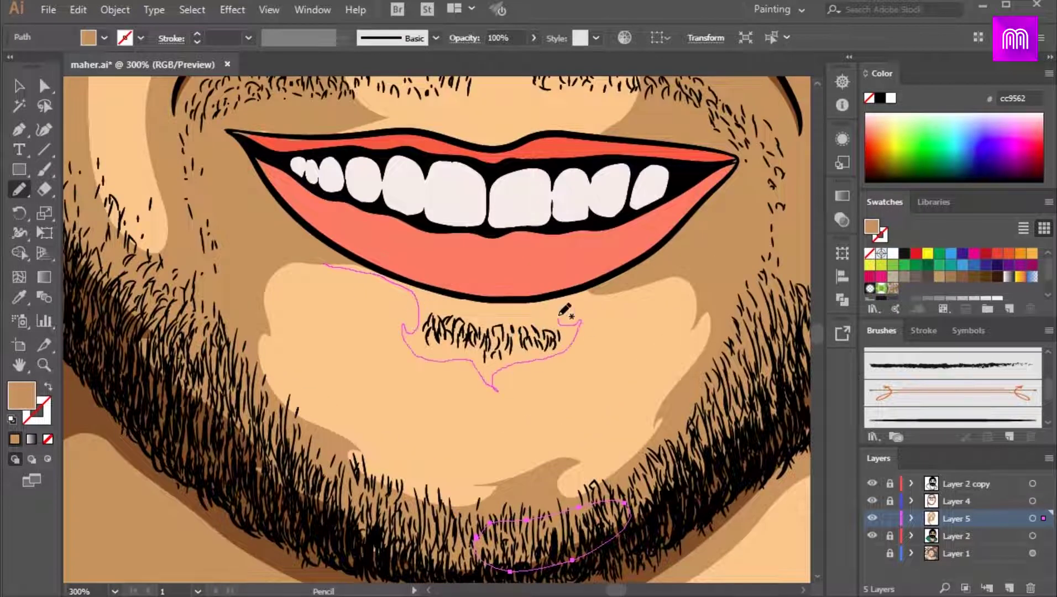
mouse_move(515, 301)
mouse_down()
mouse_move(376, 261)
mouse_move(326, 265)
mouse_up()
scroll(440, 330, down, 3)
scroll(500, 326, up, 2)
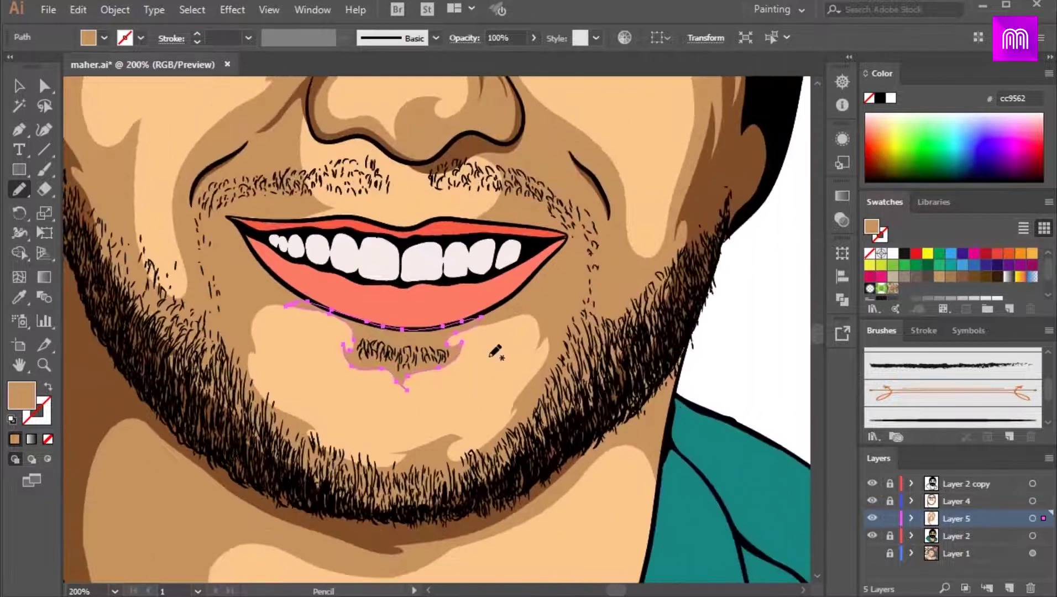
Draw a curved tan shadow directly beneath the right-hand eye
scroll(495, 354, down, 2)
scroll(531, 221, up, 2)
scroll(469, 262, up, 1)
drag(534, 256, 616, 265)
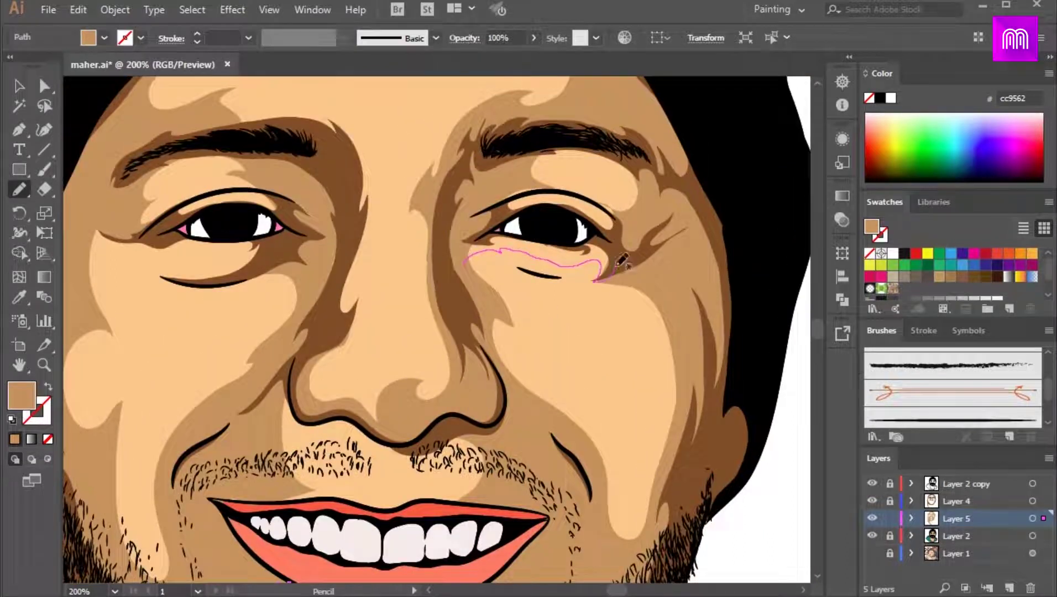
drag(529, 232, 472, 244)
Draw a tan shadow beneath the left-hand eye, extending past its outer corner
scroll(300, 359, up, 2)
scroll(301, 360, right, 2)
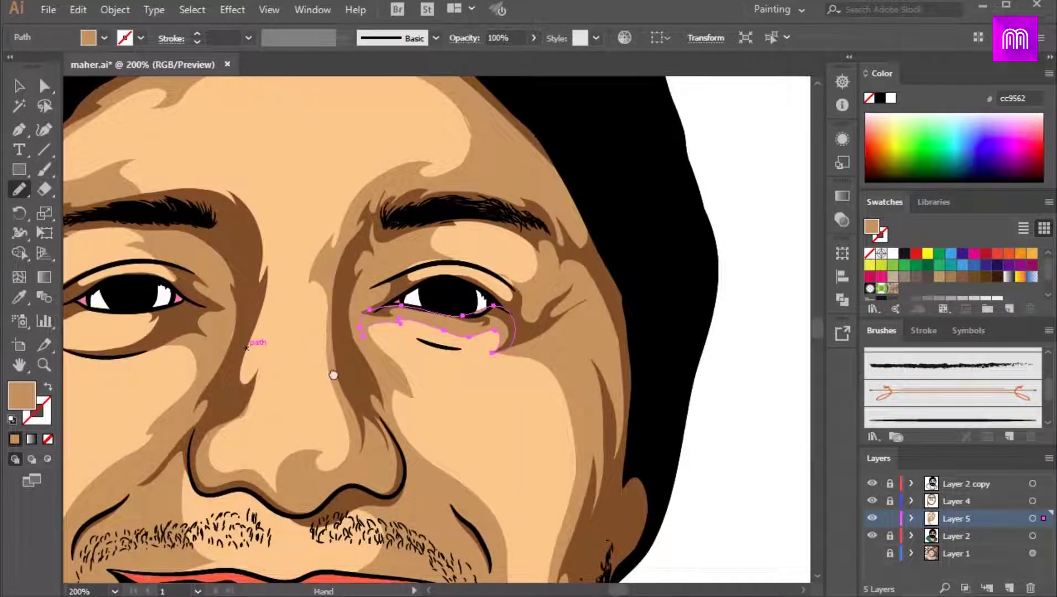
scroll(246, 347, left, 5)
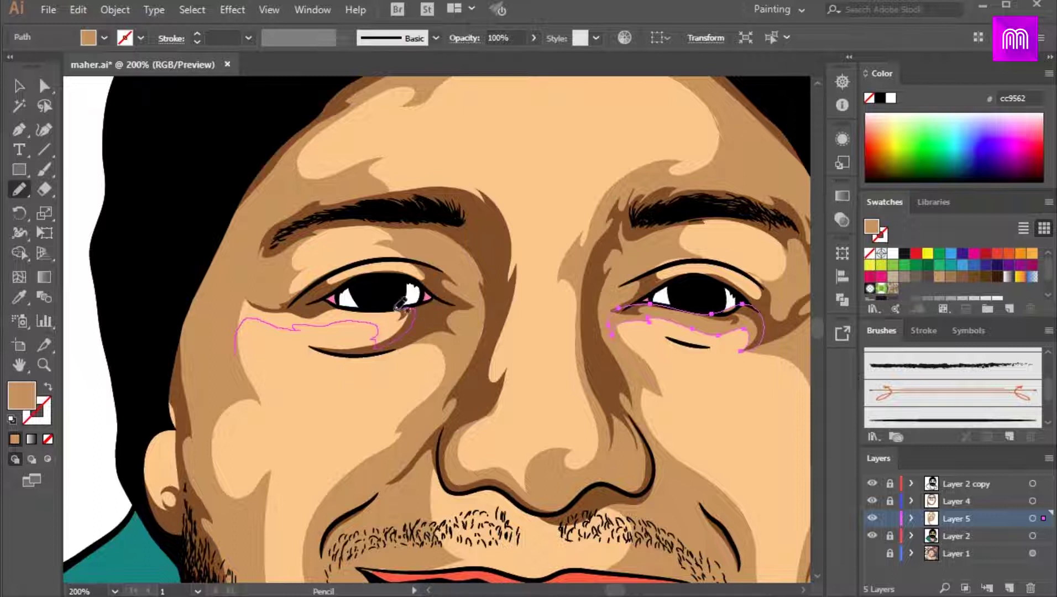
drag(313, 302, 312, 304)
scroll(313, 304, down, 3)
Draw a narrow tan shadow down the left-hand side of the nose bridge from the eyebrow to the nostril
scroll(675, 323, up, 4)
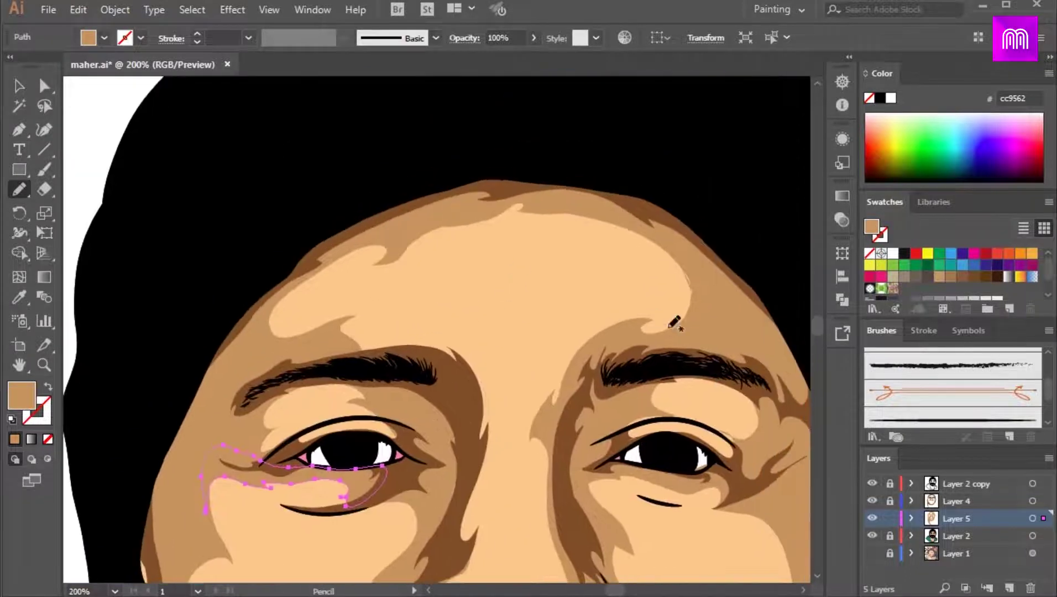
scroll(656, 315, up, 1)
scroll(656, 315, left, 1)
drag(467, 370, 366, 362)
scroll(500, 381, down, 3)
scroll(500, 385, up, 3)
scroll(500, 461, down, 3)
mouse_move(494, 488)
mouse_down()
mouse_move(480, 454)
mouse_move(496, 486)
mouse_up()
key(ctrl+minus)
key(ctrl+minus)
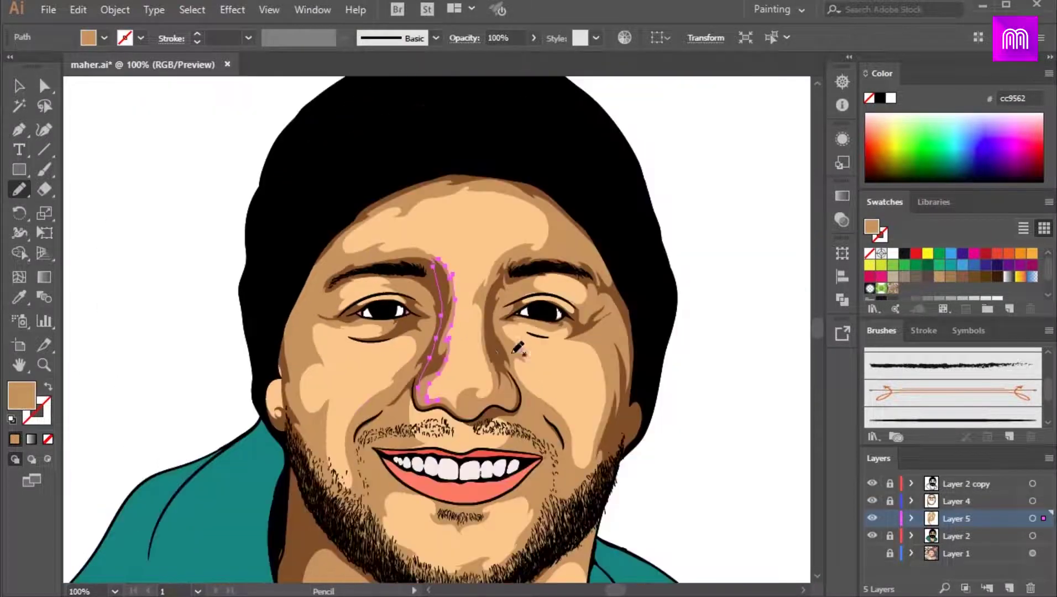
key(ctrl+plus)
mouse_move(379, 346)
mouse_down()
mouse_move(335, 357)
mouse_move(370, 363)
mouse_up()
key(ctrl+minus)
key(ctrl+minus)
Lock Layer 5, add a new layer directly above Layer 2, and set the fill colour to edbc94
click(889, 519)
click(956, 536)
click(1009, 587)
double_click(22, 394)
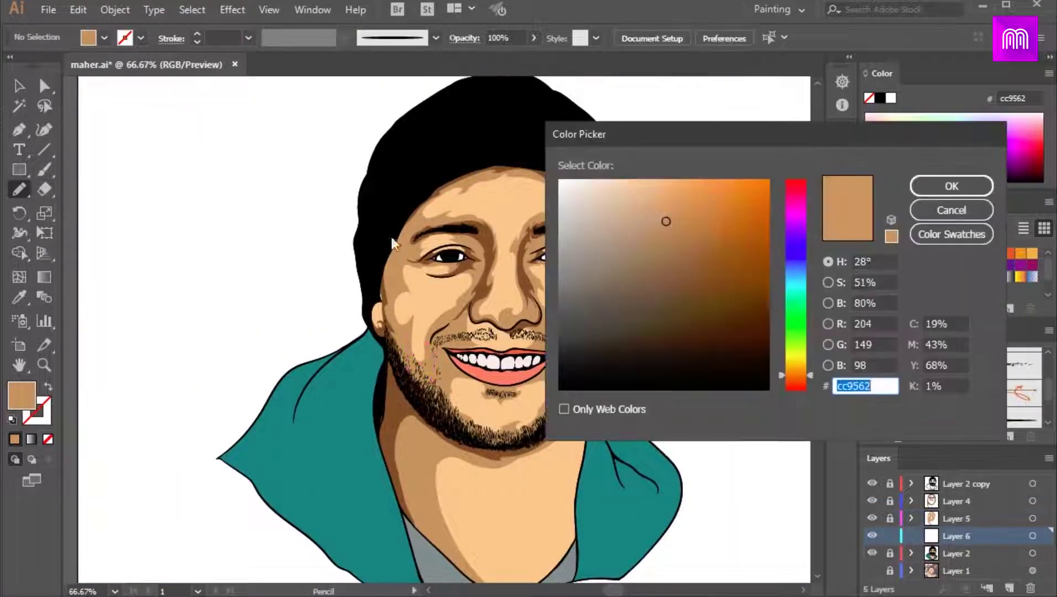
mouse_move(666, 220)
mouse_down()
mouse_move(658, 201)
mouse_move(637, 195)
mouse_up()
key(Return)
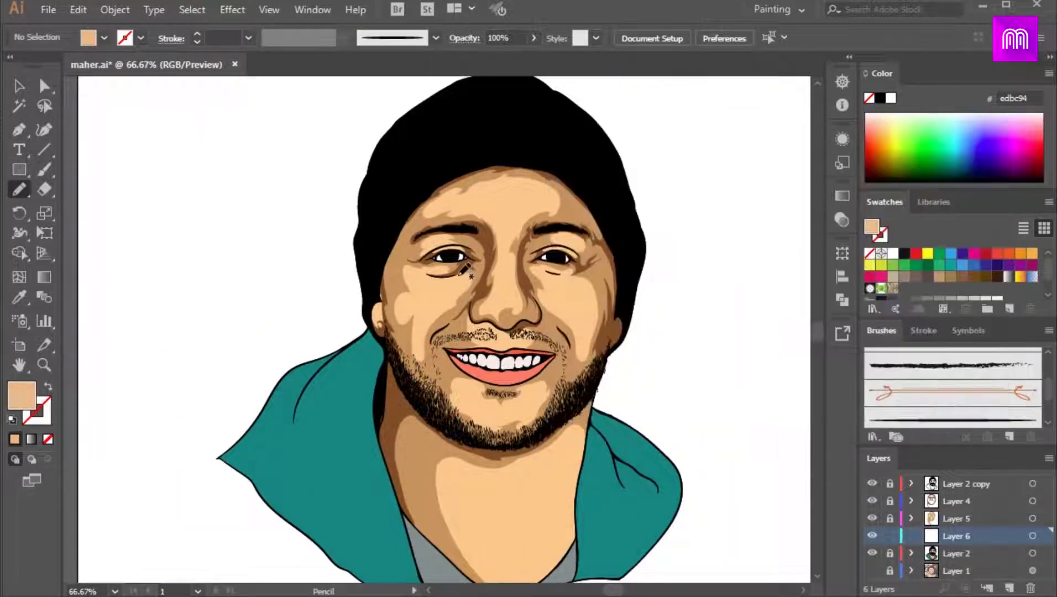
Draw a large light shadow shape over the left-hand cheek, curving around a highlight beneath the eye
key(ctrl+plus)
key(ctrl+plus)
drag(468, 218, 476, 279)
mouse_move(456, 341)
mouse_down()
mouse_move(346, 318)
mouse_move(447, 237)
mouse_up()
drag(442, 275, 443, 274)
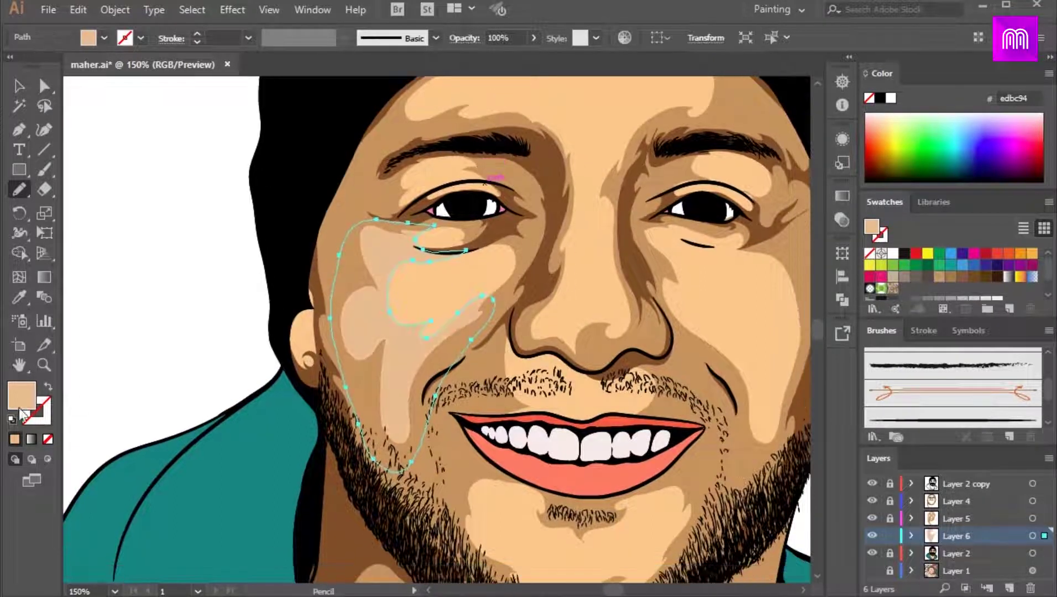
Set the left-hand cheek shape's fill colour to e2ac83
double_click(22, 395)
drag(638, 197, 646, 202)
click(943, 191)
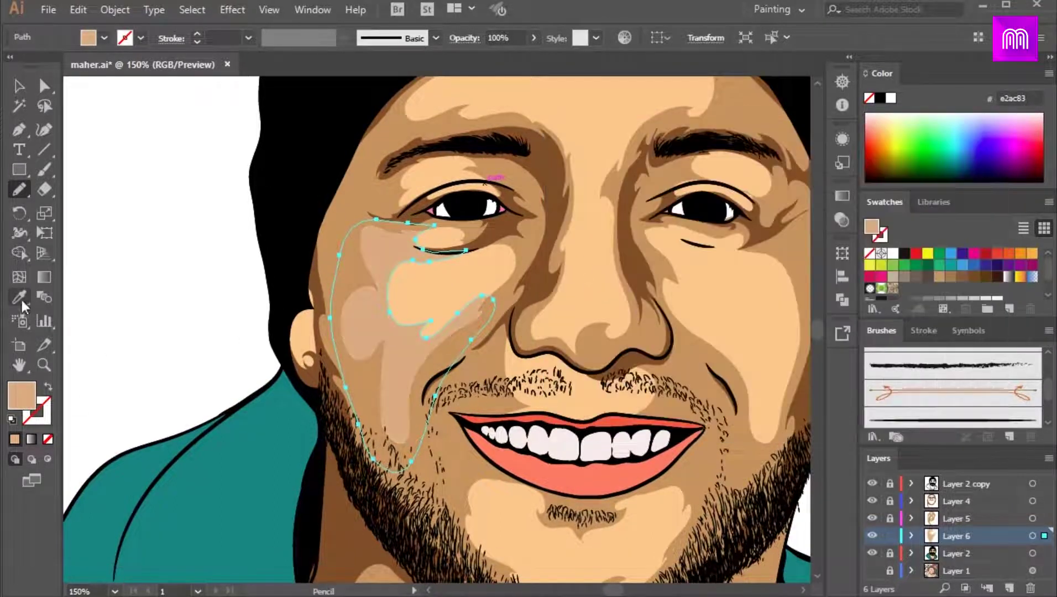
Recolour the cheek shape by sampling the neighbouring darker tan shadow
click(21, 298)
click(327, 335)
click(19, 86)
double_click(22, 395)
click(948, 188)
Recolour the cheek shape to the lighter golden tan ebae71
click(115, 10)
mouse_move(78, 10)
mouse_move(246, 301)
click(413, 302)
drag(663, 430, 694, 457)
drag(618, 403, 658, 430)
click(943, 502)
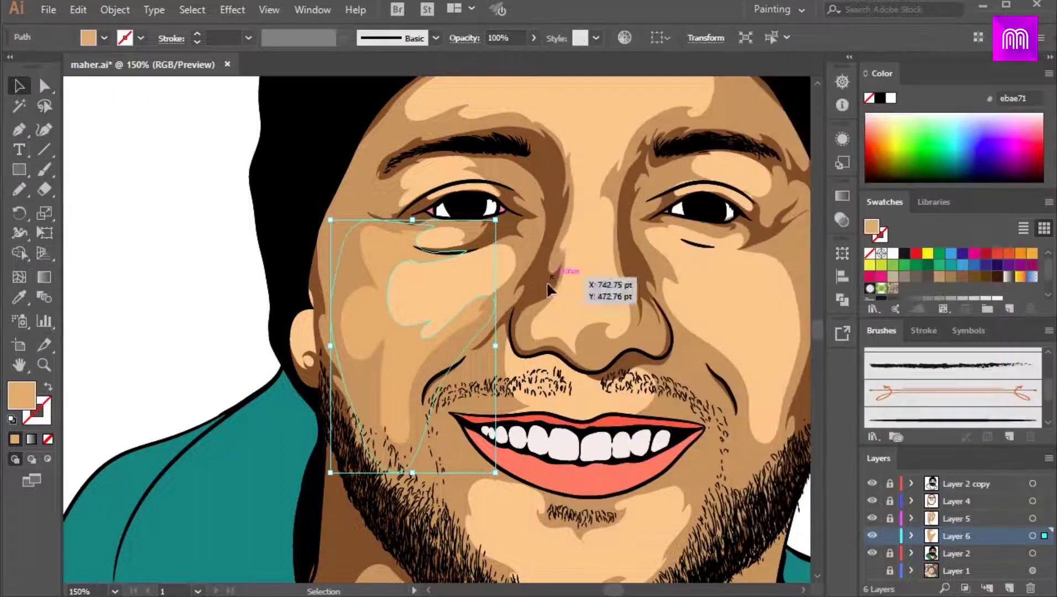
key(n)
drag(491, 233, 400, 383)
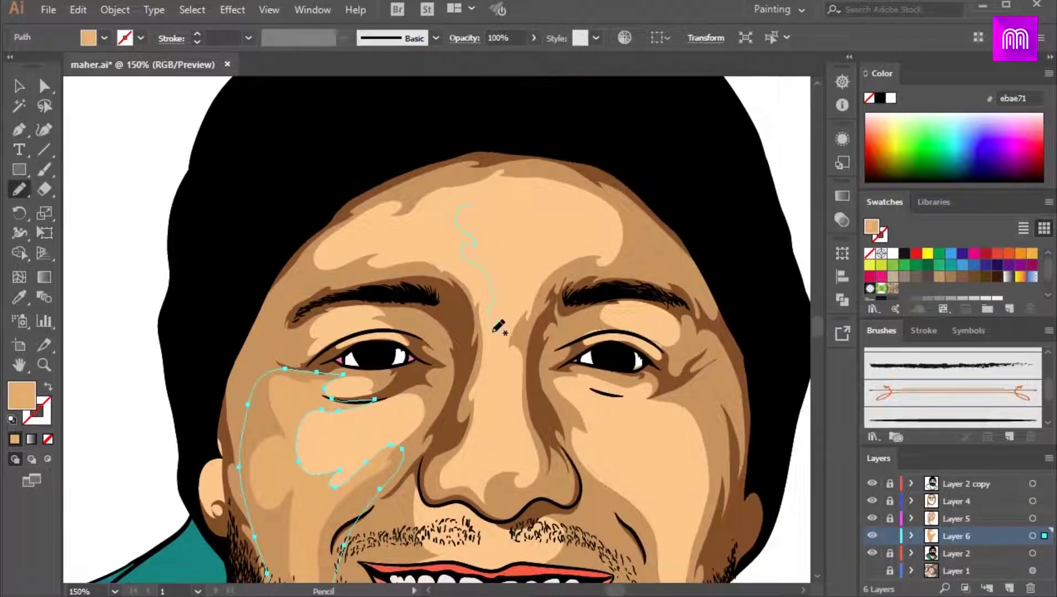
drag(488, 448, 527, 472)
key(ctrl+z)
Draw a golden-tan shadow on the inner left-hand cheek between the eye and the nose
mouse_move(493, 348)
mouse_down()
mouse_move(483, 238)
mouse_move(497, 227)
mouse_up()
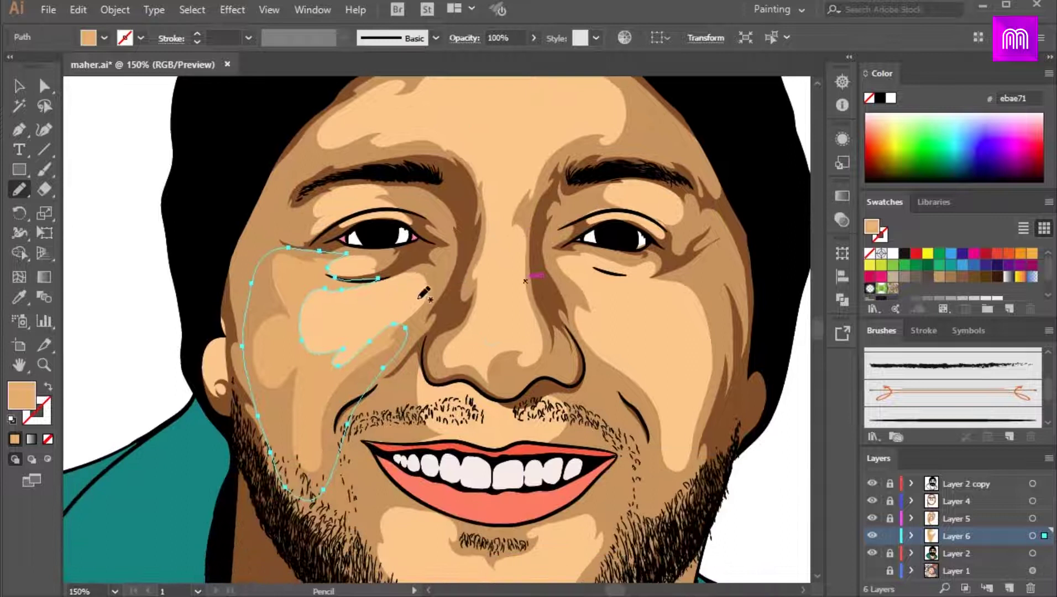
drag(390, 350, 385, 277)
mouse_move(532, 318)
mouse_down()
mouse_move(452, 299)
mouse_move(414, 315)
mouse_up()
Draw a golden-tan shadow across the upper part of the right-hand cheek beneath the eye
drag(542, 260, 508, 285)
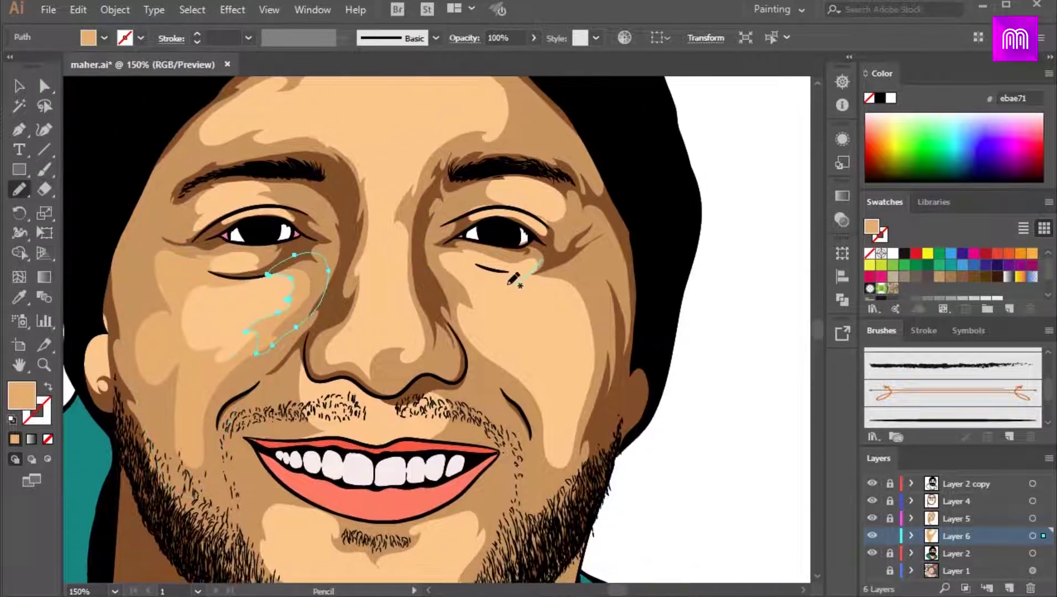
mouse_move(440, 321)
mouse_down()
mouse_move(481, 253)
mouse_move(528, 268)
mouse_move(517, 322)
mouse_move(491, 283)
mouse_up()
scroll(499, 258, up, 2)
mouse_move(471, 306)
mouse_down()
mouse_move(548, 294)
mouse_move(528, 246)
mouse_move(469, 302)
mouse_up()
scroll(476, 296, down, 2)
Add golden-tan shadows around the remaining highlight on the outer and lower right-hand cheek
drag(565, 281, 575, 206)
mouse_move(476, 295)
mouse_down()
mouse_move(534, 335)
mouse_move(534, 224)
mouse_move(531, 437)
mouse_move(477, 296)
mouse_up()
drag(548, 277, 571, 266)
scroll(530, 271, up, 2)
drag(490, 276, 514, 329)
mouse_move(494, 202)
mouse_down()
mouse_move(473, 310)
mouse_move(369, 412)
mouse_move(495, 200)
mouse_up()
drag(527, 245, 545, 243)
scroll(544, 243, down, 2)
Draw a golden-tan shadow from the left-hand side of the forehead down toward the nose
drag(342, 146, 359, 382)
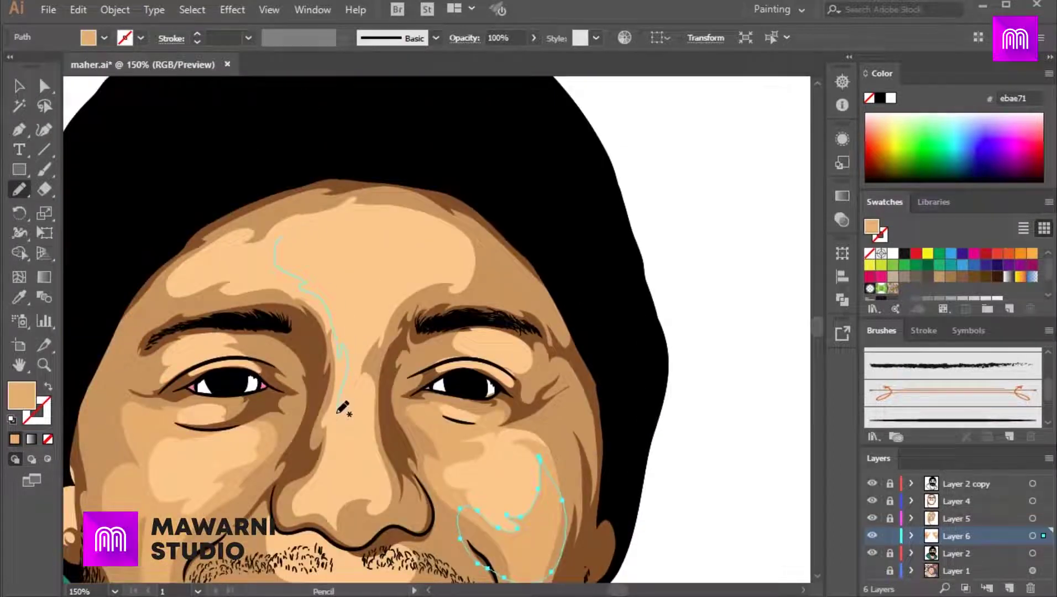
mouse_move(312, 516)
mouse_down()
mouse_move(183, 233)
mouse_move(331, 215)
mouse_move(286, 236)
mouse_up()
key(ctrl+plus)
mouse_move(420, 221)
mouse_down()
mouse_move(347, 287)
mouse_move(365, 232)
mouse_move(368, 285)
mouse_up()
Draw a golden-tan shadow from the right-hand side of the forehead down to the top of the nose bridge
drag(581, 258, 526, 272)
mouse_move(427, 403)
mouse_down()
mouse_move(433, 347)
mouse_move(481, 358)
mouse_move(455, 173)
mouse_up()
drag(440, 270, 433, 338)
drag(476, 274, 483, 307)
mouse_move(479, 344)
mouse_down()
mouse_move(395, 359)
mouse_move(468, 113)
mouse_up()
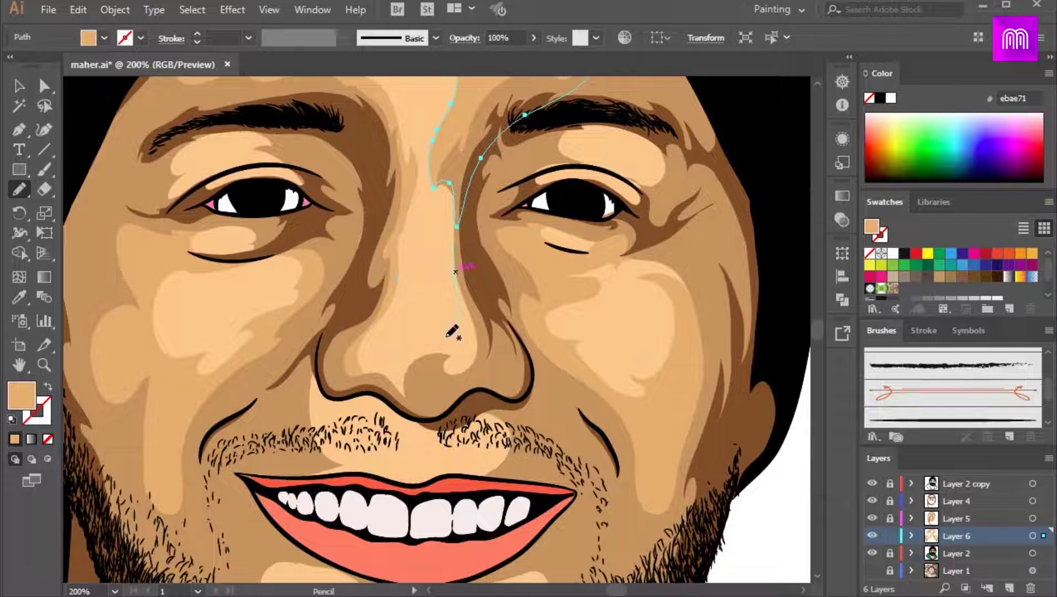
Draw golden-tan shadows down both sides of the nose ridge toward the tip
mouse_move(444, 344)
mouse_down()
mouse_move(379, 296)
mouse_move(399, 254)
mouse_up()
drag(421, 177, 441, 243)
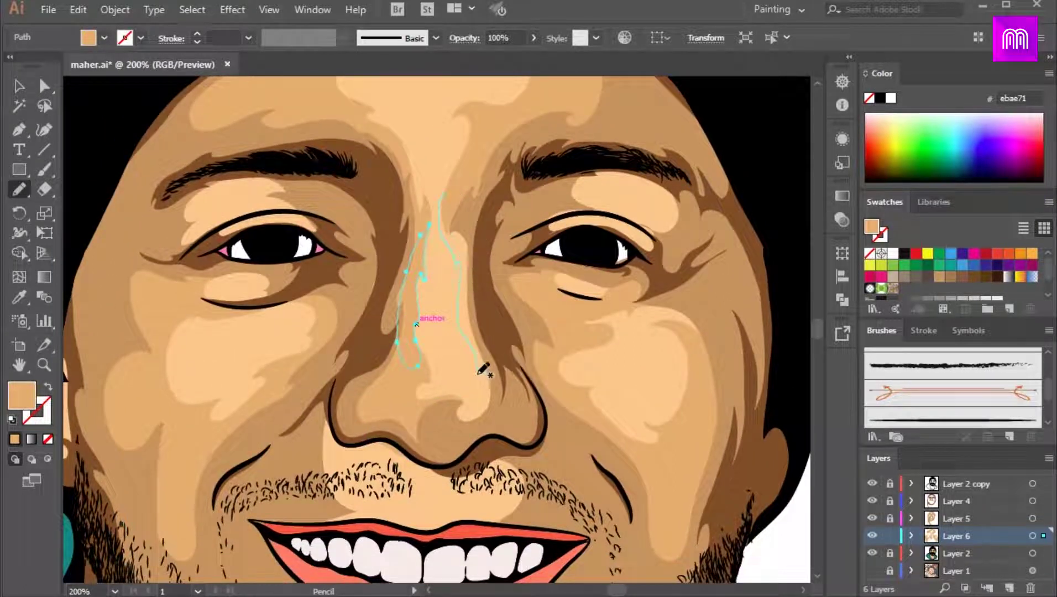
drag(509, 379, 442, 193)
key(ctrl+minus)
key(ctrl+minus)
Draw a golden-tan shadow on the right-hand upper eyelid, between the eyebrow and the eye
key(ctrl+equal)
key(ctrl+equal)
key(ctrl+equal)
drag(650, 155, 599, 240)
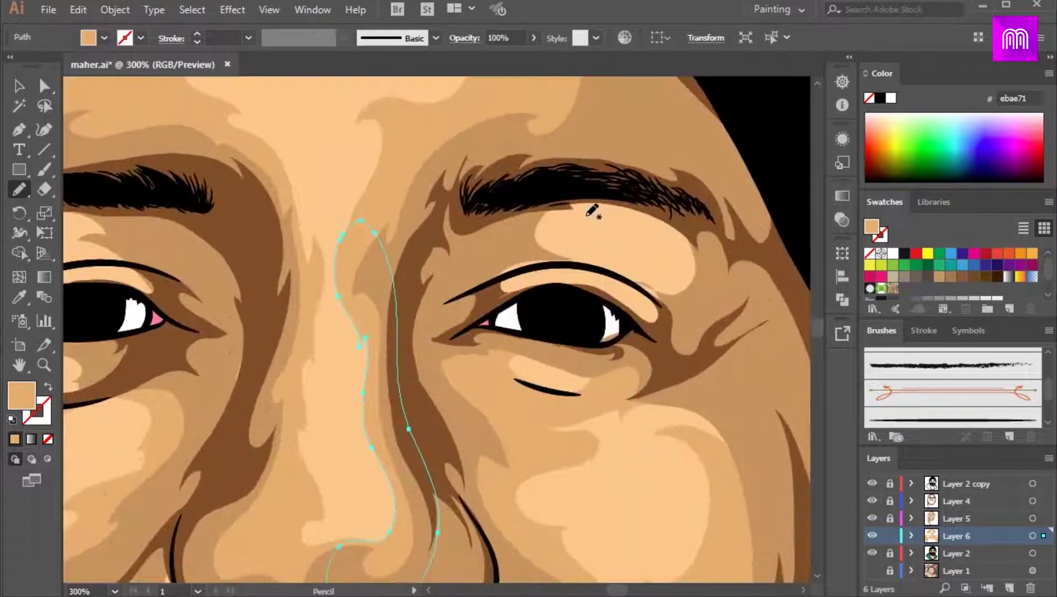
mouse_move(614, 276)
mouse_down()
mouse_move(718, 268)
mouse_move(523, 228)
mouse_move(566, 223)
mouse_up()
key(ctrl+minus)
Draw golden-tan shadows on the left-hand upper eyelid and in the highlight beneath the same eye
drag(449, 308, 629, 221)
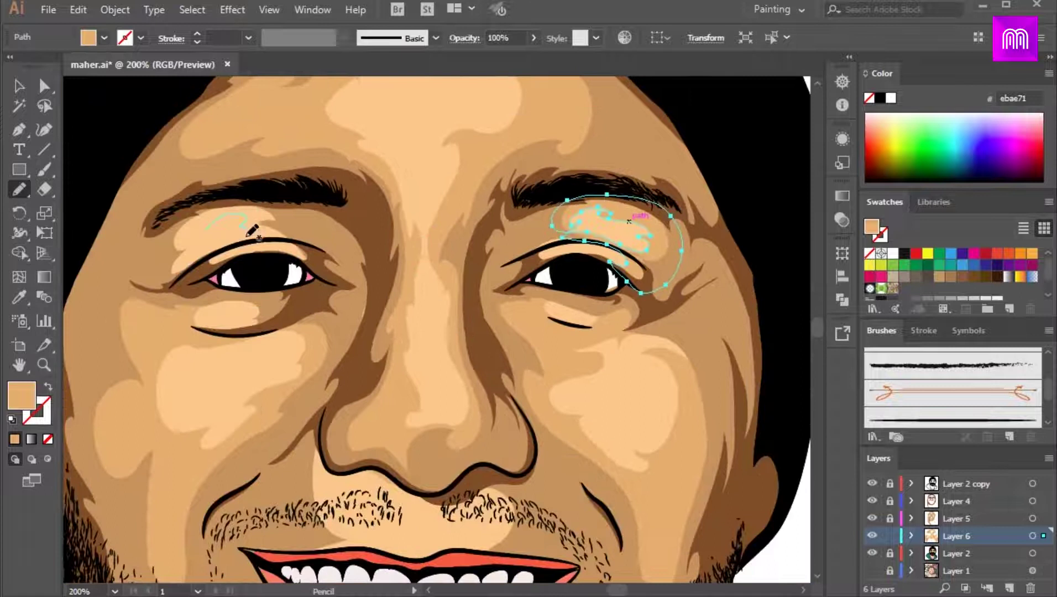
mouse_move(242, 244)
mouse_down()
mouse_move(178, 260)
mouse_move(206, 229)
mouse_up()
mouse_move(248, 290)
mouse_down()
mouse_move(293, 207)
mouse_move(264, 268)
mouse_up()
mouse_move(214, 290)
mouse_down()
mouse_move(253, 286)
mouse_move(210, 294)
mouse_up()
key(ctrl+minus)
key(ctrl+minus)
Draw a golden-tan shadow between the nose and upper lip, curving around a small highlight at the centre
key(ctrl+equal)
key(ctrl+equal)
drag(488, 475, 403, 330)
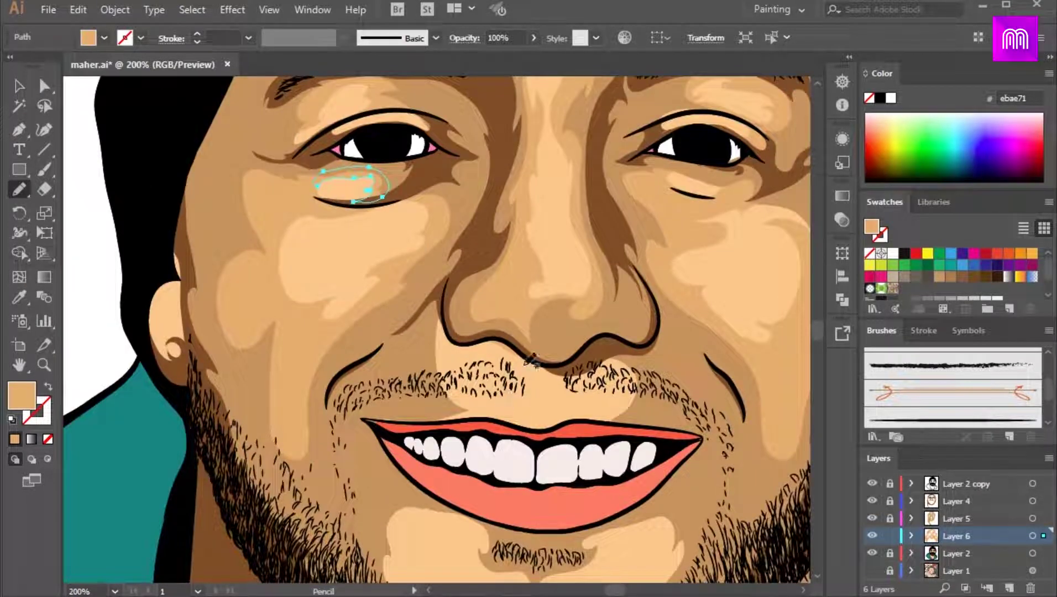
drag(494, 486, 487, 465)
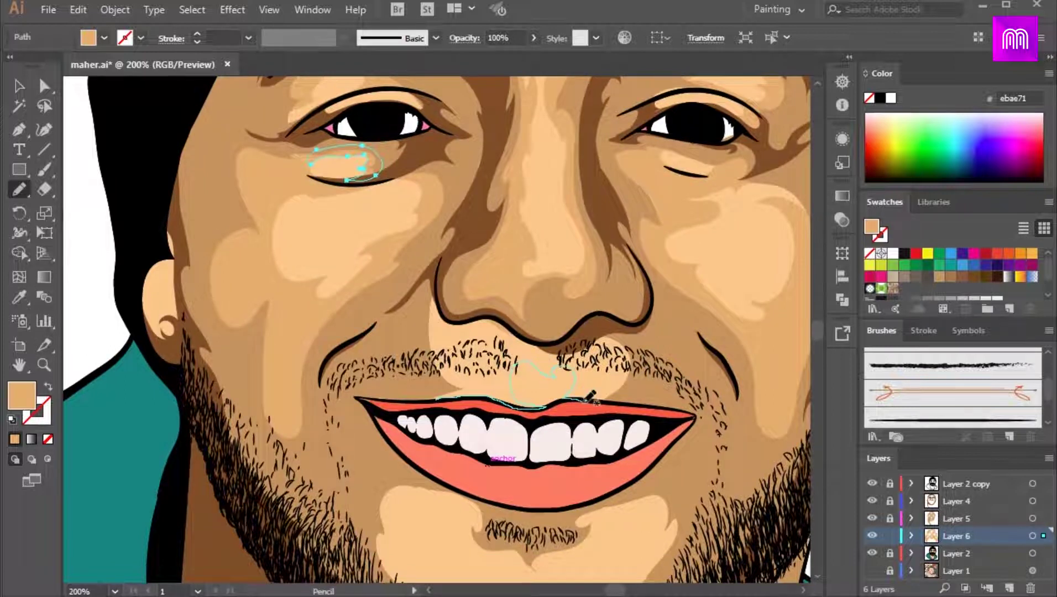
drag(416, 329, 423, 398)
key(ctrl+minus)
key(ctrl+equal)
drag(483, 453, 433, 340)
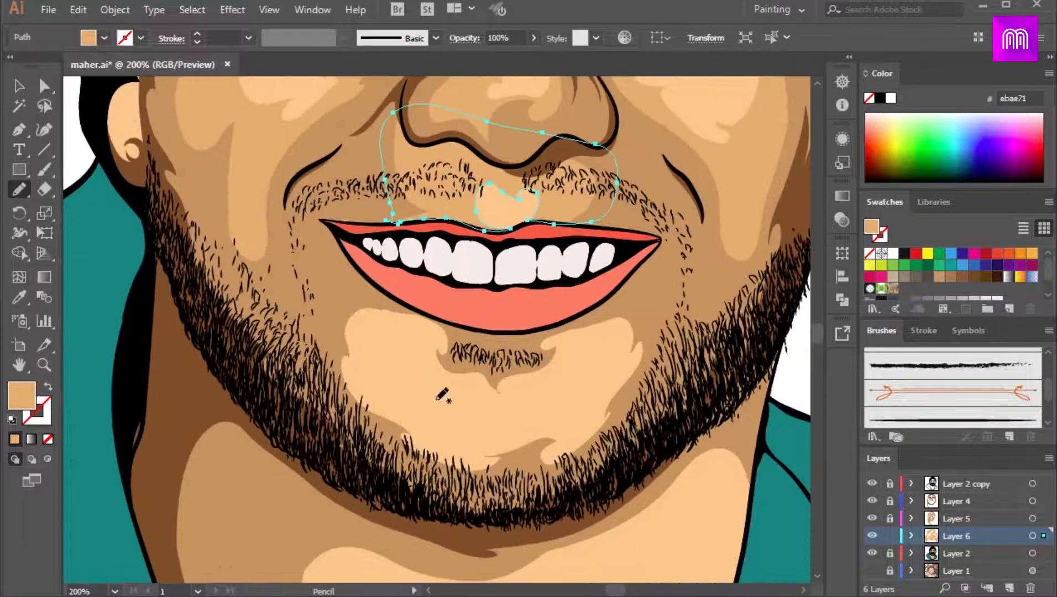
Draw a golden-tan shadow across the right-hand part of the chin highlight, below the lower lip
mouse_move(594, 374)
mouse_down()
mouse_move(602, 475)
mouse_move(387, 310)
mouse_move(504, 374)
mouse_move(469, 402)
mouse_up()
key(ctrl+minus)
key(ctrl+minus)
mouse_move(511, 362)
mouse_down()
mouse_move(475, 417)
mouse_move(513, 308)
mouse_up()
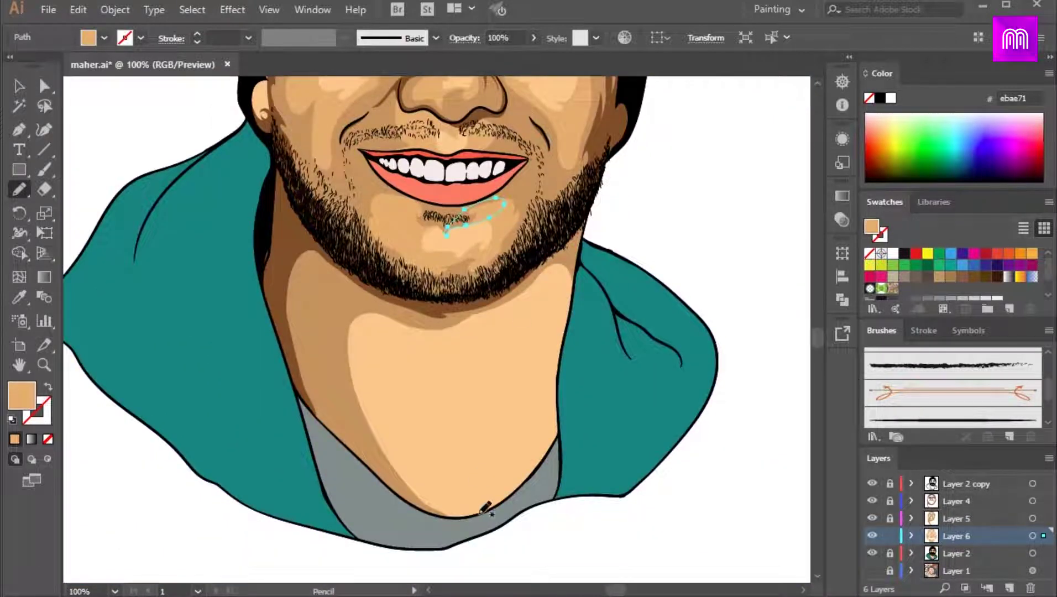
Draw a golden-tan shadow over the neck highlight, running from beneath the jaw down to the shirt collar
mouse_move(576, 261)
mouse_down()
mouse_move(341, 306)
mouse_move(400, 485)
mouse_up()
drag(460, 515, 470, 495)
key(ctrl+minus)
key(ctrl+minus)
Draw a golden-tan shadow beneath the right-hand eye, continuing down between the nose and the cheek highlight
mouse_move(519, 347)
mouse_down()
mouse_move(514, 320)
mouse_move(511, 393)
mouse_up()
key(ctrl+plus)
key(ctrl+plus)
key(ctrl+plus)
drag(508, 238, 470, 498)
key(ctrl+plus)
mouse_move(553, 374)
mouse_down()
mouse_move(484, 367)
mouse_move(468, 409)
mouse_up()
drag(360, 332, 424, 302)
drag(484, 386, 359, 332)
mouse_move(426, 347)
mouse_down()
mouse_move(507, 311)
mouse_move(632, 307)
mouse_up()
Draw golden-tan shadows under the left-hand eye, along the upper cheek highlight and within the small highlight of the lower lid
drag(347, 227, 171, 283)
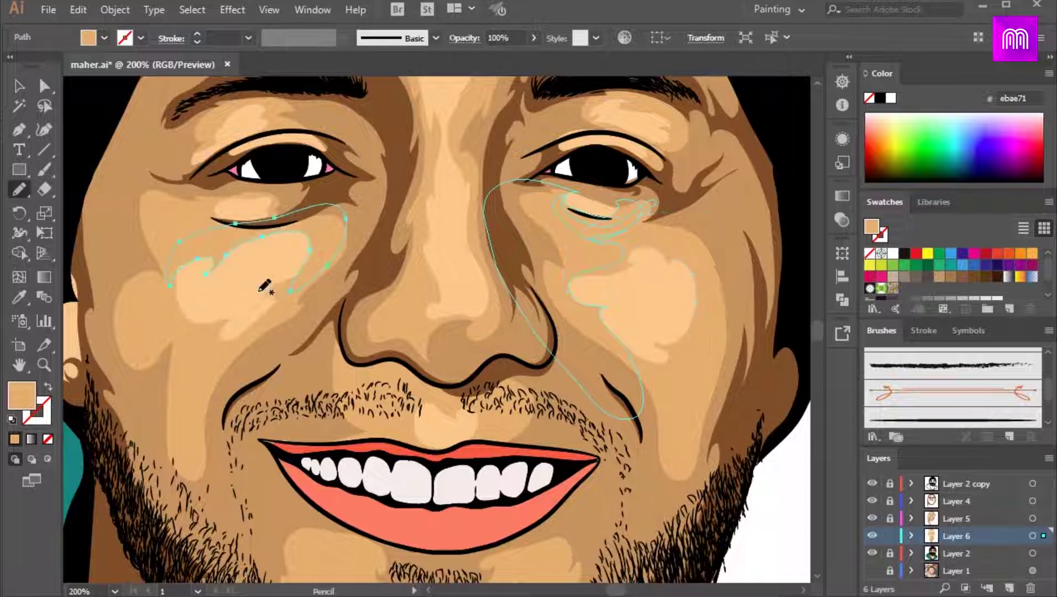
drag(264, 288, 444, 370)
key(ctrl+plus)
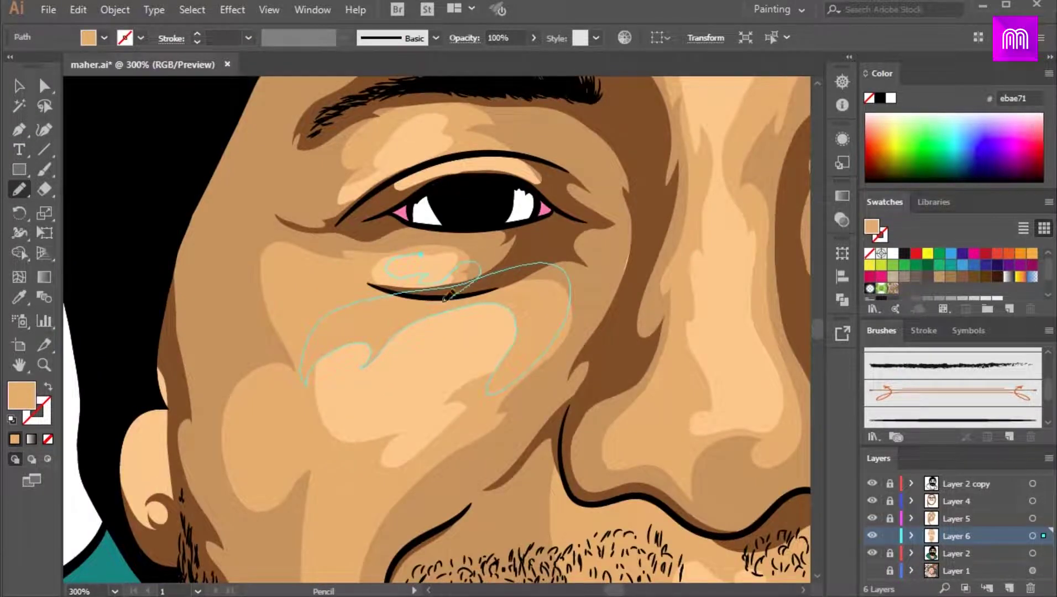
drag(443, 300, 420, 259)
drag(409, 270, 389, 264)
key(ctrl+minus)
key(ctrl+minus)
key(ctrl+minus)
key(ctrl+minus)
key(ctrl+plus)
key(ctrl+plus)
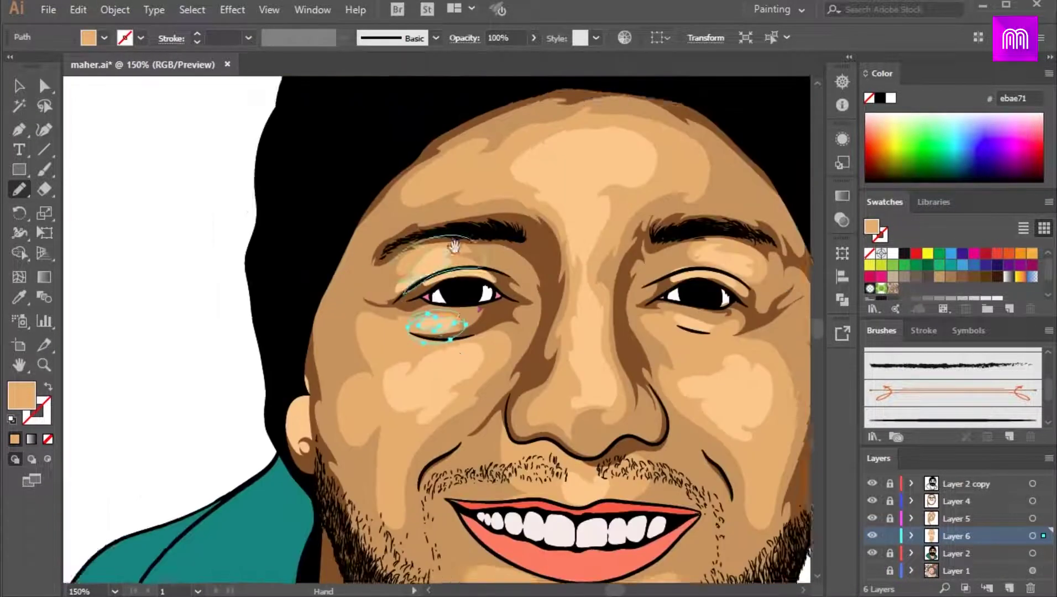
Try to draw one large golden-tan shadow around the forehead highlight down to the brow
drag(454, 246, 403, 222)
key(v)
key(ctrl+minus)
drag(422, 291, 380, 206)
click(703, 379)
drag(507, 128, 508, 244)
key(ctrl+plus)
key(b)
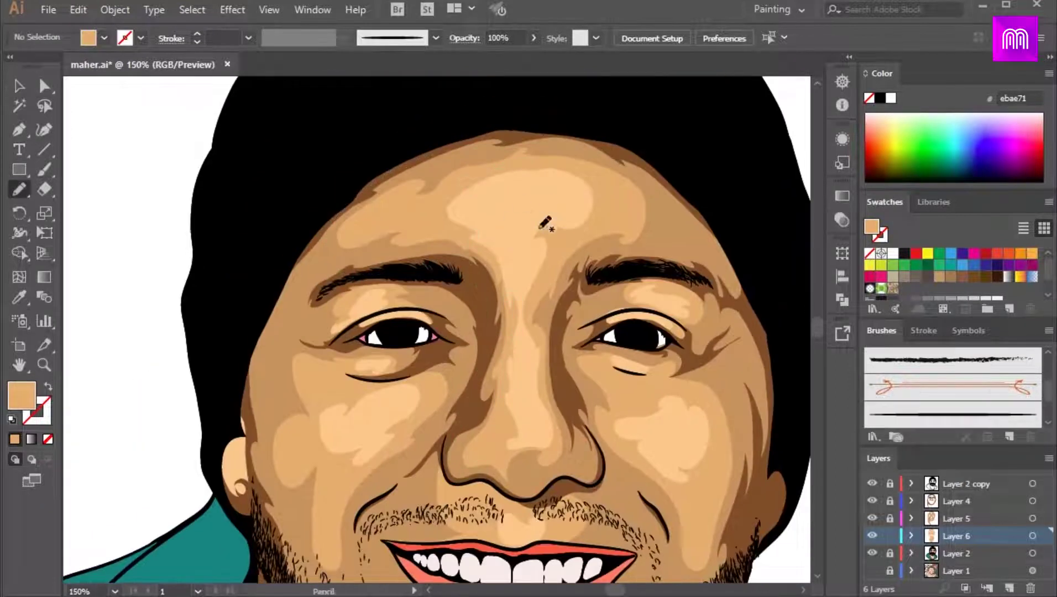
key(ctrl+plus)
key(n)
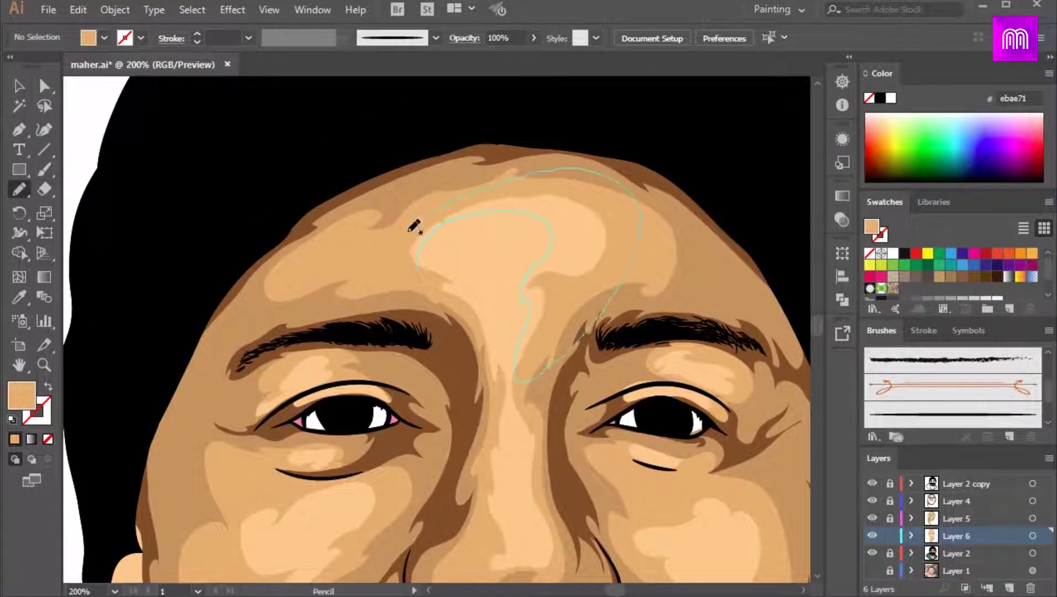
key(ctrl+minus)
key(ctrl+minus)
key(ctrl+minus)
key(v)
key(ctrl+plus)
key(ctrl+plus)
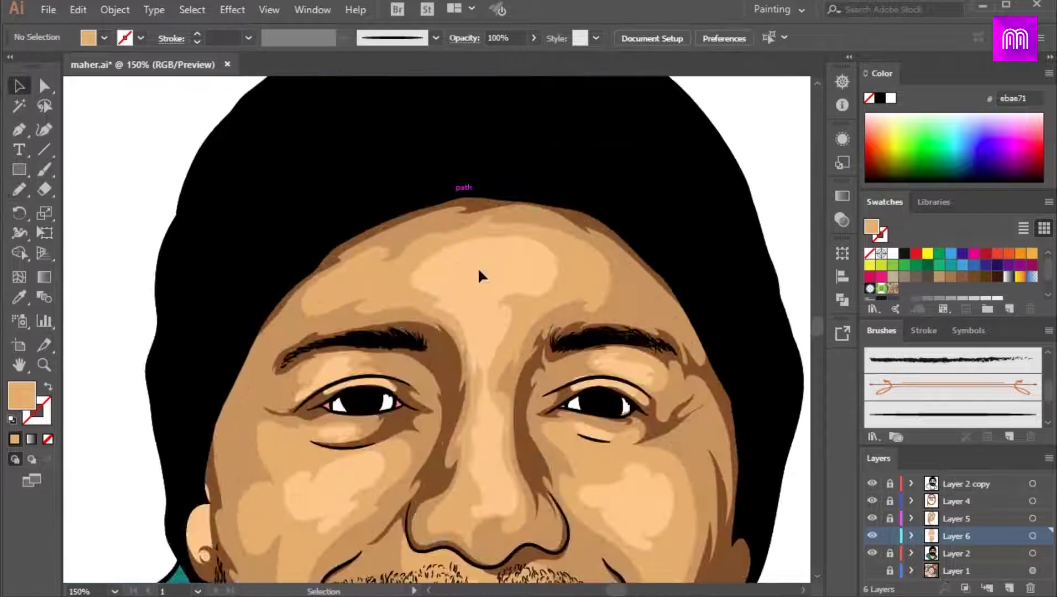
Draw golden-tan shadows around the central forehead highlight, curving over its top and down toward the nose bridge
key(n)
scroll(480, 271, down, 1)
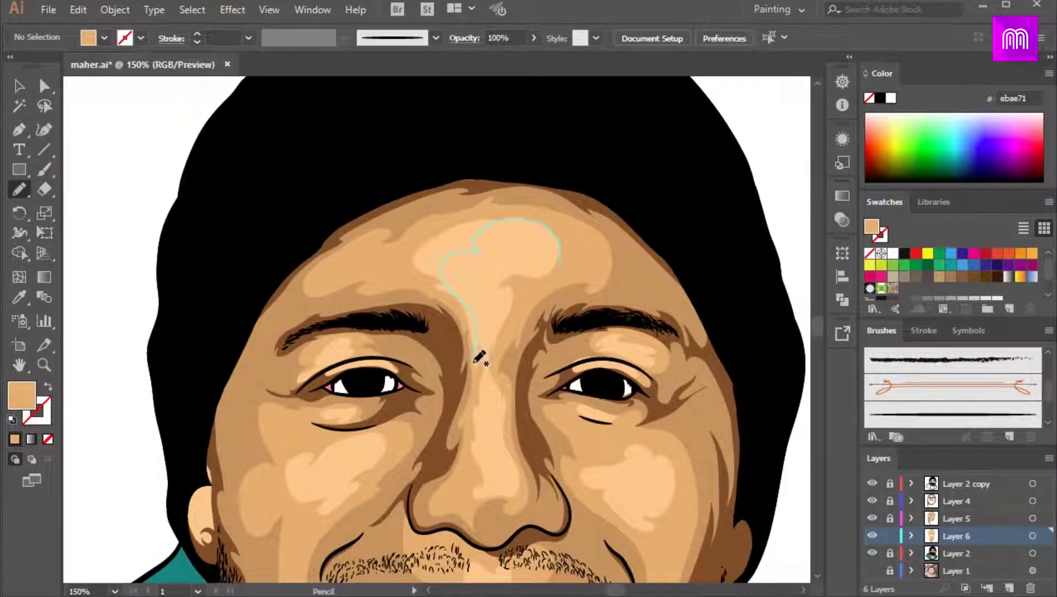
drag(521, 194, 559, 266)
drag(480, 289, 469, 206)
scroll(470, 207, up, 2)
mouse_move(399, 271)
mouse_down()
mouse_move(364, 208)
mouse_move(375, 192)
mouse_up()
drag(559, 181, 499, 213)
scroll(483, 267, down, 2)
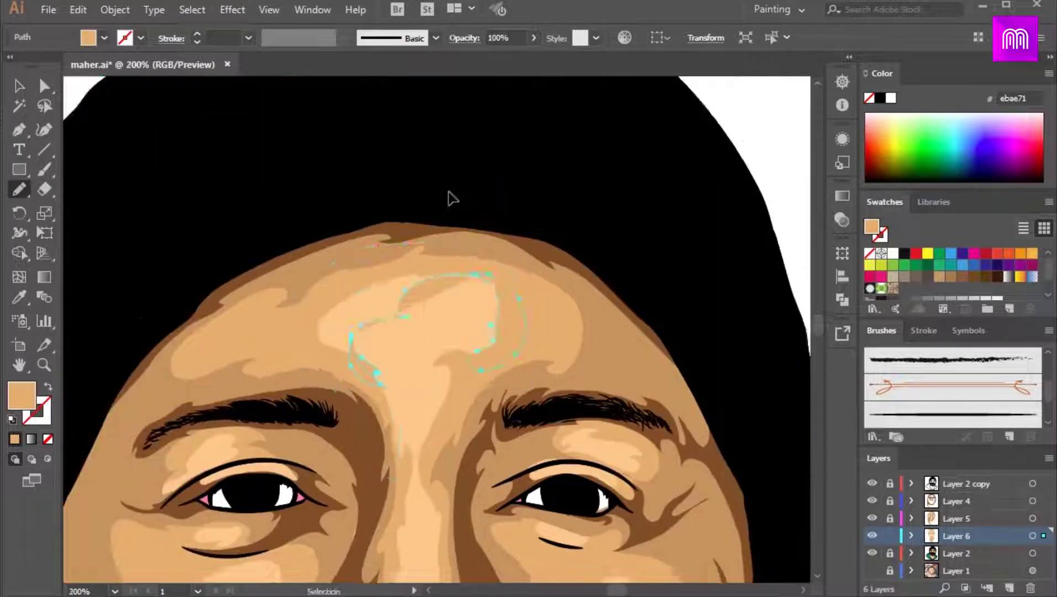
scroll(486, 276, down, 1)
drag(489, 324, 469, 314)
Round off the upper edge of the forehead highlight with a curved golden-tan shadow
key(ctrl+minus)
key(ctrl+minus)
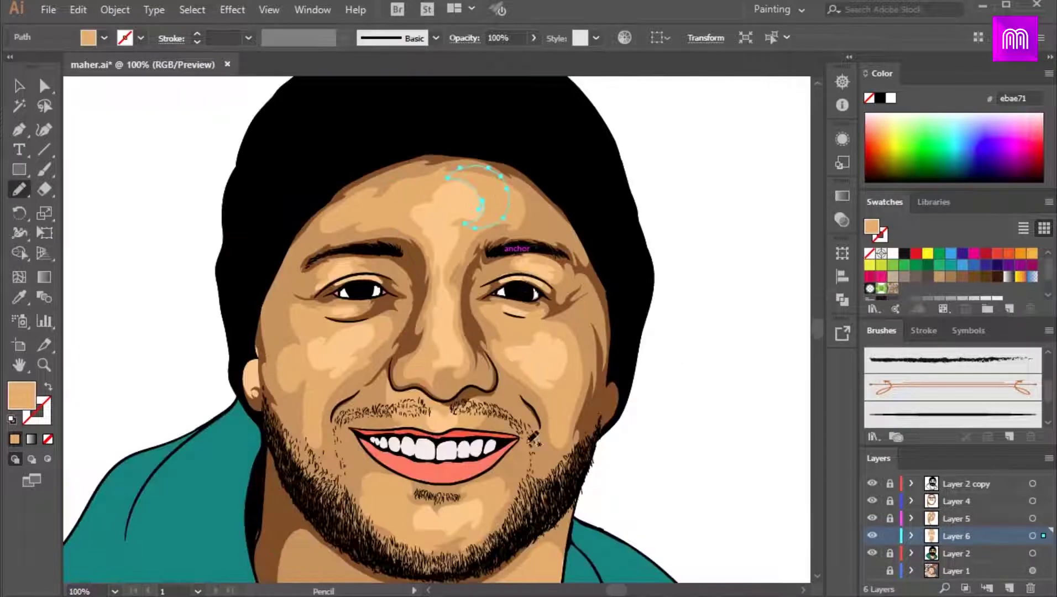
key(ctrl+equal)
key(ctrl+equal)
key(ctrl+equal)
drag(319, 302, 329, 278)
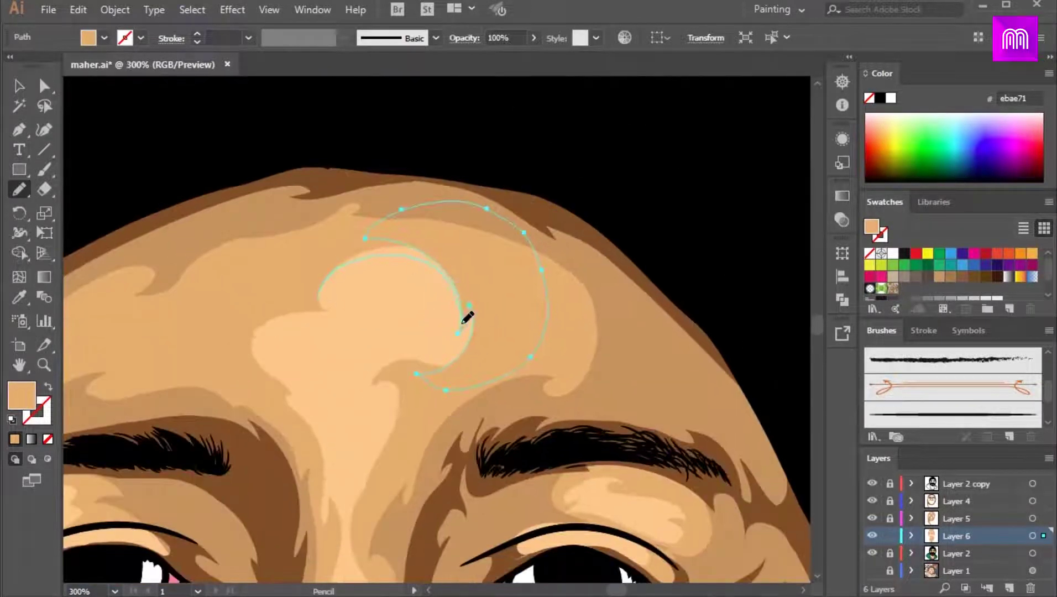
Draw a golden-tan shadow around the outer and lower edges of the left-hand cheek highlight
key(ctrl+minus)
key(ctrl+minus)
key(ctrl+minus)
key(ctrl+equal)
key(ctrl+equal)
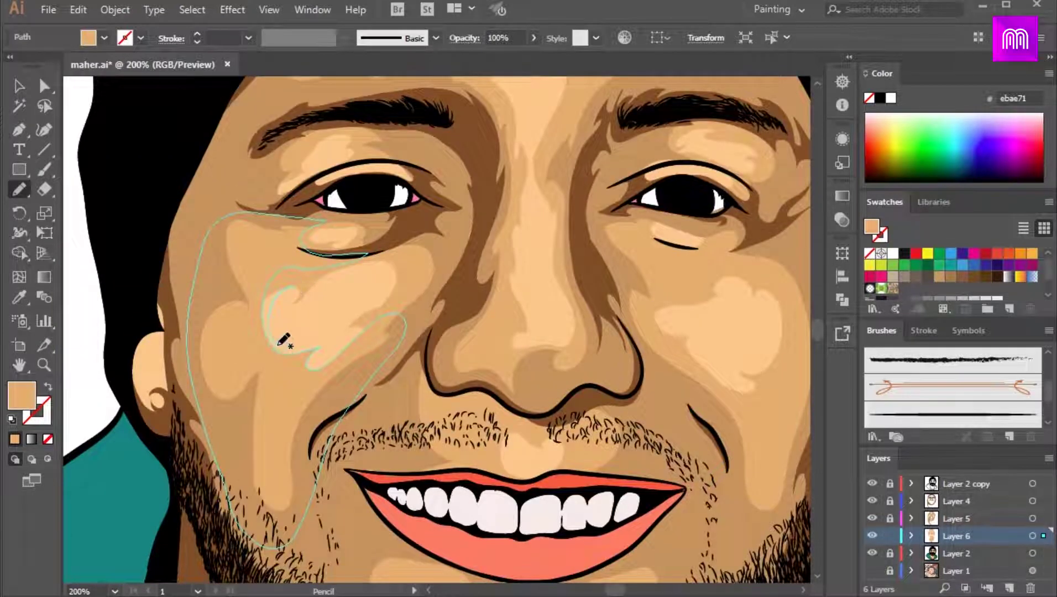
drag(317, 347, 293, 287)
key(space)
drag(358, 311, 242, 356)
Draw a golden-tan shadow along the lower edge of the right-hand cheek highlight
mouse_move(573, 348)
mouse_down()
mouse_move(549, 363)
mouse_move(574, 348)
mouse_up()
key(space)
mouse_move(605, 342)
mouse_down()
mouse_move(561, 328)
mouse_move(548, 304)
mouse_up()
drag(517, 359, 558, 388)
key(ctrl+minus)
key(ctrl+minus)
key(ctrl+minus)
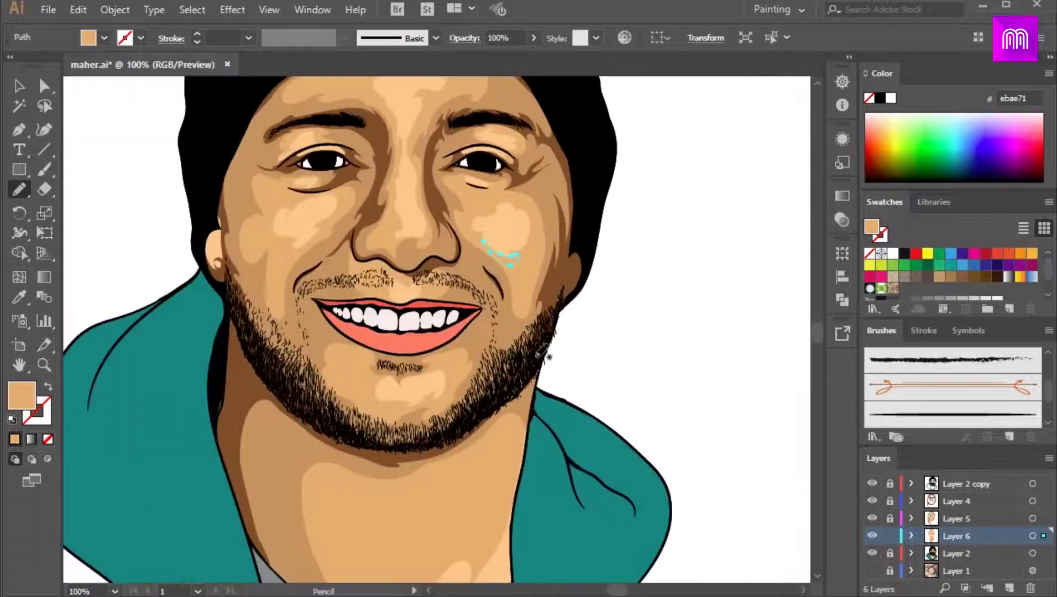
Unlock Layers 4, 5 and 6 and select all the skin shadow artwork on them
key(ctrl+equal)
key(ctrl+equal)
key(ctrl+minus)
click(891, 534)
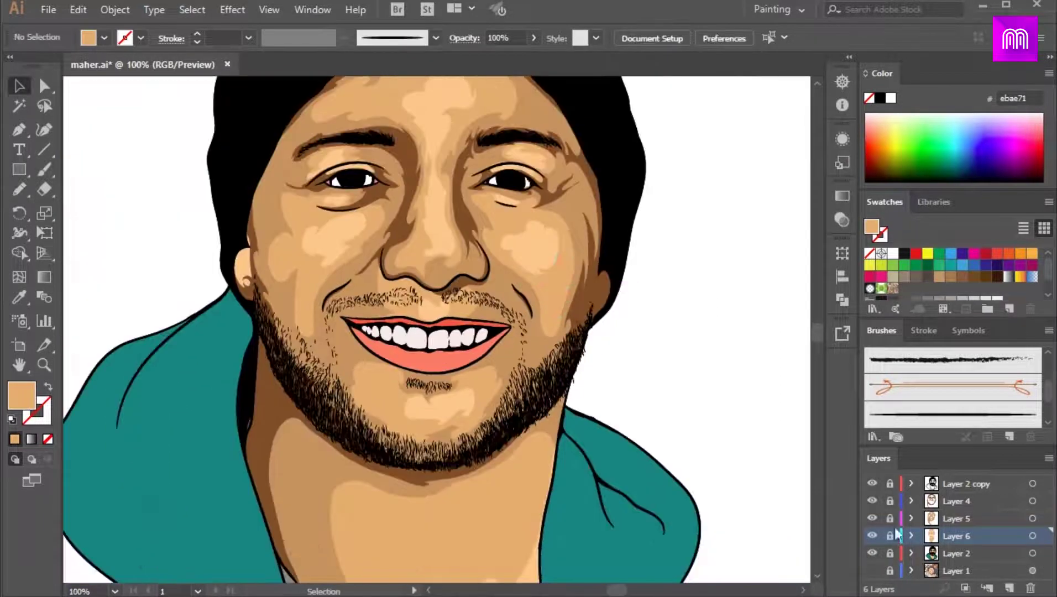
click(890, 500)
click(930, 504)
key(ctrl+minus)
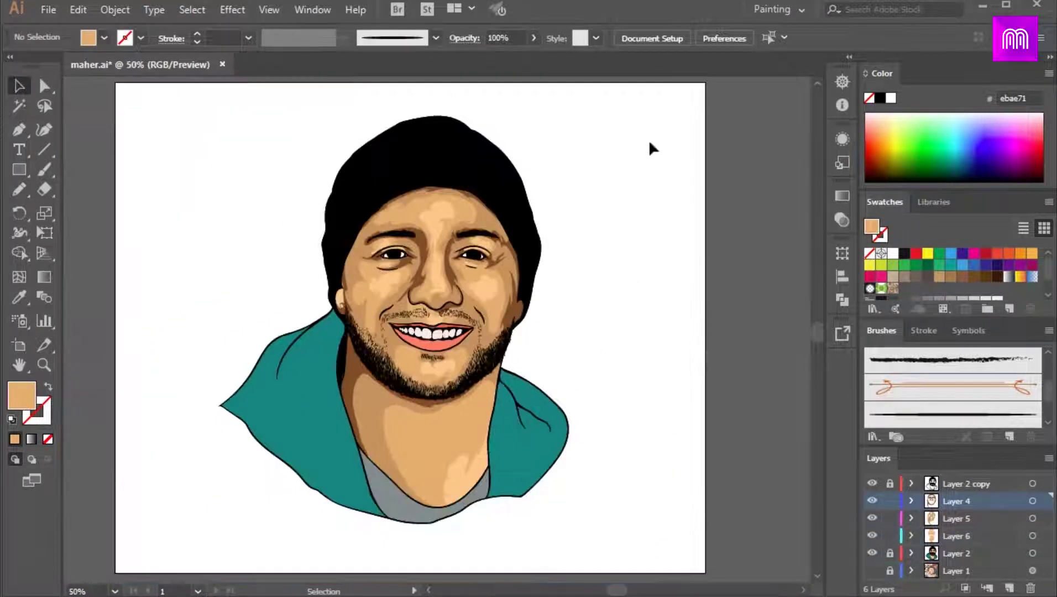
key(ctrl+a)
Recolor the selected artwork so the darkest brown becomes hue 24°, saturation 55% and brightness 62%
click(78, 10)
click(558, 380)
drag(669, 430, 669, 431)
mouse_move(657, 457)
mouse_down()
mouse_move(673, 431)
mouse_move(660, 431)
mouse_move(665, 458)
mouse_up()
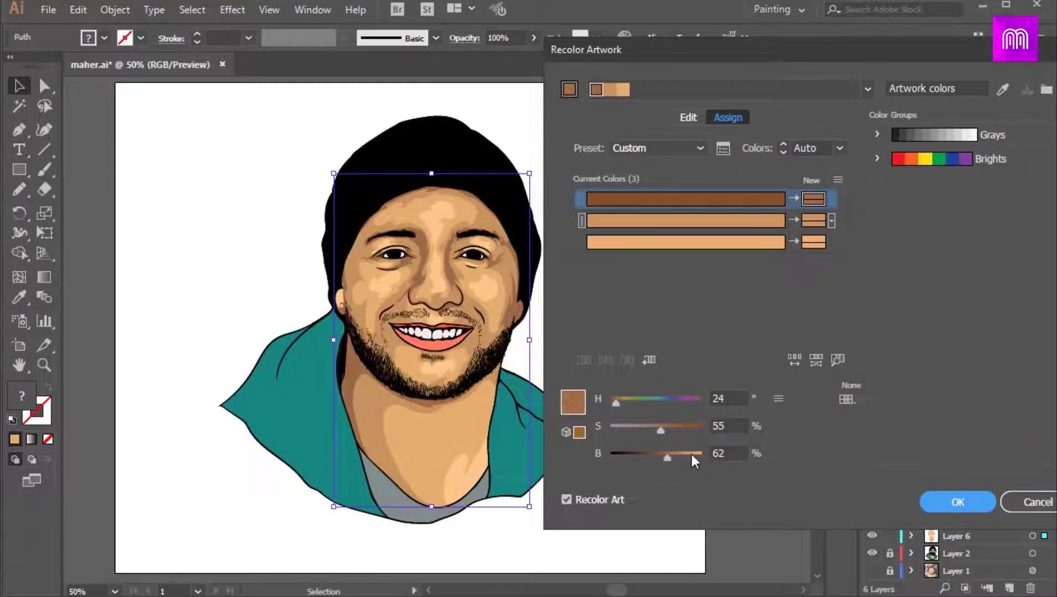
click(957, 501)
Create a new layer above Layer 4, sample the lightened brown shadow and darken the fill to #563b29
key(ctrl+1)
scroll(677, 347, up, 1)
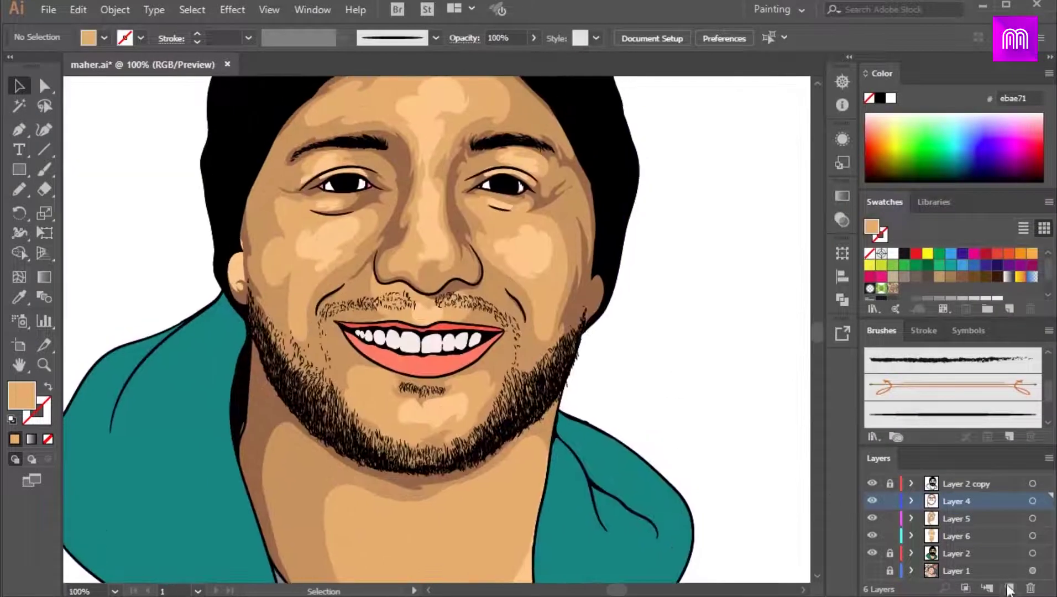
click(1010, 589)
click(20, 297)
click(260, 398)
key(v)
double_click(21, 395)
drag(679, 276, 664, 320)
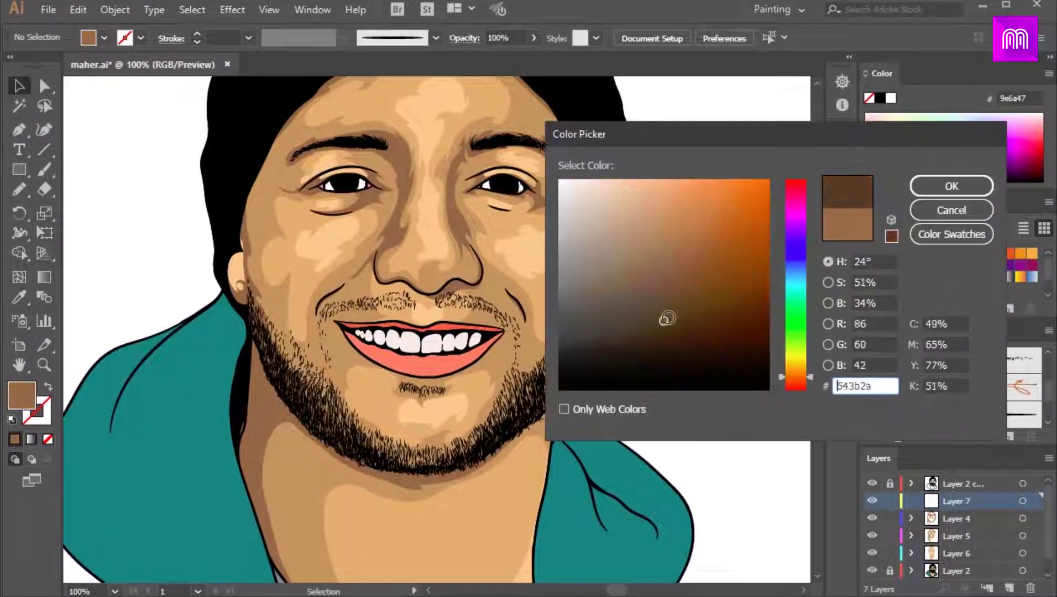
key(Return)
Draw thin dark brown accents beside the inner corners of both eyes, along the nose bridge
key(n)
key(ctrl+plus)
key(ctrl+plus)
drag(374, 88, 413, 364)
drag(403, 303, 404, 301)
scroll(545, 247, down, 2)
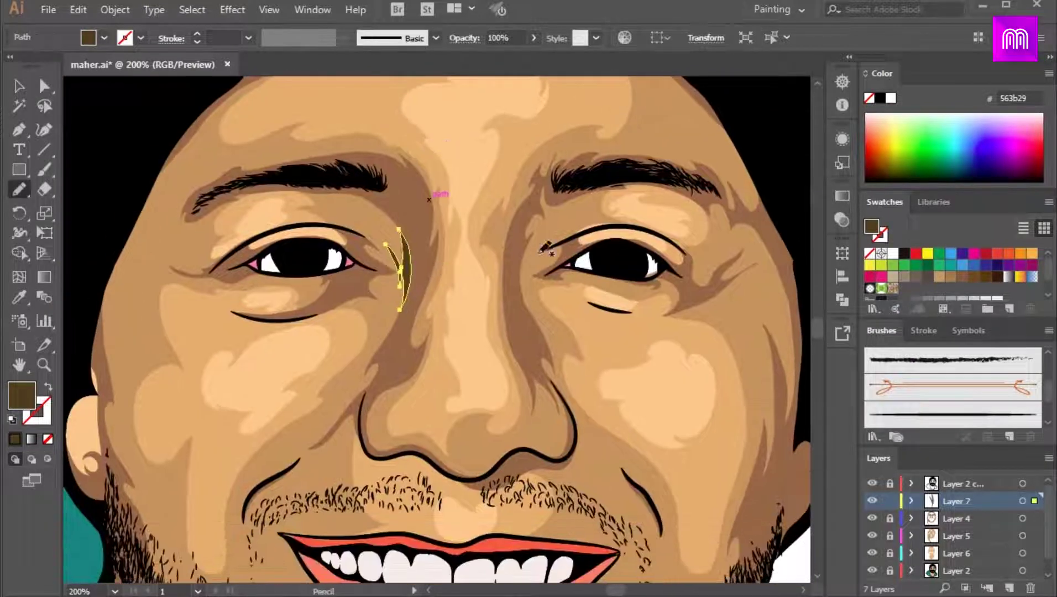
drag(535, 243, 529, 227)
Draw dark brown nostril shadows beneath both sides of the nose outline
mouse_move(507, 296)
mouse_down()
mouse_move(582, 177)
mouse_move(565, 166)
mouse_up()
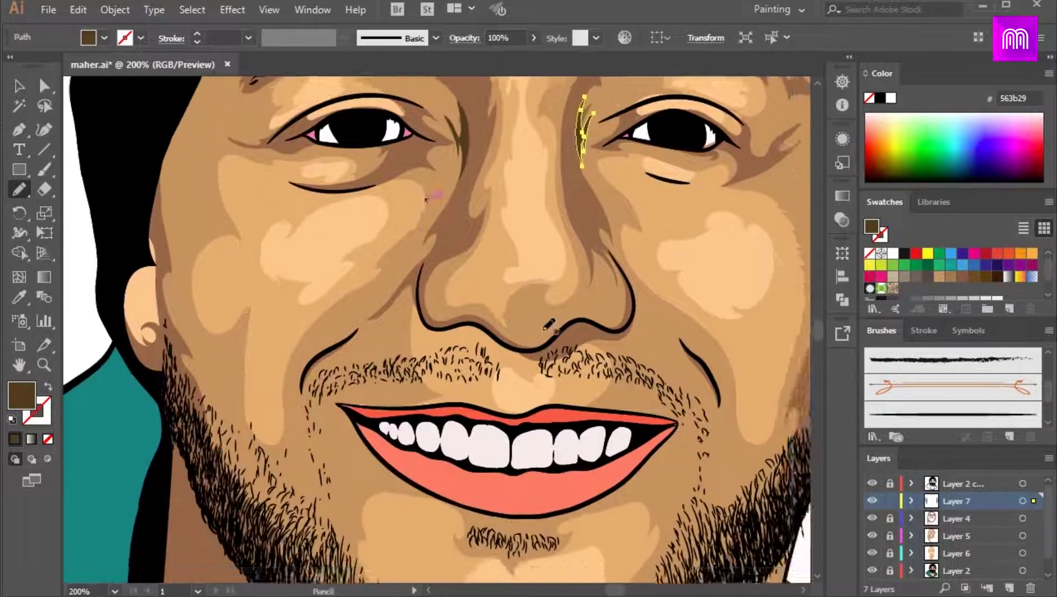
key(ctrl+plus)
key(ctrl+plus)
drag(727, 319, 553, 356)
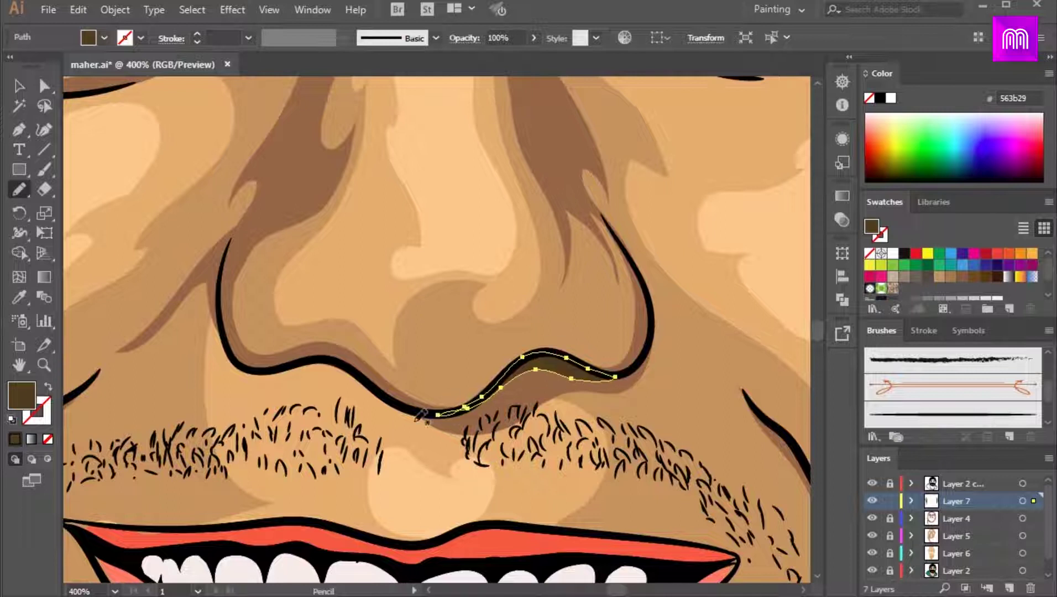
drag(444, 401, 440, 409)
drag(440, 409, 551, 360)
drag(470, 330, 360, 321)
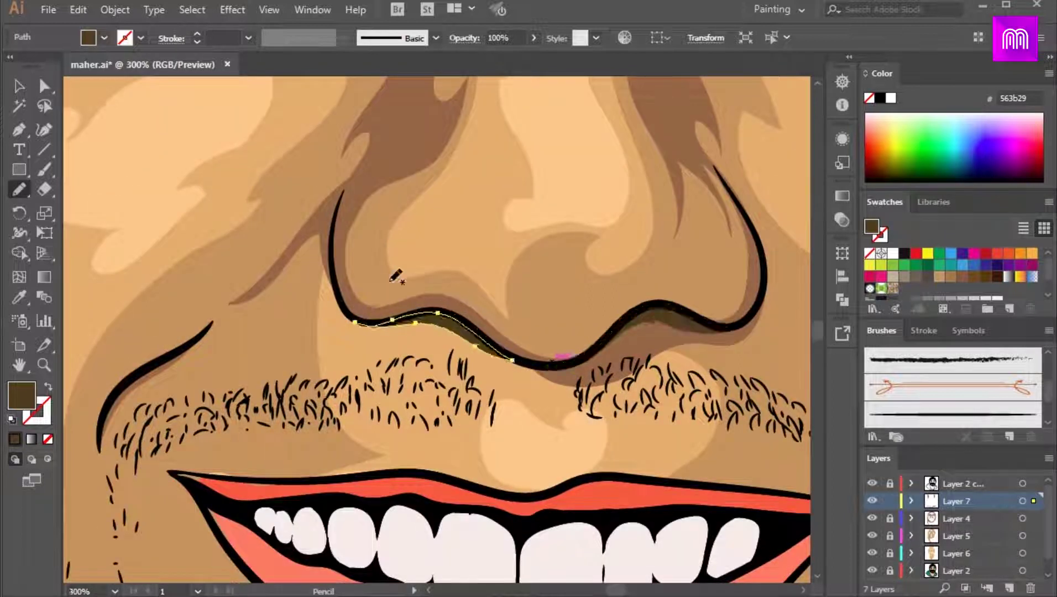
Select all the shapes on Layer 7, recolour them with the #3c2415 dark brown swatch and deselect them
key(ctrl+minus)
key(ctrl+minus)
drag(368, 161, 404, 273)
key(v)
click(1022, 501)
click(997, 276)
click(672, 319)
Draw #3c2415 dark brown shadows at both corners of the mouth
drag(586, 399, 579, 281)
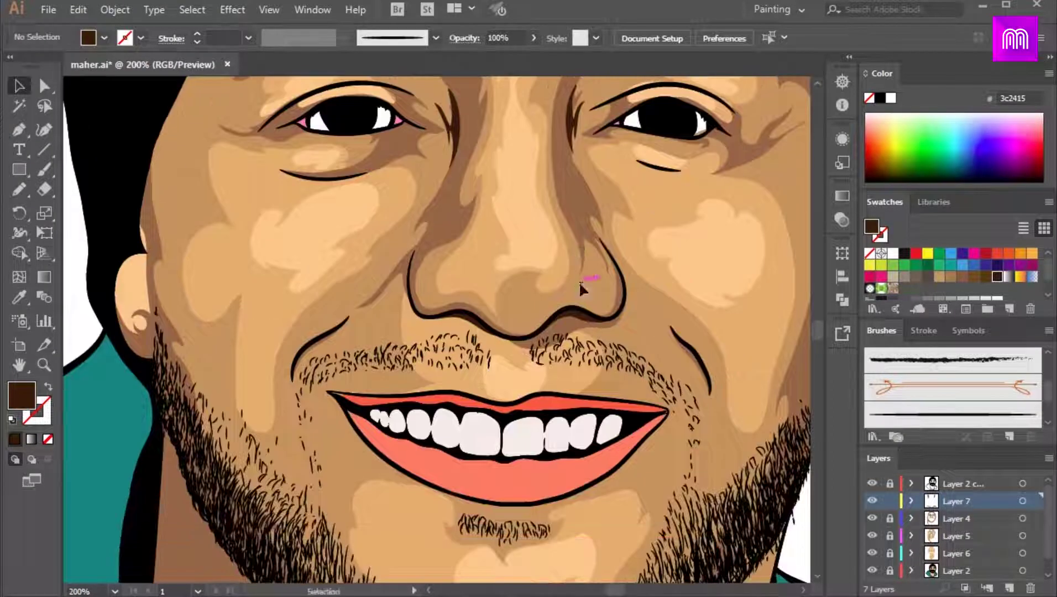
key(n)
key(ctrl+plus)
drag(455, 460, 450, 369)
key(ctrl+plus)
drag(274, 383, 308, 354)
drag(279, 307, 308, 331)
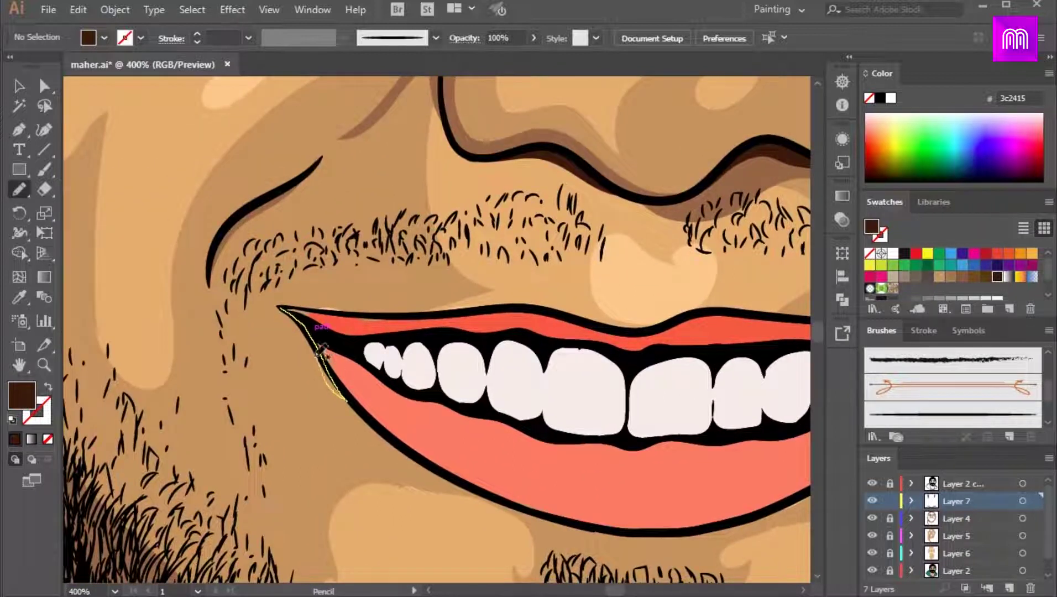
drag(296, 308, 280, 307)
drag(652, 331, 301, 346)
mouse_move(573, 344)
mouse_down()
mouse_move(613, 347)
mouse_move(575, 345)
mouse_up()
key(ctrl+minus)
key(ctrl+minus)
Draw dark brown shadows under the left-hand earlobe and around the top rim of the ear
mouse_move(150, 220)
mouse_down()
mouse_move(474, 344)
mouse_move(527, 300)
mouse_up()
key(ctrl+plus)
drag(514, 370, 593, 424)
drag(269, 367, 275, 388)
drag(264, 338, 276, 396)
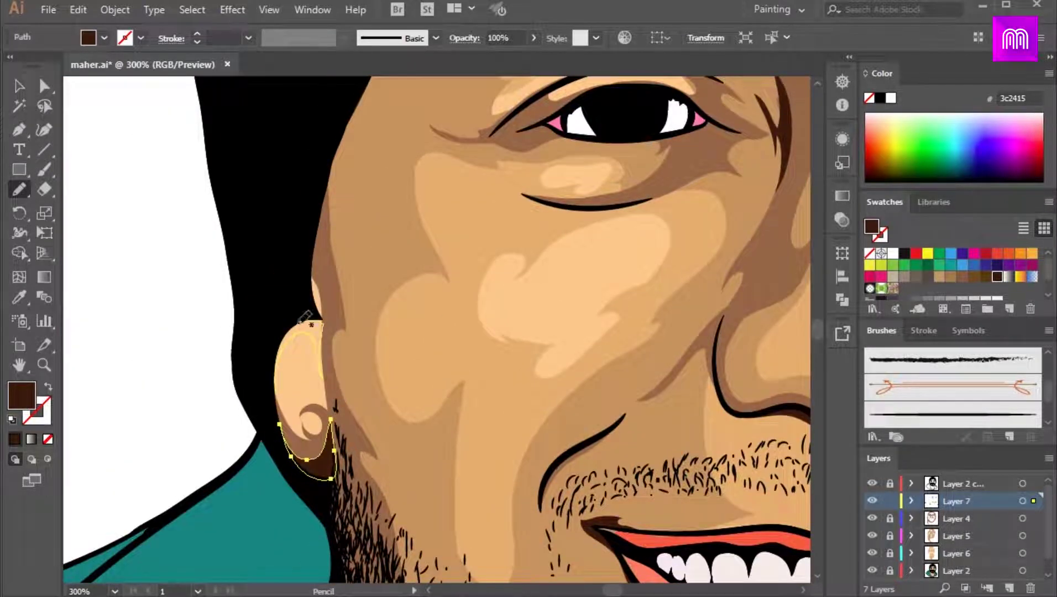
drag(310, 319, 311, 319)
Draw dark brown shadows just above the left-hand ear beside the hat and along the ear's outer edge
key(ctrl+minus)
key(ctrl+plus)
key(ctrl+plus)
drag(436, 256, 436, 255)
key(ctrl+plus)
key(ctrl+plus)
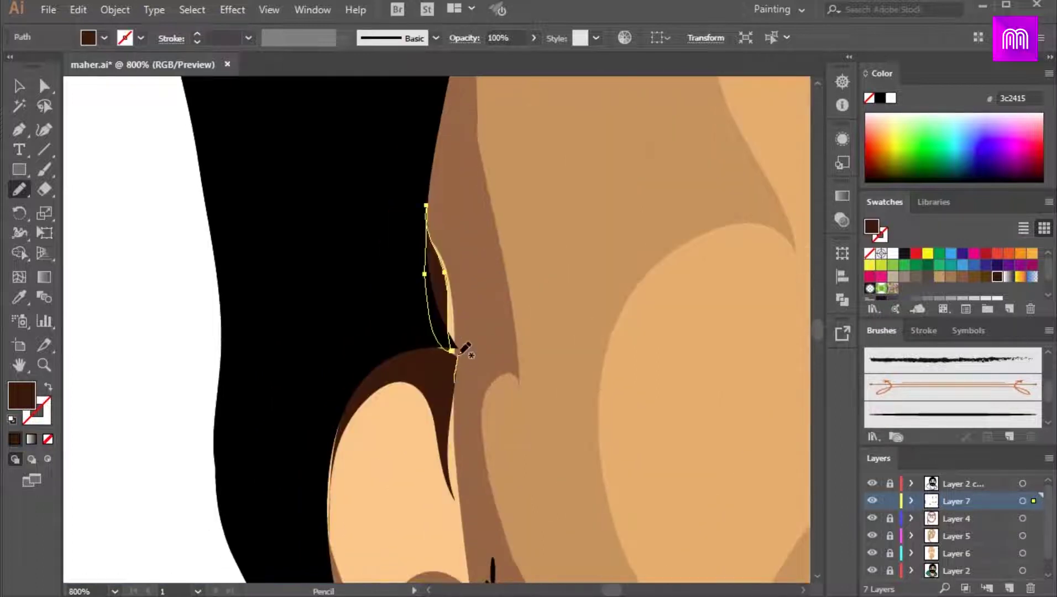
scroll(439, 277, down, 3)
mouse_move(347, 257)
mouse_down()
mouse_move(326, 336)
mouse_move(322, 461)
mouse_move(339, 477)
mouse_up()
scroll(389, 301, down, 2)
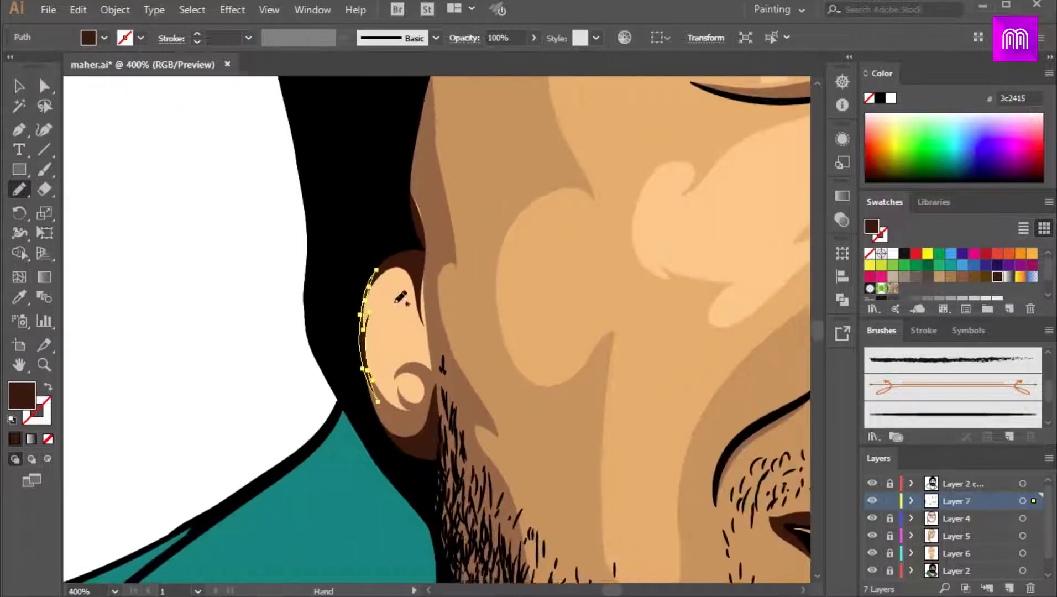
Draw a dark brown shadow along the hat edge above the left-hand ear and shade the ear's upper inner edge
scroll(403, 276, up, 3)
drag(415, 205, 418, 195)
key(ctrl+minus)
key(ctrl+equal)
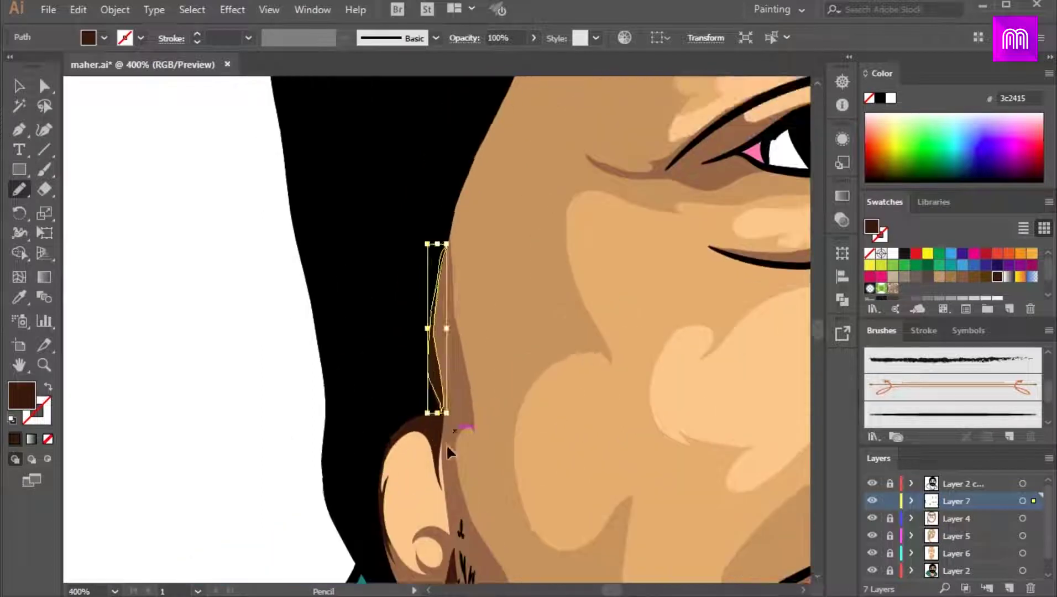
ctrl+click(452, 438)
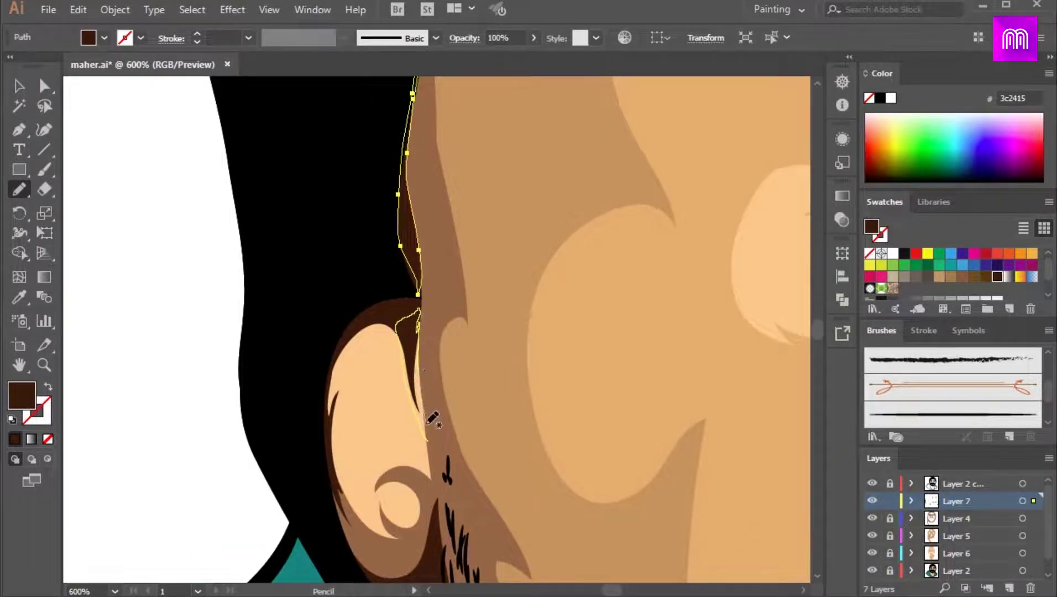
Draw #3c2415 dark brown shadows beneath the left-hand eyebrow and under the inner corner of the left-hand eye
key(ctrl+minus)
key(ctrl+minus)
key(ctrl+minus)
key(ctrl+minus)
scroll(592, 152, up, 2)
drag(593, 152, 476, 242)
scroll(504, 288, down, 2)
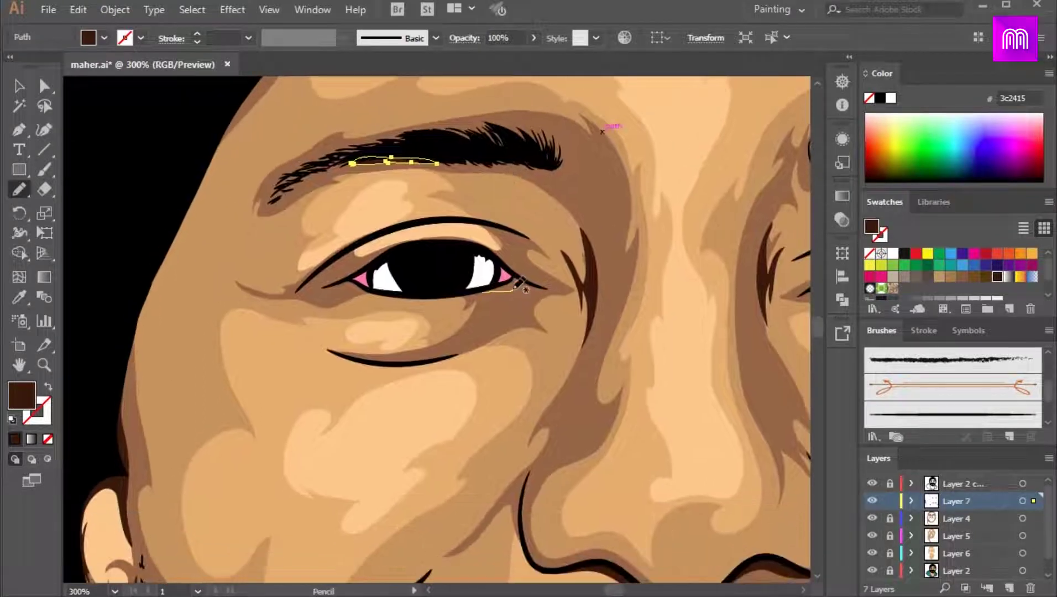
drag(513, 276, 482, 292)
Draw a dark brown shadow under the outer corner of the left-hand eye
scroll(482, 292, up, 2)
mouse_move(482, 292)
mouse_down()
mouse_move(621, 226)
mouse_move(706, 218)
mouse_up()
mouse_move(389, 210)
mouse_down()
mouse_move(421, 210)
mouse_move(390, 210)
mouse_up()
drag(414, 212, 342, 316)
drag(379, 251, 369, 257)
drag(412, 301, 381, 287)
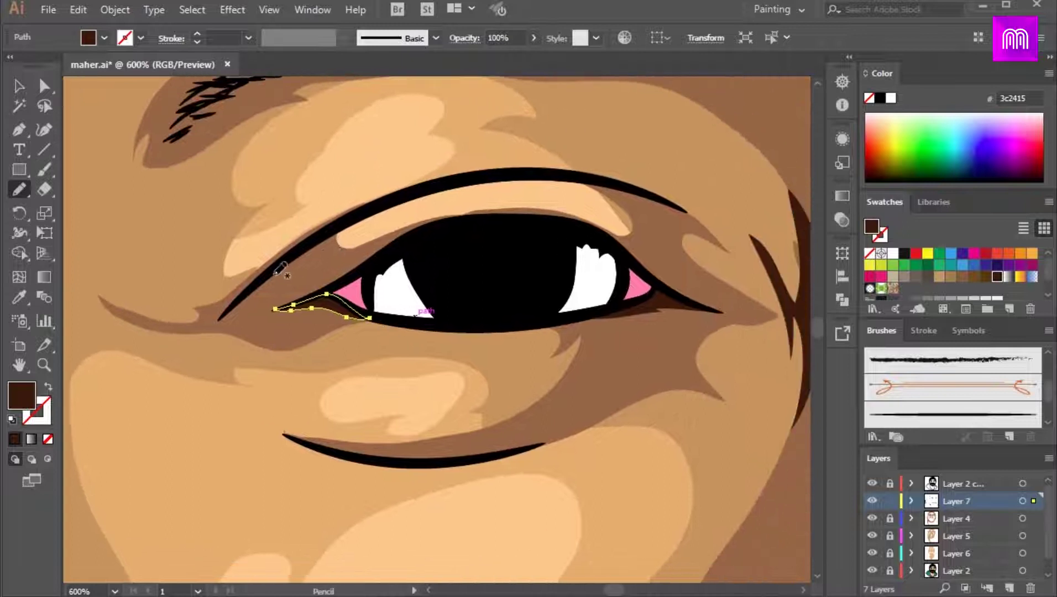
Draw dark brown shadows at the outer and inner ends of the left-hand upper eyelid, below the crease line
drag(322, 253, 274, 274)
key(ctrl+minus)
key(ctrl+minus)
key(ctrl+plus)
key(ctrl+plus)
drag(554, 300, 350, 338)
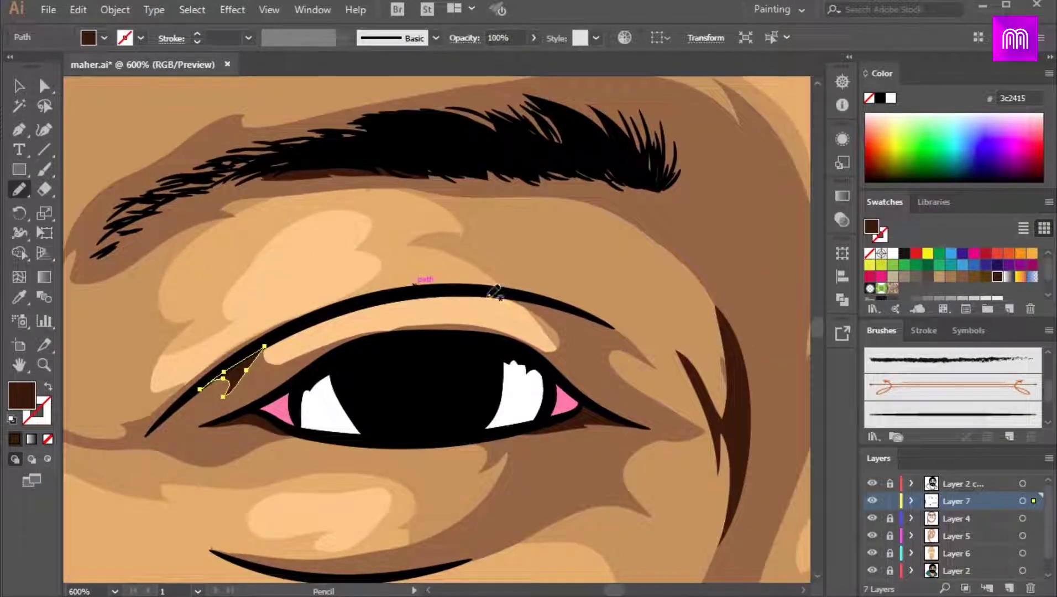
mouse_move(554, 376)
mouse_down()
mouse_move(513, 300)
mouse_move(488, 297)
mouse_up()
Draw a dark brown shadow at the inner end of the right-hand upper eyelid, below the crease line
key(ctrl+minus)
key(ctrl+minus)
key(ctrl+minus)
key(ctrl+plus)
key(ctrl+plus)
drag(796, 304, 570, 305)
mouse_move(489, 396)
mouse_down()
mouse_move(373, 304)
mouse_move(374, 286)
mouse_up()
drag(455, 275, 376, 285)
Draw dark brown shadows at the outer corner of the right-hand eye and along its upper lid edge
key(ctrl+plus)
key(ctrl+plus)
mouse_move(796, 338)
mouse_down()
mouse_move(552, 323)
mouse_move(610, 320)
mouse_move(535, 346)
mouse_up()
mouse_move(471, 260)
mouse_down()
mouse_move(449, 295)
mouse_move(468, 291)
mouse_up()
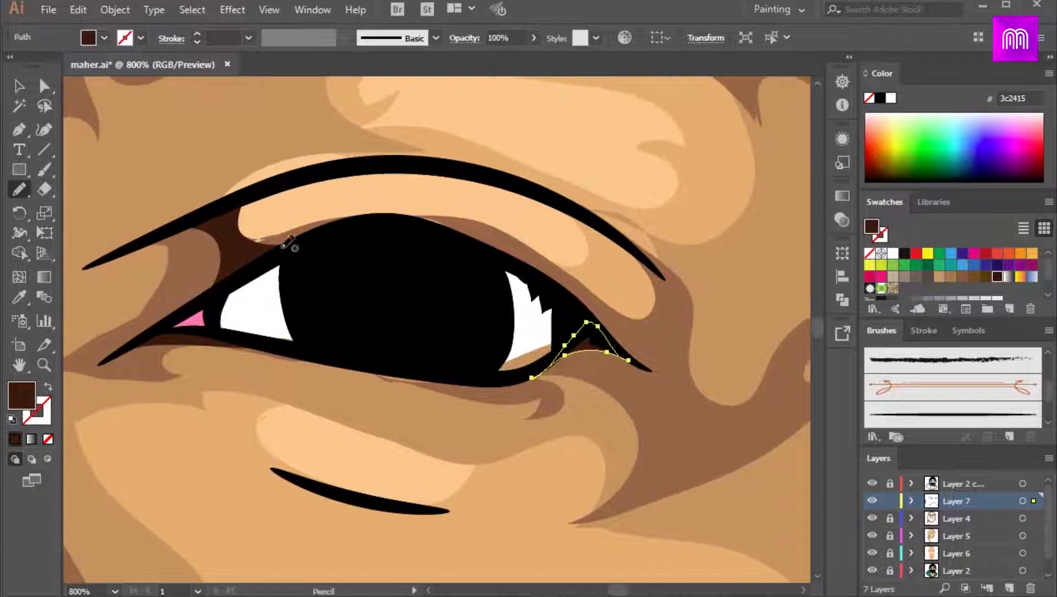
mouse_move(546, 270)
mouse_down()
mouse_move(325, 235)
mouse_move(258, 249)
mouse_up()
Draw a dark brown shadow along the underside of the right-hand eyebrow
key(ctrl+minus)
key(ctrl+minus)
key(ctrl+minus)
mouse_move(474, 234)
mouse_down()
mouse_move(484, 259)
mouse_move(452, 296)
mouse_up()
key(ctrl+plus)
key(ctrl+plus)
mouse_move(284, 253)
mouse_down()
mouse_move(289, 213)
mouse_move(253, 209)
mouse_up()
Draw a dark brown shadow on the right-hand temple along the hat edge
key(ctrl+minus)
key(ctrl+minus)
drag(425, 341, 311, 228)
mouse_move(540, 174)
mouse_down()
mouse_move(590, 311)
mouse_move(539, 174)
mouse_up()
key(ctrl+minus)
key(ctrl+minus)
key(ctrl+plus)
key(ctrl+plus)
Draw dark brown shadows on the right-hand ear, undoing the stroke that does not fit
drag(491, 467, 514, 145)
drag(462, 342, 461, 406)
drag(499, 362, 462, 341)
drag(495, 311, 514, 375)
drag(482, 329, 484, 311)
key(ctrl+z)
key(ctrl+minus)
key(ctrl+minus)
key(ctrl+plus)
key(ctrl+plus)
mouse_move(435, 287)
mouse_down()
mouse_move(446, 335)
mouse_move(436, 287)
mouse_up()
Draw a dark brown shadow beside the left-hand nostril where it meets the cheek, undoing the extra stroke
key(ctrl+minus)
key(ctrl+minus)
key(ctrl+minus)
key(ctrl+plus)
drag(227, 267, 439, 298)
key(ctrl+plus)
drag(265, 296, 423, 320)
key(ctrl+plus)
drag(149, 318, 502, 347)
drag(213, 326, 287, 334)
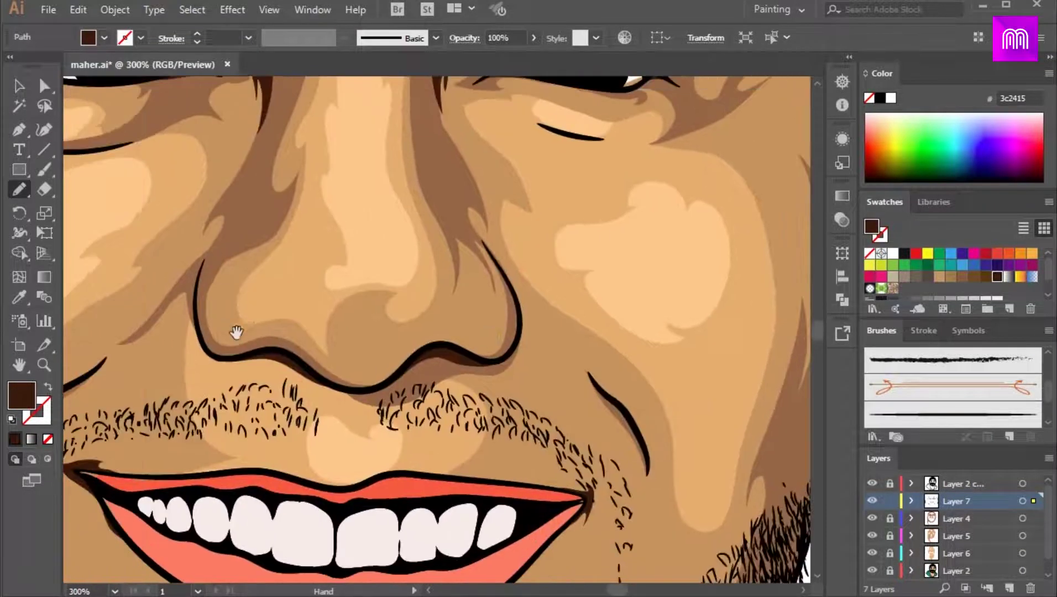
drag(193, 300, 182, 289)
mouse_move(203, 317)
mouse_down()
mouse_move(189, 284)
mouse_move(240, 291)
mouse_move(195, 293)
mouse_up()
key(ctrl+z)
Draw a dark brown shadow along the inner edge of the right-hand nostril's outline
mouse_move(549, 250)
mouse_down()
mouse_move(473, 261)
mouse_move(480, 300)
mouse_move(478, 217)
mouse_up()
key(ctrl+minus)
key(ctrl+minus)
key(ctrl+plus)
key(ctrl+minus)
key(ctrl+plus)
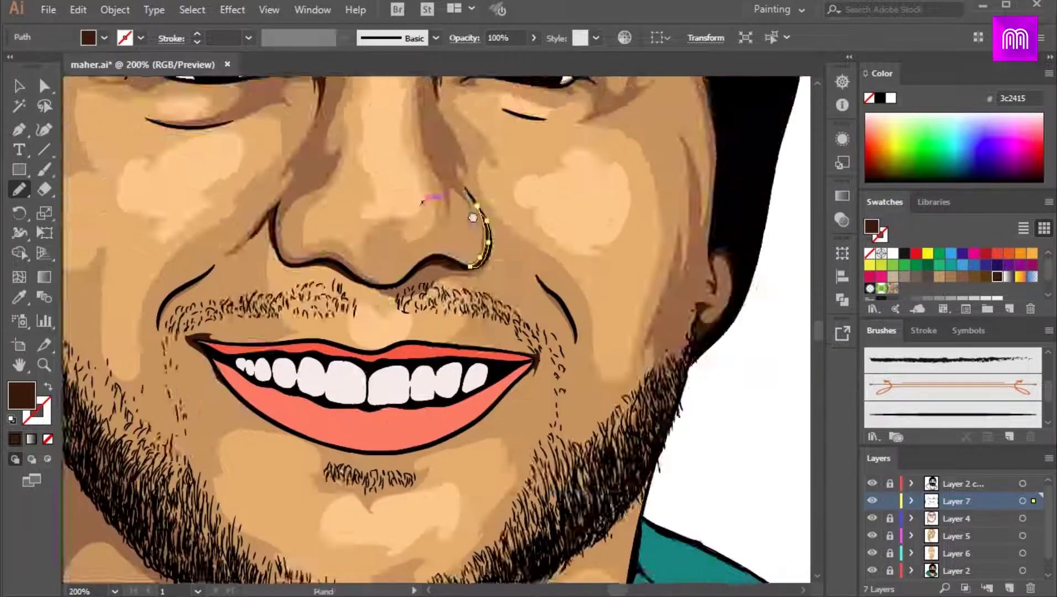
Draw dark brown shadows beneath the bearded chin and along the left-hand side of the jaw
drag(375, 296, 526, 112)
mouse_move(349, 407)
mouse_down()
mouse_move(470, 467)
mouse_move(587, 459)
mouse_move(504, 469)
mouse_move(349, 407)
mouse_up()
drag(564, 438, 527, 432)
drag(664, 383, 551, 462)
mouse_move(410, 457)
mouse_down()
mouse_move(631, 406)
mouse_move(665, 382)
mouse_up()
mouse_move(333, 333)
mouse_down()
mouse_move(420, 279)
mouse_move(418, 326)
mouse_up()
mouse_move(231, 223)
mouse_down()
mouse_move(262, 206)
mouse_move(283, 271)
mouse_up()
Draw a dark brown shadow along the right-hand jawline under the beard, redoing the first stroke, and deselect it
key(ctrl+minus)
key(ctrl+minus)
key(ctrl+plus)
drag(644, 368, 378, 361)
mouse_move(624, 317)
mouse_down()
mouse_move(602, 410)
mouse_move(618, 315)
mouse_up()
key(ctrl+z)
drag(608, 360, 639, 303)
mouse_move(516, 400)
mouse_down()
mouse_move(559, 354)
mouse_move(516, 399)
mouse_up()
key(ctrl+minus)
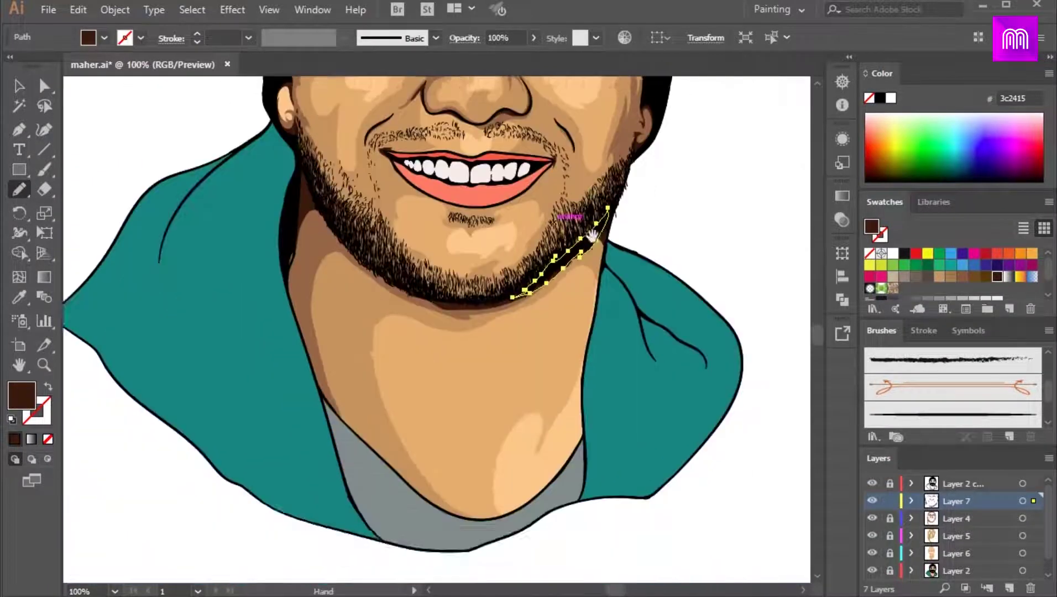
drag(315, 264, 355, 318)
key(ctrl+plus)
drag(693, 350, 605, 333)
key(ctrl+minus)
key(ctrl+minus)
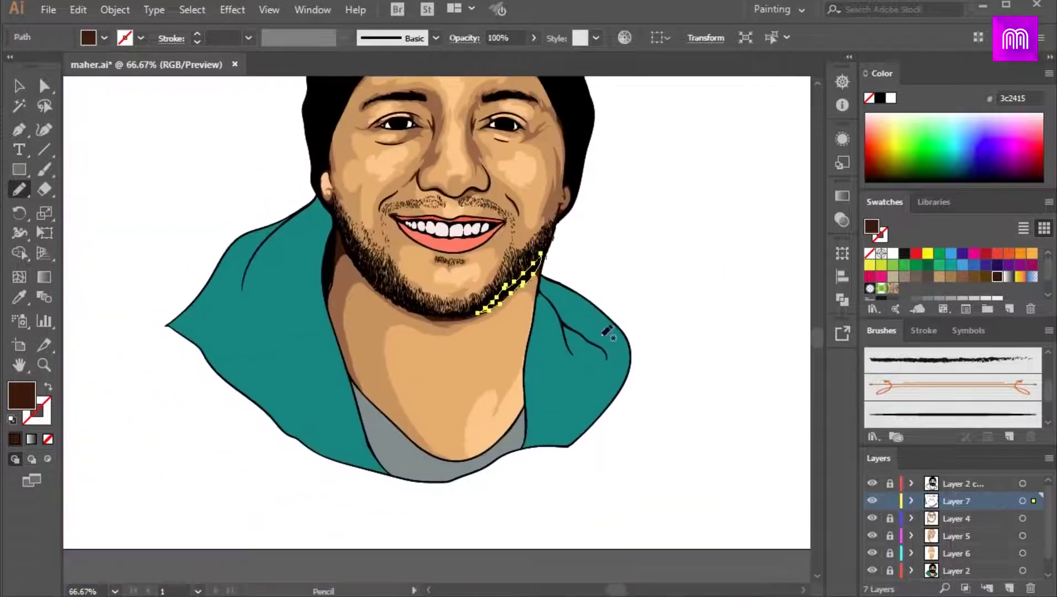
drag(531, 259, 593, 368)
key(v)
click(655, 332)
Try to draw a dark brown iris shape inside the left-hand eye on Layer 7
key(ctrl+plus)
key(ctrl+plus)
drag(477, 247, 474, 466)
key(ctrl+plus)
key(ctrl+plus)
key(ctrl+plus)
key(n)
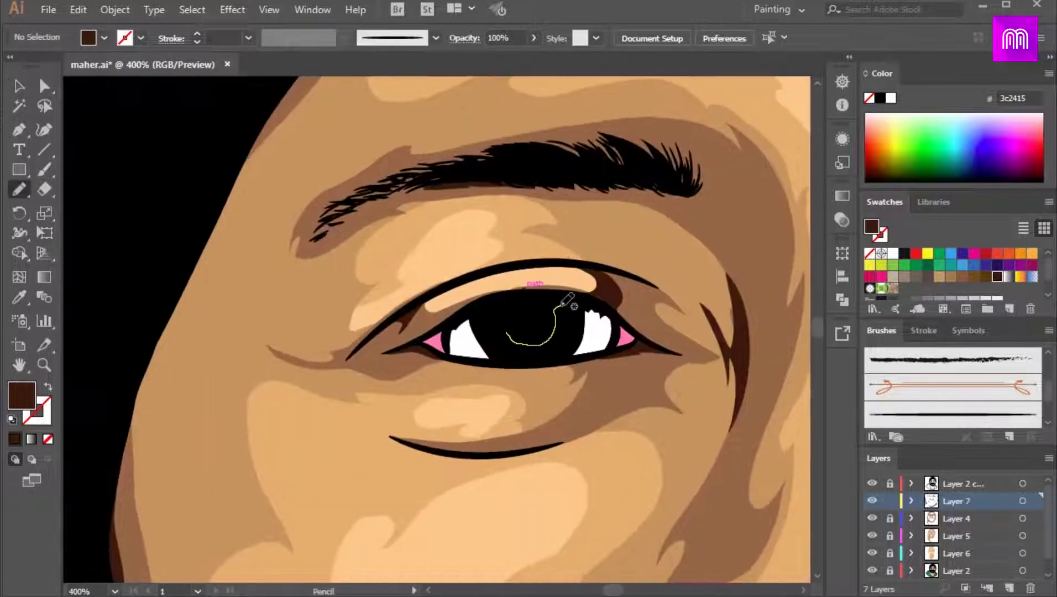
mouse_move(560, 306)
mouse_down()
mouse_move(537, 358)
mouse_move(507, 335)
mouse_up()
drag(611, 362, 537, 354)
key(ctrl+z)
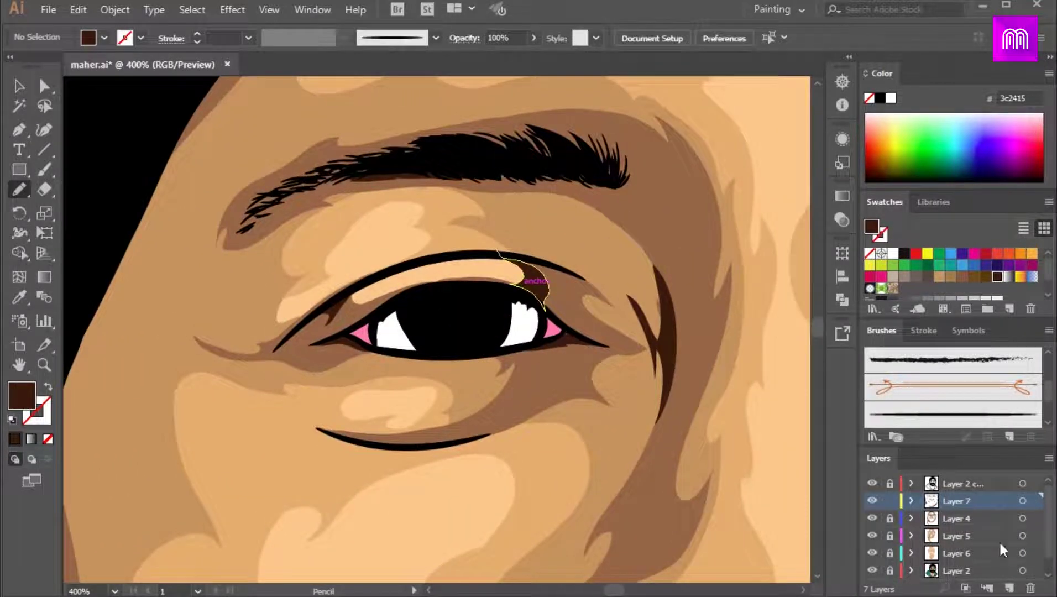
Add a new layer above the line art and draw a dark brown crescent in the left-hand eye's iris
click(963, 483)
click(1009, 589)
key(ctrl+plus)
drag(368, 300, 419, 346)
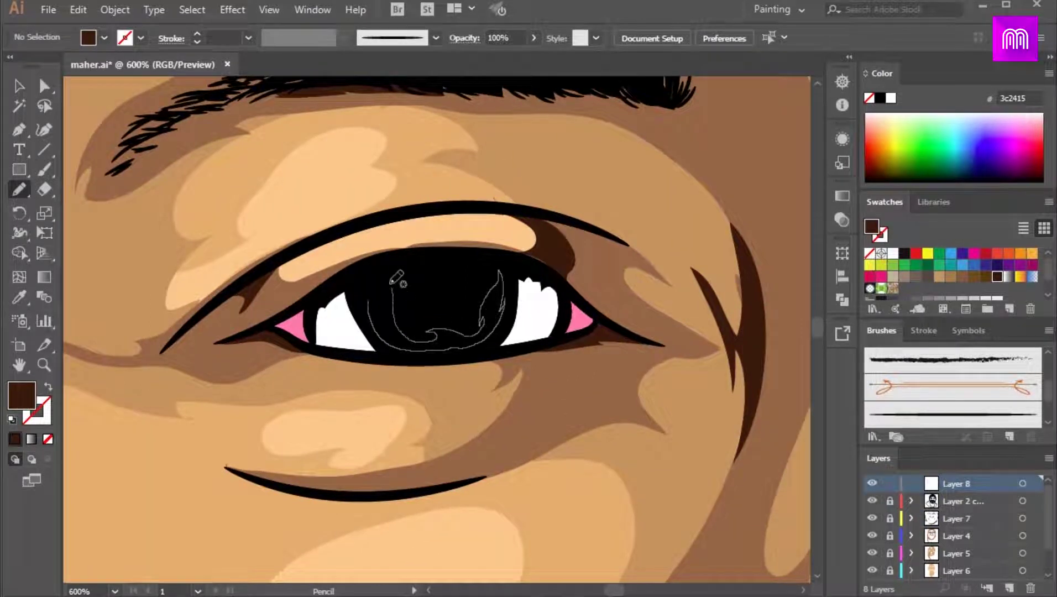
drag(368, 300, 368, 301)
Draw a matching dark brown crescent in the right-hand eye's iris on Layer 8
key(ctrl+minus)
key(ctrl+minus)
key(ctrl+minus)
drag(501, 322, 366, 327)
key(ctrl+plus)
key(ctrl+plus)
drag(491, 335, 275, 337)
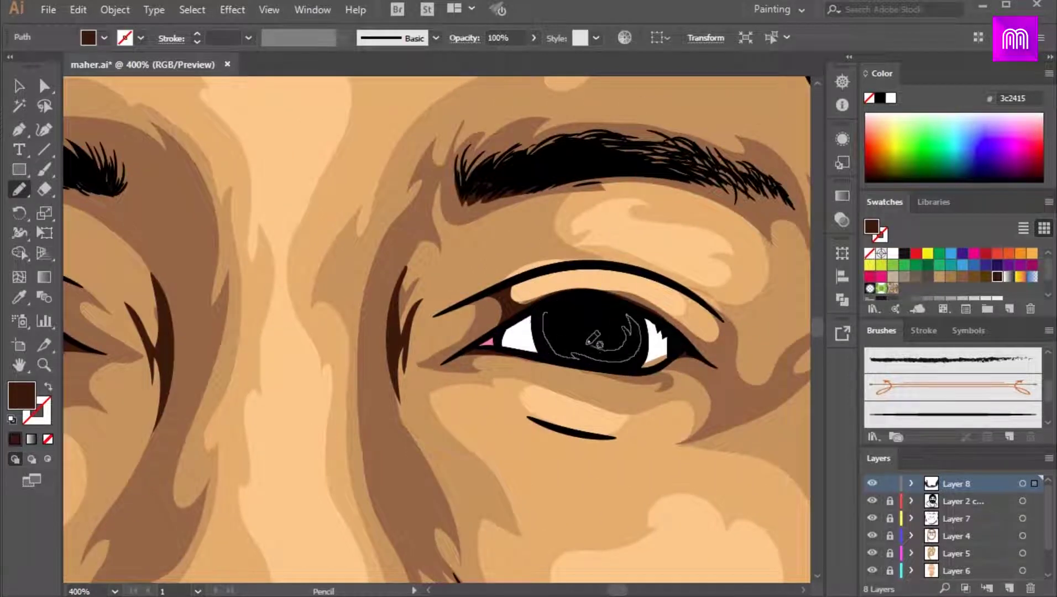
drag(573, 312, 575, 309)
Draw a small circle in the left-hand eye's pupil with the Ellipse tool and copy it to the right-hand eye
key(ctrl+minus)
key(ctrl+minus)
mouse_move(20, 170)
mouse_down()
mouse_move(44, 176)
mouse_move(74, 210)
mouse_up()
key(ctrl+plus)
key(ctrl+plus)
drag(105, 276, 281, 317)
drag(256, 307, 276, 328)
key(v)
key(ctrl+minus)
mouse_move(448, 344)
mouse_down()
mouse_move(317, 343)
mouse_move(337, 330)
mouse_move(349, 396)
mouse_move(318, 331)
mouse_move(787, 330)
mouse_up()
key(ctrl+minus)
click(666, 212)
key(ctrl+minus)
key(ctrl+minus)
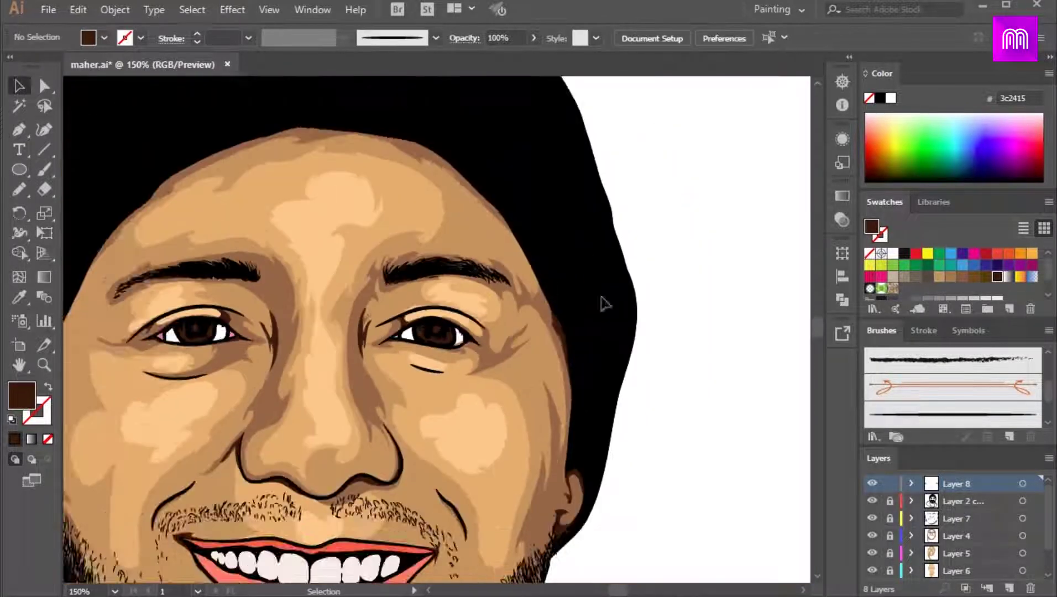
Fill both pupil circles with white to form the eye highlights, and deselect them
click(439, 330)
shift+click(277, 330)
click(893, 254)
click(656, 273)
key(ctrl+minus)
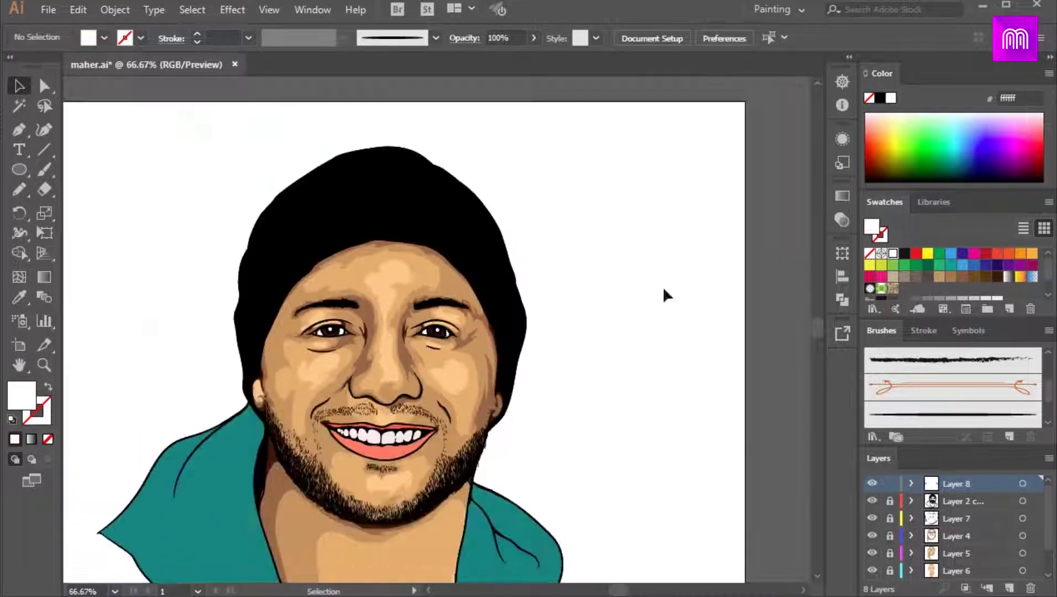
Set the Pencil fill colour to #c6c6c6, and unlock Layer 7 and make it the active drawing layer
key(ctrl+plus)
key(ctrl+plus)
key(ctrl+minus)
key(ctrl+plus)
key(ctrl+plus)
key(ctrl+plus)
double_click(22, 394)
text(c6c6c6)
key(Return)
key(ctrl+plus)
key(n)
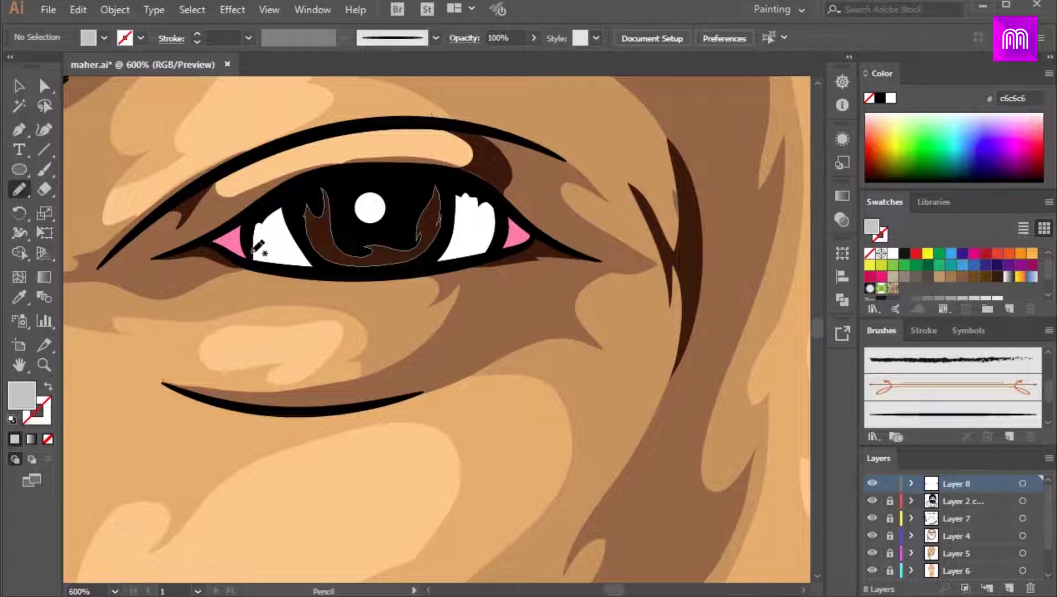
click(889, 518)
click(964, 522)
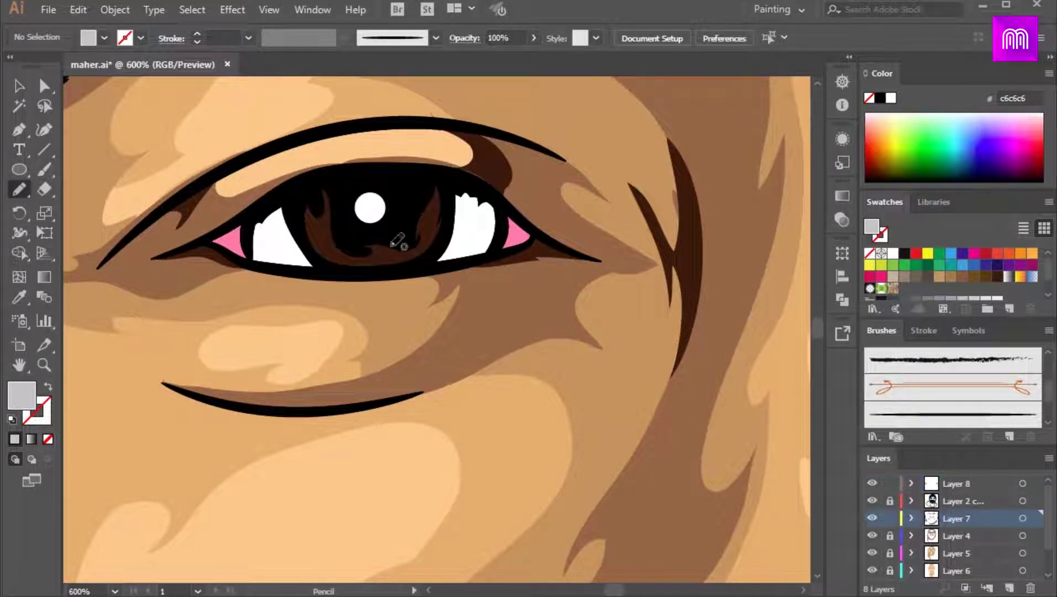
Draw #c6c6c6 shadow shapes on the whites of the left-hand eye with the Pencil on Layer 7
mouse_move(263, 234)
mouse_down()
mouse_move(464, 215)
mouse_move(448, 166)
mouse_move(264, 237)
mouse_up()
key(ctrl+minus)
key(ctrl+minus)
key(ctrl+plus)
key(ctrl+plus)
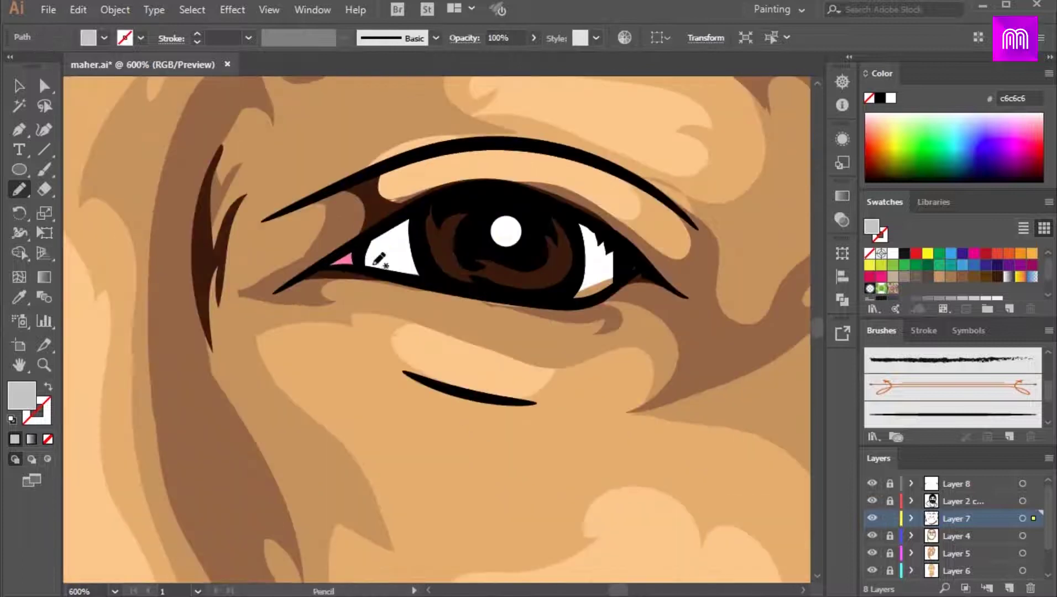
Draw matching #c6c6c6 shadows along the upper whites of the right-hand eye with the Pencil, and lock Layer 7
mouse_move(607, 232)
mouse_down()
mouse_move(363, 245)
mouse_move(364, 259)
mouse_up()
key(ctrl+minus)
key(ctrl+minus)
key(ctrl+minus)
key(ctrl+plus)
key(ctrl+plus)
key(ctrl+plus)
key(v)
click(889, 519)
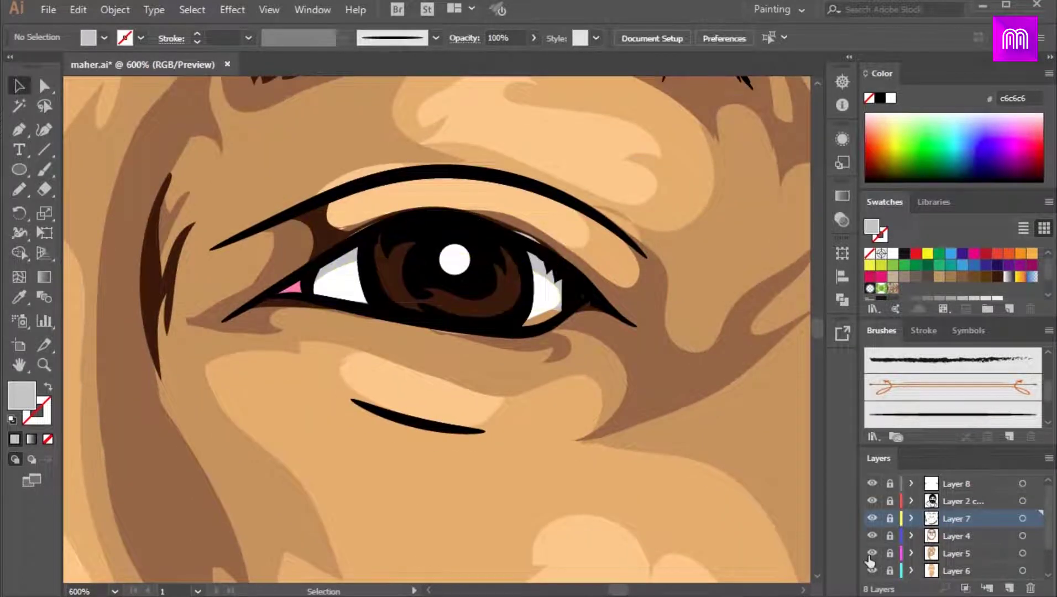
Unlock Layer 5 and erase the skin shading that overlaps the whites of the eyes and the mouth
click(889, 553)
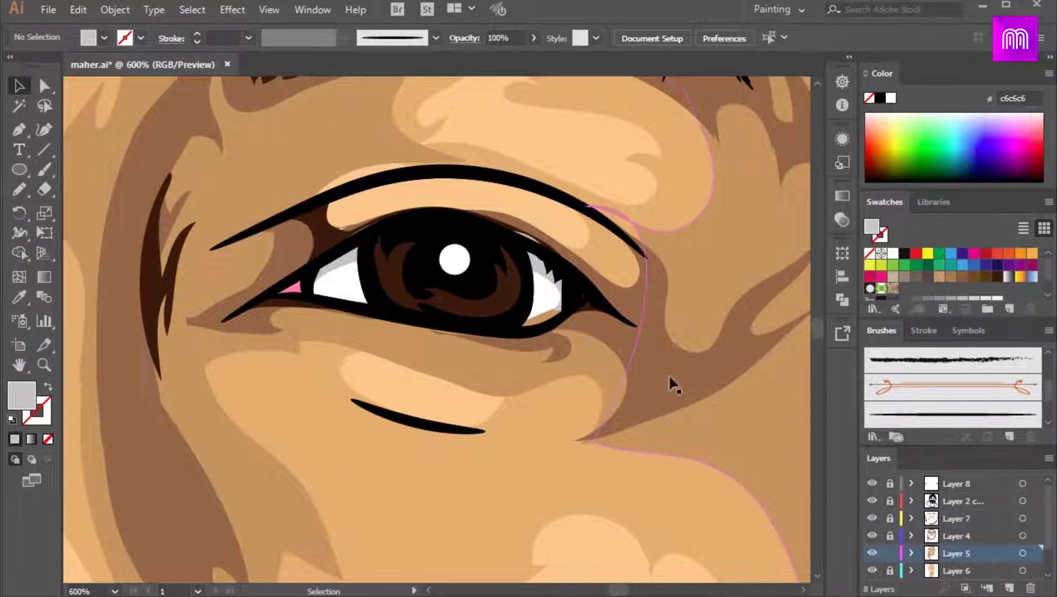
key(shift+e)
drag(374, 279, 518, 258)
drag(774, 249, 536, 279)
key(ctrl+minus)
key(ctrl+minus)
drag(232, 531, 423, 194)
key(ctrl+plus)
key(ctrl+plus)
drag(189, 316, 475, 407)
mouse_move(267, 327)
mouse_down()
mouse_move(279, 339)
mouse_move(414, 333)
mouse_up()
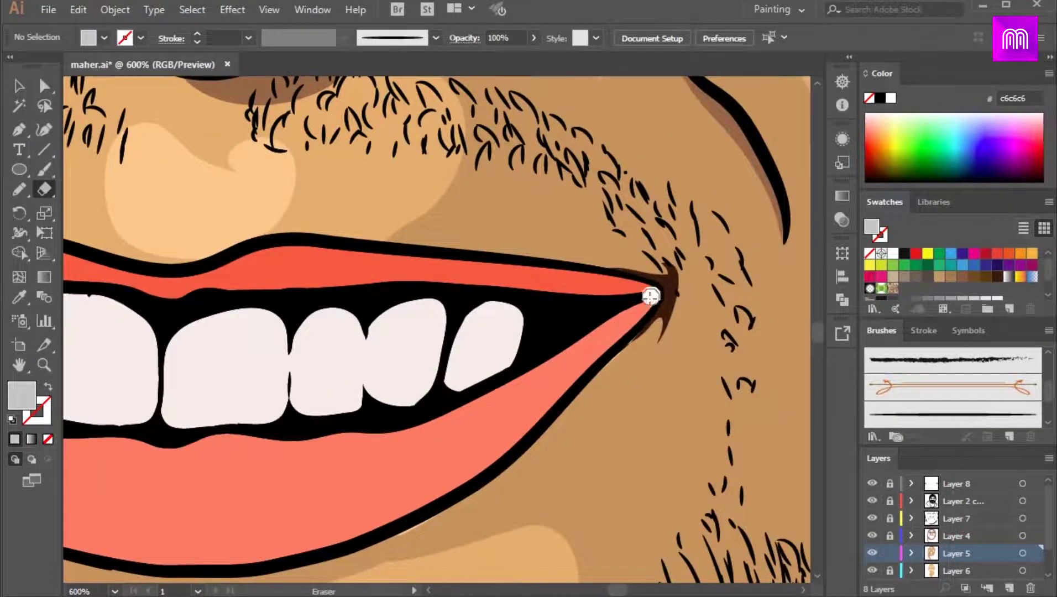
key(ctrl+minus)
key(ctrl+minus)
key(v)
click(961, 486)
key(ctrl+equal)
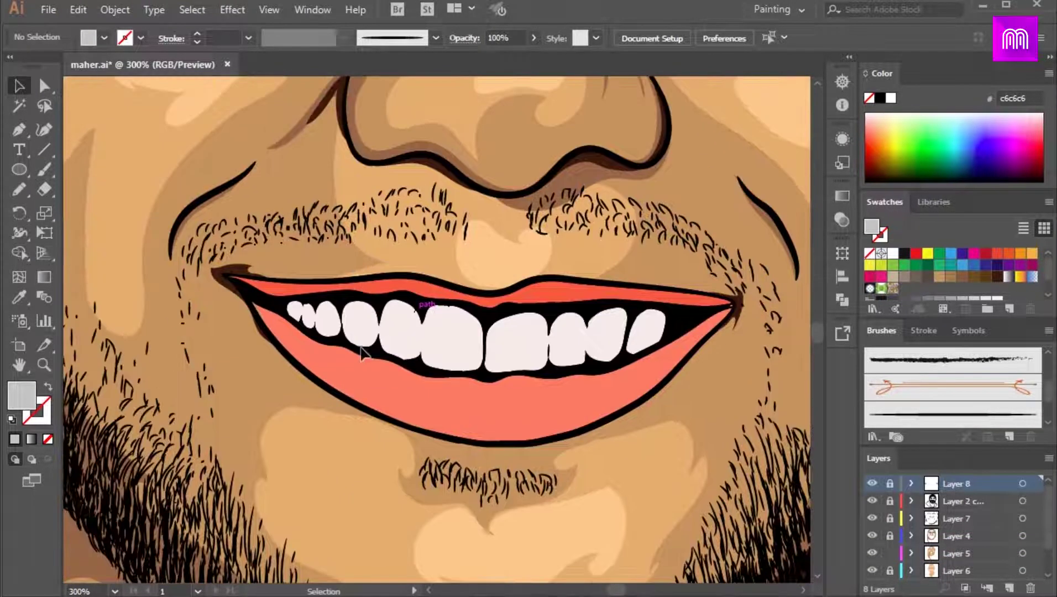
key(n)
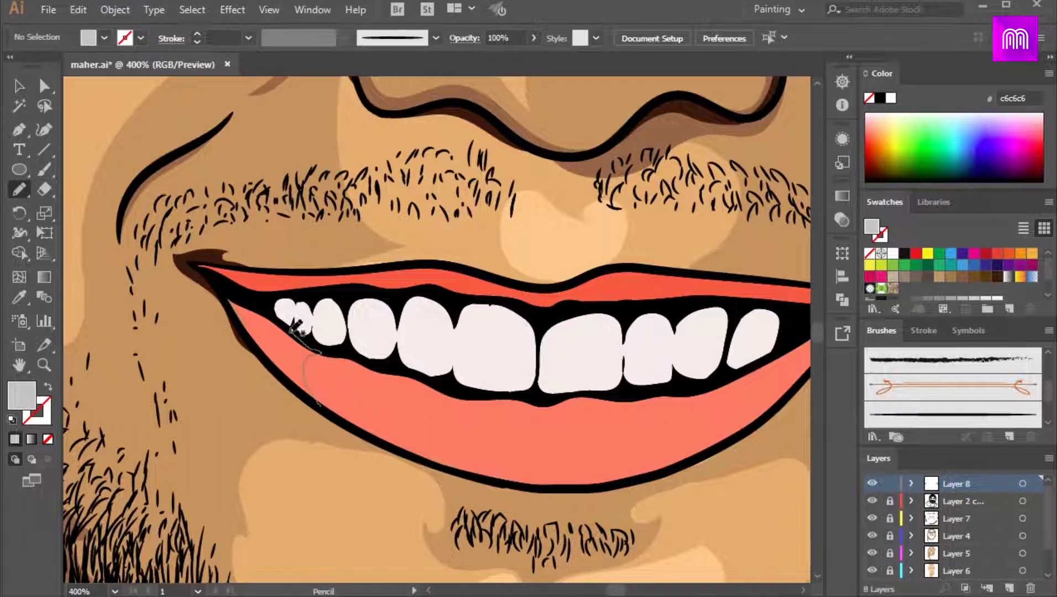
drag(303, 279, 248, 335)
Unlock and expand Layer 2, and select the lower and upper lip shapes together
drag(1047, 519, 1048, 546)
click(889, 554)
click(912, 554)
click(971, 572)
key(v)
drag(585, 443, 594, 467)
key(ctrl+z)
double_click(22, 396)
click(952, 210)
shift+click(611, 289)
Recolour the selected lips to deeper reds, with #e34242 for the lower lip and a darker red for the upper, and deselect
click(115, 10)
mouse_move(78, 10)
mouse_move(150, 301)
click(415, 302)
drag(700, 459, 680, 431)
drag(611, 401, 700, 403)
drag(679, 431, 692, 458)
drag(690, 431, 666, 432)
click(731, 200)
click(663, 219)
drag(702, 459, 681, 458)
drag(666, 431, 661, 463)
click(944, 504)
click(323, 466)
key(ctrl+minus)
key(ctrl+minus)
key(ctrl+minus)
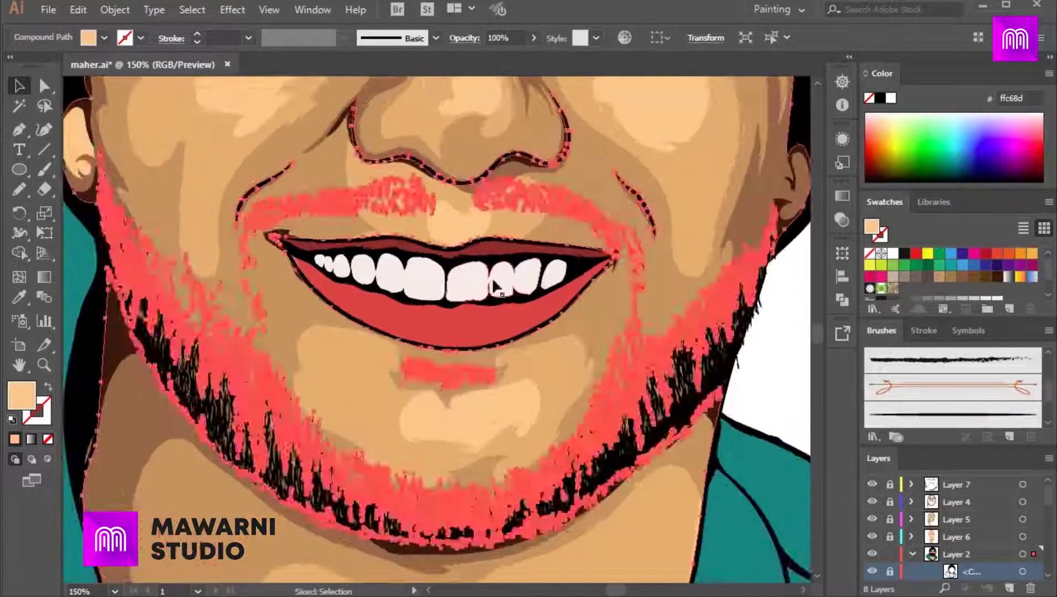
click(739, 375)
key(ctrl+minus)
scroll(718, 310, up, 1)
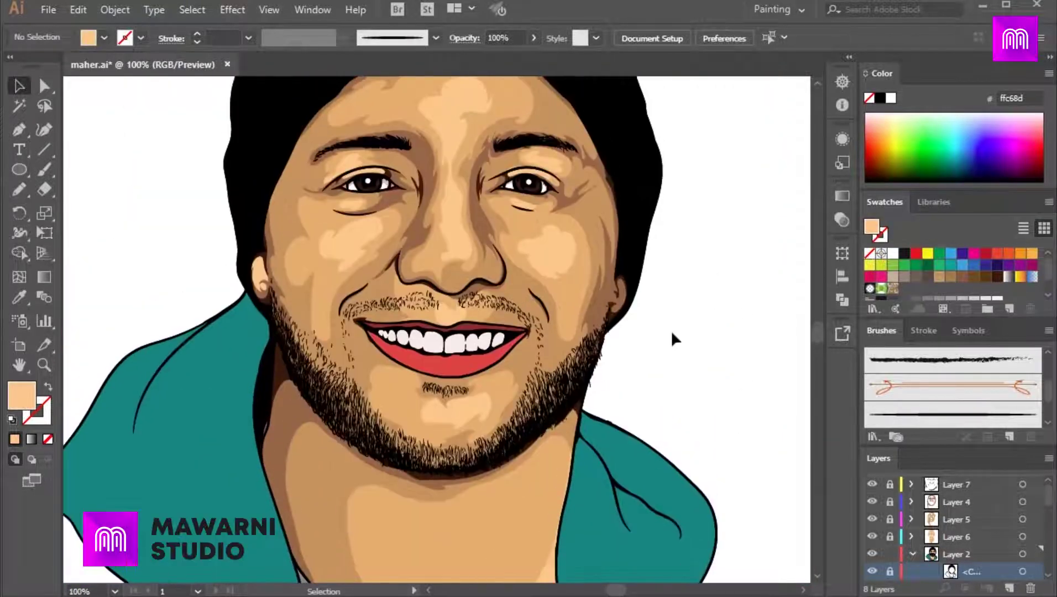
Isolate the lower lip and draw an irregular highlight across its middle with the Pencil, filled with #f26161
key(ctrl+plus)
key(ctrl+plus)
double_click(516, 403)
key(n)
key(ctrl+plus)
key(ctrl+plus)
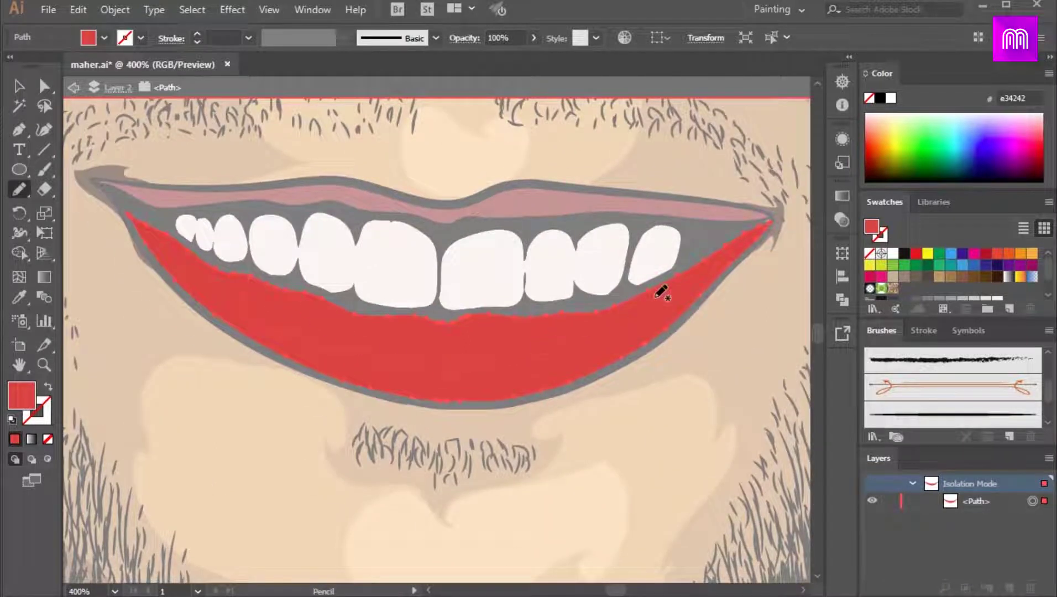
key(ctrl+z)
key(v)
key(ctrl+shift+a)
key(n)
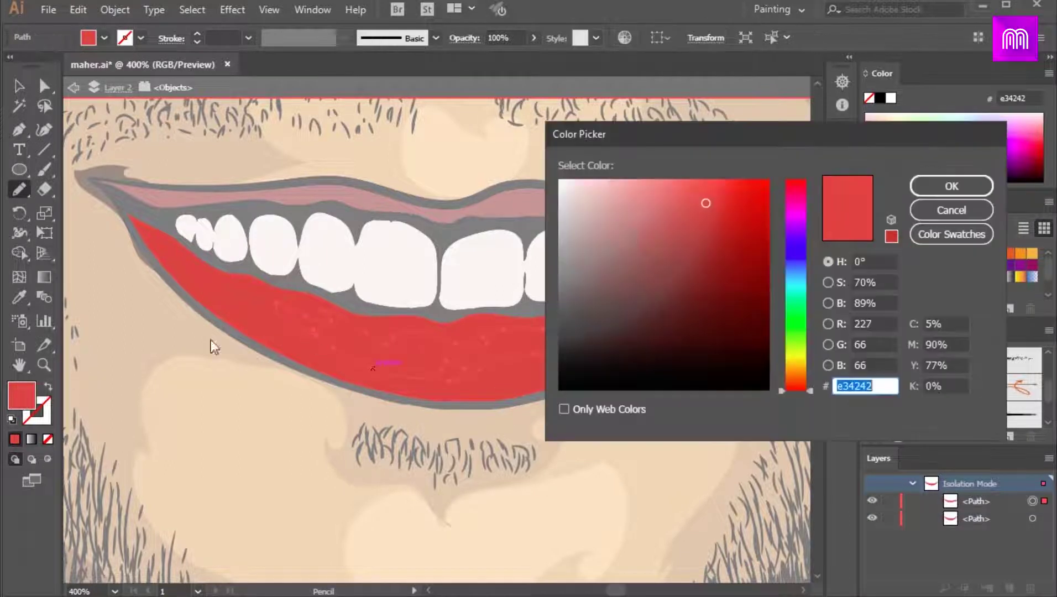
text(f26161)
key(Return)
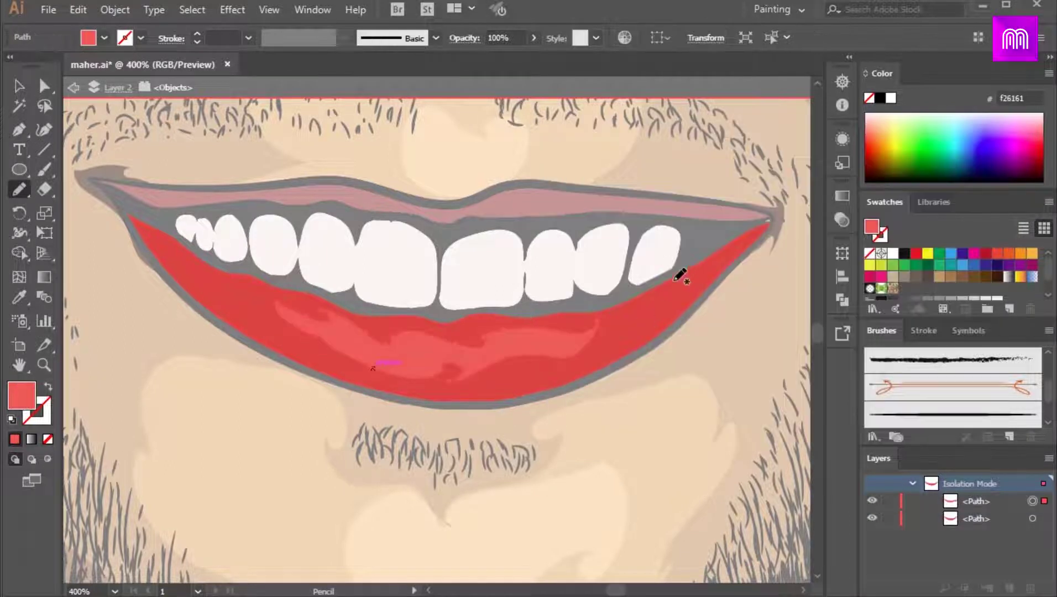
Try to draw a dark red shadow shape over the right-hand end of the lower lip
mouse_move(678, 307)
mouse_down()
mouse_move(662, 264)
mouse_move(675, 308)
mouse_up()
key(v)
key(i)
click(185, 291)
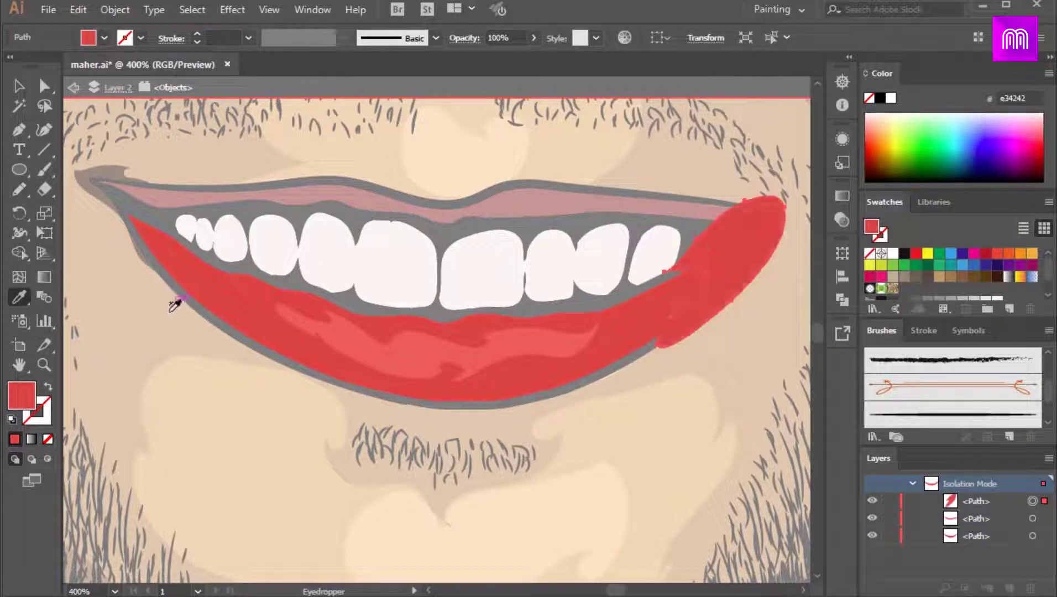
key(v)
double_click(22, 395)
click(405, 296)
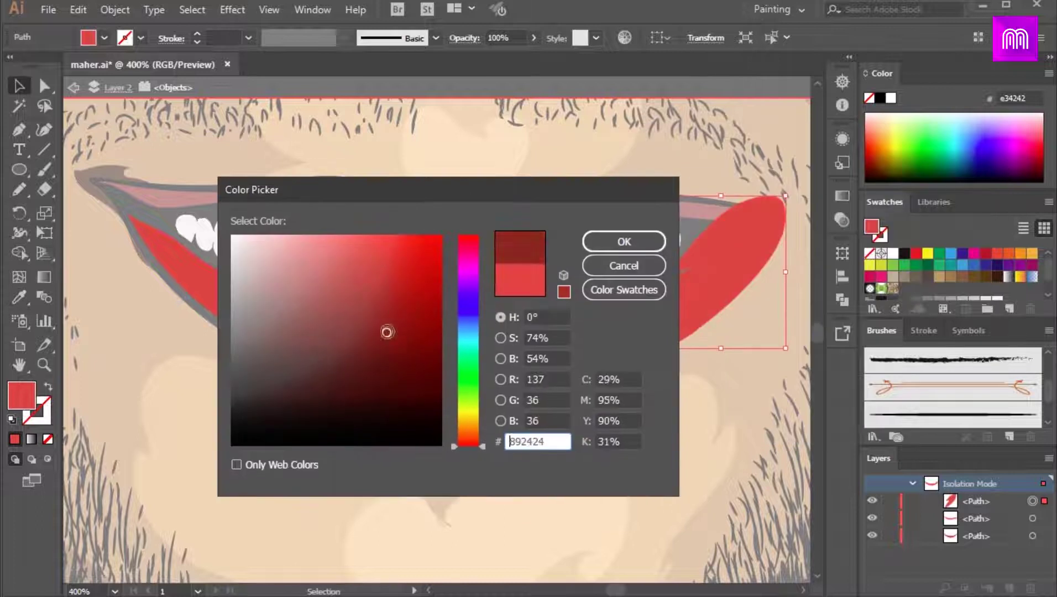
key(Return)
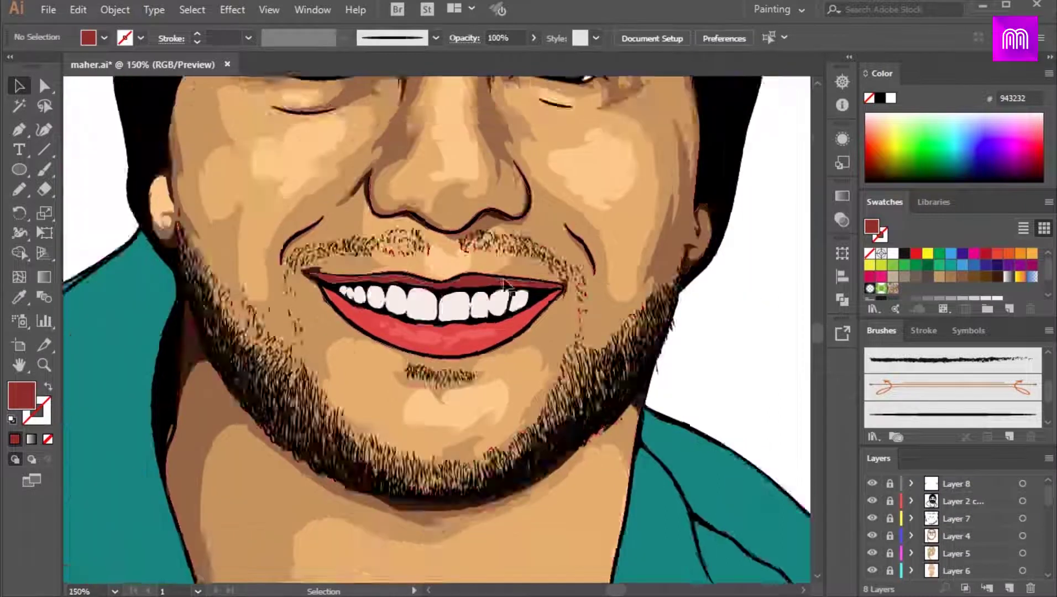
Adjust the lower lip path's anchors with Direct Selection to fit its edge to the black mouth outline
key(ctrl+minus)
key(ctrl+minus)
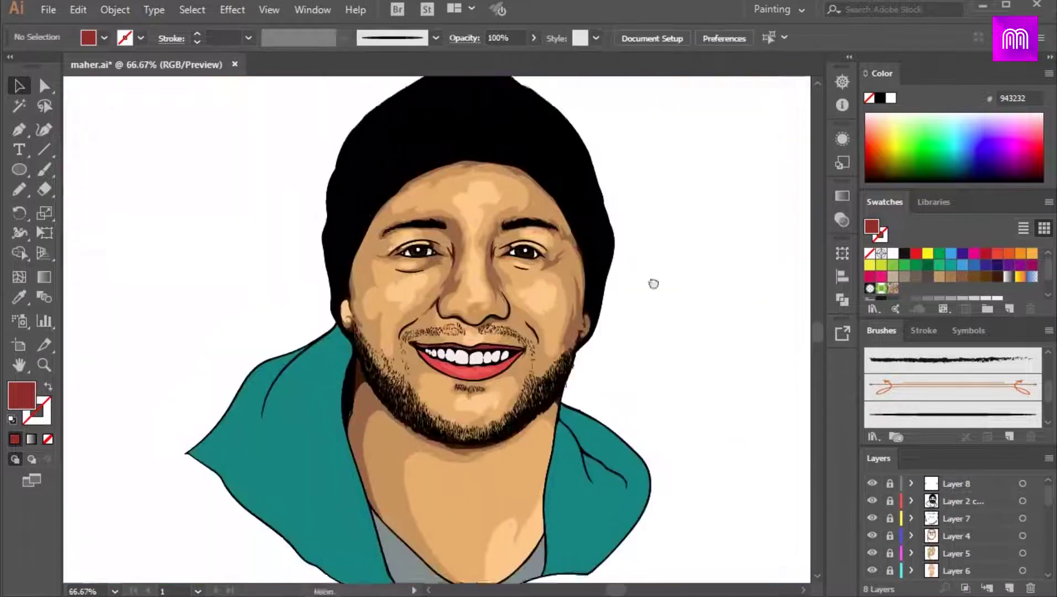
scroll(481, 342, up, 5)
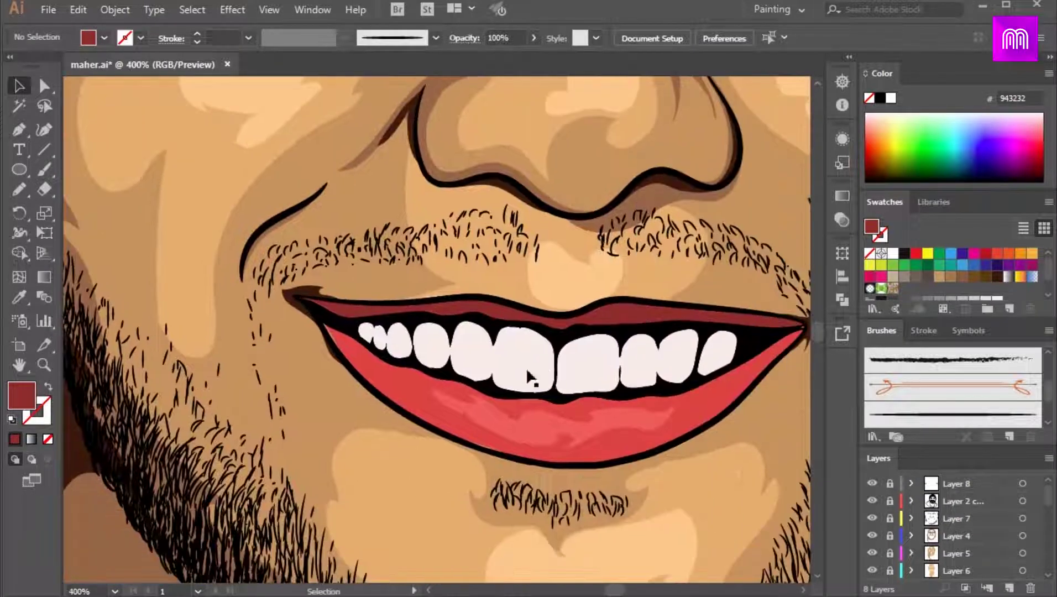
click(352, 387)
ctrl+click(321, 363)
click(321, 363)
drag(281, 320, 298, 347)
drag(285, 413, 280, 413)
drag(603, 507, 604, 508)
click(302, 399)
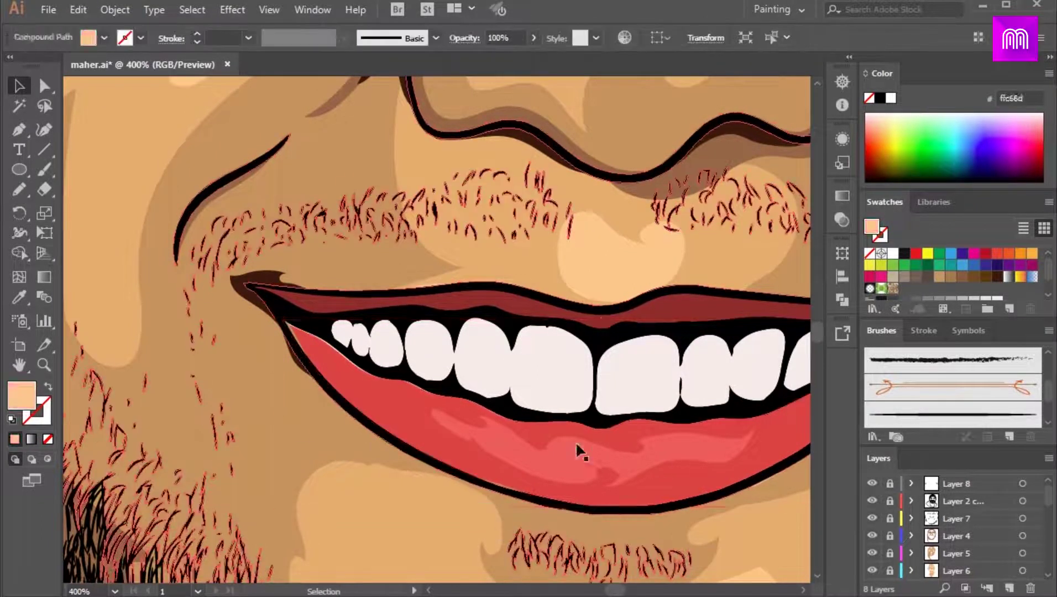
click(370, 397)
click(502, 493)
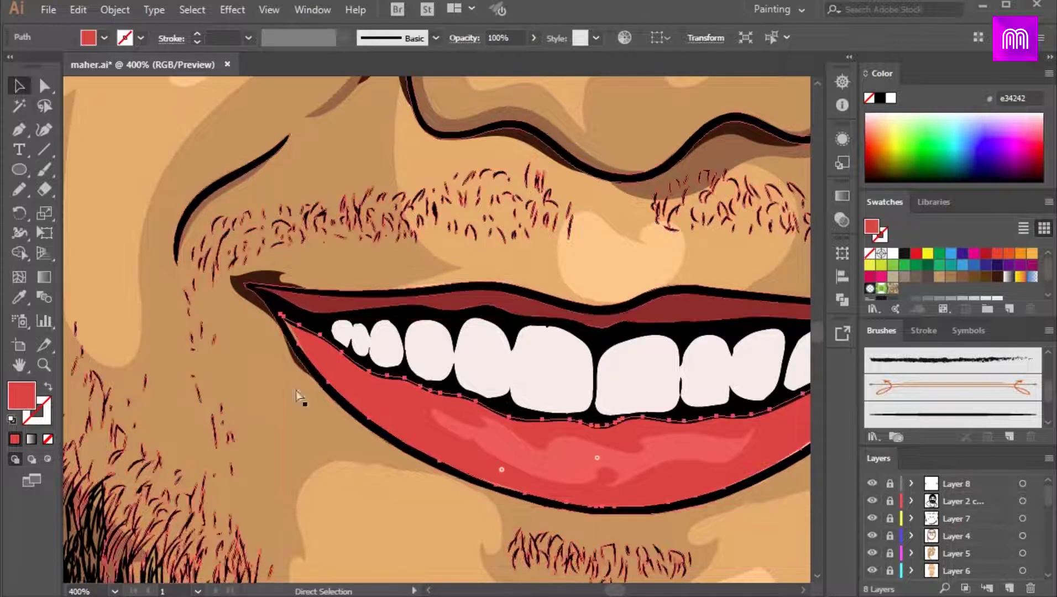
scroll(1045, 500, down, 2)
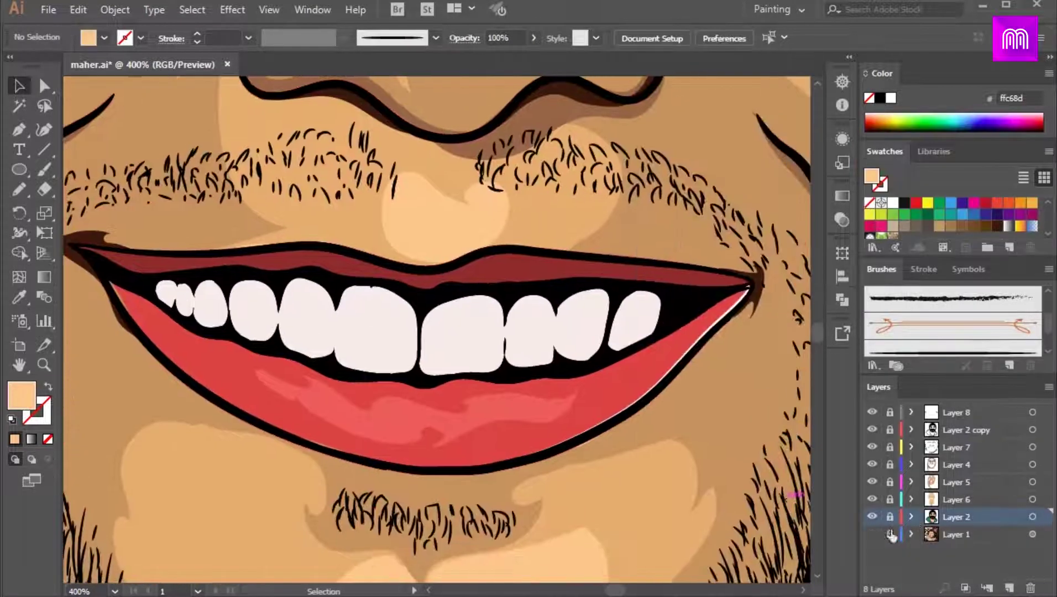
Undo the last edits to the lower lip on Layer 2, and lock the layer
click(889, 517)
drag(682, 348, 711, 341)
key(ctrl+z)
scroll(713, 348, up, 1)
key(ctrl+z)
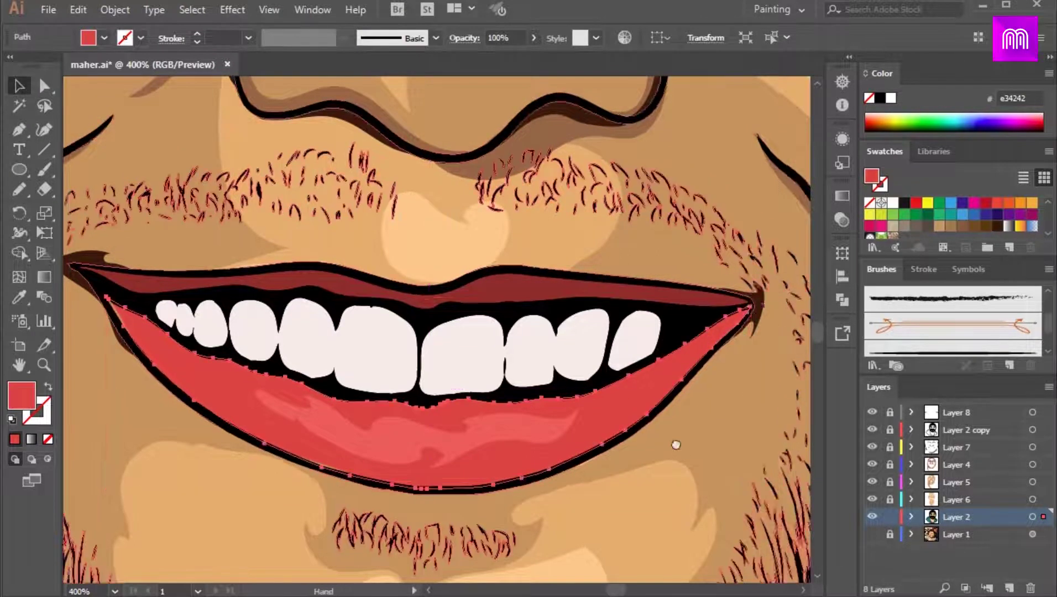
drag(675, 443, 742, 391)
click(889, 517)
Unlock Layer 5 and erase the remaining skin shading that overlaps the lips with the Eraser
click(872, 464)
click(872, 465)
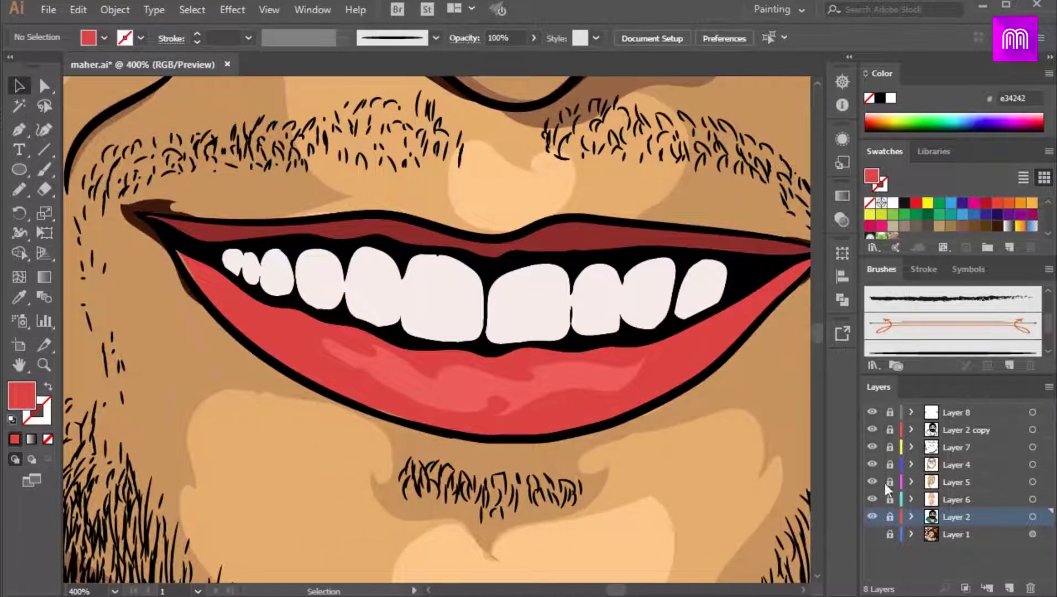
click(889, 482)
key(shift+e)
drag(586, 408, 565, 357)
drag(776, 232, 610, 281)
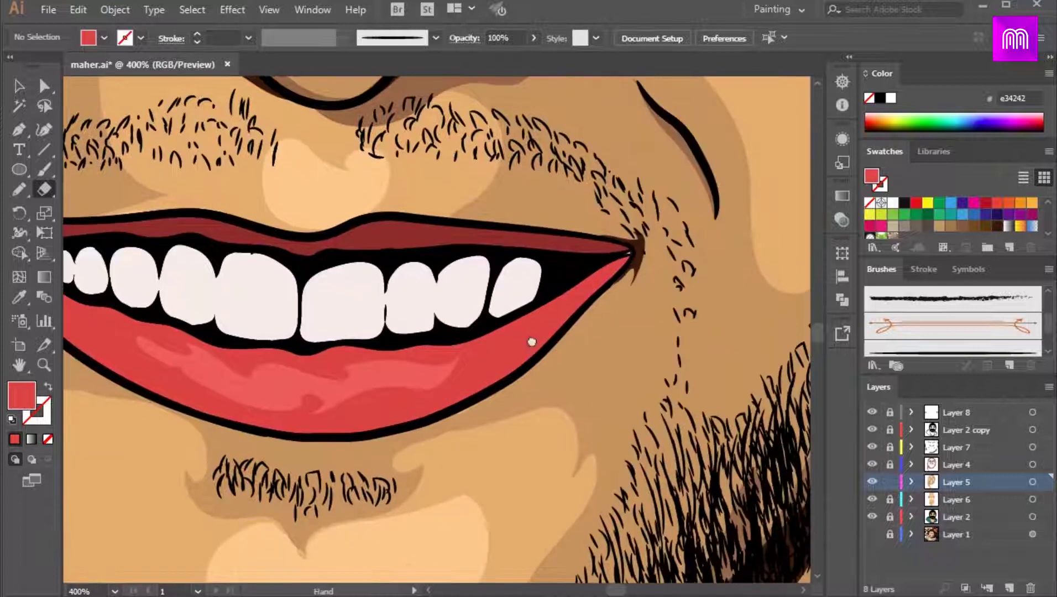
drag(531, 342, 554, 360)
key(ctrl+minus)
key(v)
Make Layer 8 the active layer, sample the light skin tone and lighten the Pencil fill to #ffdec0
key(ctrl+minus)
key(ctrl+minus)
key(ctrl+minus)
key(ctrl+minus)
drag(678, 325, 709, 343)
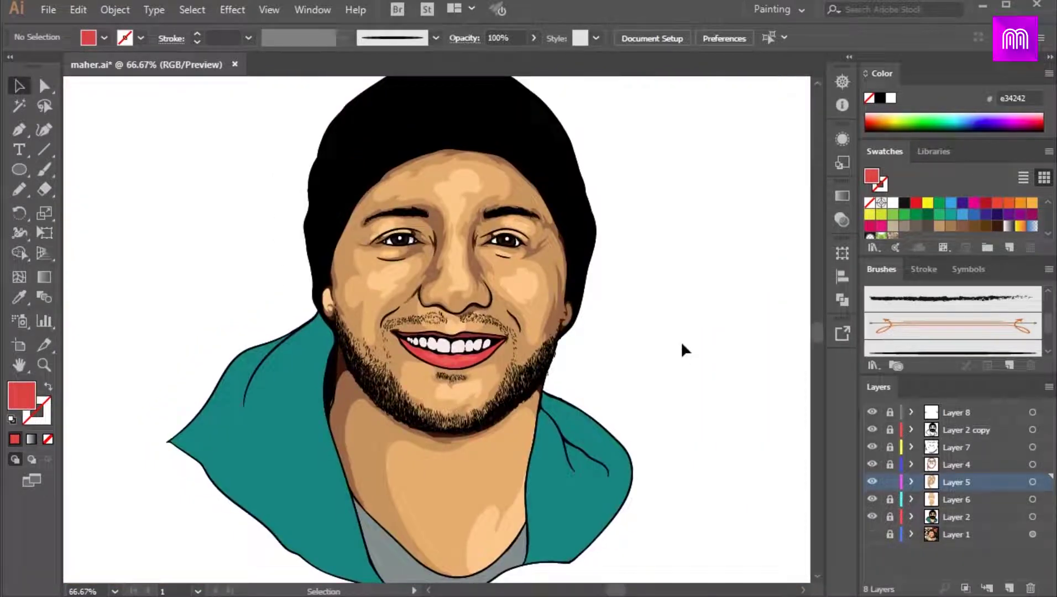
click(950, 414)
click(20, 189)
click(19, 297)
click(450, 270)
double_click(16, 400)
drag(402, 186, 612, 114)
drag(497, 164, 491, 160)
click(830, 170)
key(ctrl+plus)
key(ctrl+plus)
key(n)
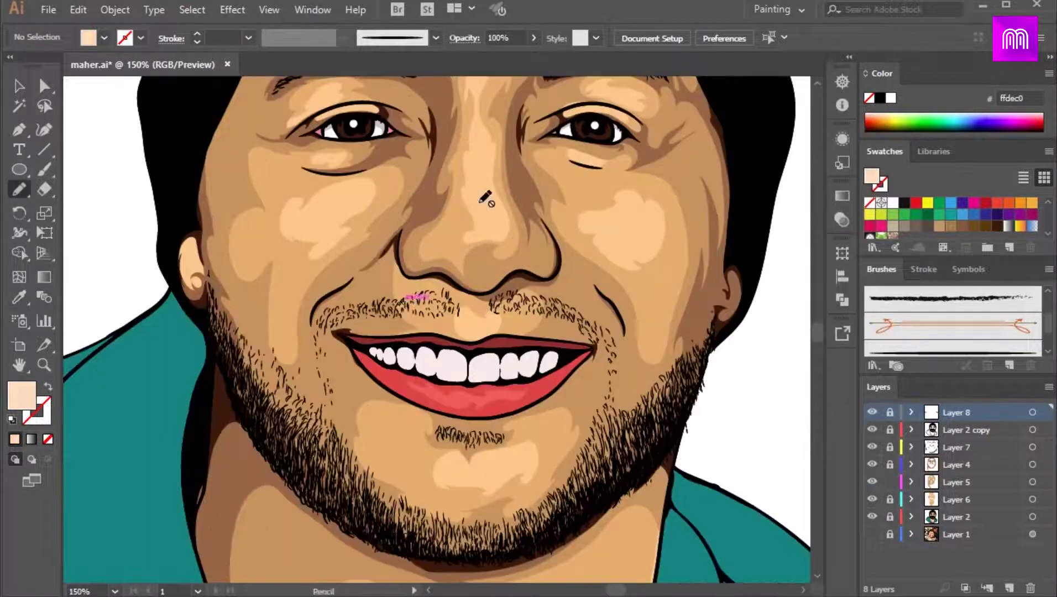
Lock Layer 5, unlock Layer 8, resample the skin tone and set the Pencil fill to #ffdfc2
mouse_move(482, 222)
mouse_down()
mouse_move(493, 262)
mouse_move(499, 245)
mouse_move(512, 274)
mouse_up()
key(i)
click(471, 245)
click(890, 482)
click(890, 412)
key(n)
double_click(23, 396)
click(491, 163)
click(811, 170)
Draw small #ffdfc2 highlight shapes with the Pencil on the forehead, nose, both cheeks, chin and neck on Layer 8
drag(539, 219, 551, 304)
mouse_move(481, 187)
mouse_down()
mouse_move(496, 190)
mouse_move(482, 186)
mouse_up()
drag(512, 547, 522, 329)
drag(504, 426, 502, 430)
drag(494, 245, 440, 438)
mouse_move(588, 362)
mouse_down()
mouse_move(614, 376)
mouse_move(591, 377)
mouse_up()
drag(529, 407, 613, 338)
mouse_move(374, 277)
mouse_down()
mouse_move(380, 287)
mouse_move(376, 275)
mouse_up()
mouse_move(438, 248)
mouse_down()
mouse_move(412, 361)
mouse_move(389, 356)
mouse_up()
mouse_move(335, 273)
mouse_down()
mouse_move(328, 285)
mouse_move(335, 275)
mouse_up()
drag(608, 274, 616, 274)
drag(507, 412, 525, 378)
drag(523, 567, 545, 339)
key(ctrl+minus)
drag(564, 565, 491, 427)
key(ctrl+minus)
key(ctrl+minus)
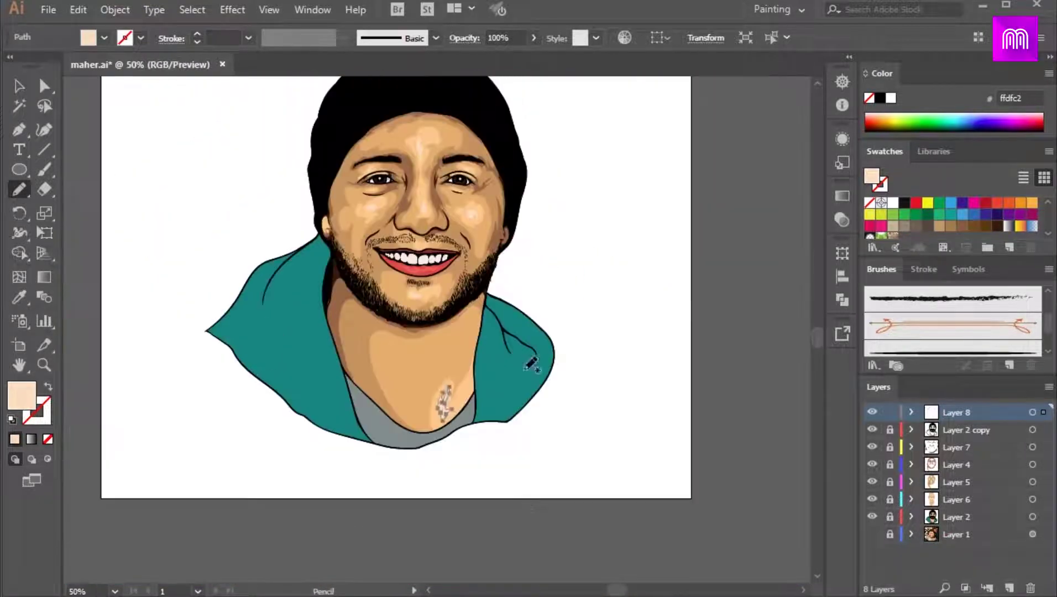
Deselect the neck highlight and view the whole portrait
key(v)
click(585, 254)
scroll(586, 277, up, 4)
key(ctrl+equal)
drag(610, 284, 666, 300)
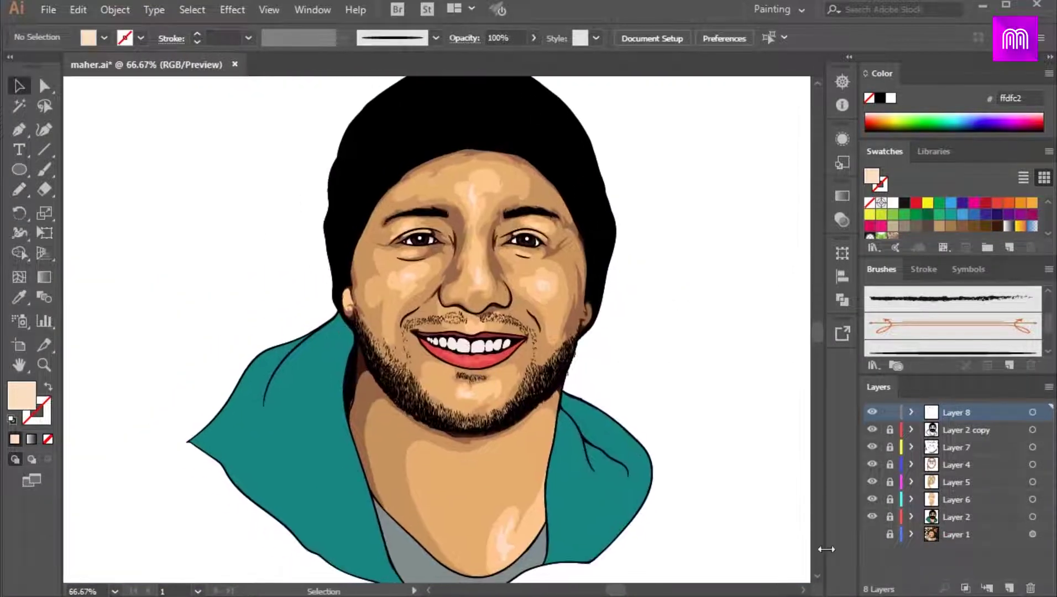
key(ctrl+minus)
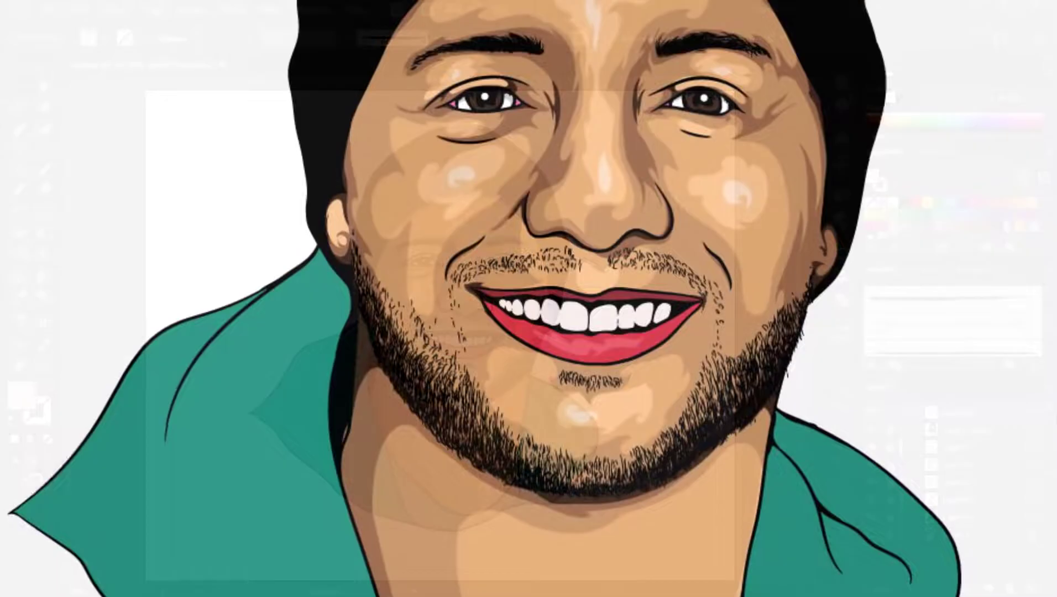